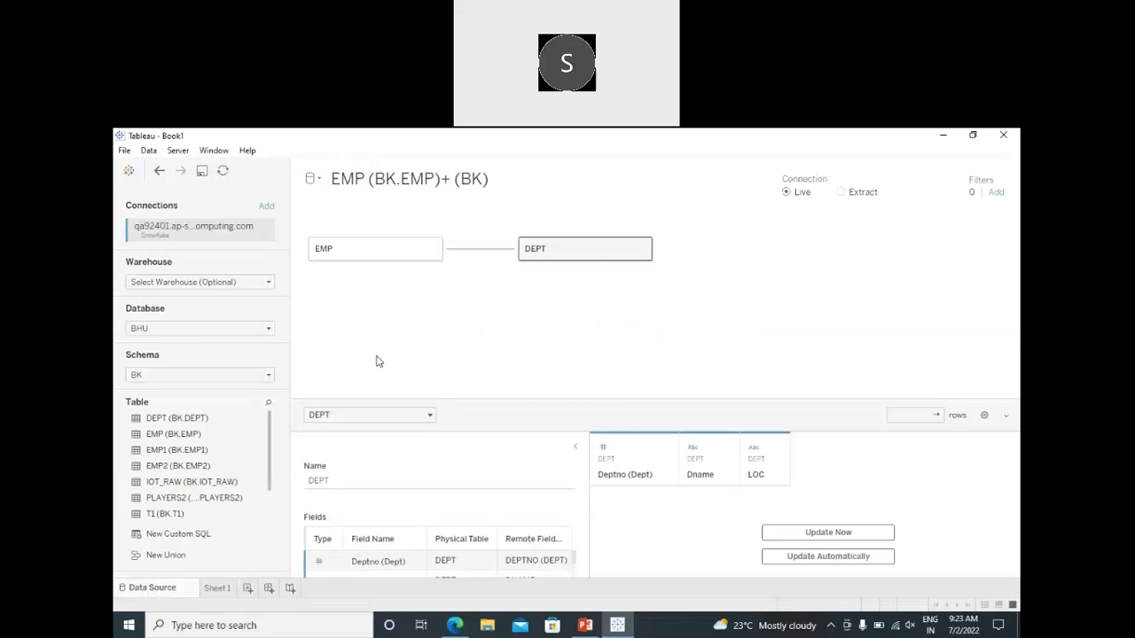
- Open the EMP table in the data source canvas to show the physical tables it is made of
scroll(237, 436, down, 1)
scroll(212, 483, up, 1)
click(642, 250)
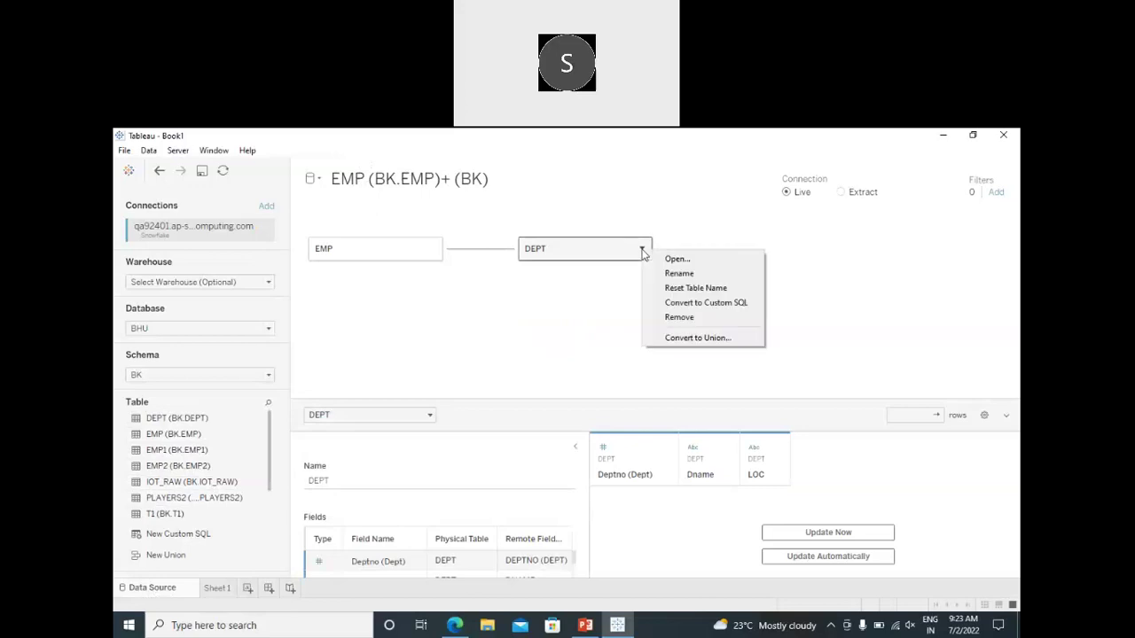
click(656, 326)
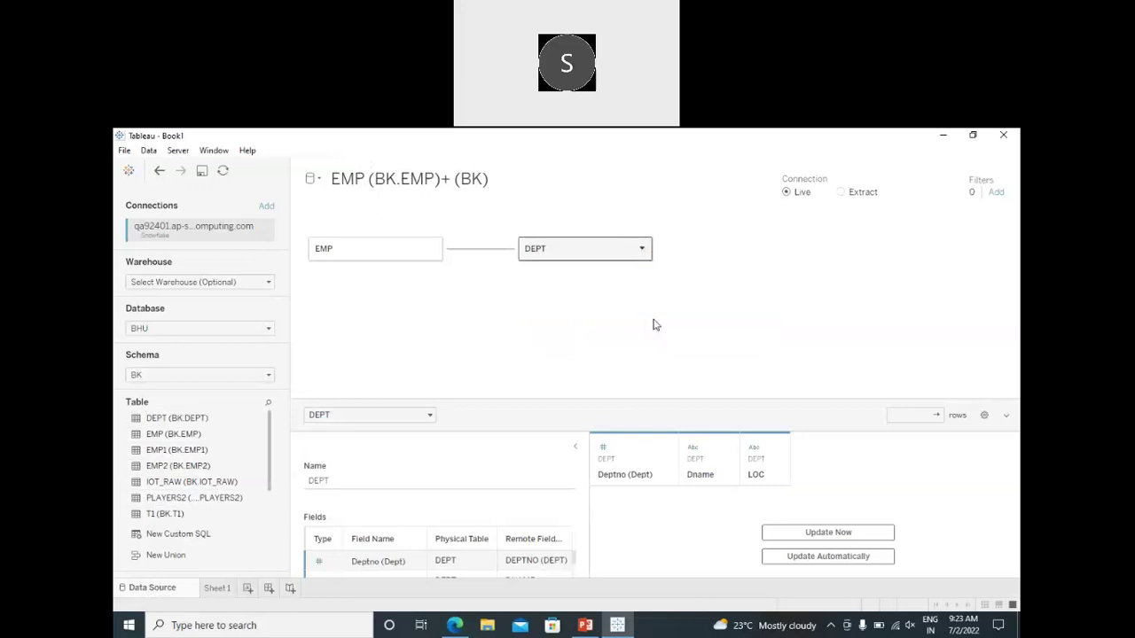
double_click(361, 251)
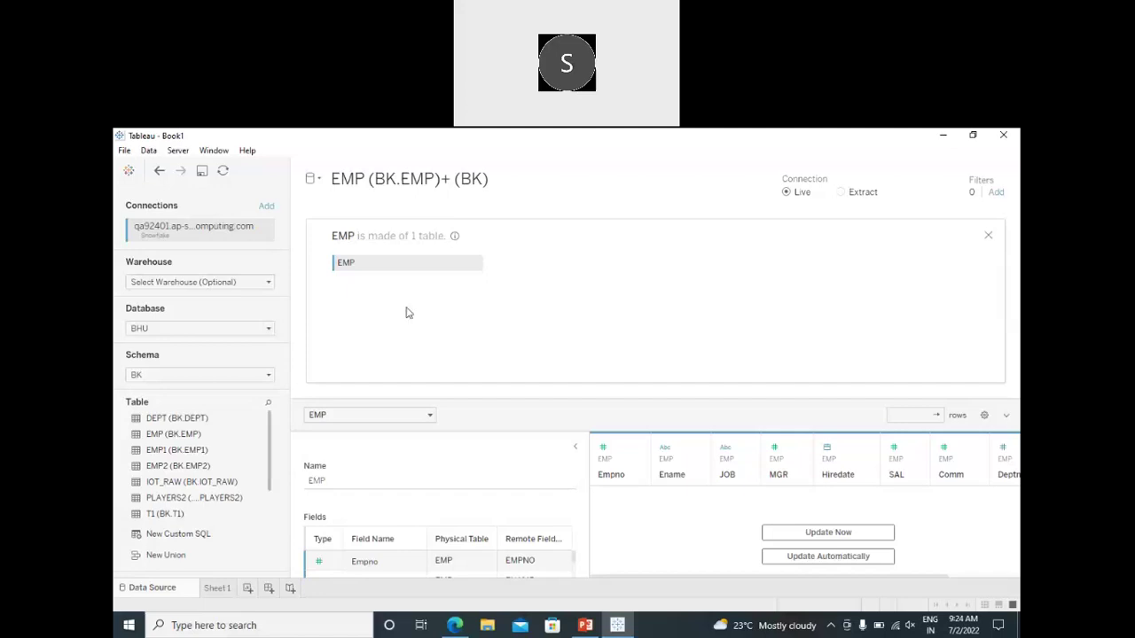
- Switch to the desktop and create a new text document there, entering dept as its name and accepting dept (2)
click(941, 138)
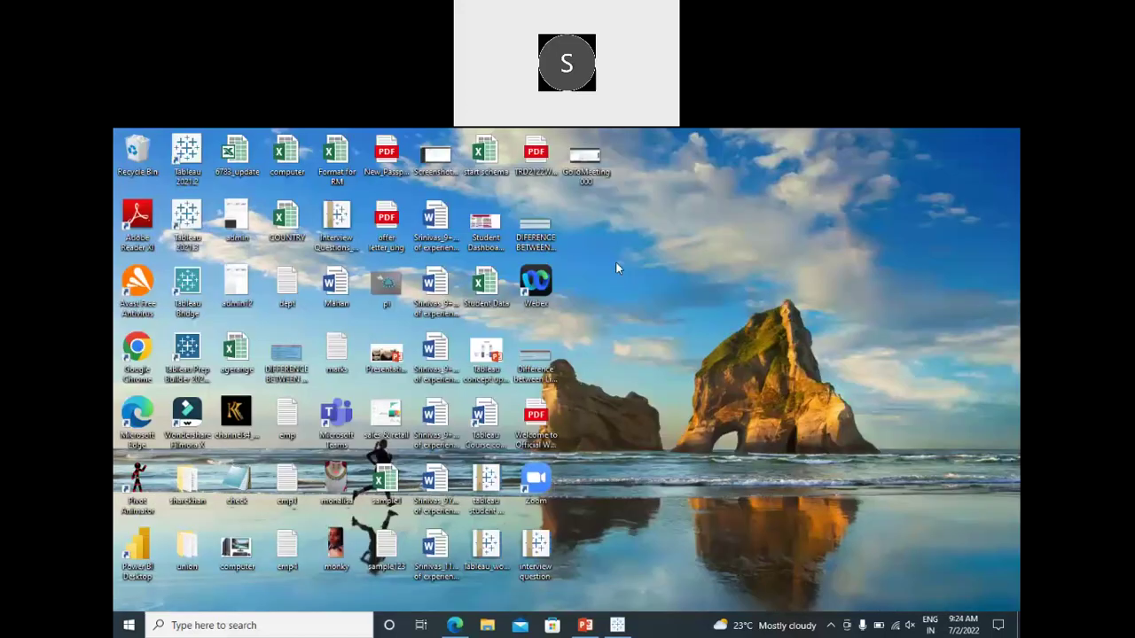
right_click(668, 245)
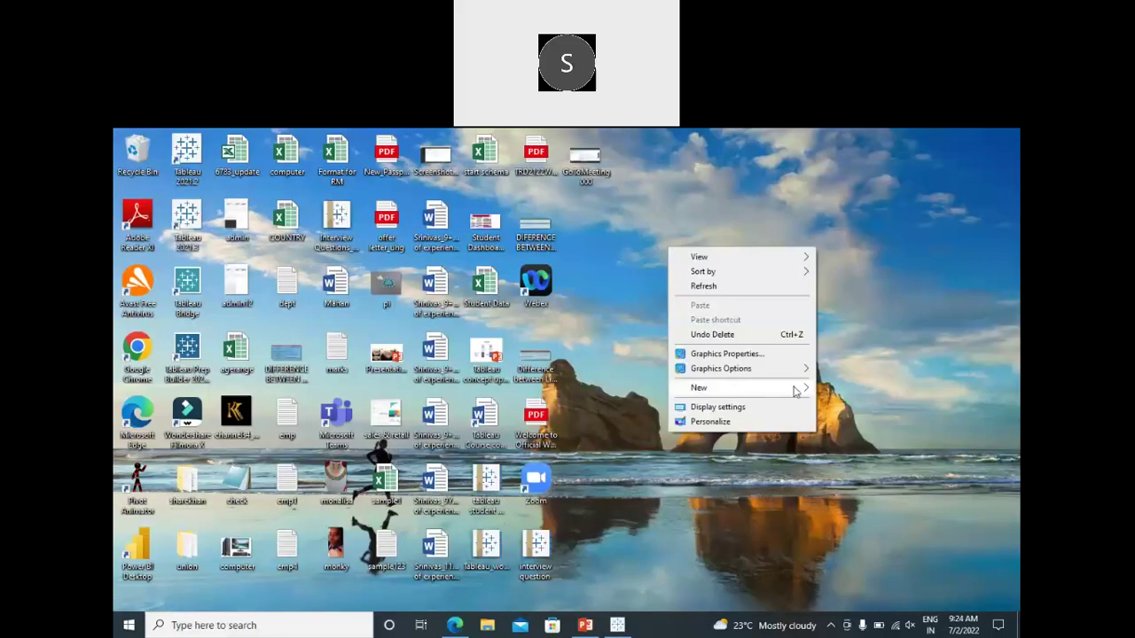
mouse_move(794, 390)
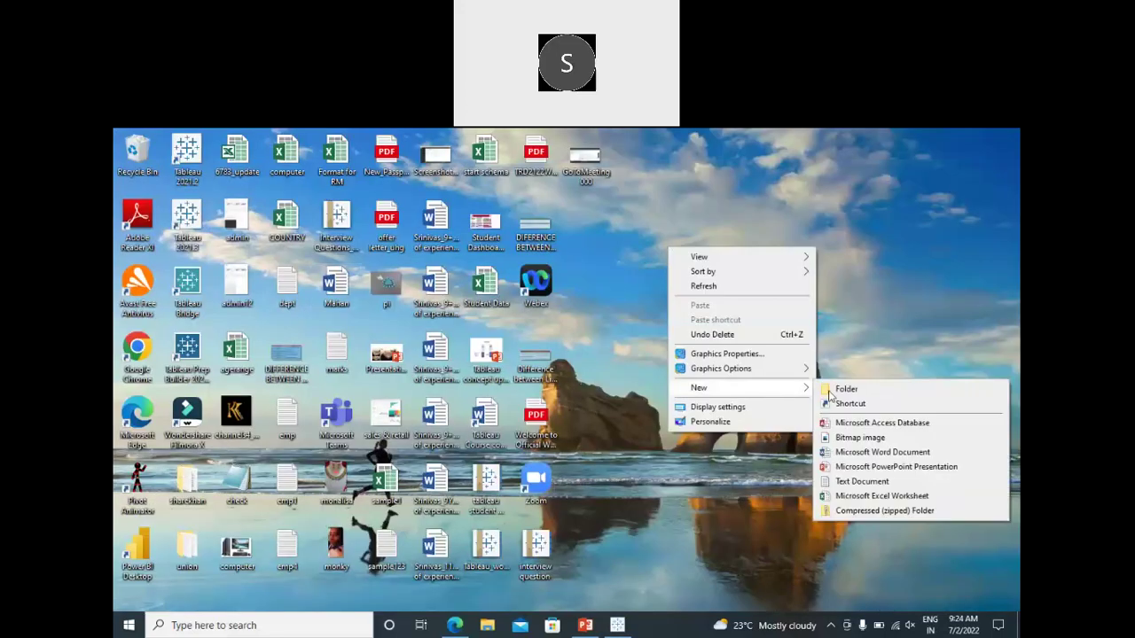
click(842, 481)
text(dept)
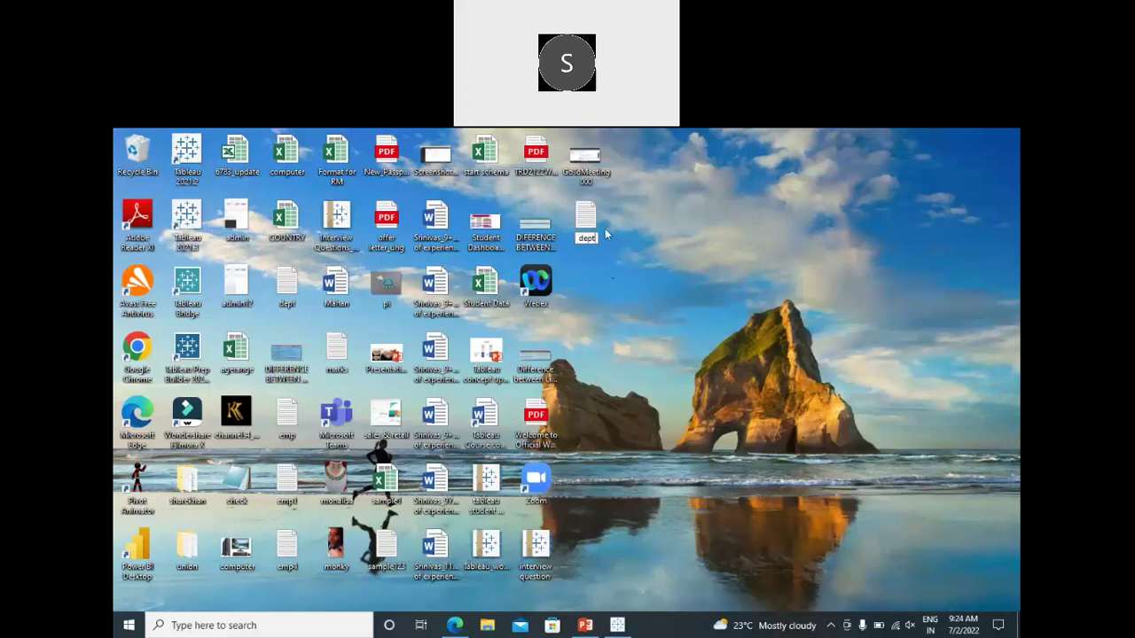
key(Return)
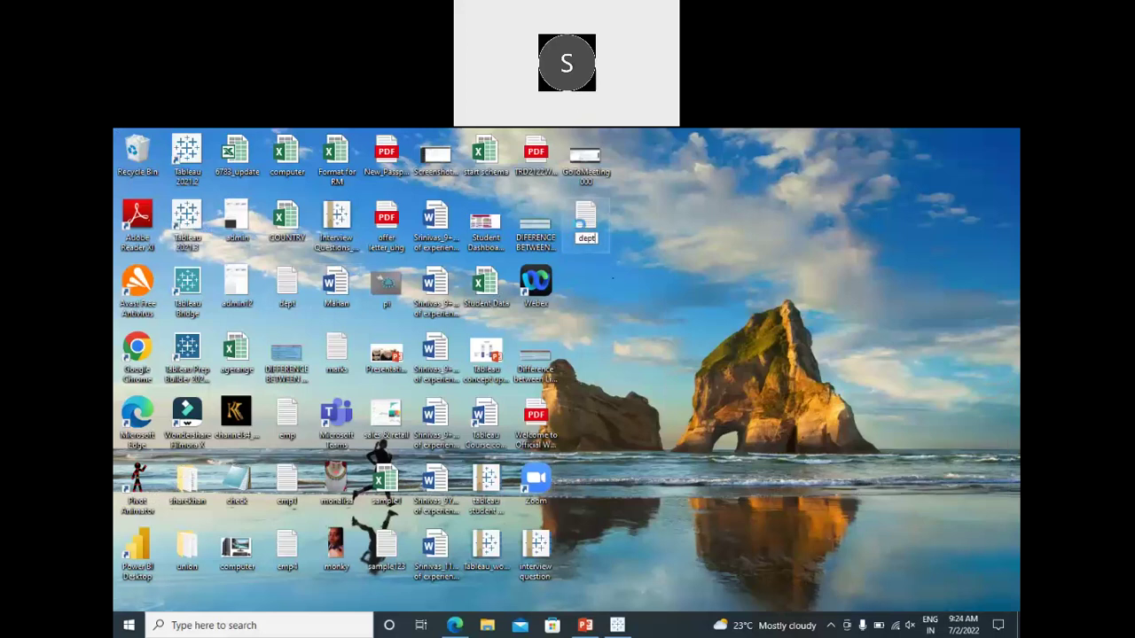
click(593, 403)
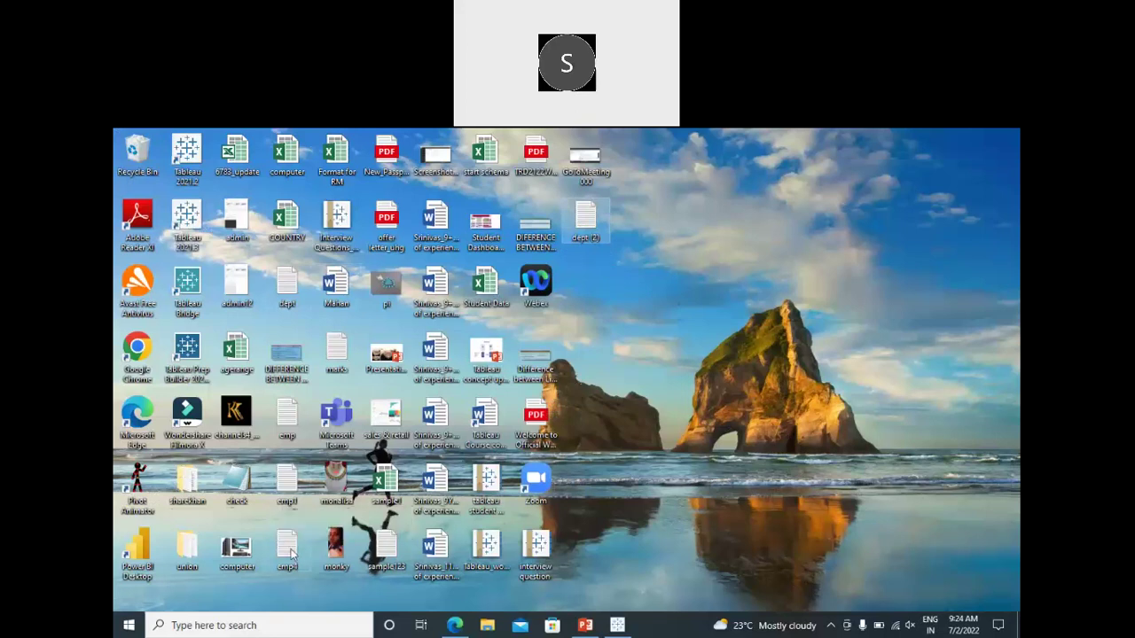
- Examine the contents of the emp1 and emp text files on the desktop, closing each one after viewing
click(288, 483)
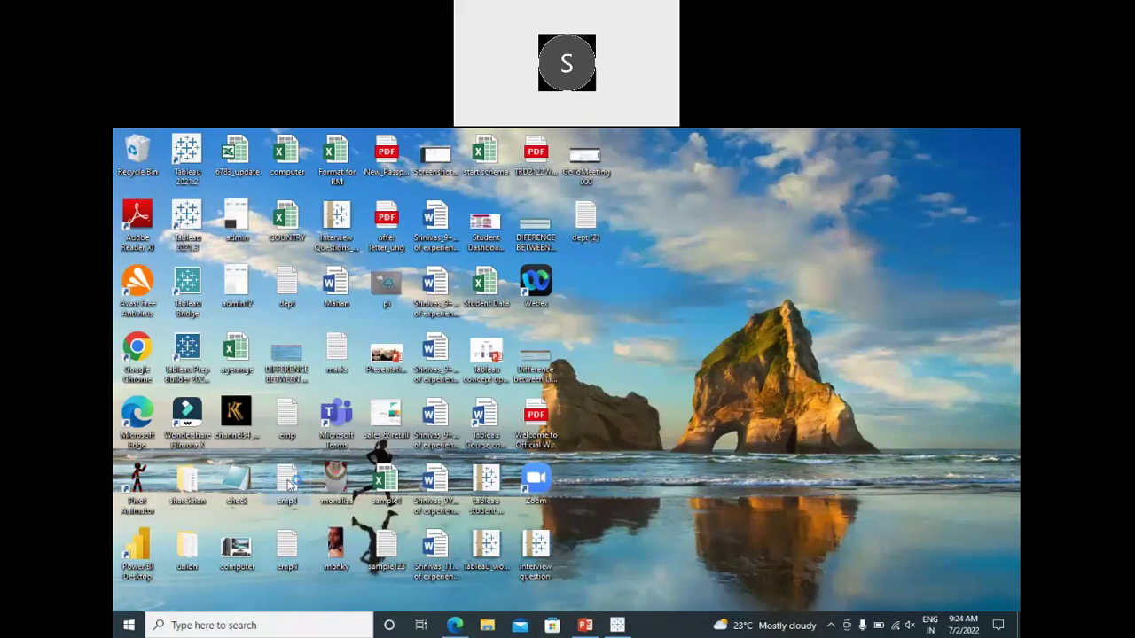
double_click(288, 483)
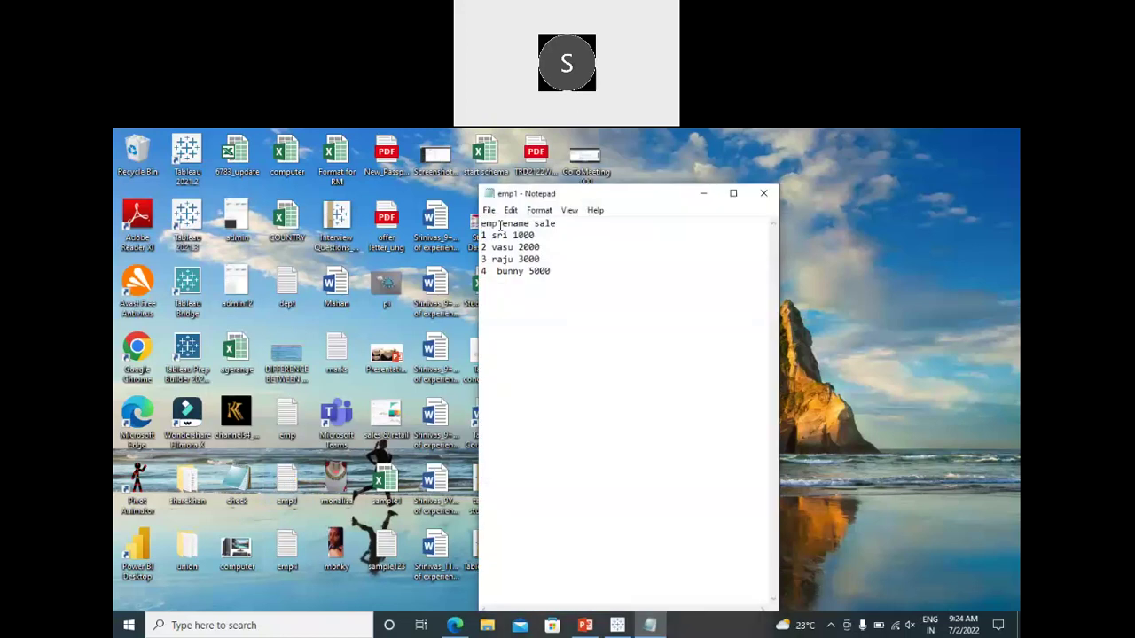
click(764, 192)
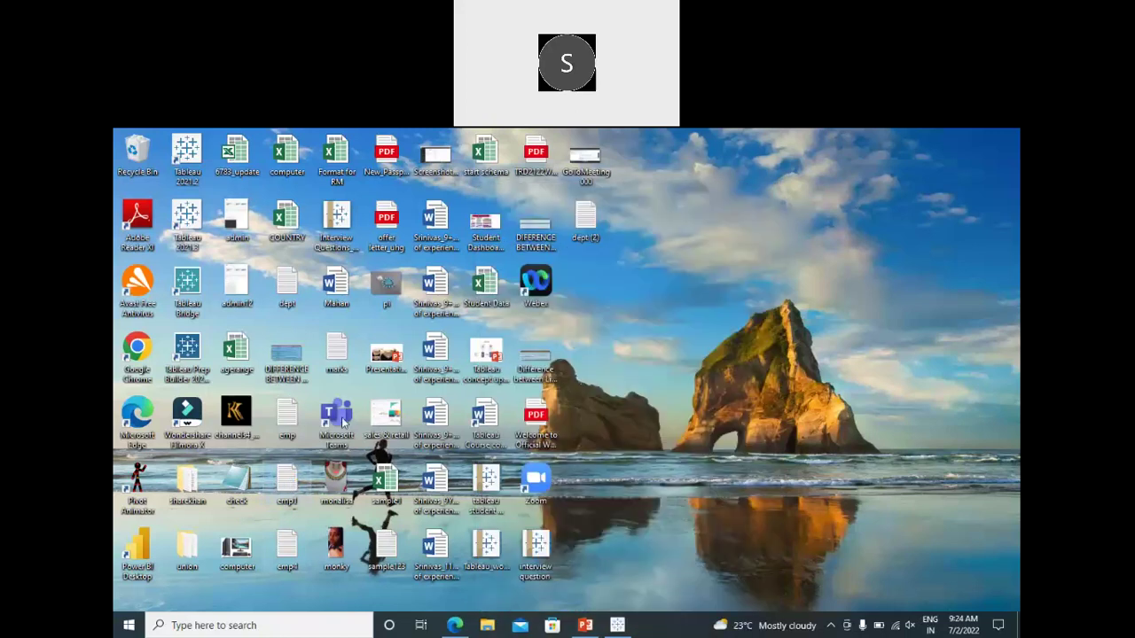
double_click(288, 421)
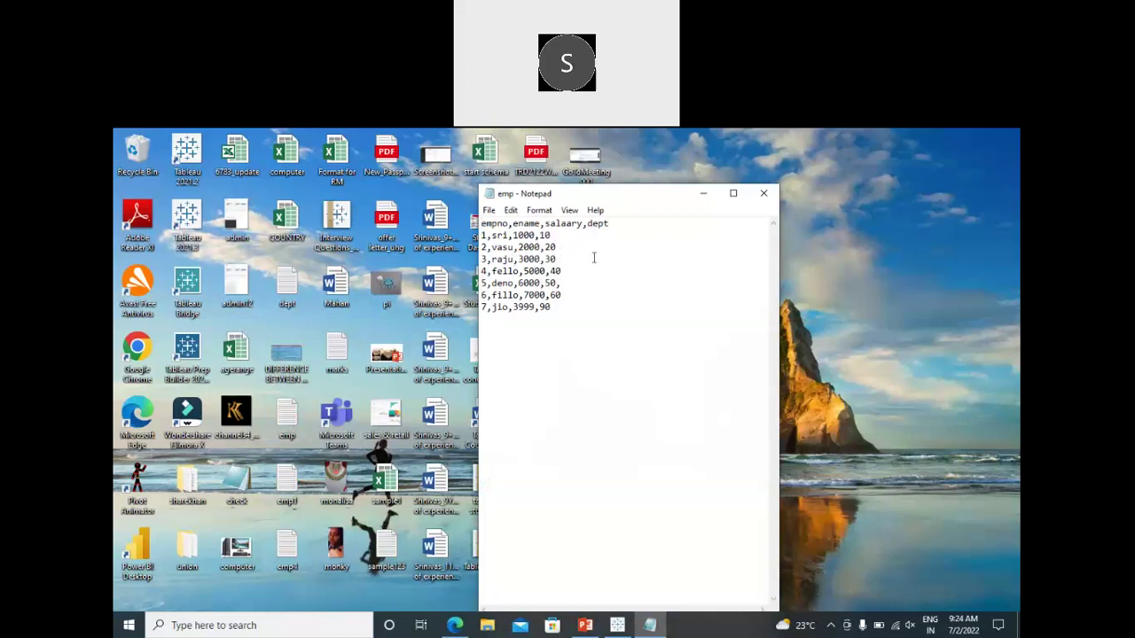
click(764, 193)
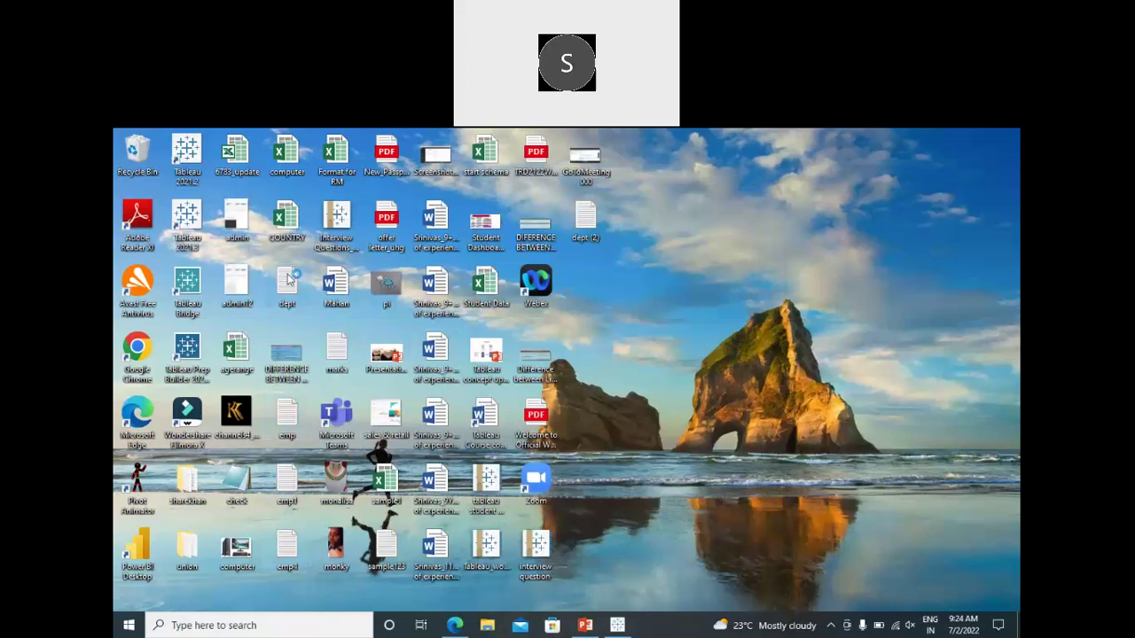
- Open the dept text file on the desktop, copy all of its comma-separated lines, and close it
double_click(288, 279)
drag(554, 273, 481, 223)
key(ctrl+c)
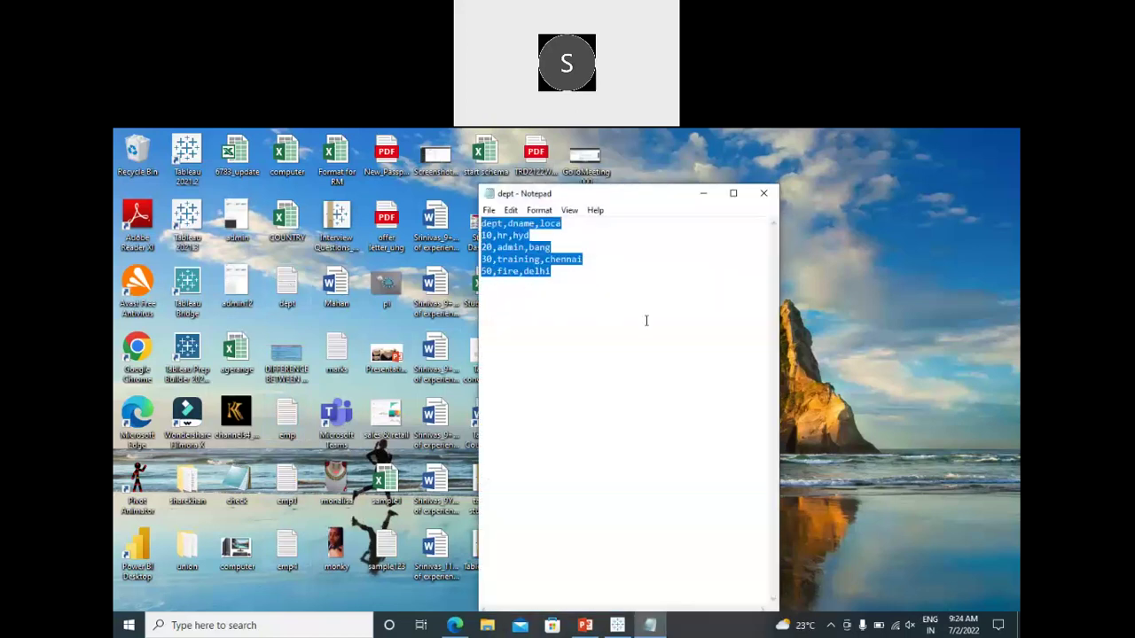
click(763, 193)
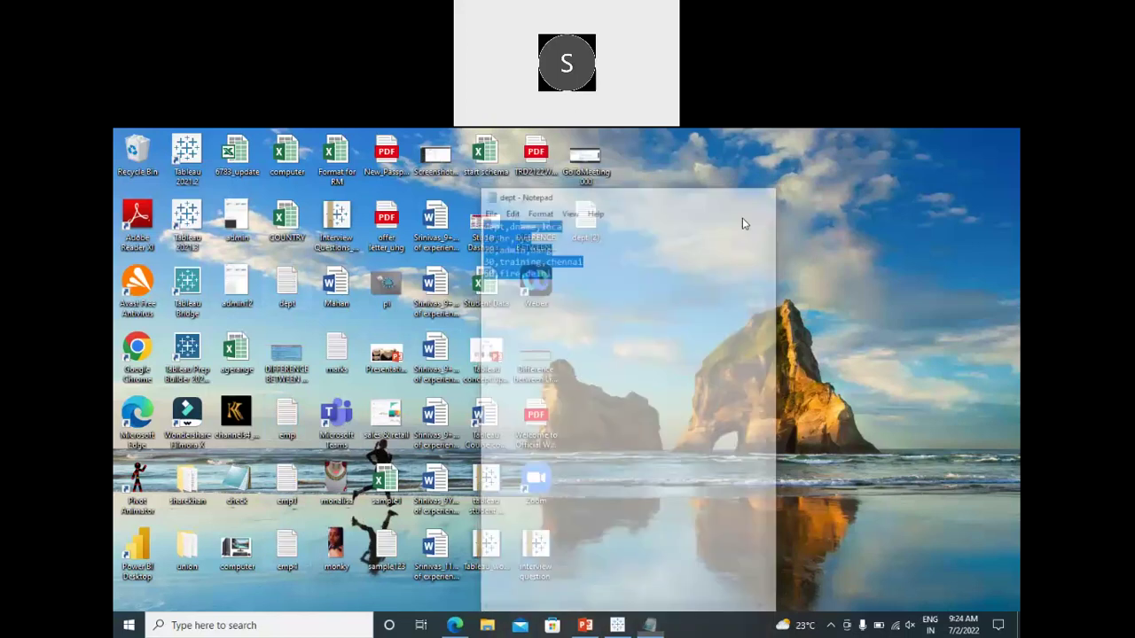
- Open the COUNTRY workbook from the desktop in Excel and show its Student Data sheet
double_click(286, 223)
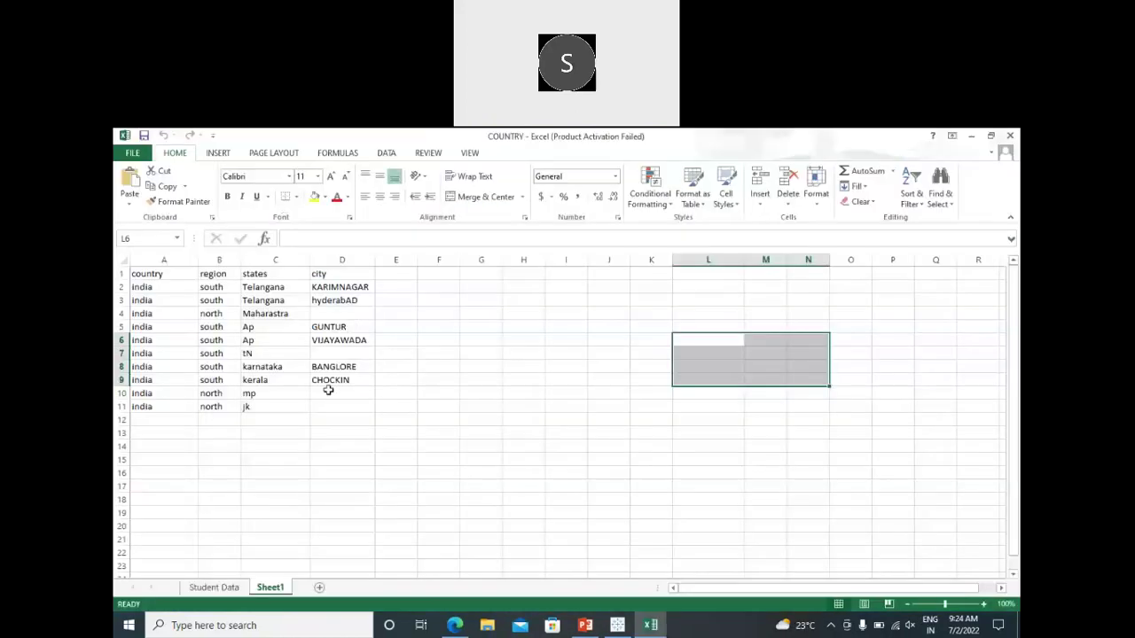
click(700, 502)
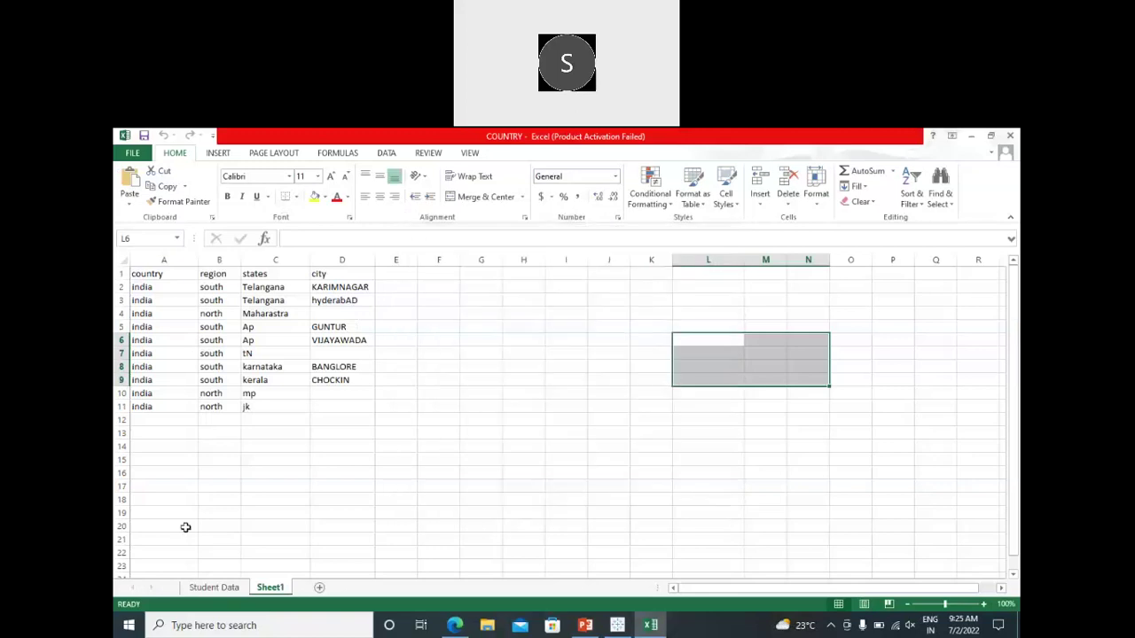
click(220, 589)
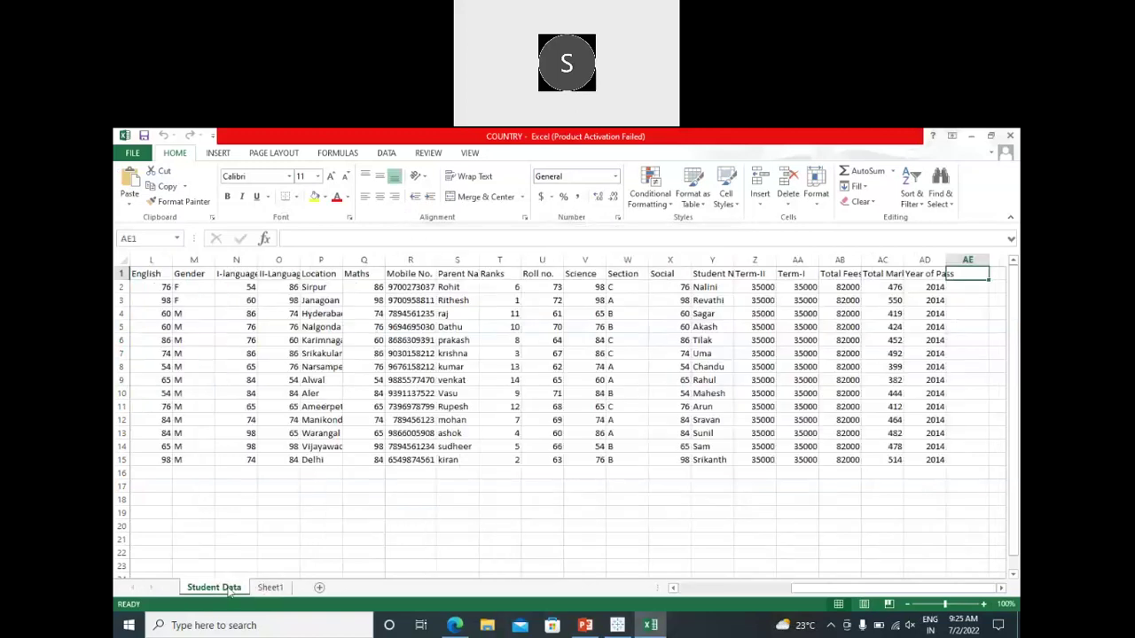
- Delete Sheet1 with the country data from the workbook and add a new blank worksheet in its place
right_click(263, 591)
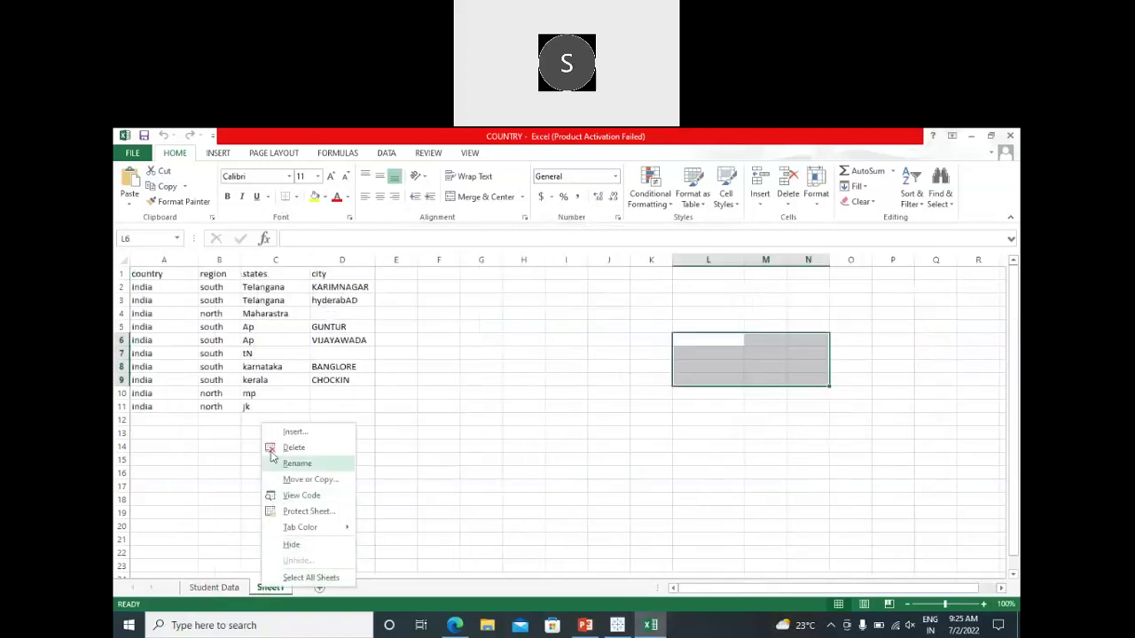
click(294, 448)
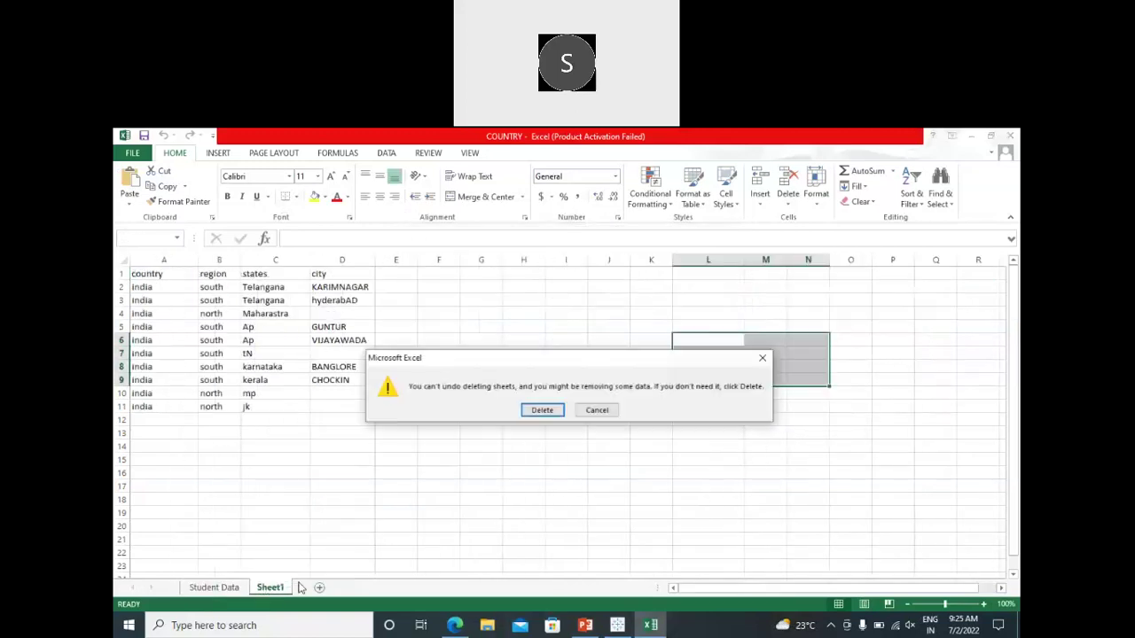
click(541, 409)
click(275, 587)
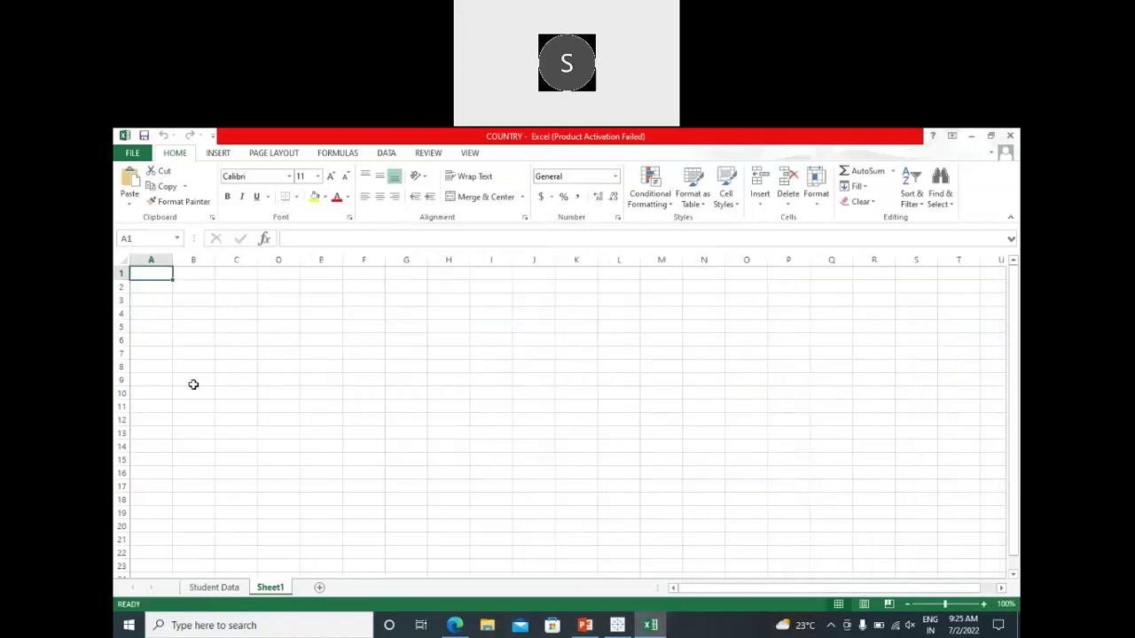
- Paste the copied dept lines into cell A1 of the blank sheet, and undo the paste
key(ctrl+v)
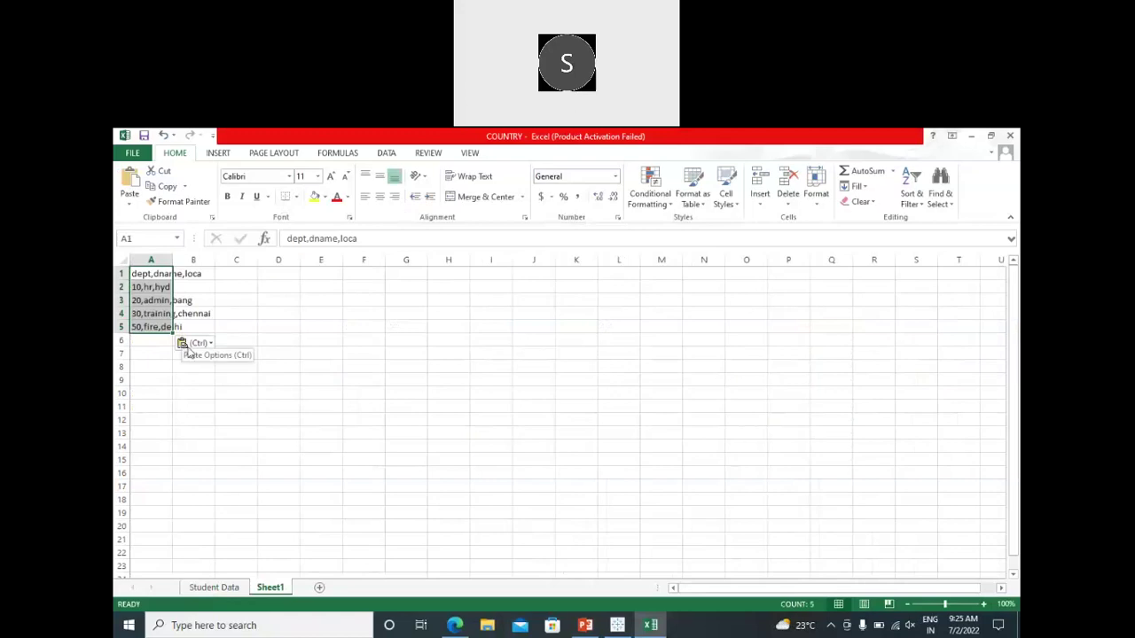
key(ctrl+z)
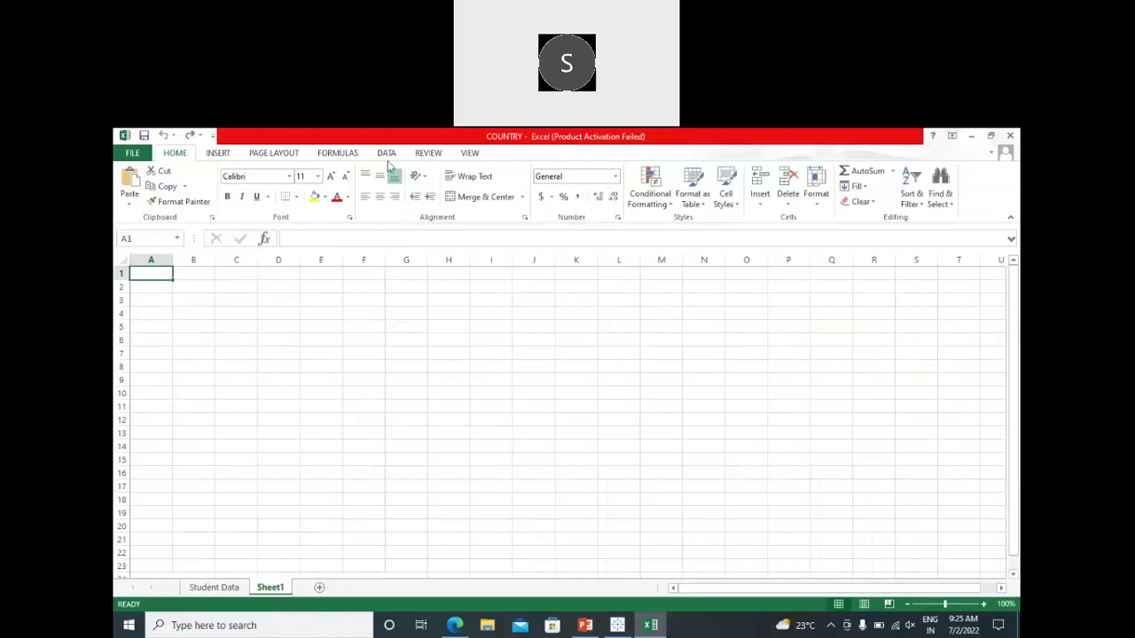
- Start importing external data from a text file, choosing the dept file in the Desktop folder
click(385, 155)
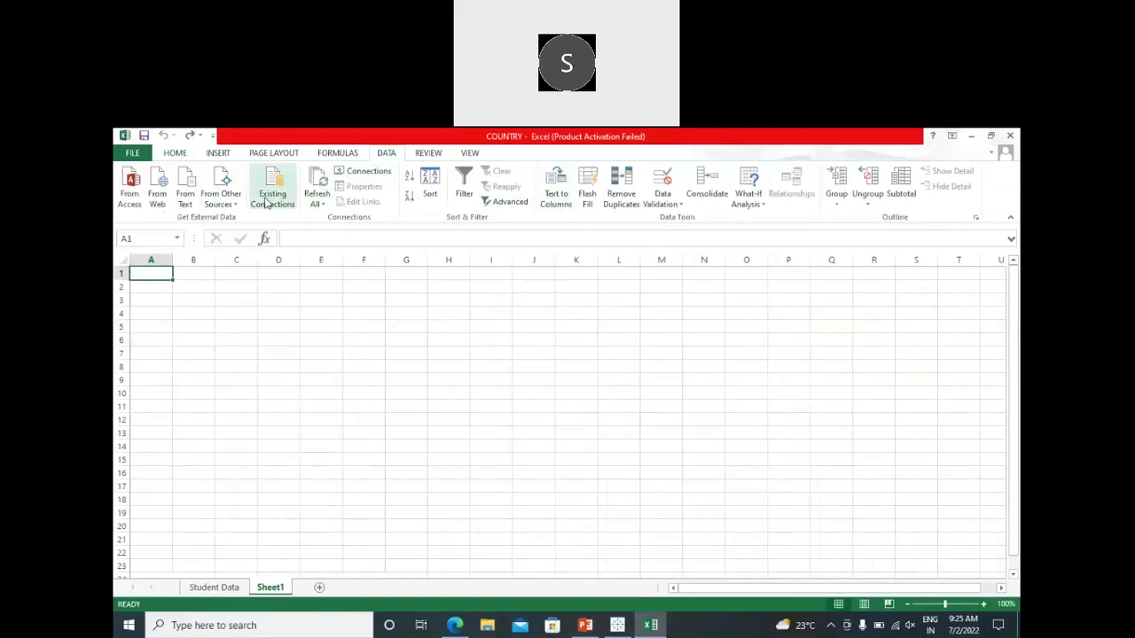
click(183, 204)
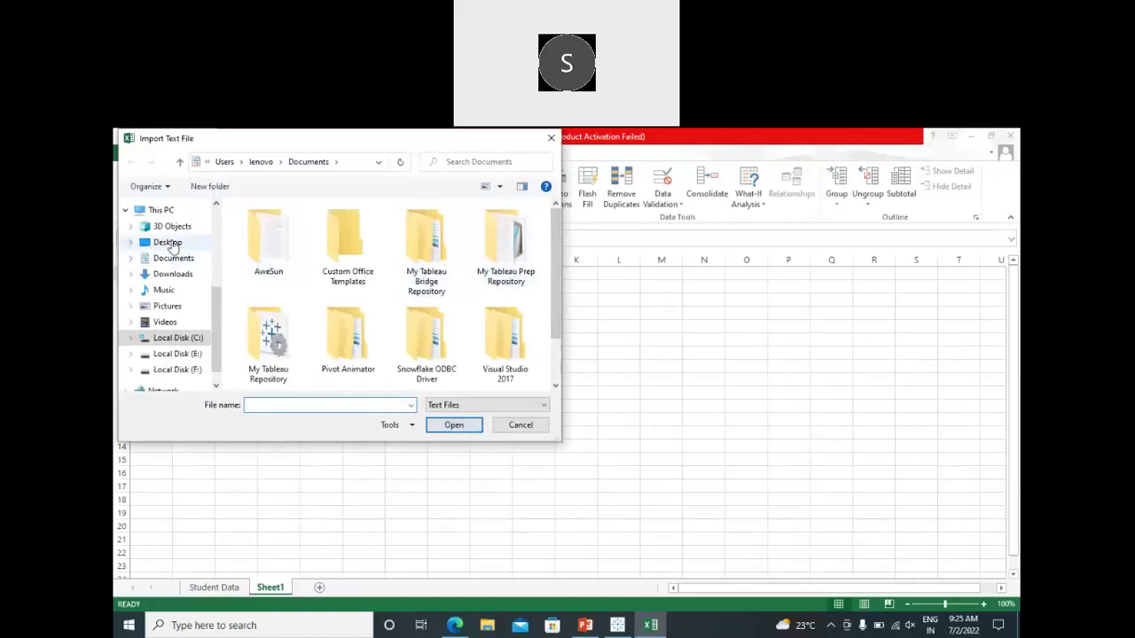
click(168, 242)
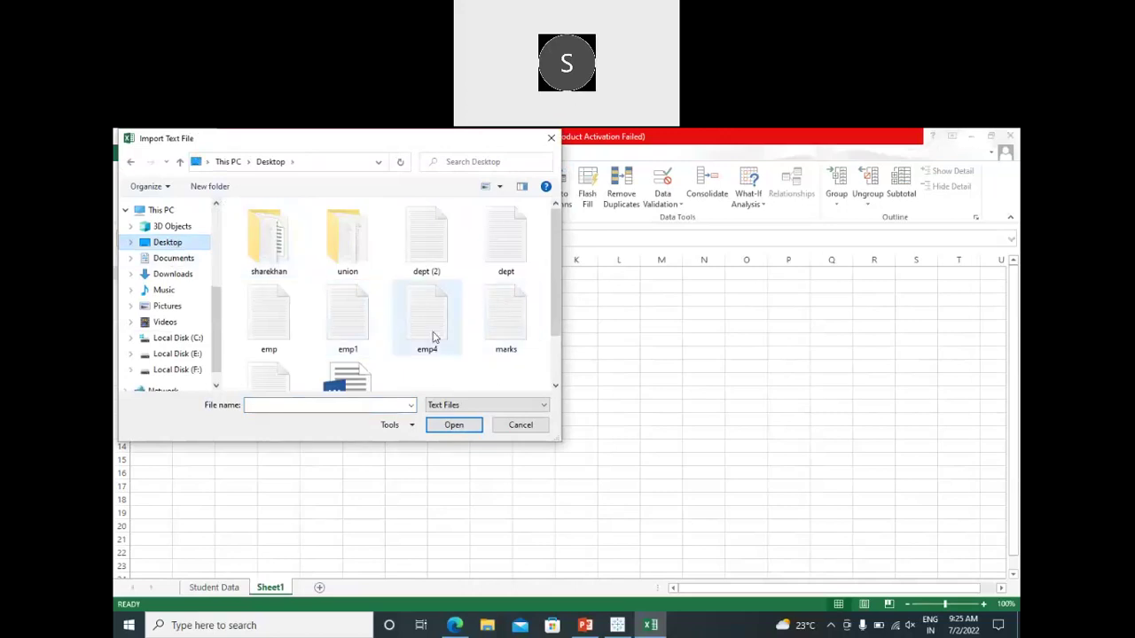
click(502, 258)
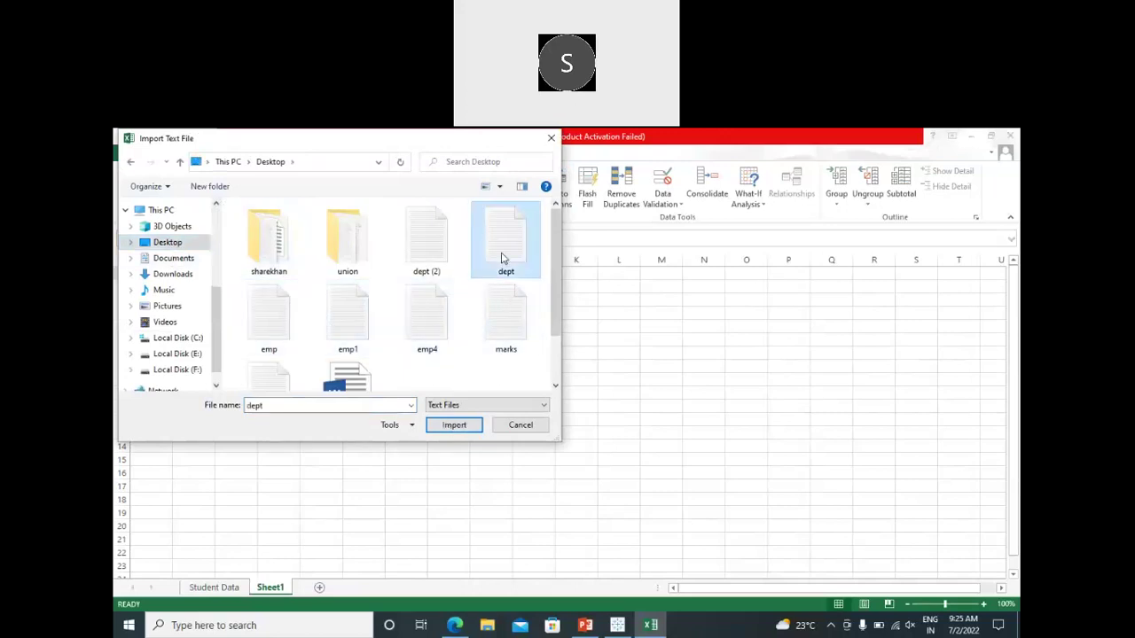
click(455, 430)
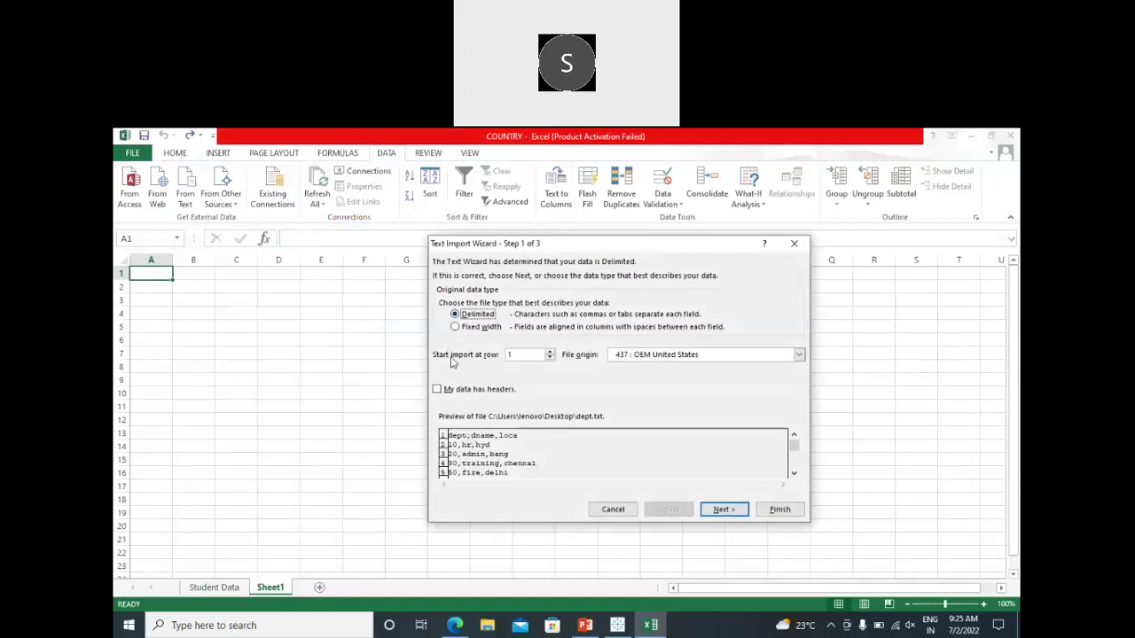
- Set Comma instead of Tab as the delimiter and load the dept data into the existing worksheet at cell A1
click(720, 512)
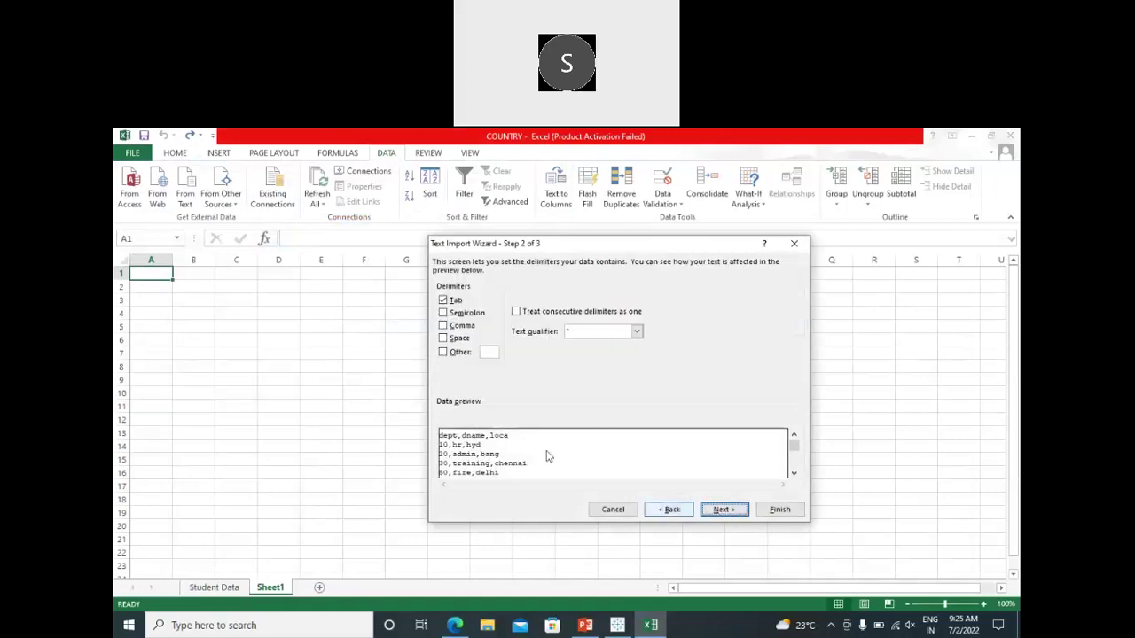
click(444, 302)
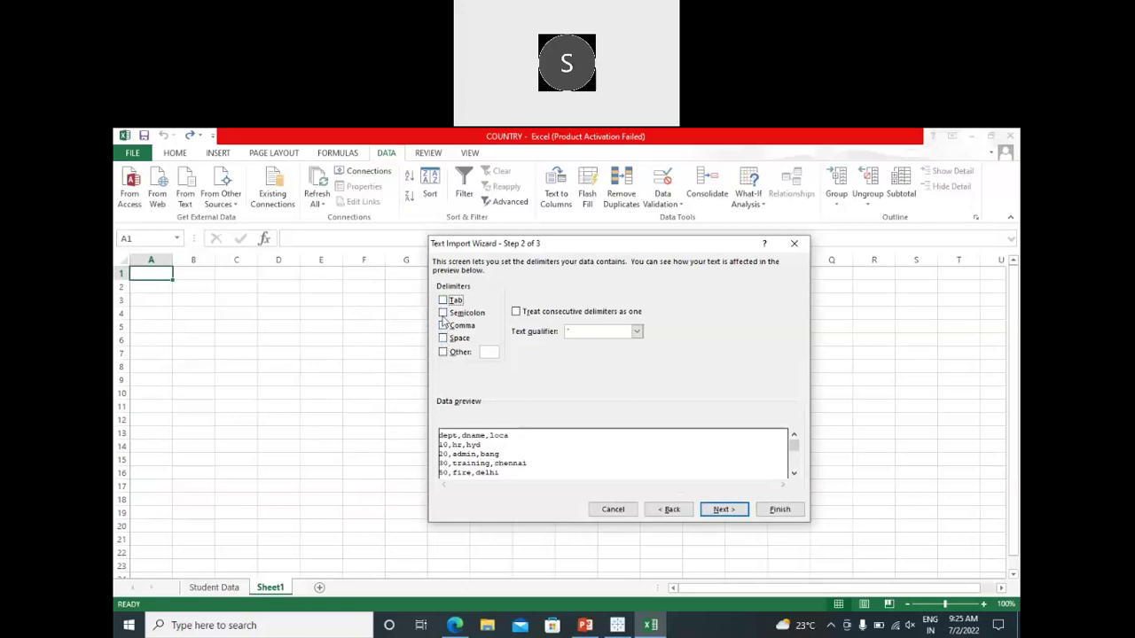
click(443, 326)
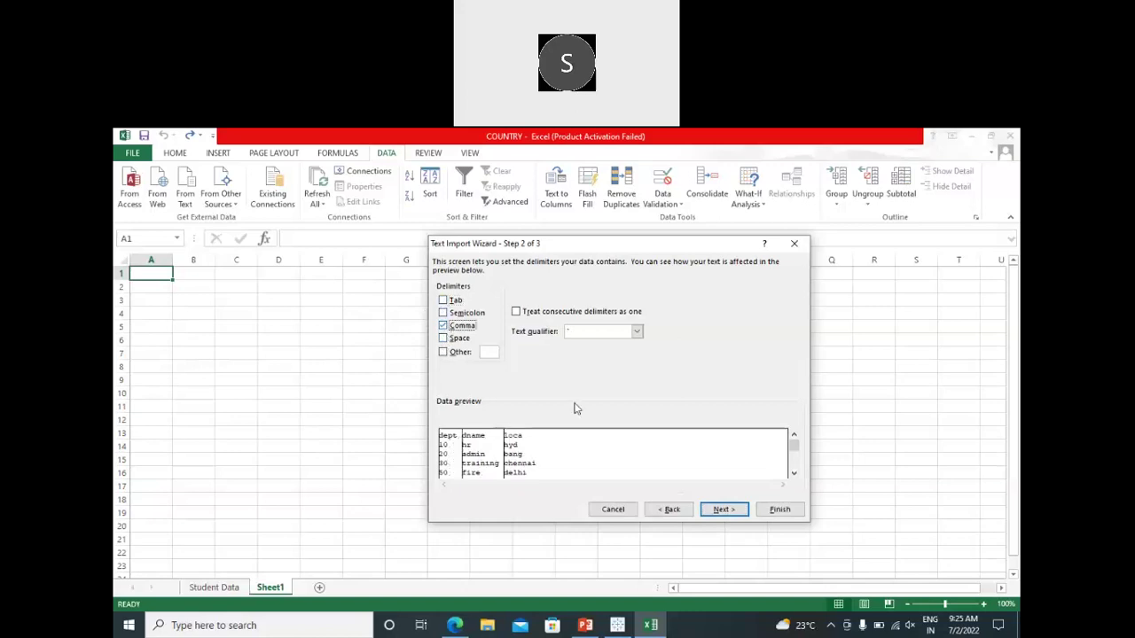
click(737, 511)
click(771, 512)
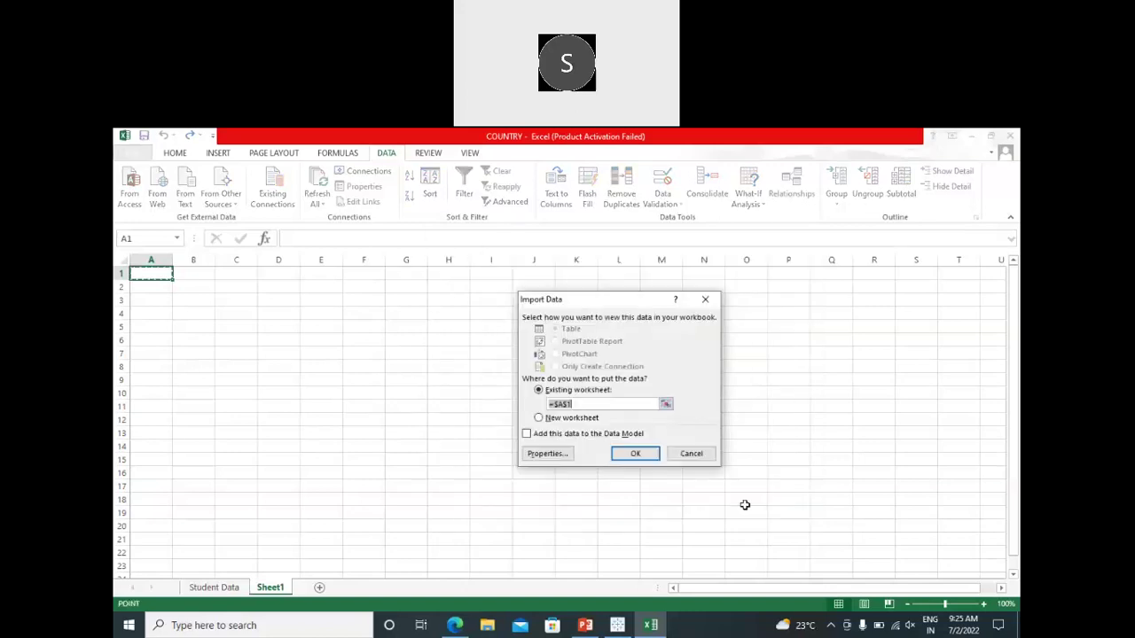
click(629, 454)
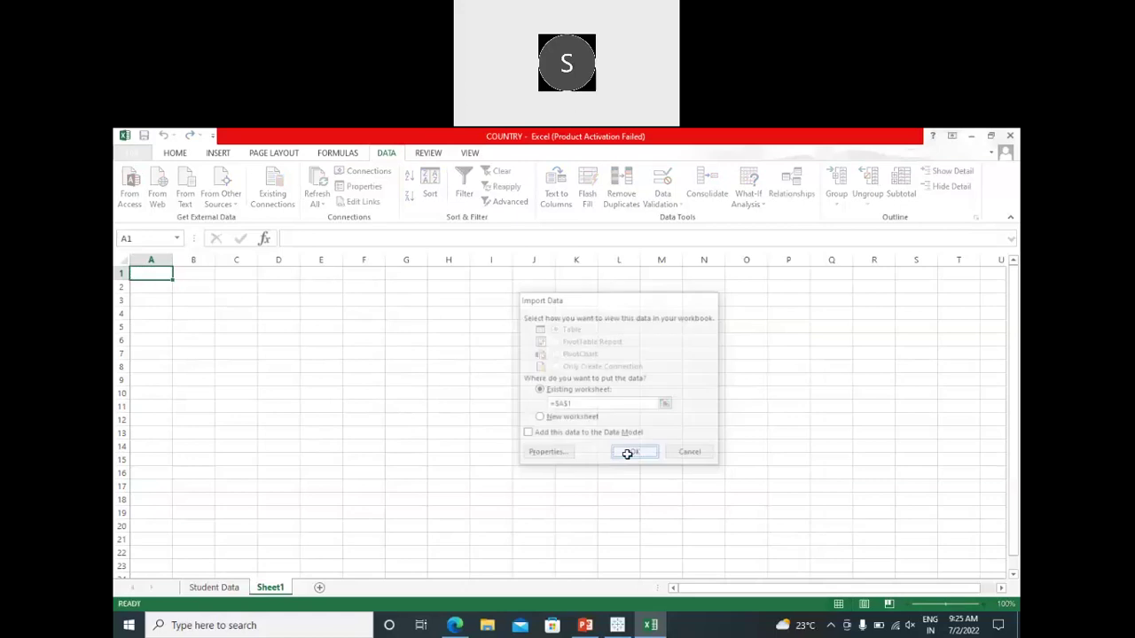
click(296, 446)
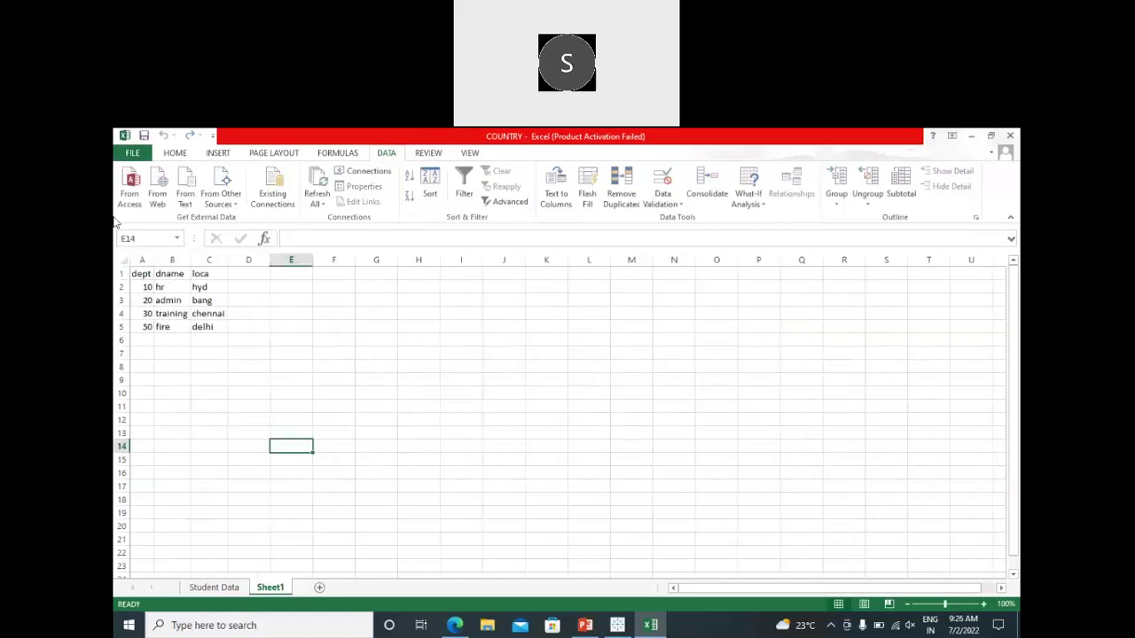
- Save the workbook as dept in the Desktop folder in Excel Workbook format, and close Excel
click(133, 156)
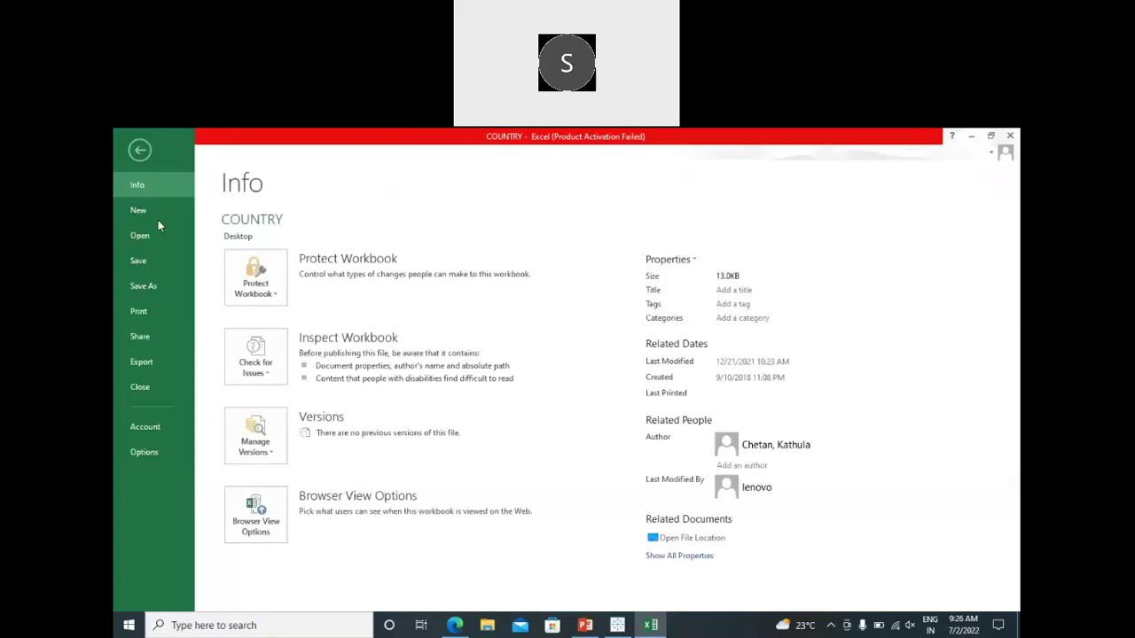
click(145, 284)
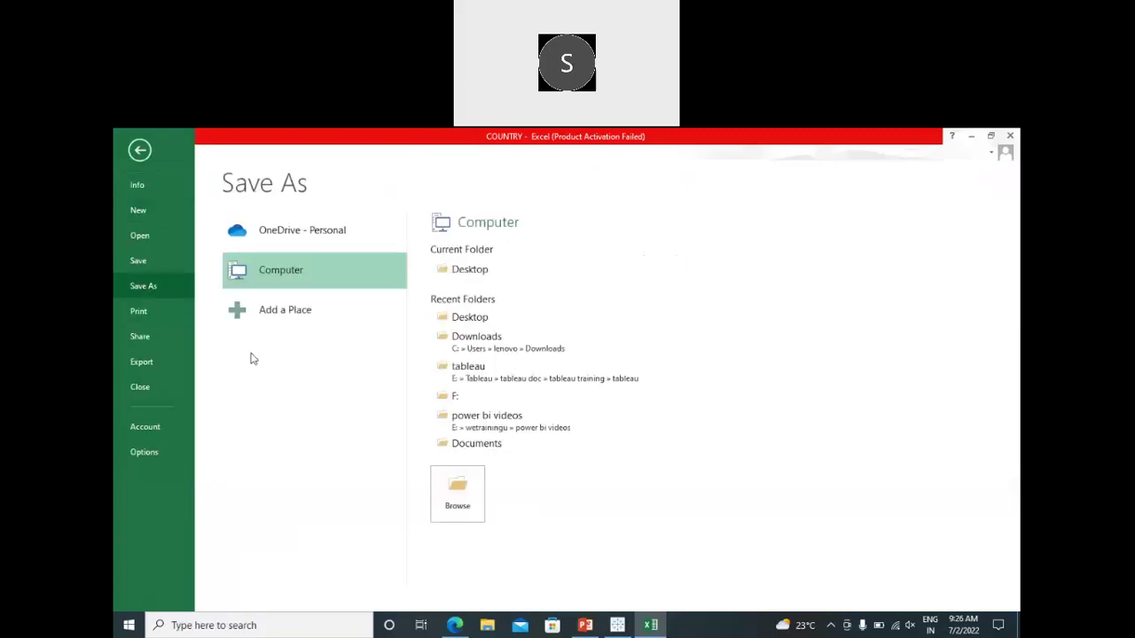
click(466, 270)
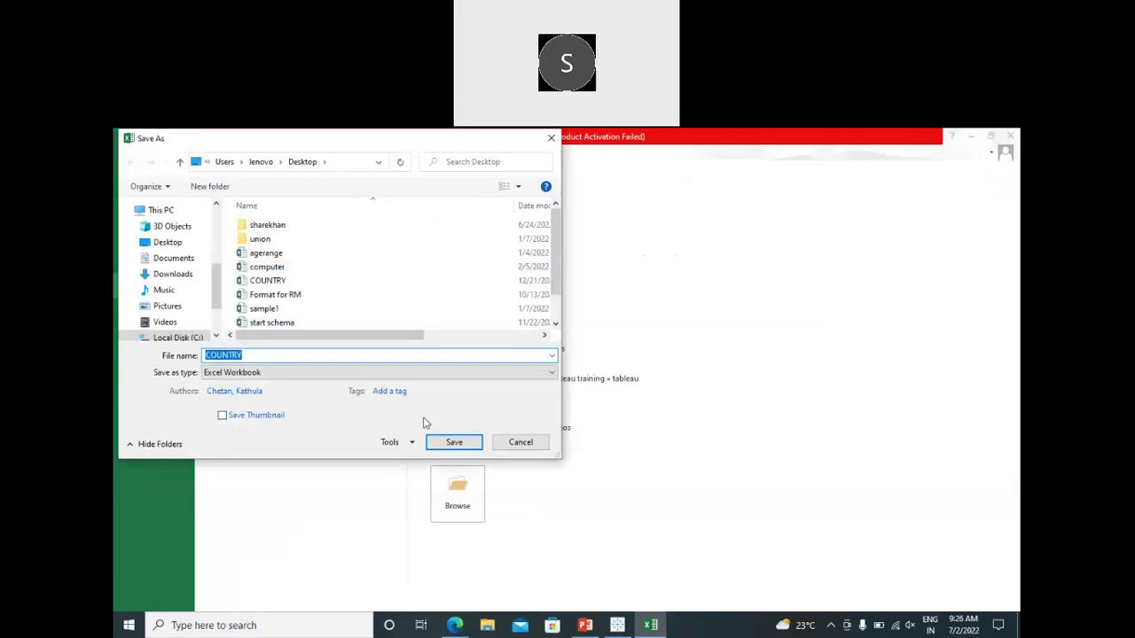
click(219, 354)
double_click(219, 355)
text(dept)
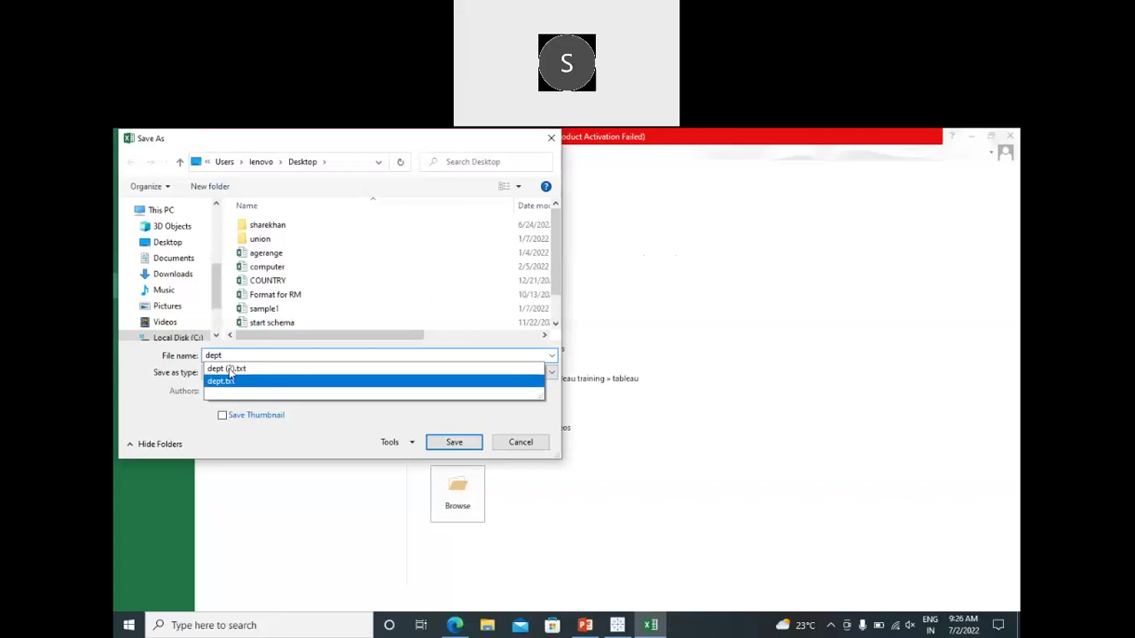
click(448, 443)
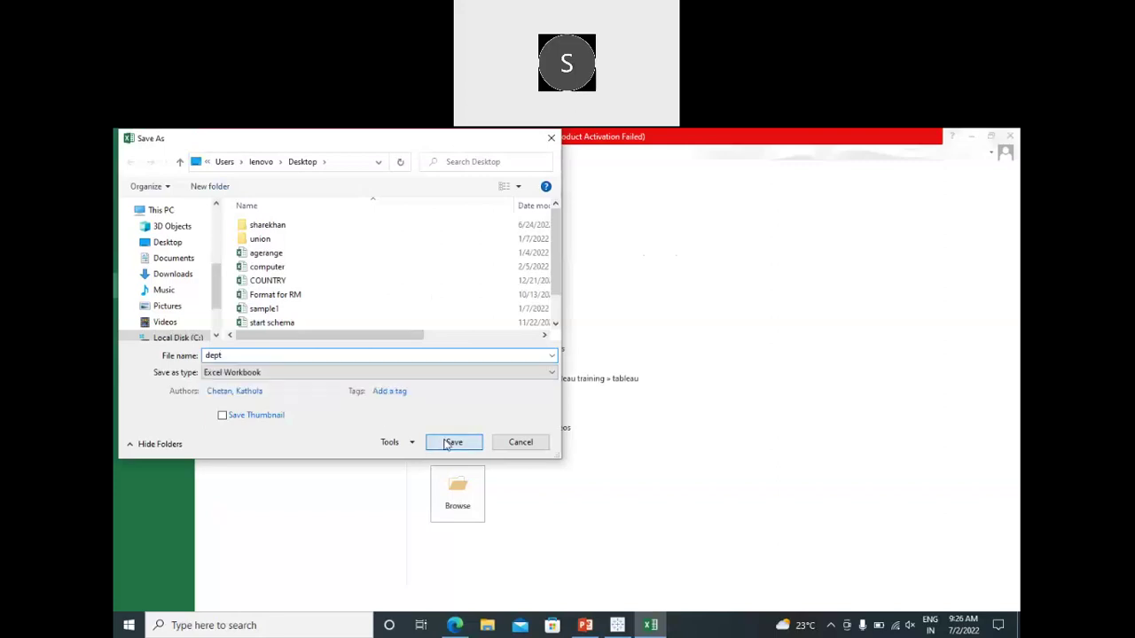
click(1010, 136)
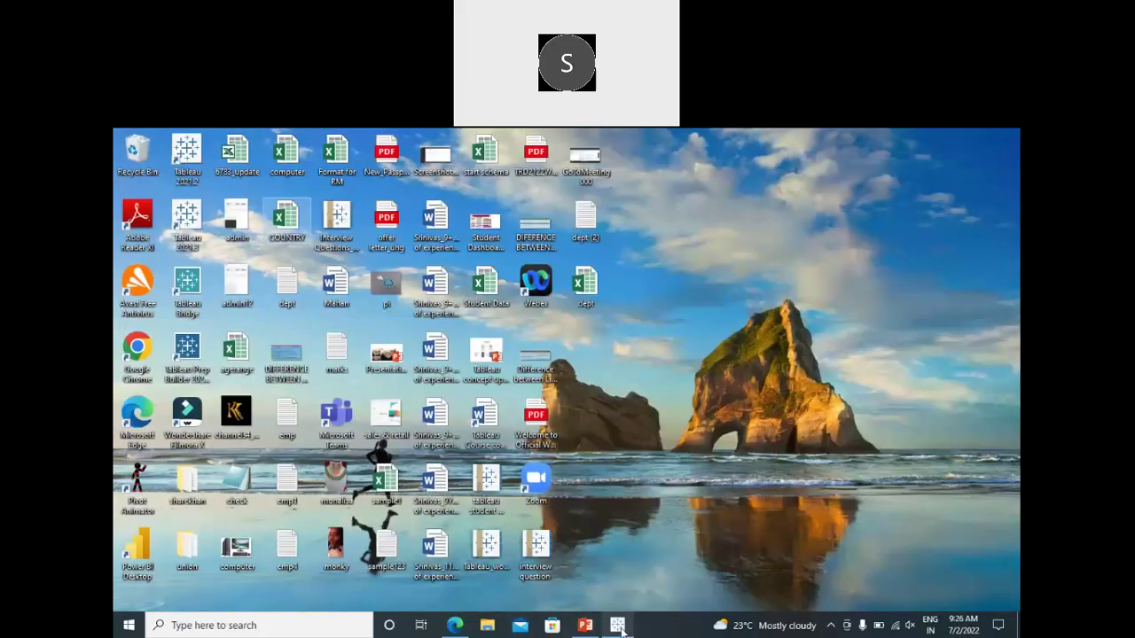
- Switch to Tableau and add a text file connection to the dept file in the Desktop folder
click(618, 626)
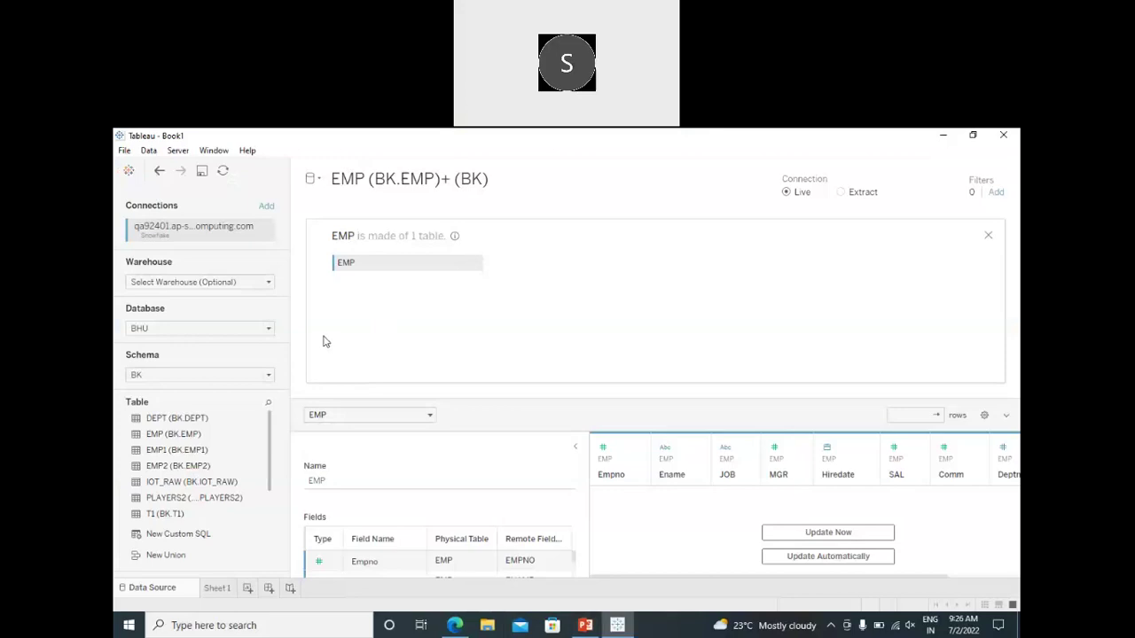
click(267, 208)
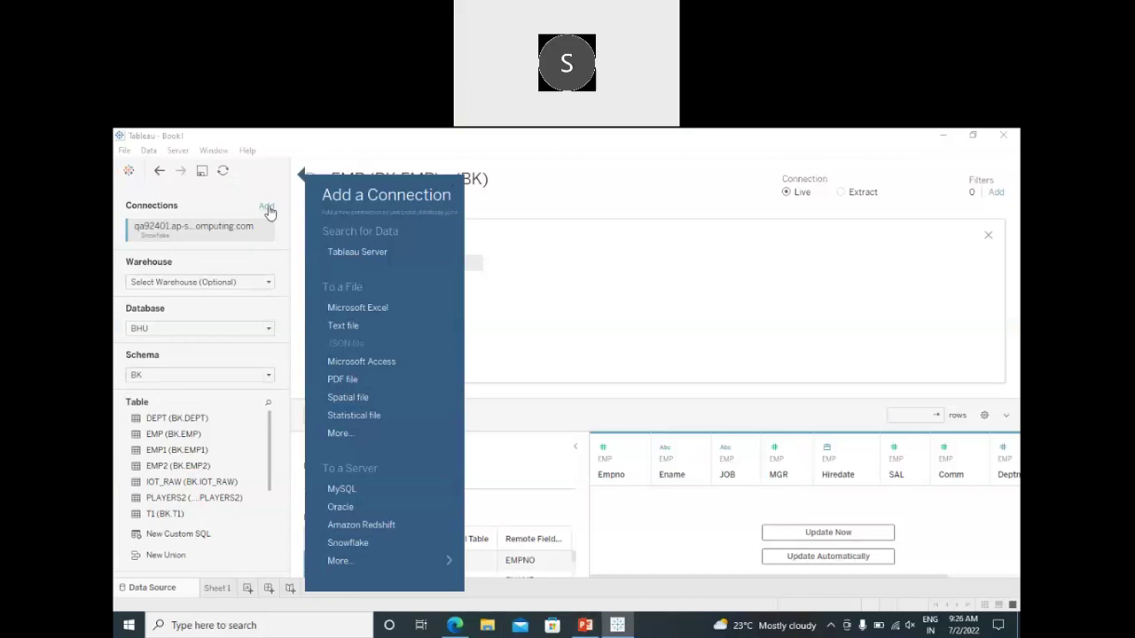
click(376, 326)
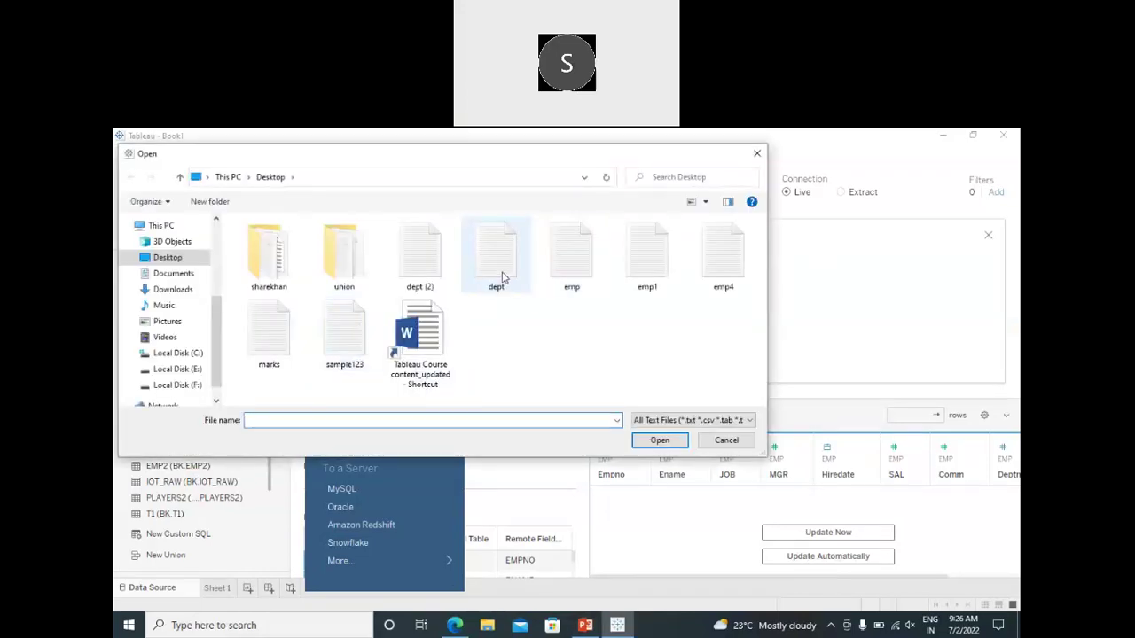
drag(431, 157, 462, 187)
click(528, 293)
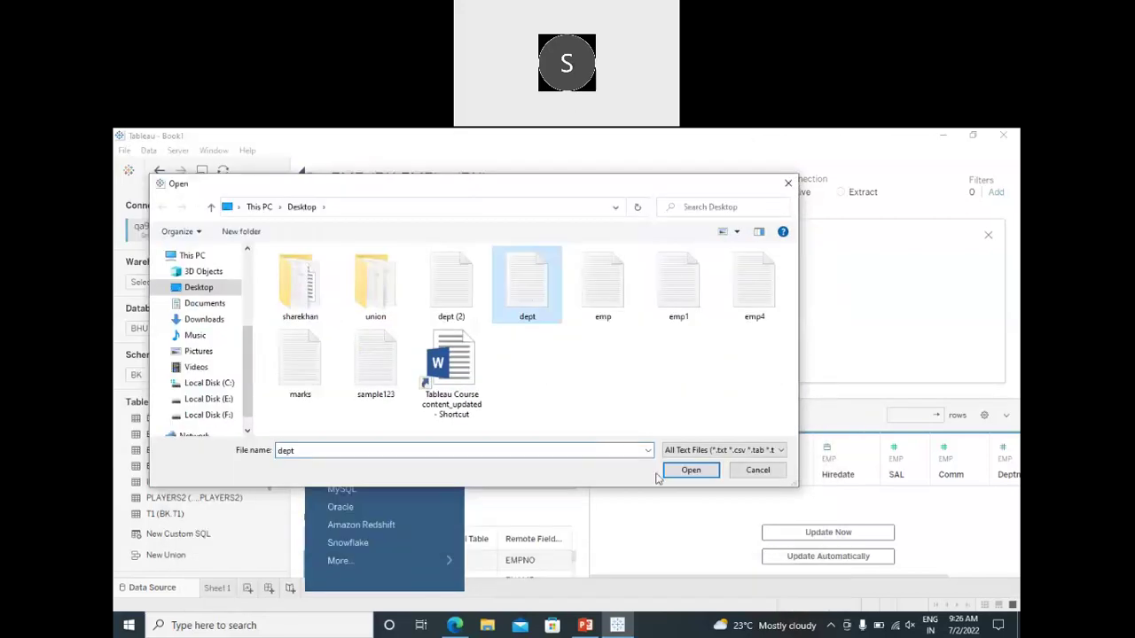
click(688, 471)
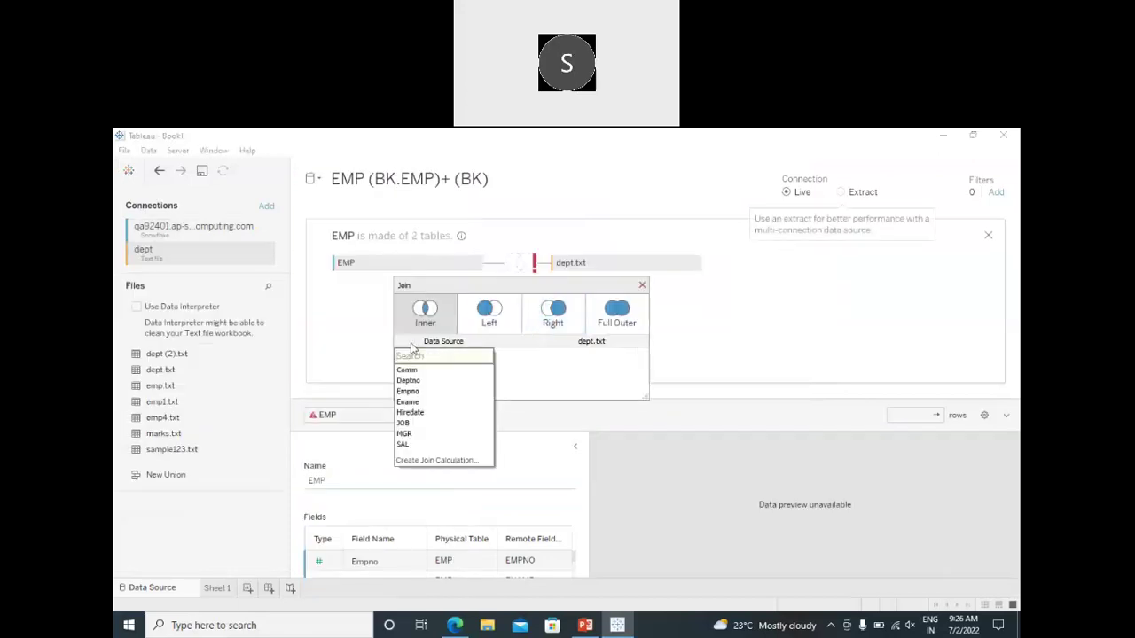
- Define an inner join between EMP and dept.txt with the clause Deptno = Dept
click(368, 340)
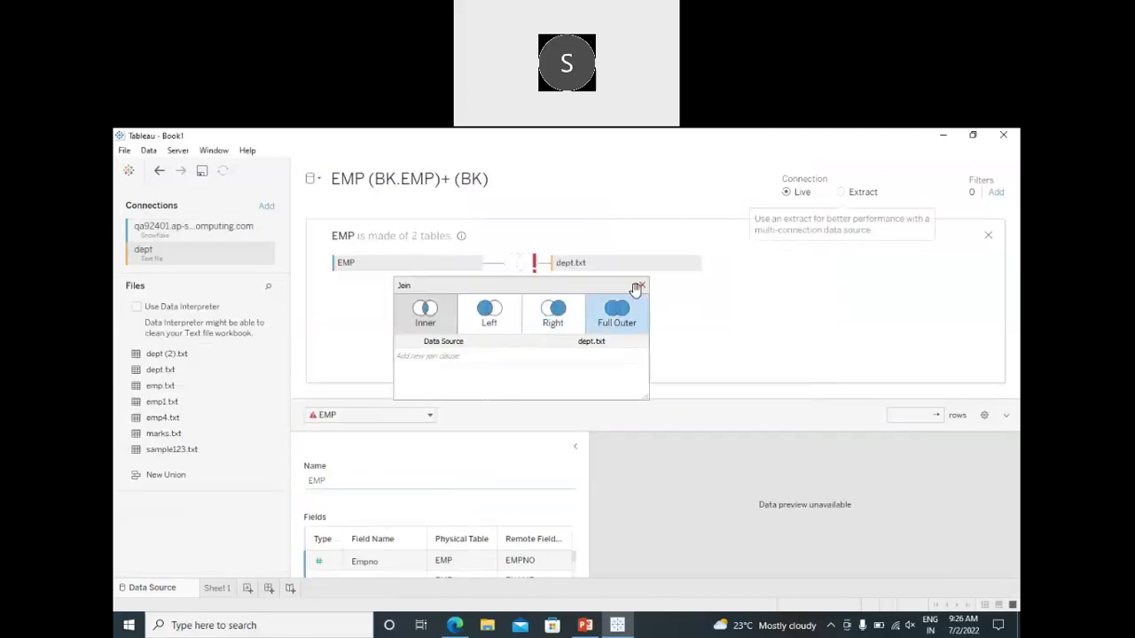
click(637, 289)
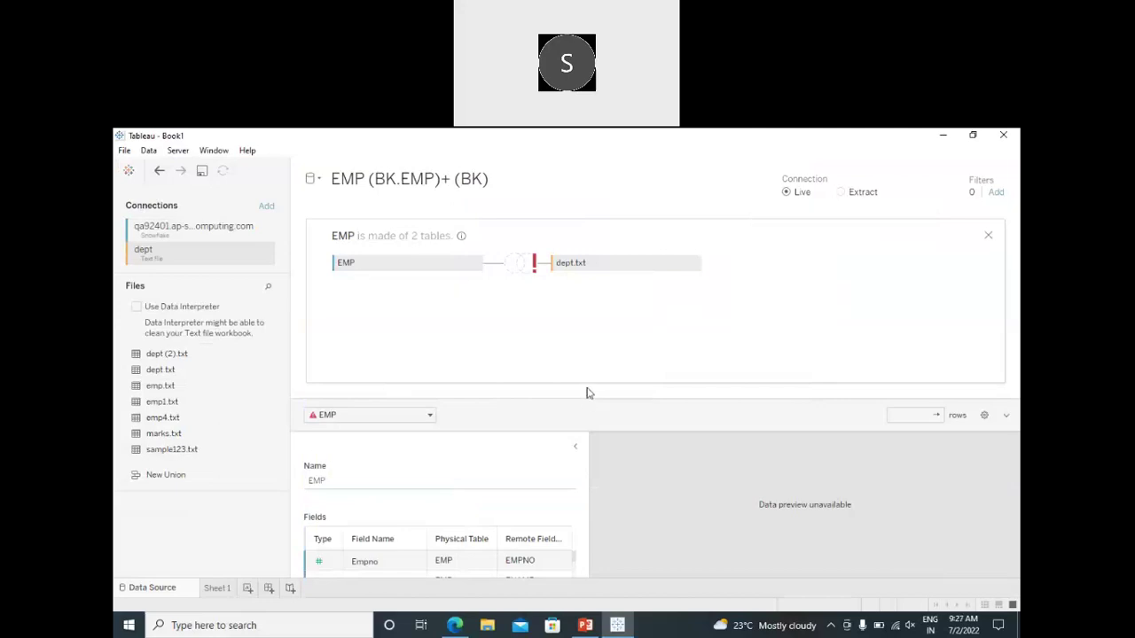
drag(586, 398, 573, 346)
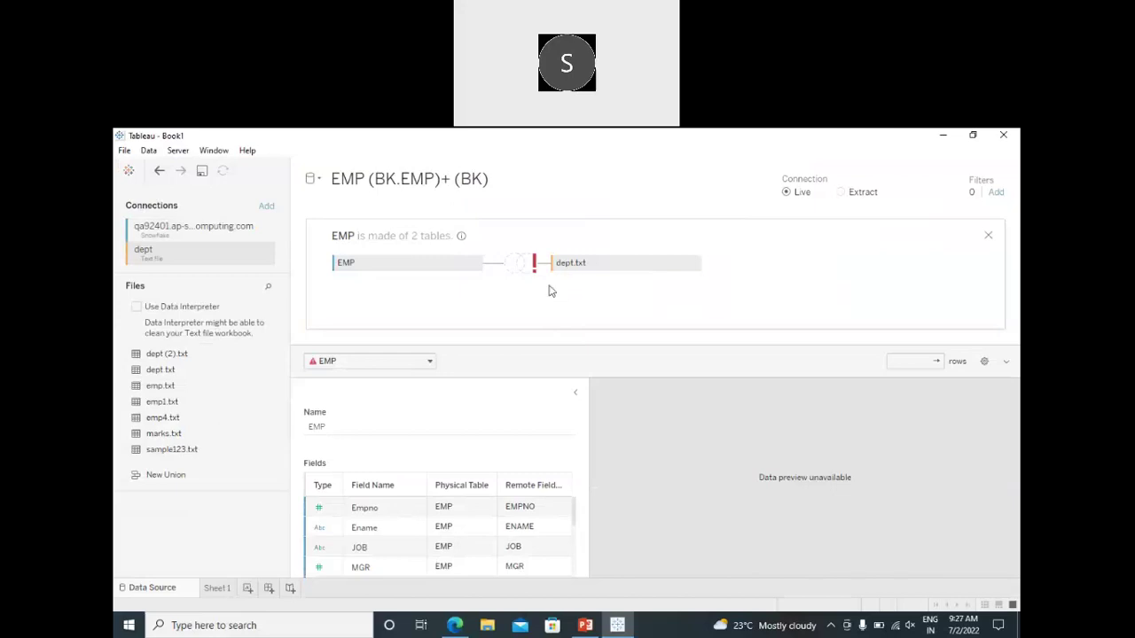
click(526, 268)
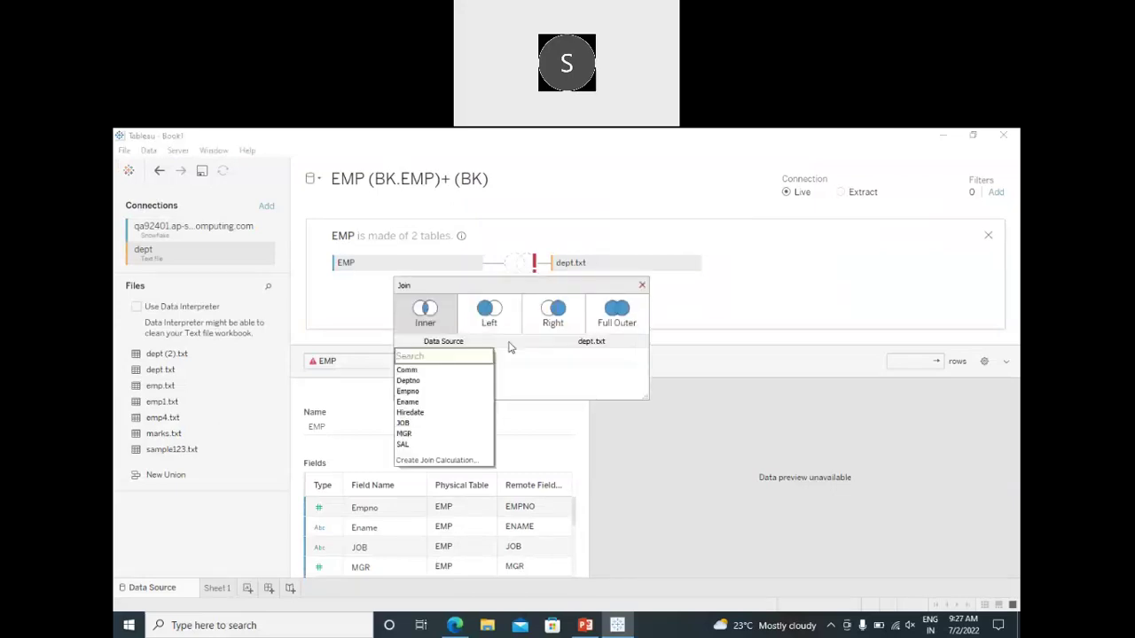
click(523, 377)
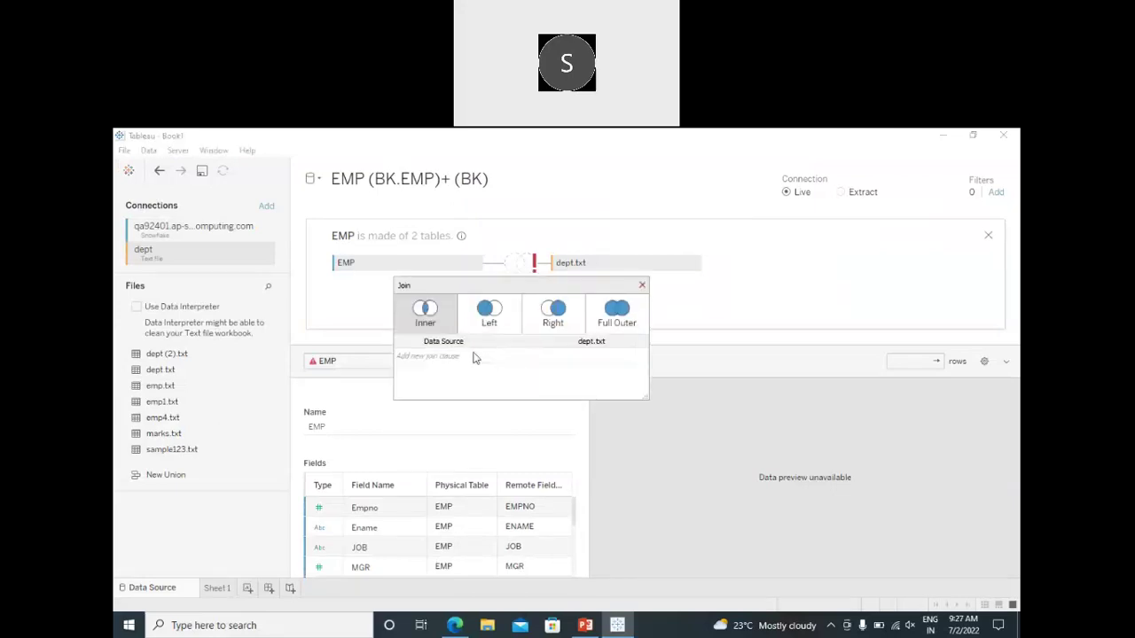
click(493, 363)
click(487, 360)
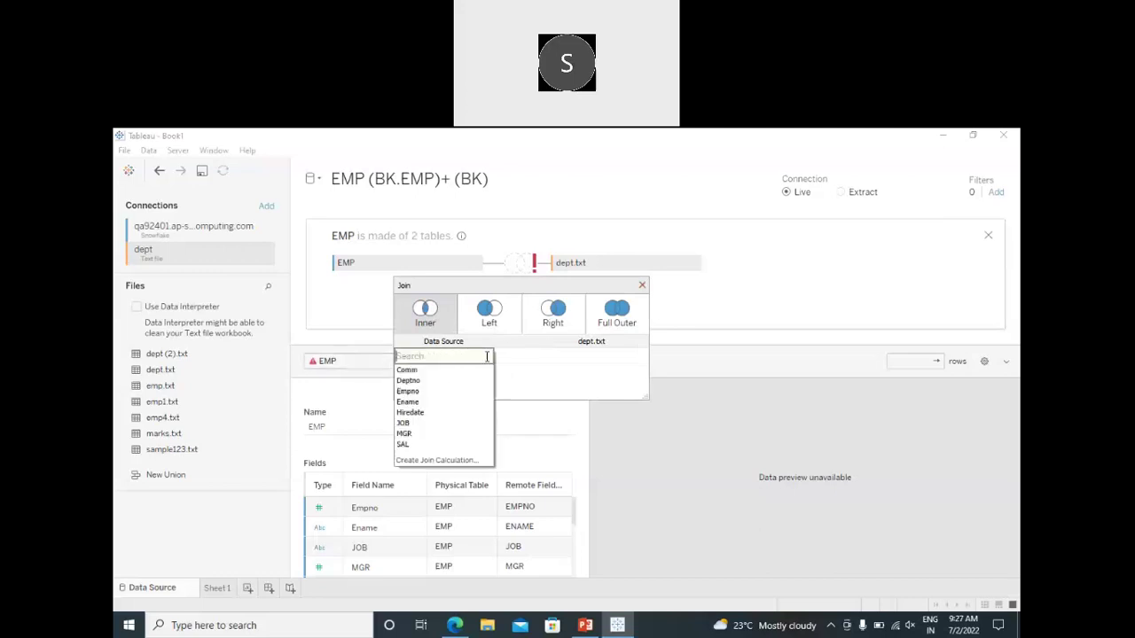
click(421, 381)
click(583, 357)
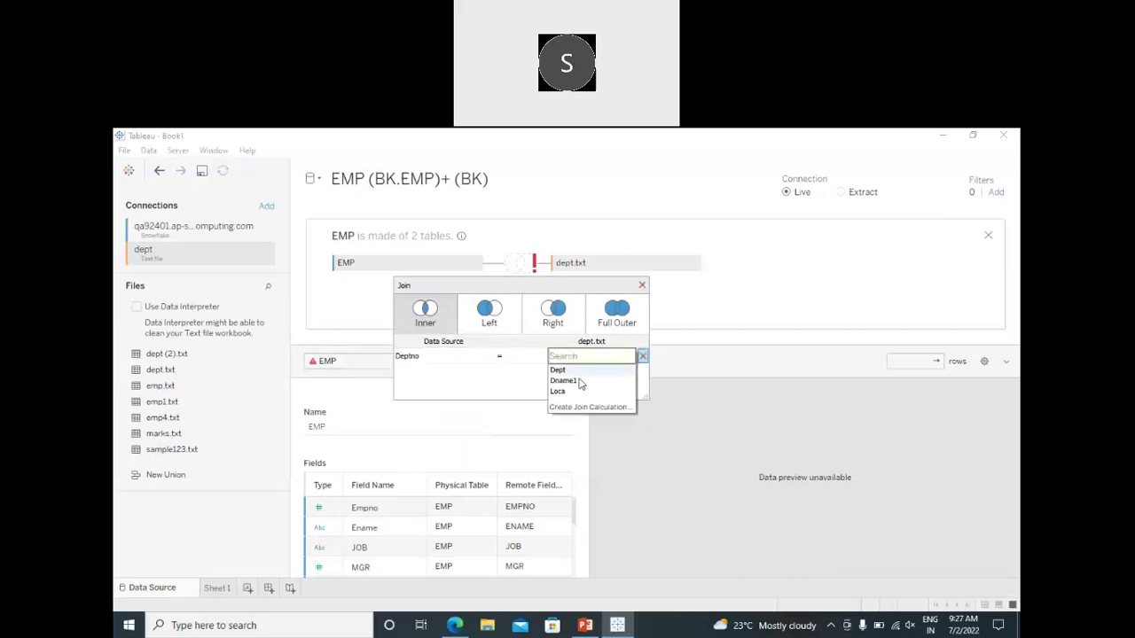
click(559, 371)
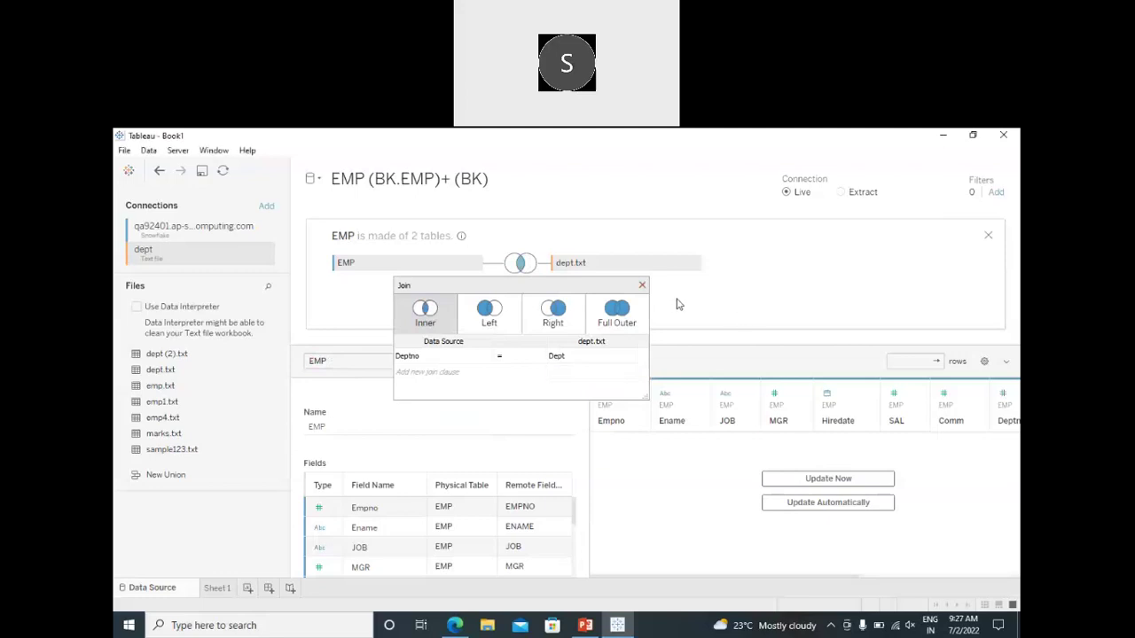
click(642, 285)
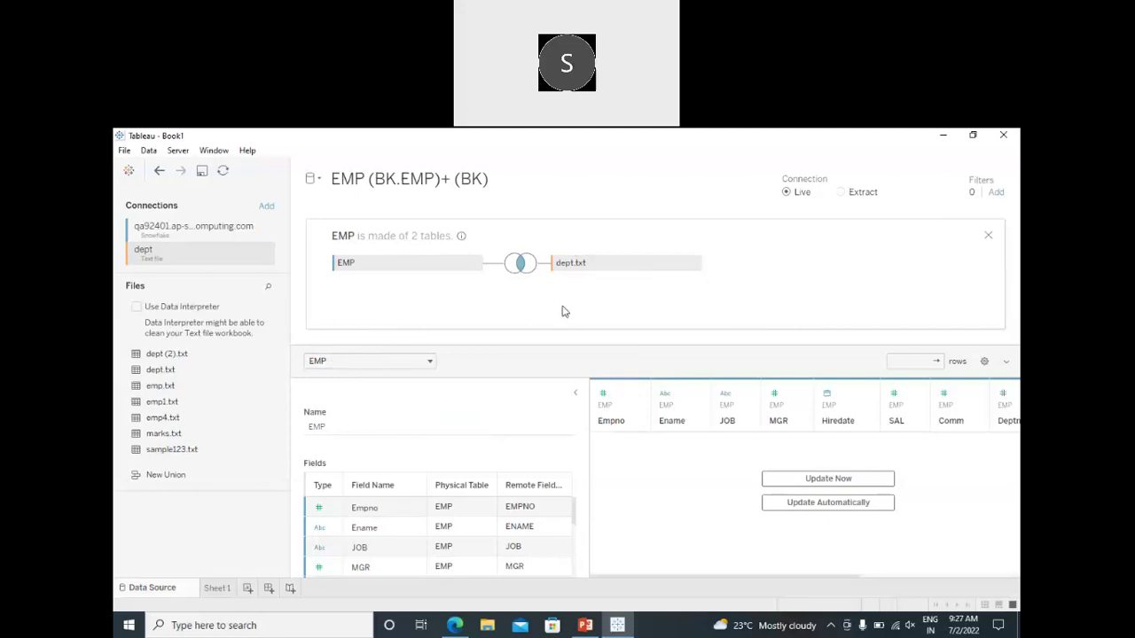
- Load the data preview of the joined tables and examine the rows across the EMP and dept.txt columns
click(809, 480)
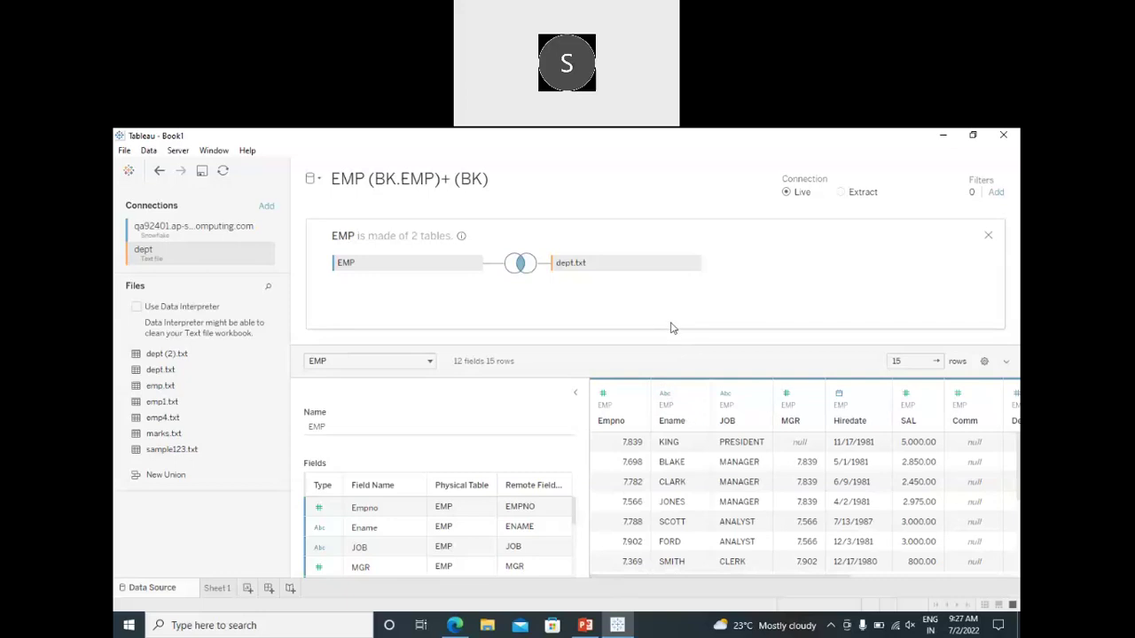
scroll(709, 586, right, 1)
scroll(709, 585, right, 5)
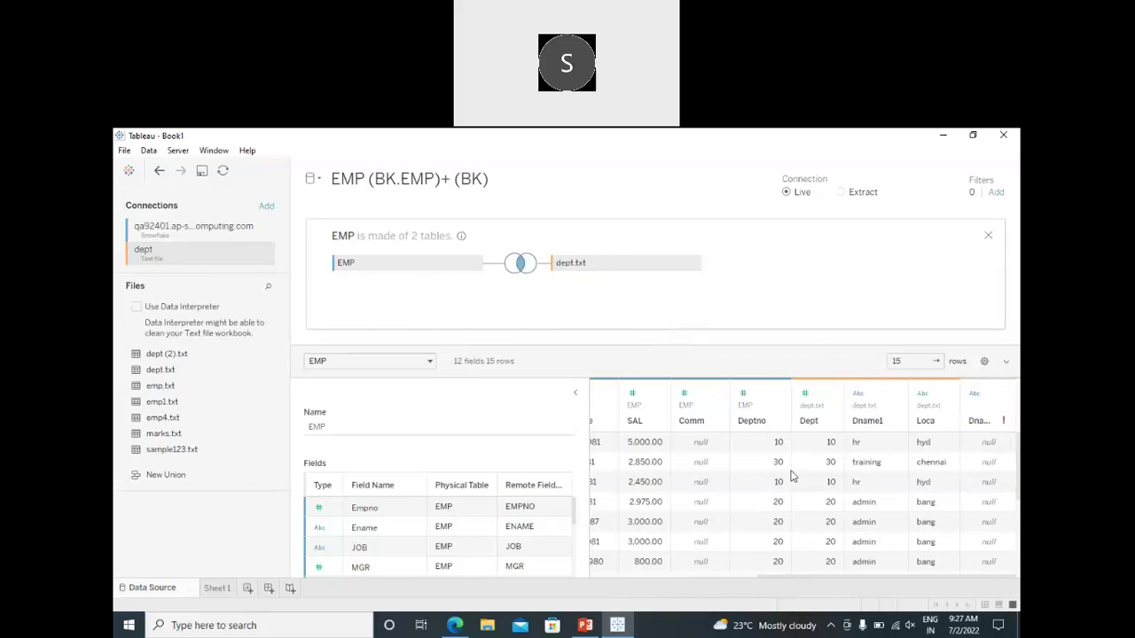
scroll(793, 477, down, 3)
scroll(795, 486, up, 3)
scroll(795, 490, down, 3)
scroll(796, 492, up, 3)
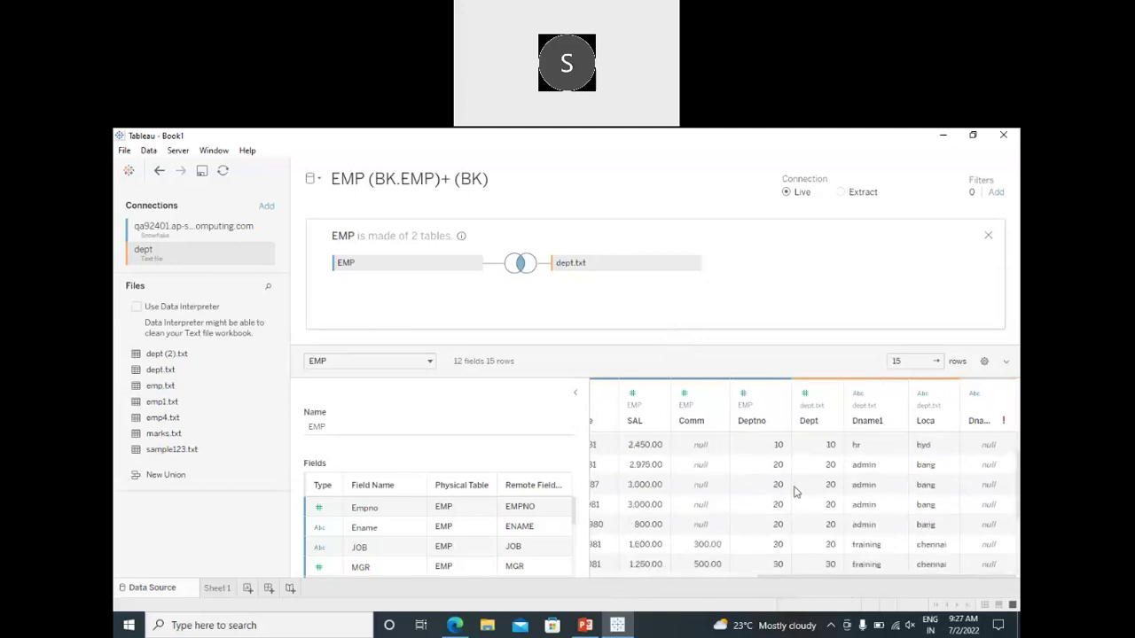
drag(794, 583, 626, 578)
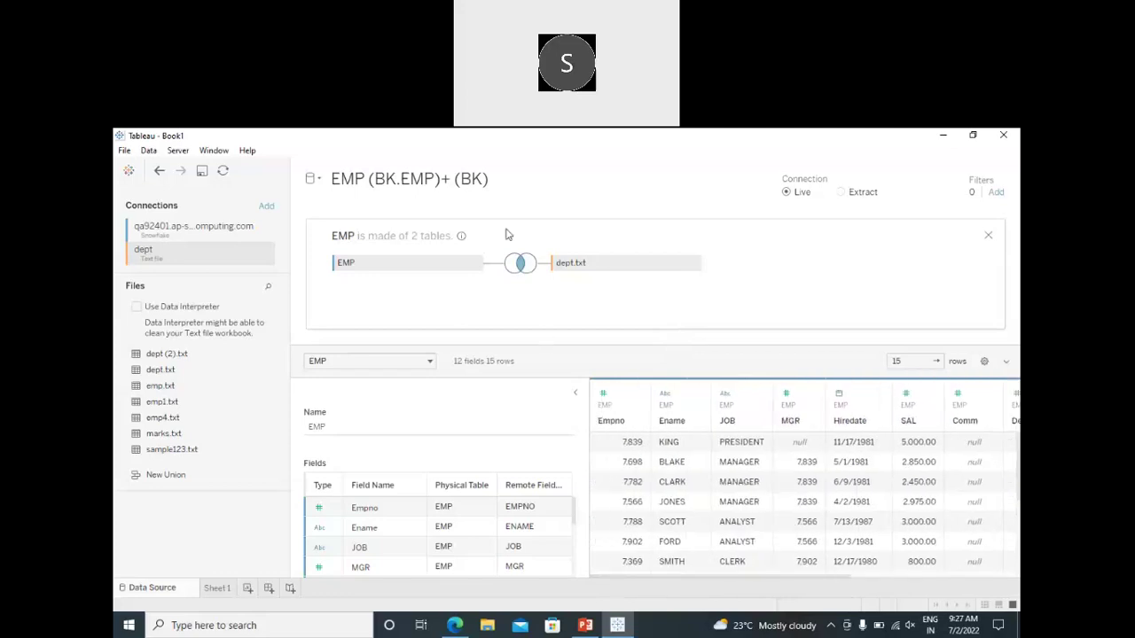
- Review the join type and join clause between EMP and dept.txt, reopening EMP's physical tables from the logical layer
click(521, 282)
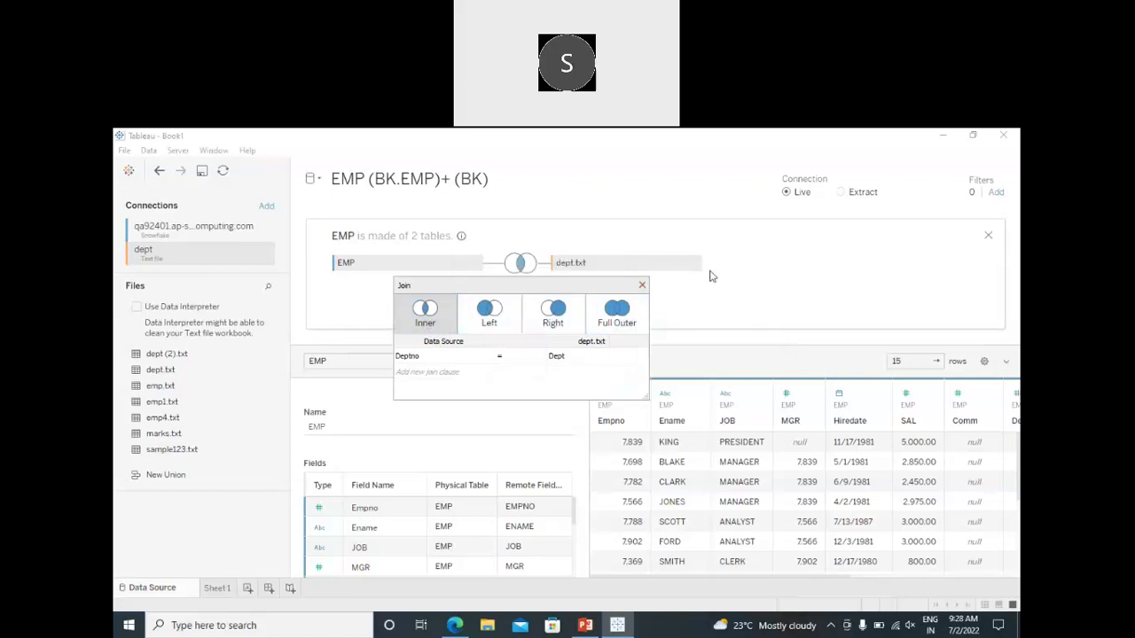
click(641, 286)
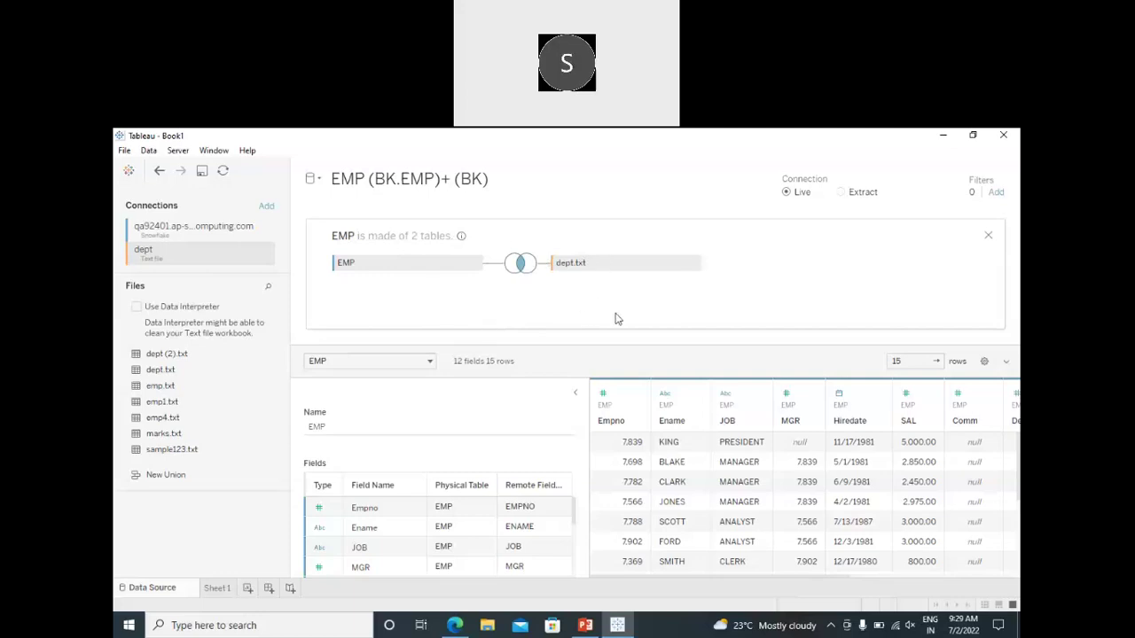
click(989, 240)
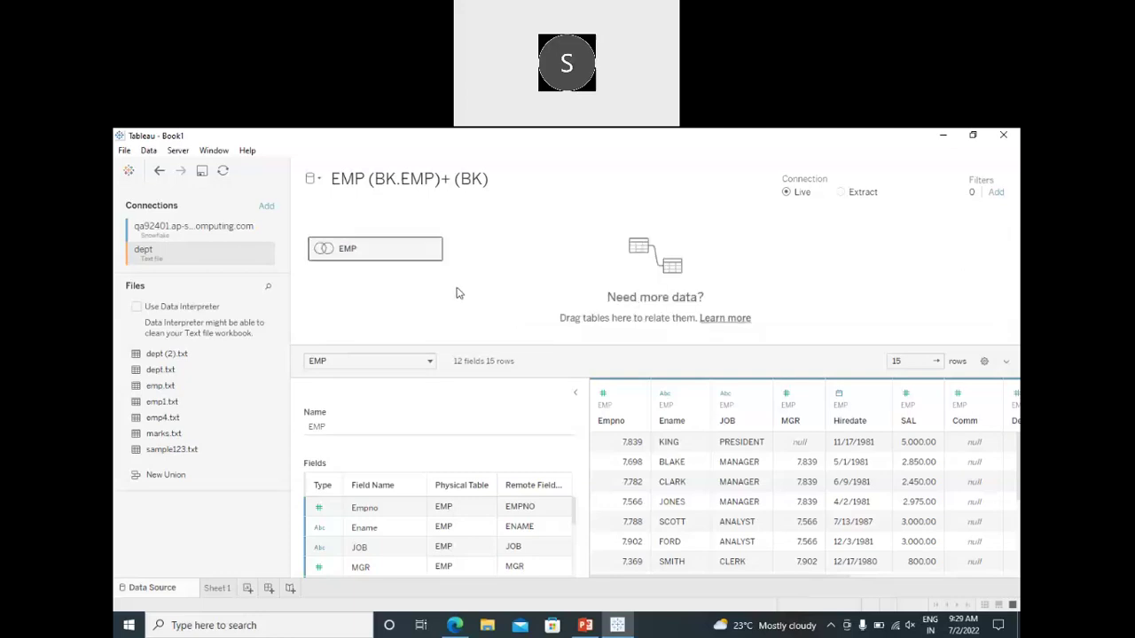
double_click(405, 258)
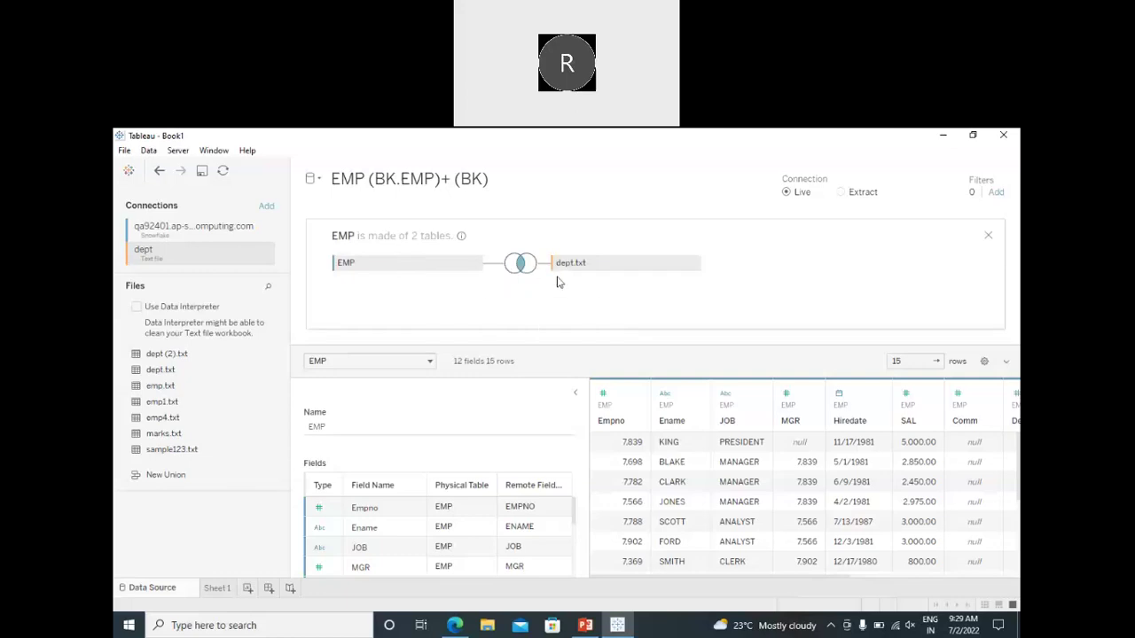
click(520, 264)
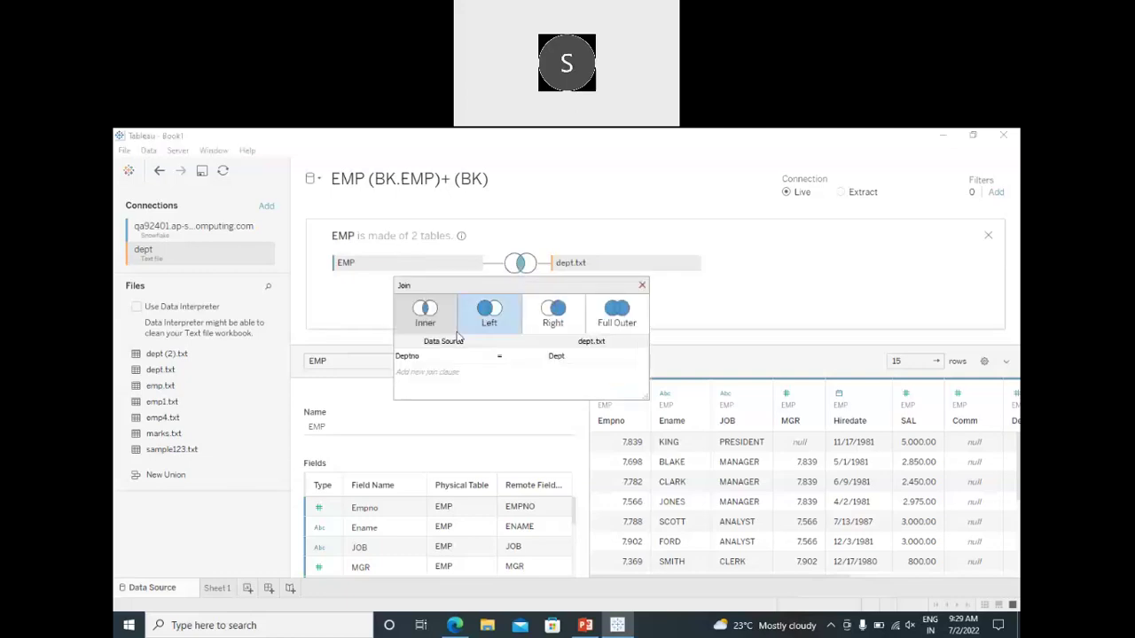
click(668, 303)
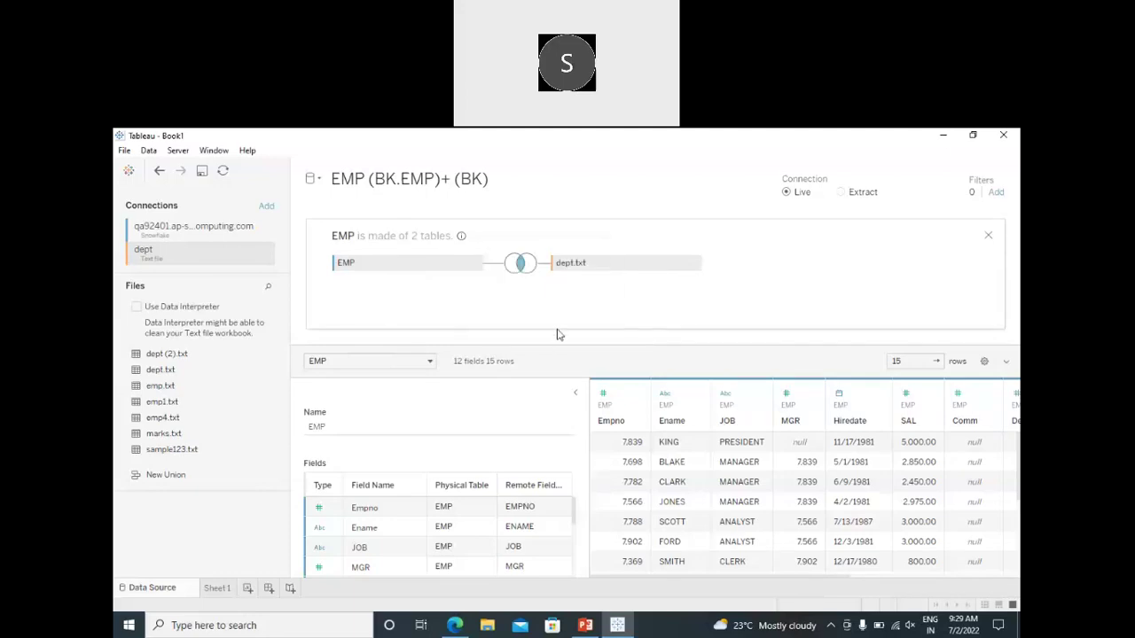
- Compare the logical EMP table and its description with the physical tables it contains, ending in the physical view
click(988, 237)
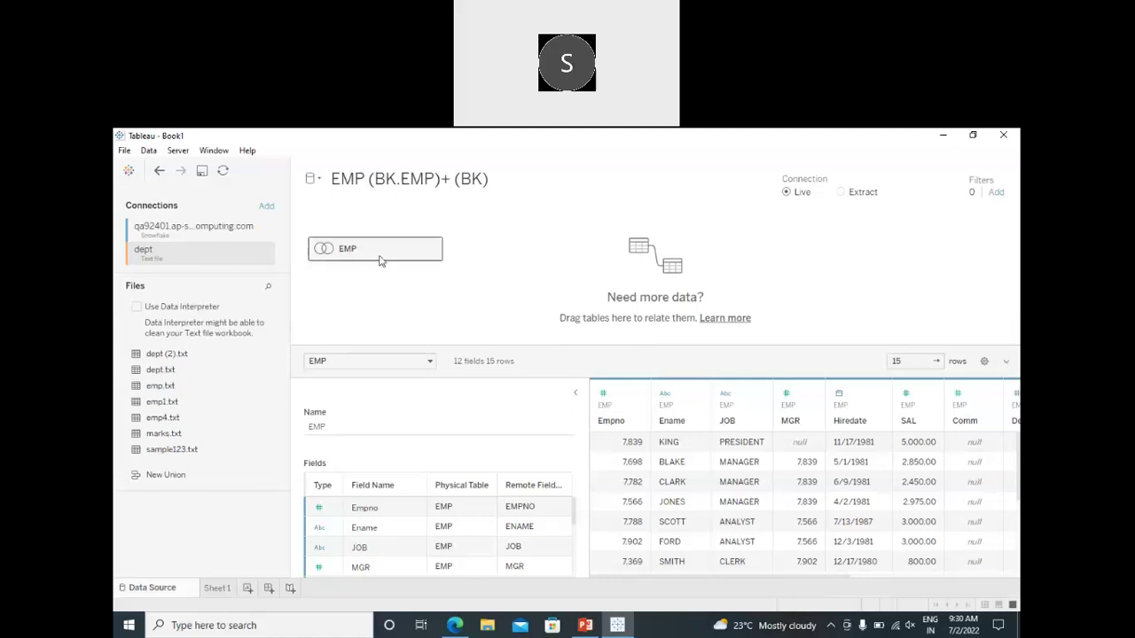
mouse_move(375, 253)
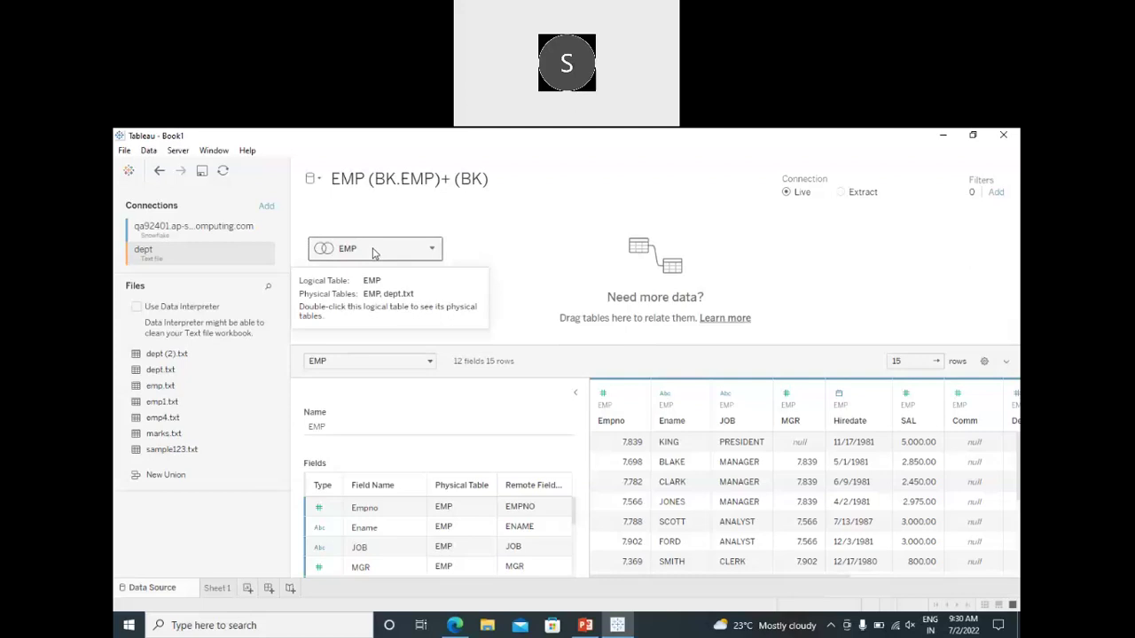
double_click(372, 254)
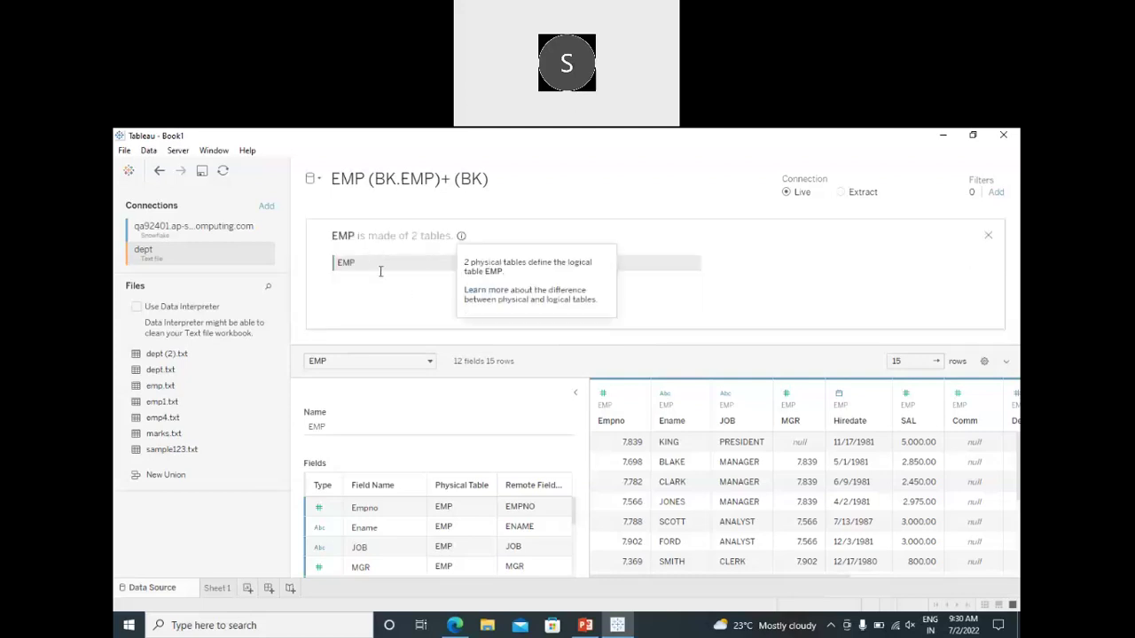
click(988, 238)
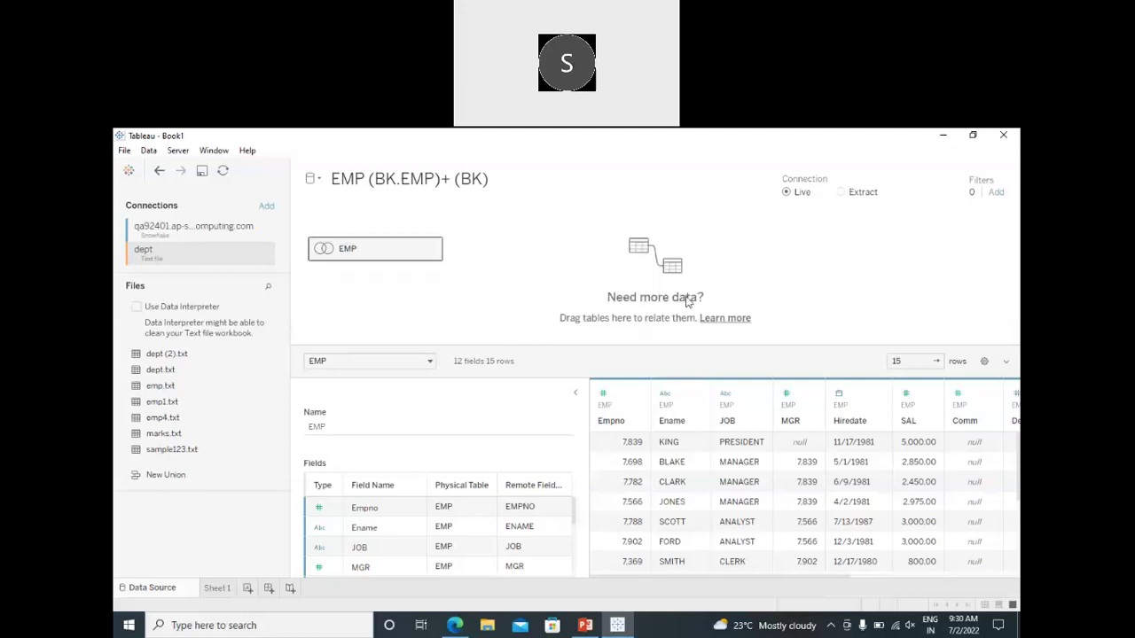
double_click(371, 252)
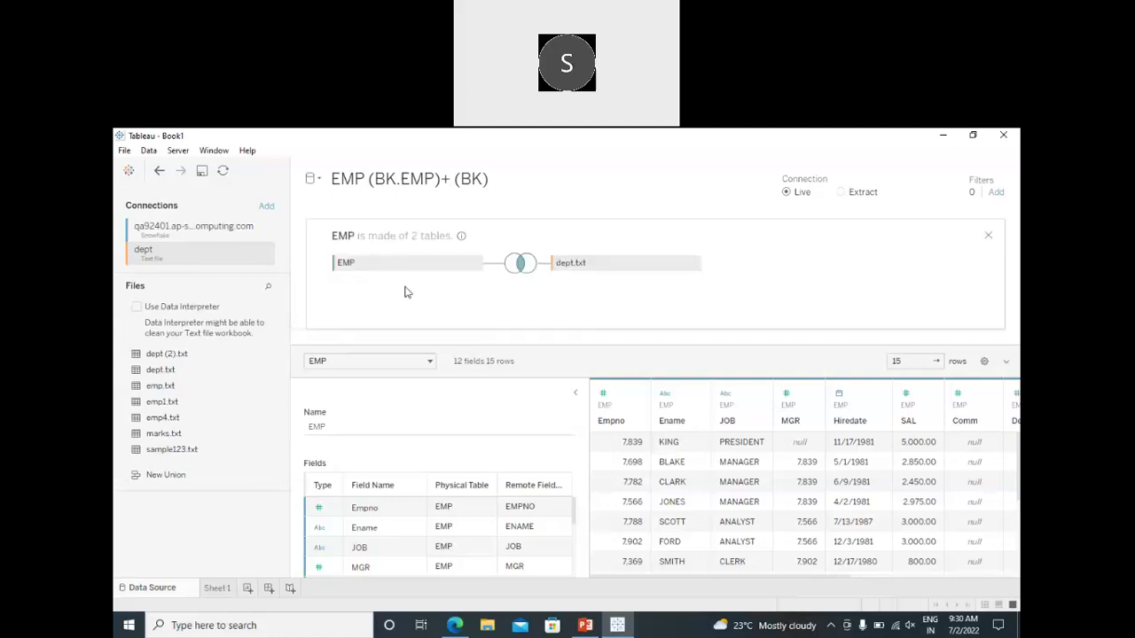
- Compare the EMP logical table and its description with its physical tables, ending in the logical layer
click(988, 237)
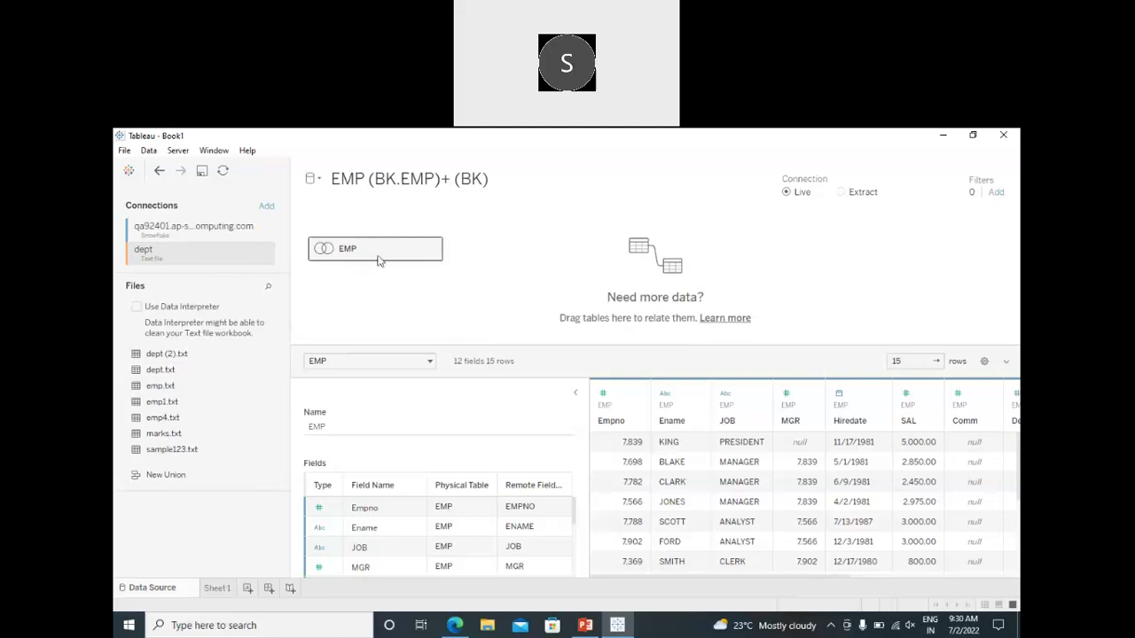
mouse_move(371, 257)
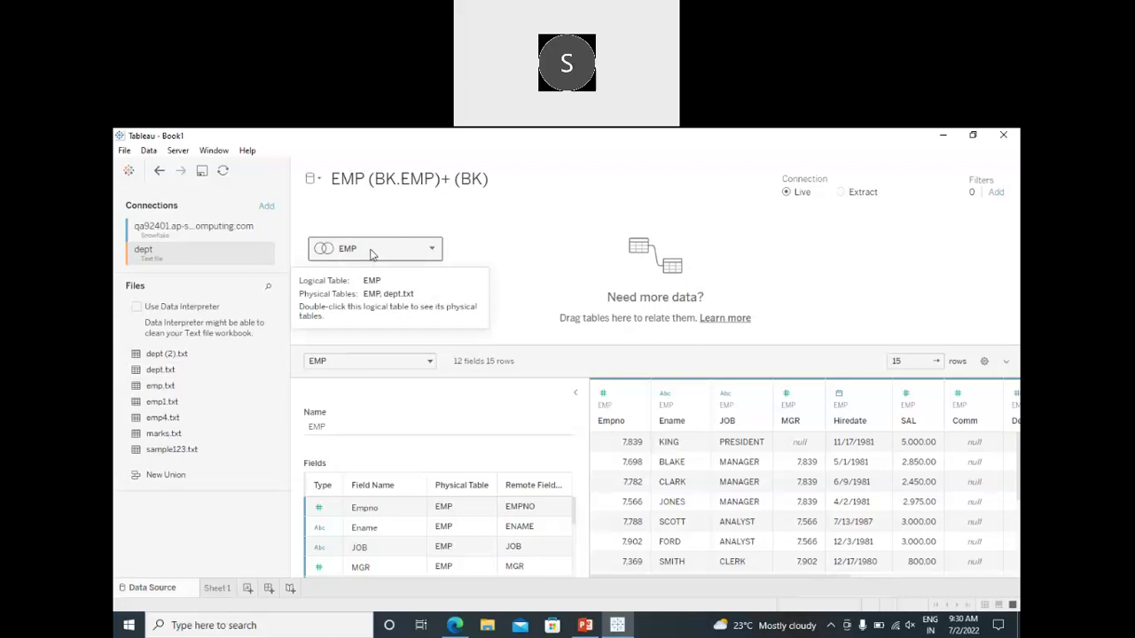
double_click(370, 255)
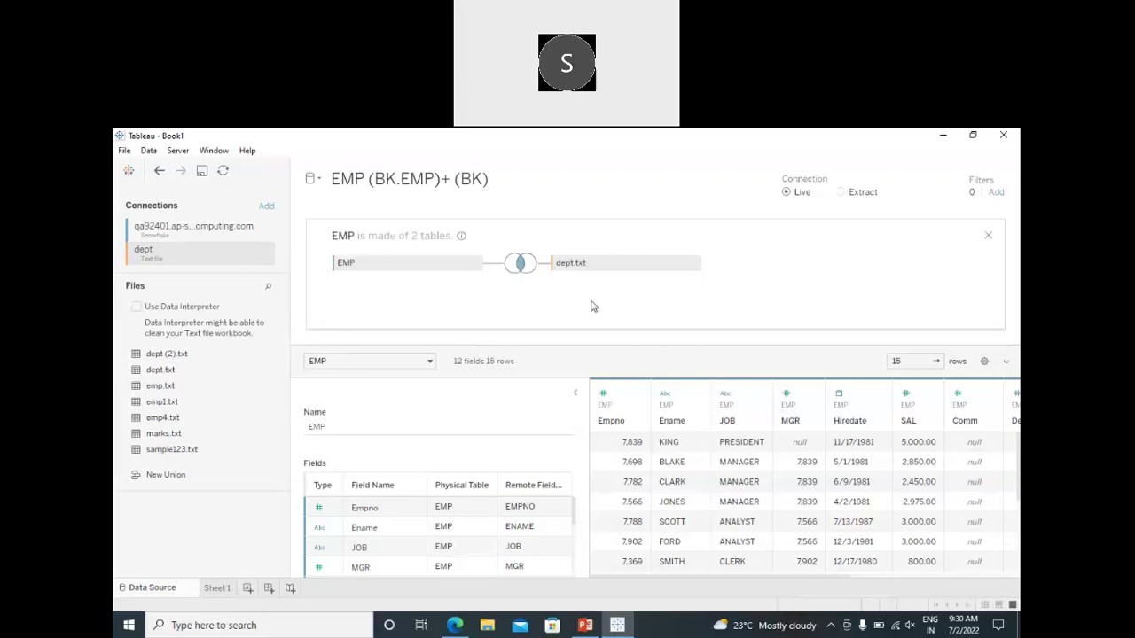
click(988, 235)
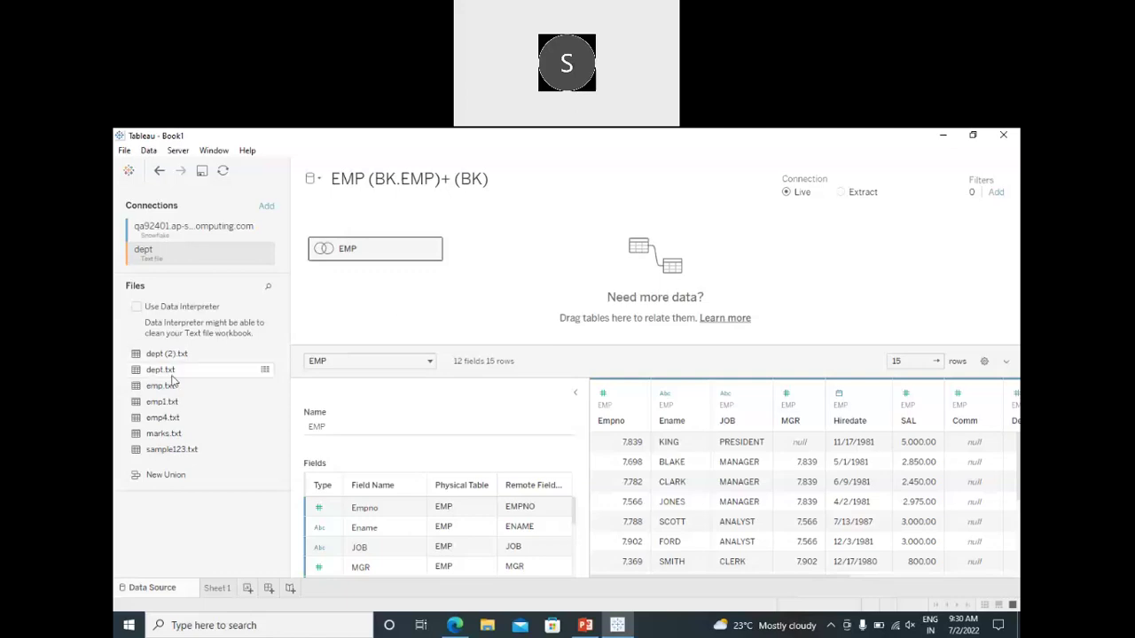
- Add dept.txt beside EMP as a second logical table and join emp.txt to it in its physical layer
drag(164, 370, 521, 254)
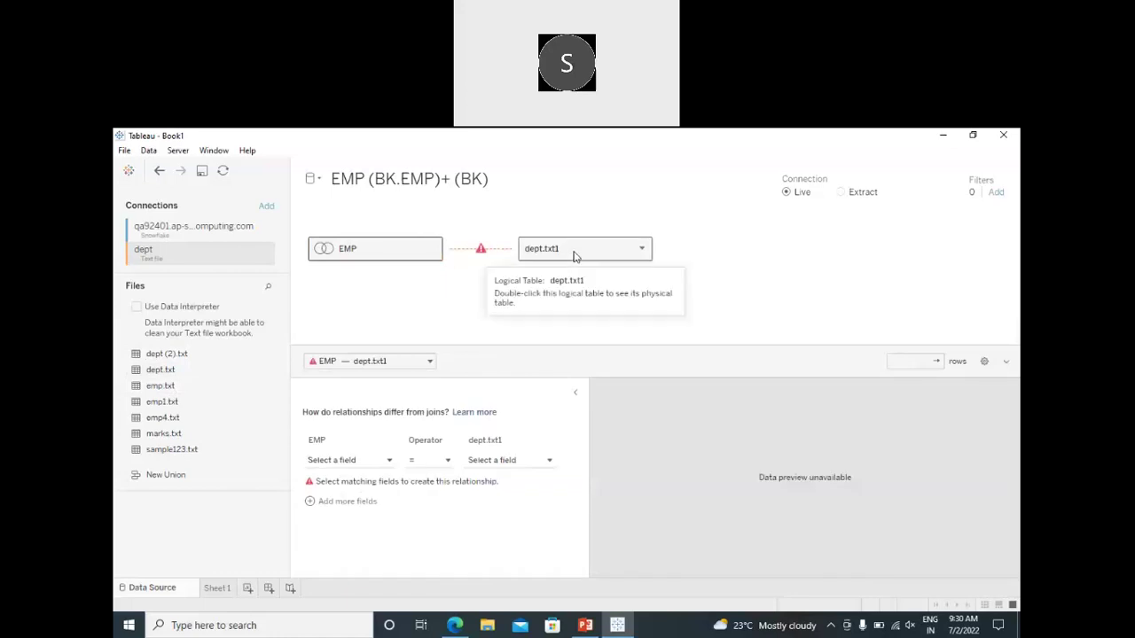
double_click(574, 257)
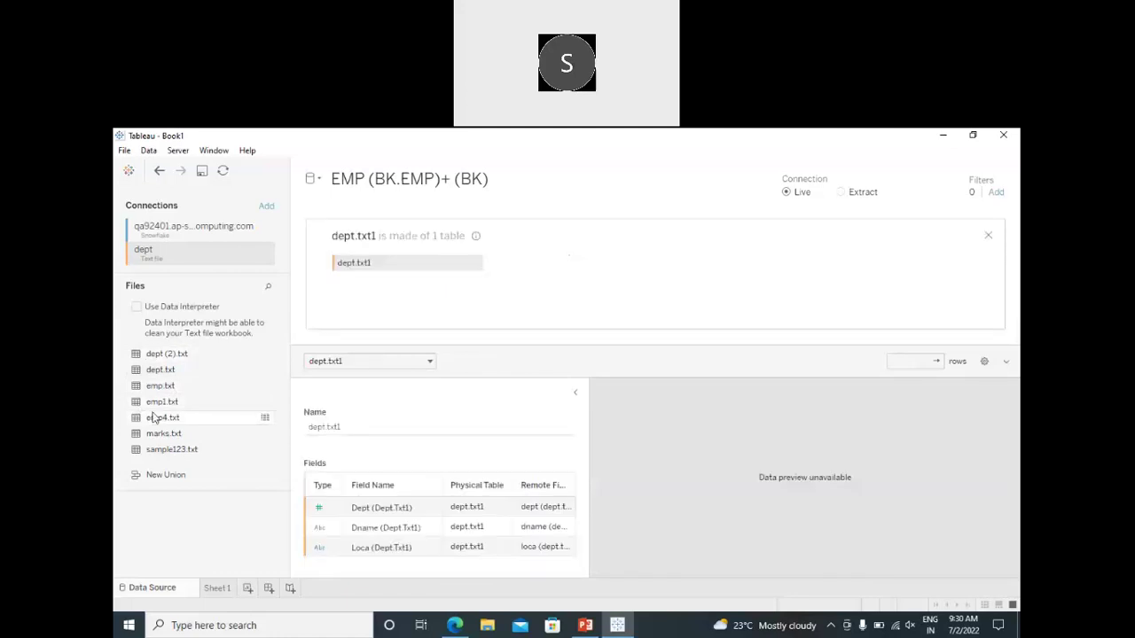
drag(160, 391, 632, 270)
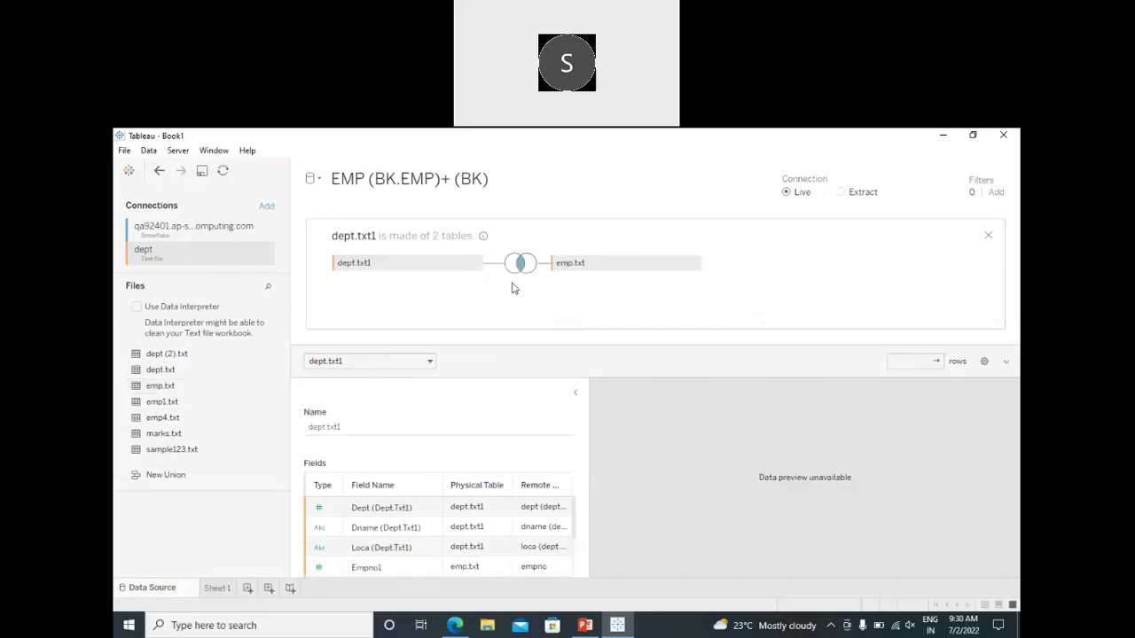
click(988, 235)
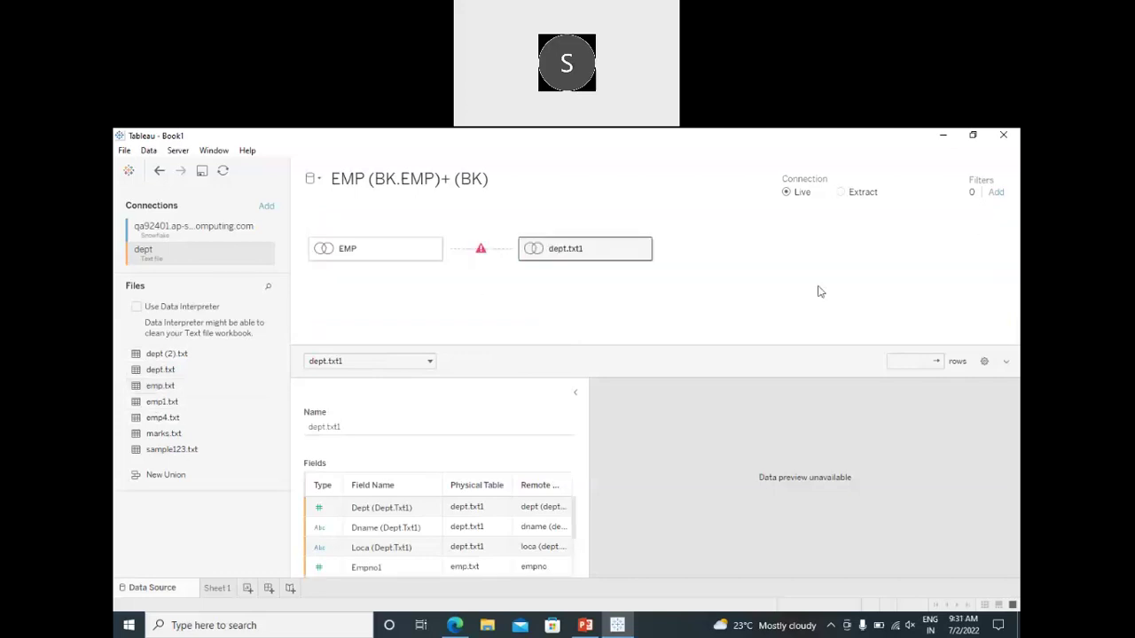
- Define the relationship between EMP and dept.txt1 as Dept = Dept (Emp.Txt)
click(479, 252)
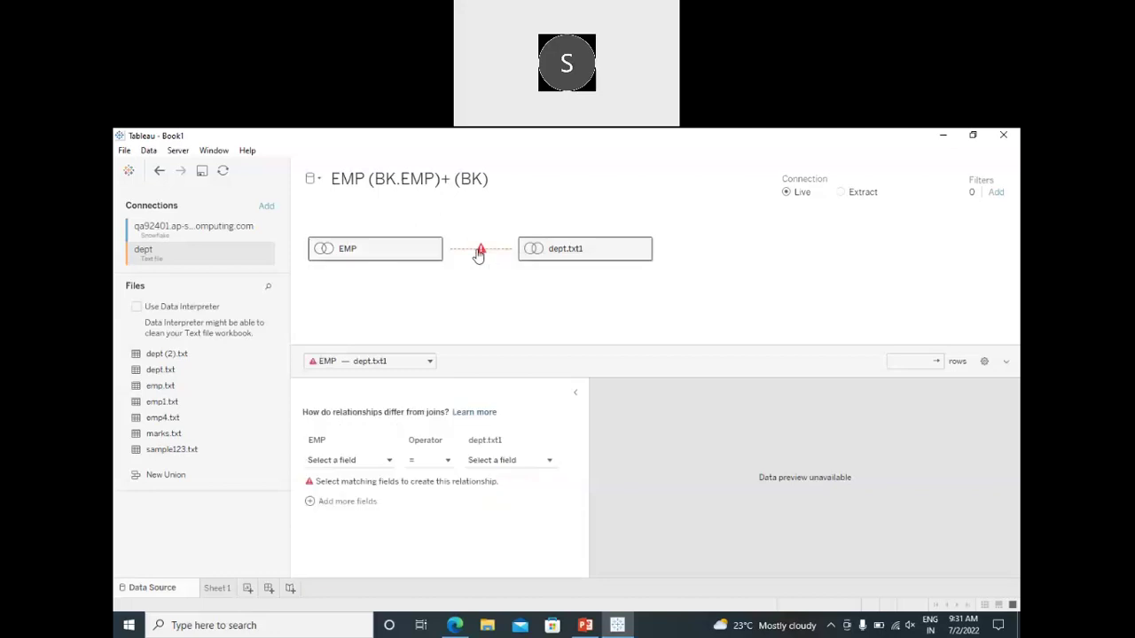
click(389, 460)
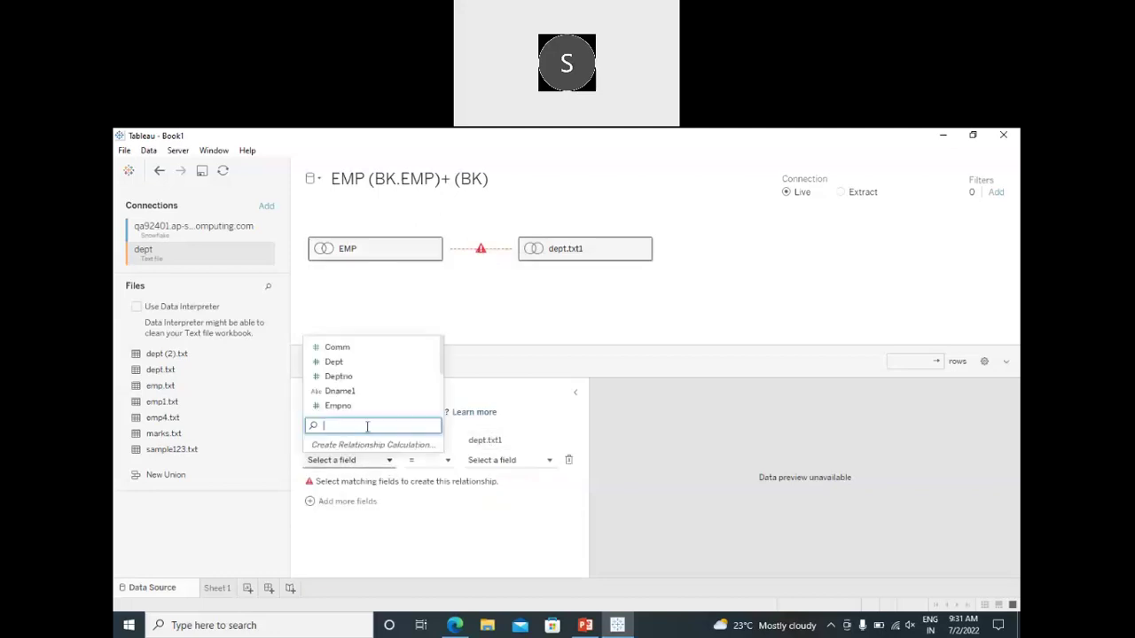
click(337, 363)
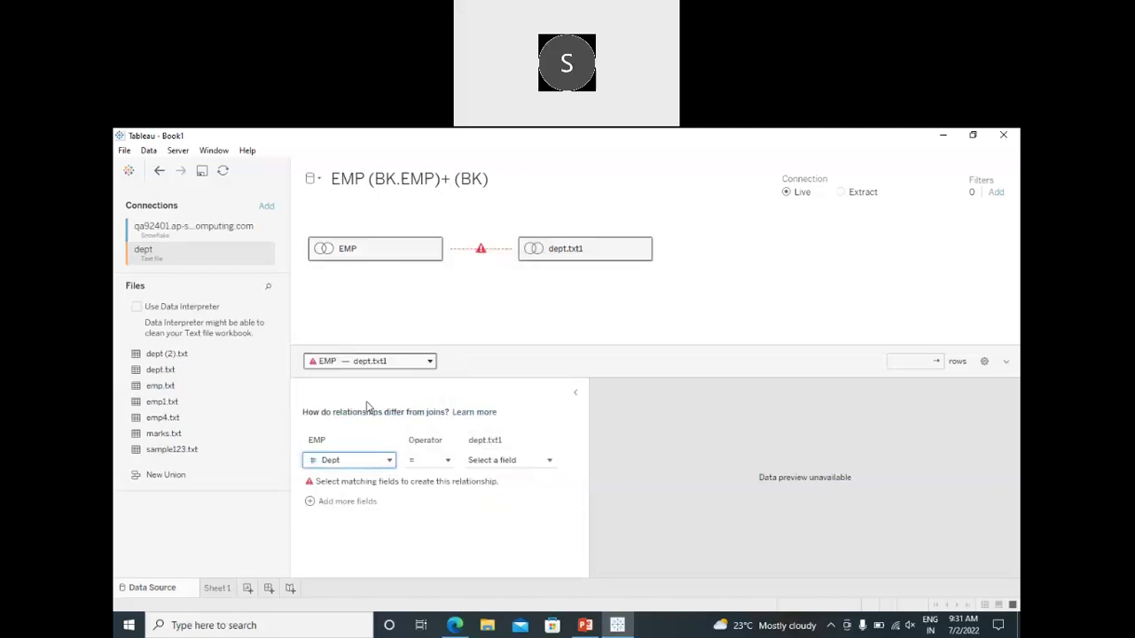
click(519, 468)
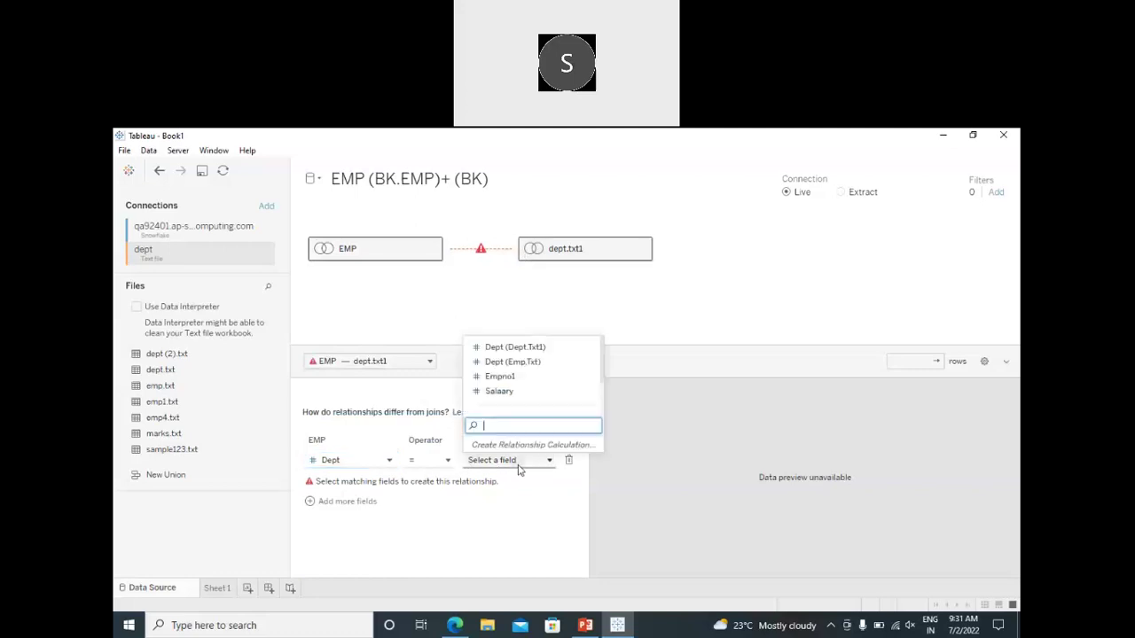
click(502, 365)
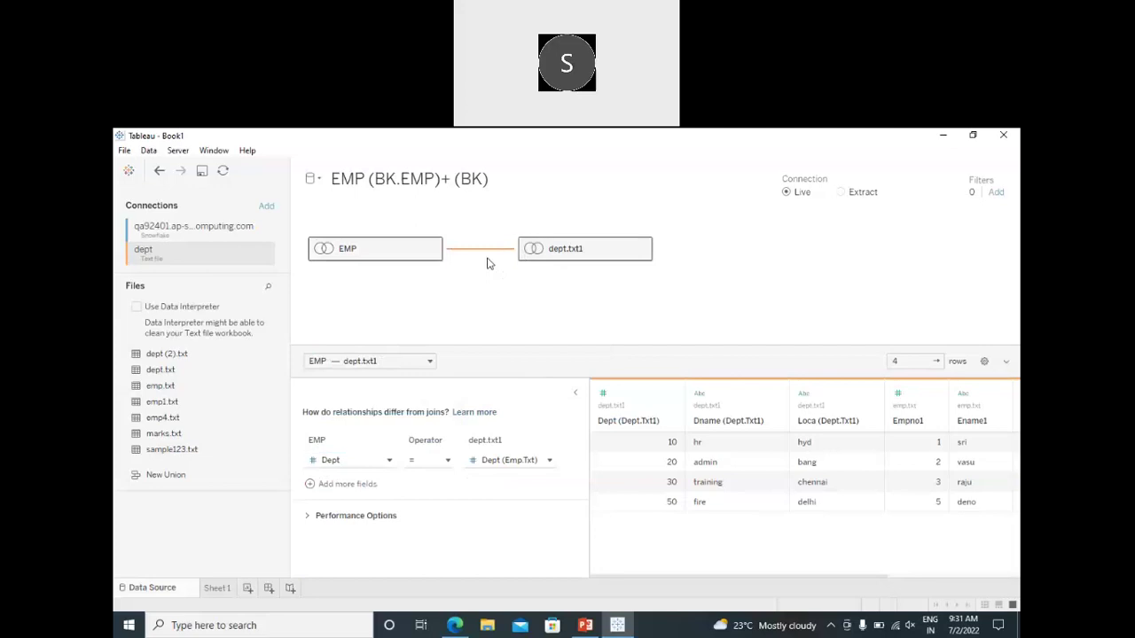
- Review the physical tables joined inside the EMP logical table, returning to the related logical tables
double_click(371, 255)
mouse_move(462, 236)
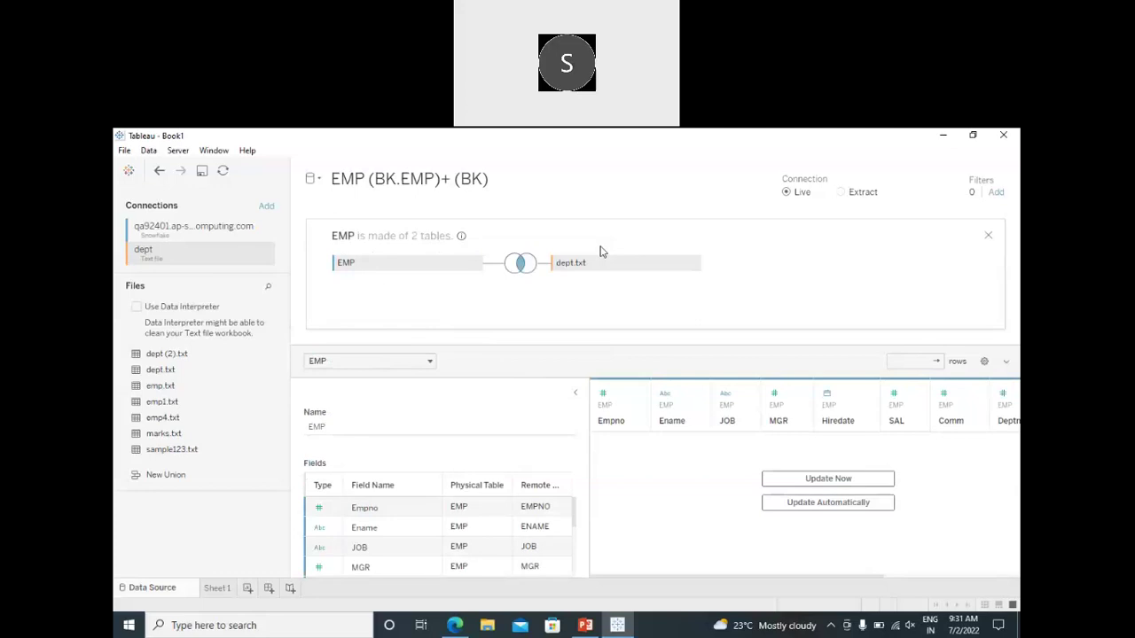
click(988, 235)
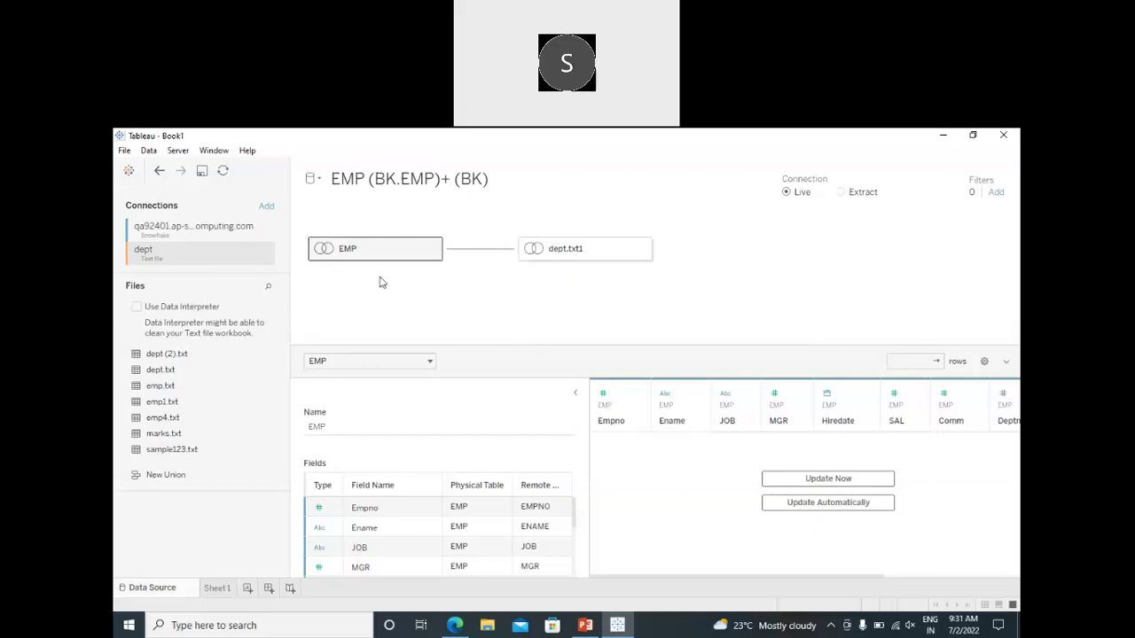
double_click(392, 251)
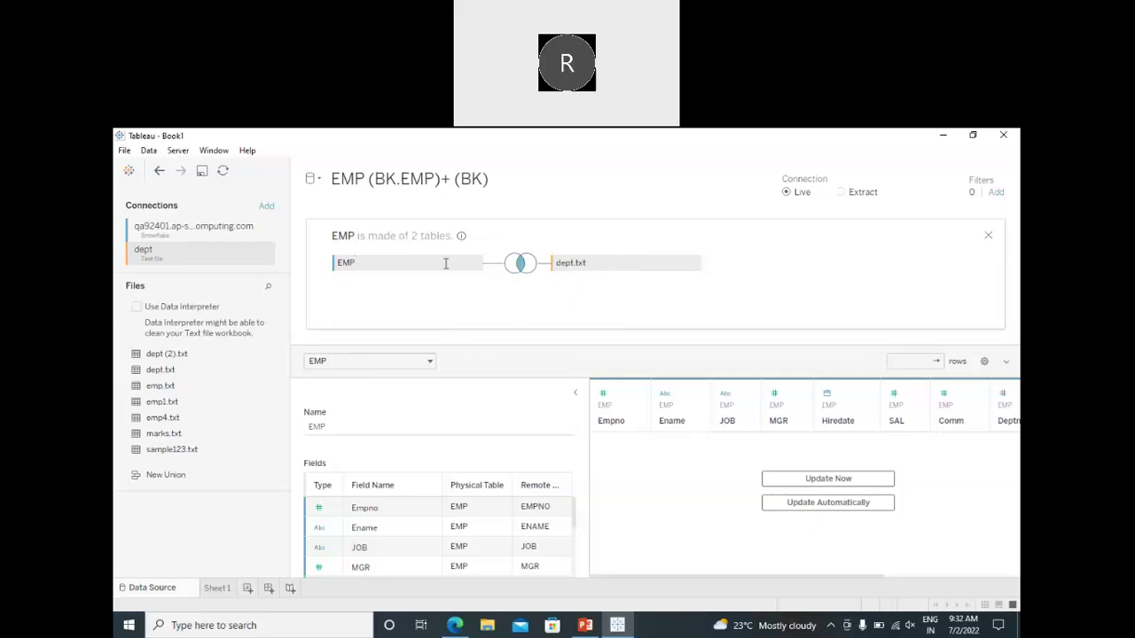
click(988, 239)
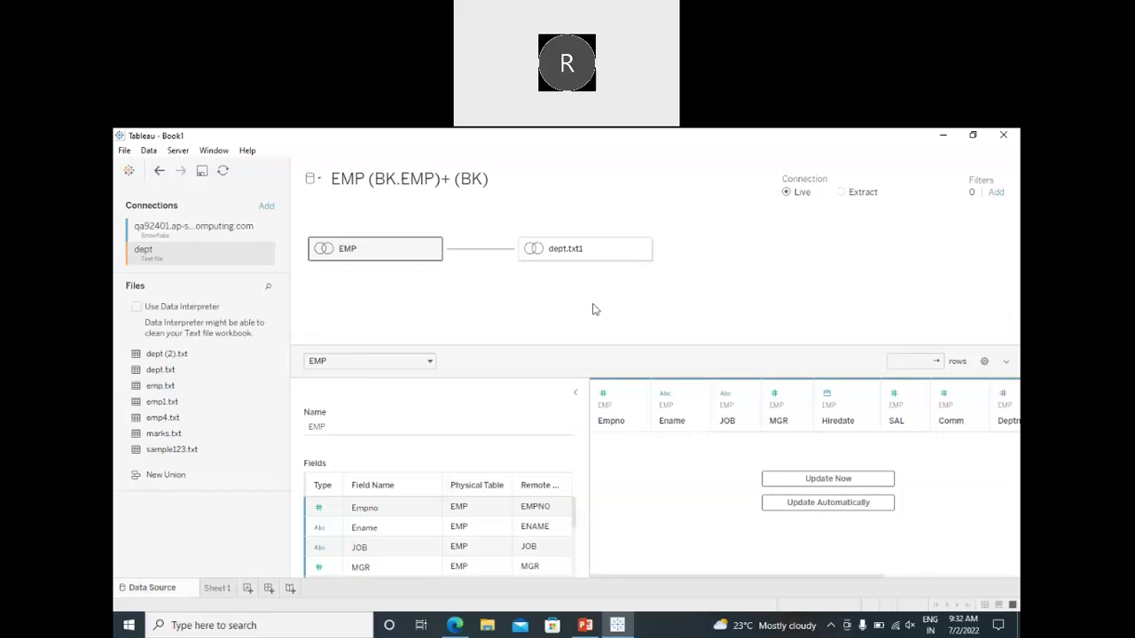
double_click(378, 256)
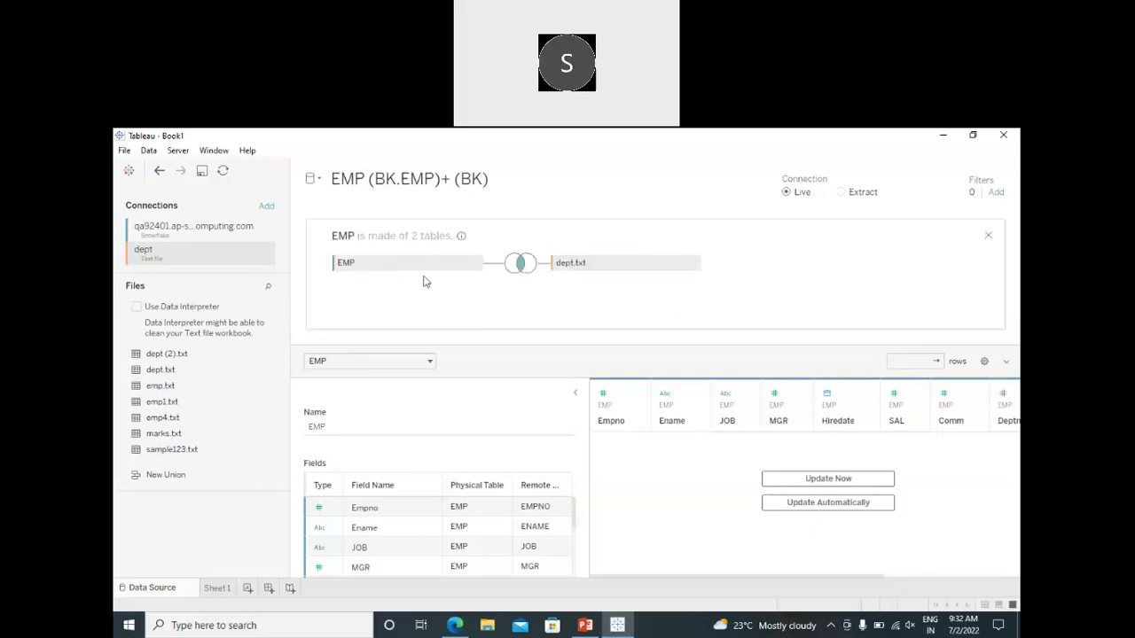
click(988, 235)
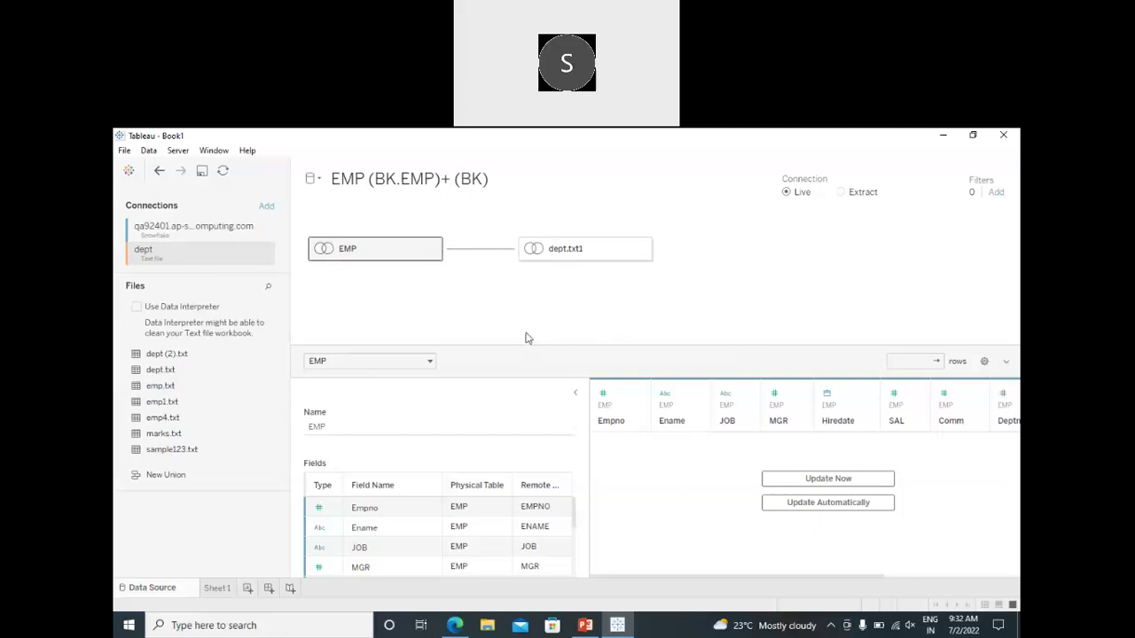
- Resize the data source page, giving the canvas more height and the connections area more width
drag(526, 338, 526, 313)
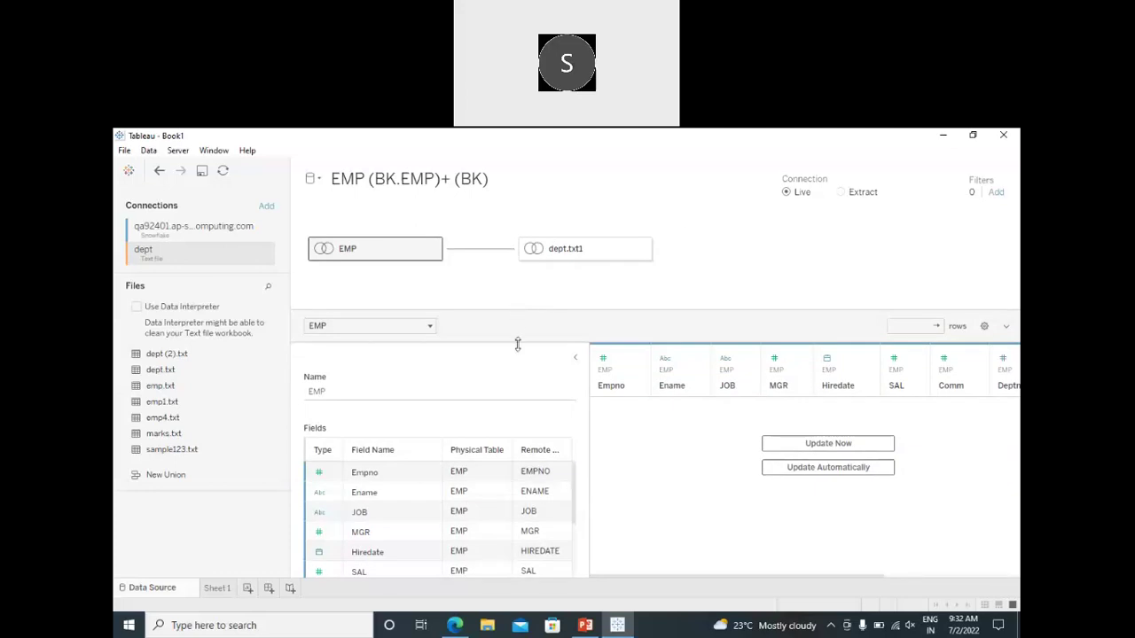
drag(518, 344, 523, 410)
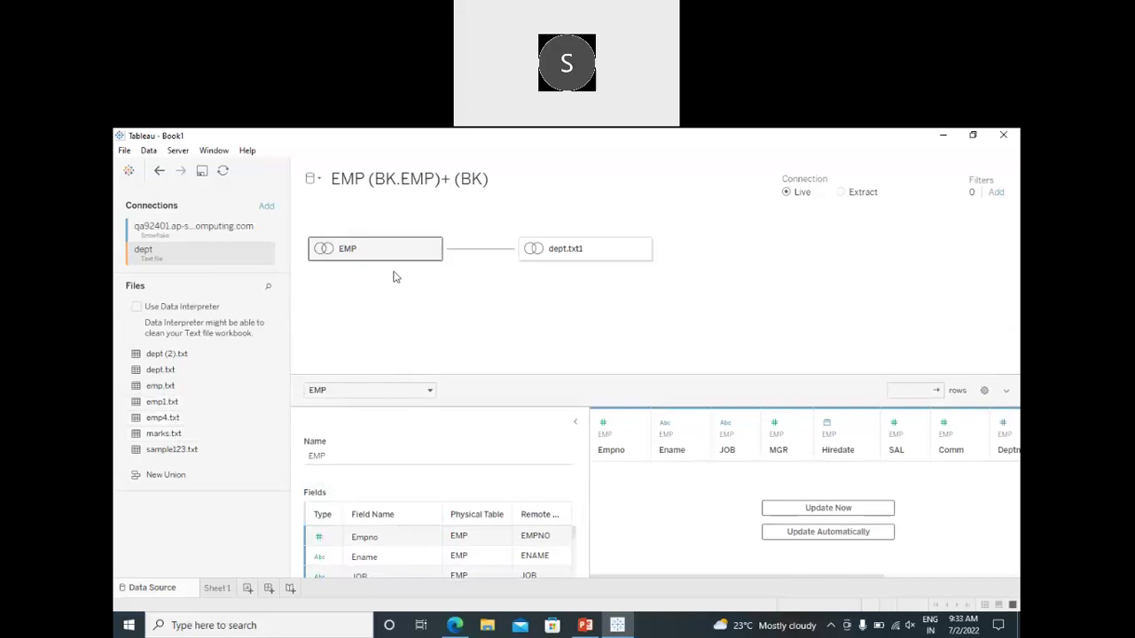
mouse_move(407, 262)
drag(291, 334, 347, 337)
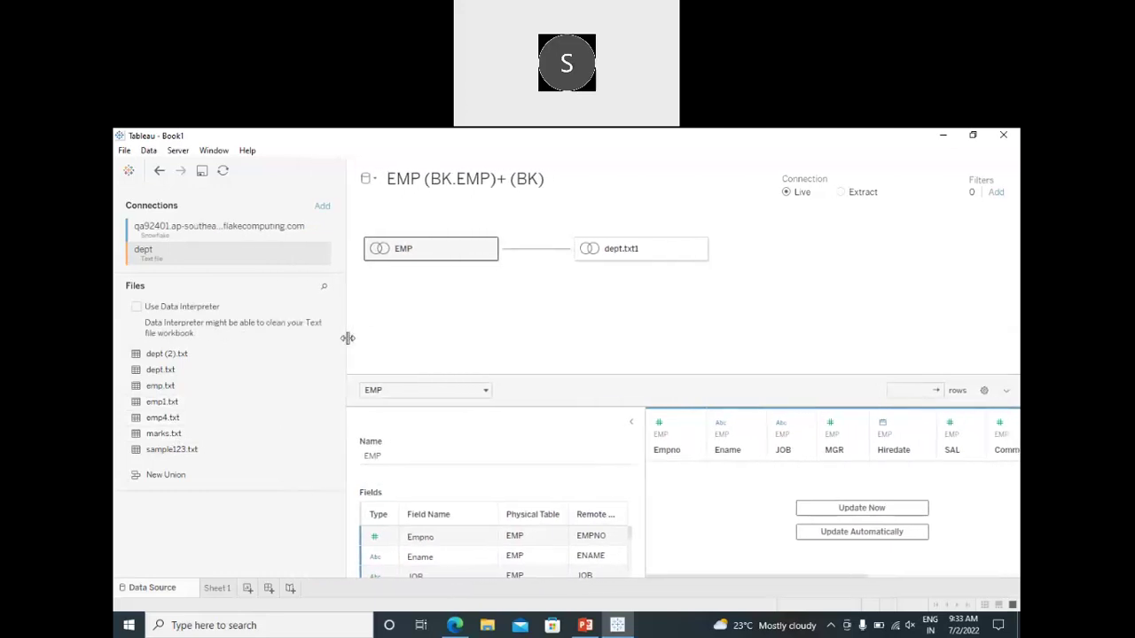
- Switch to File Explorer and look through the folders on Local Disk (E:)
click(486, 627)
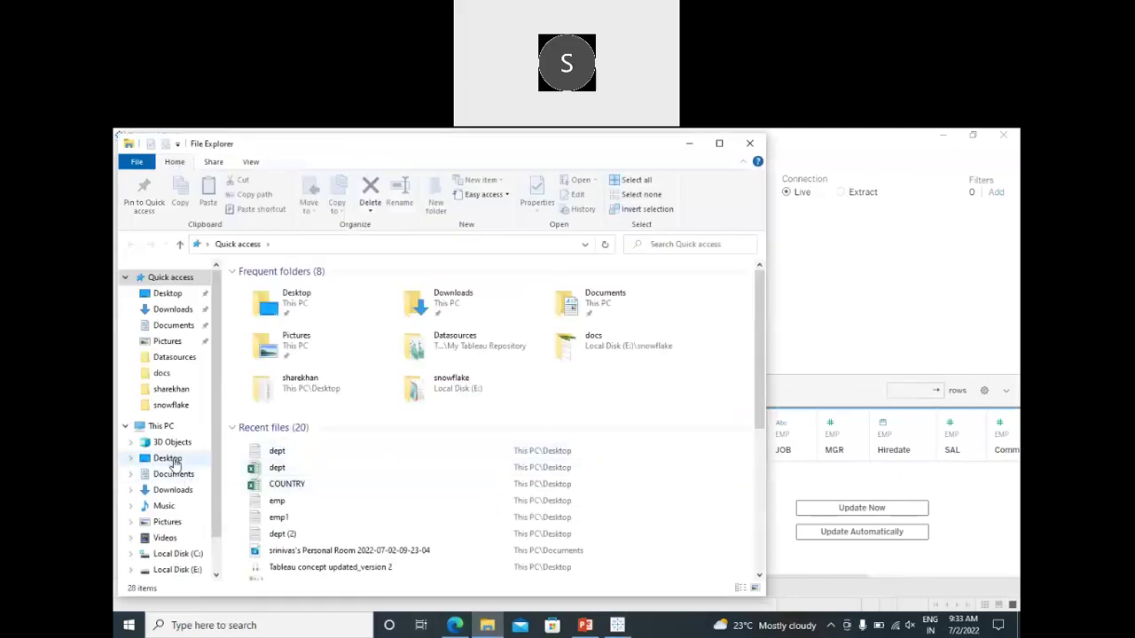
scroll(184, 465, down, 1)
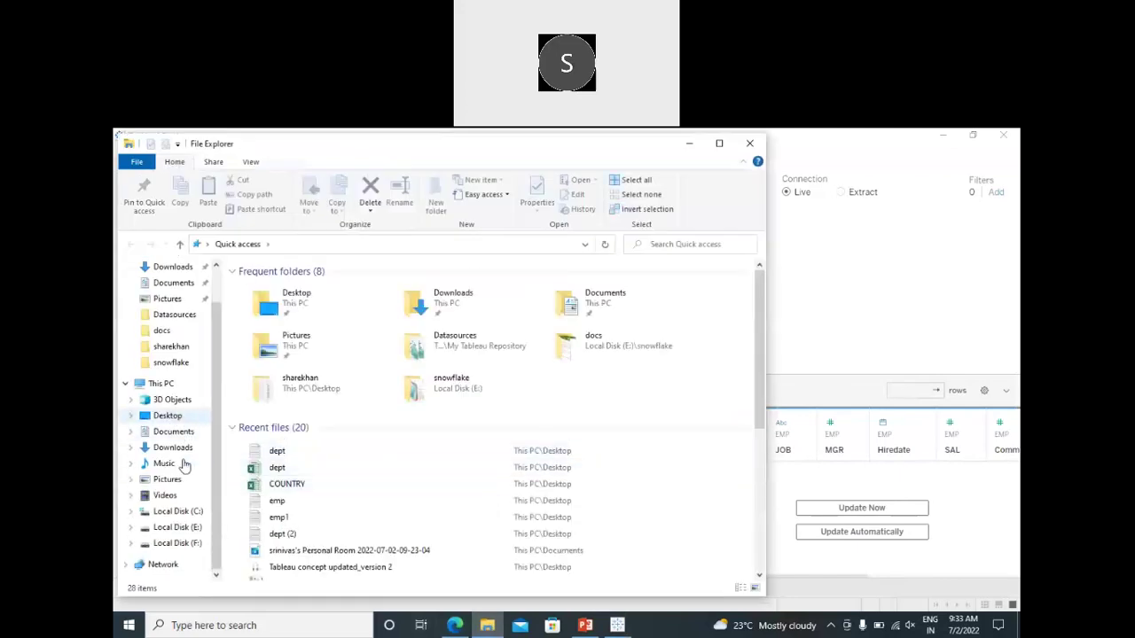
click(173, 527)
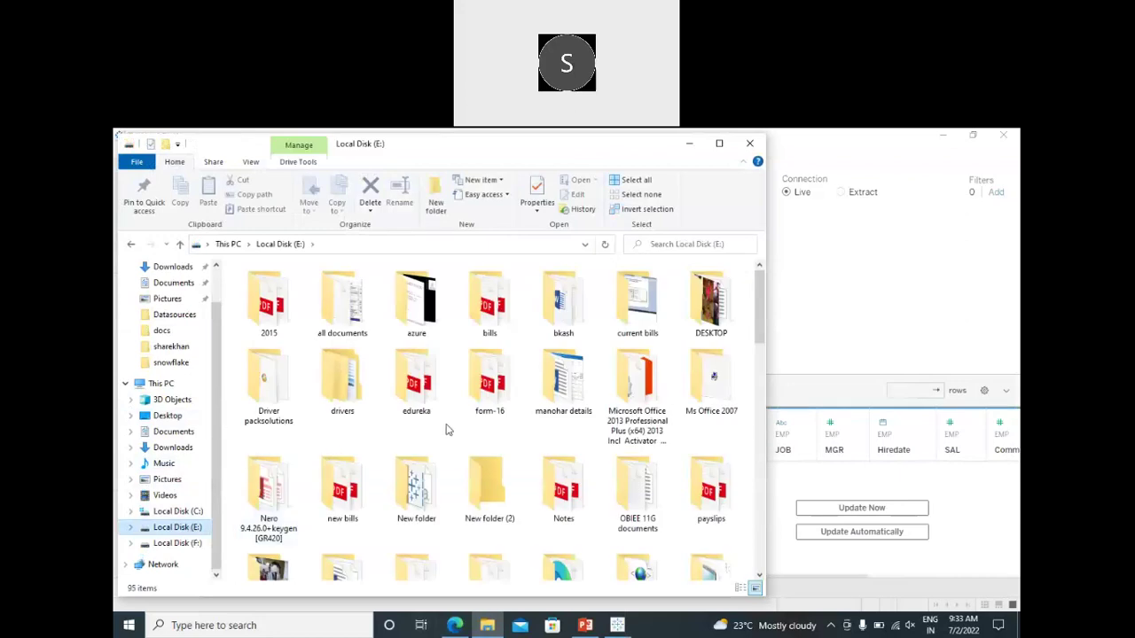
scroll(446, 429, down, 5)
scroll(434, 431, up, 5)
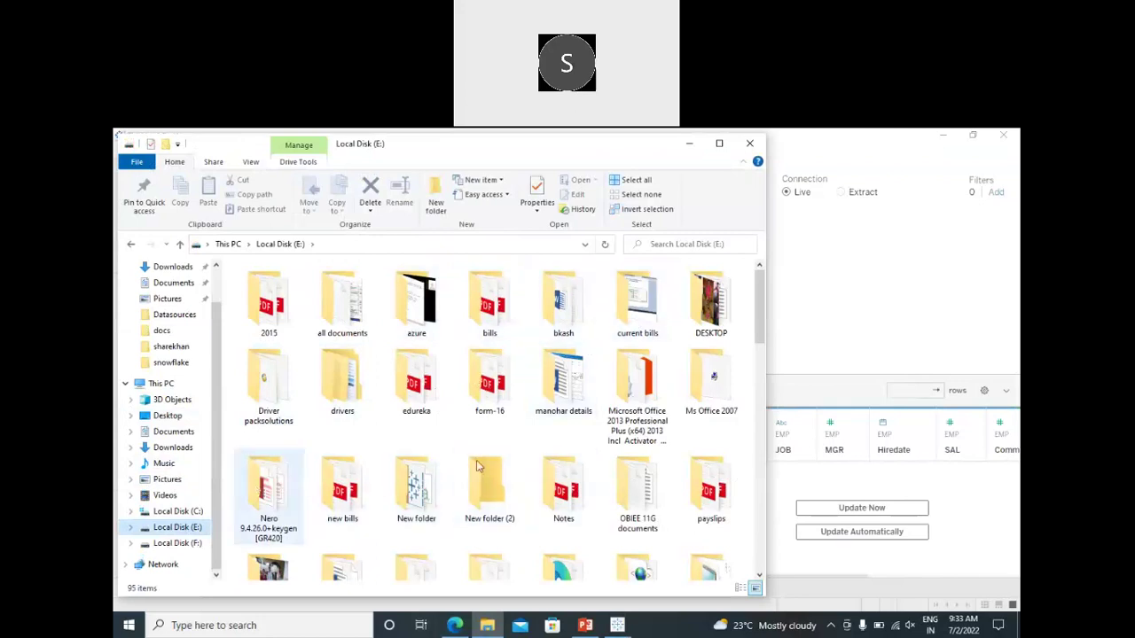
- Look through Local Disk (F:) and its HR folder, and close File Explorer to return to Tableau
click(177, 543)
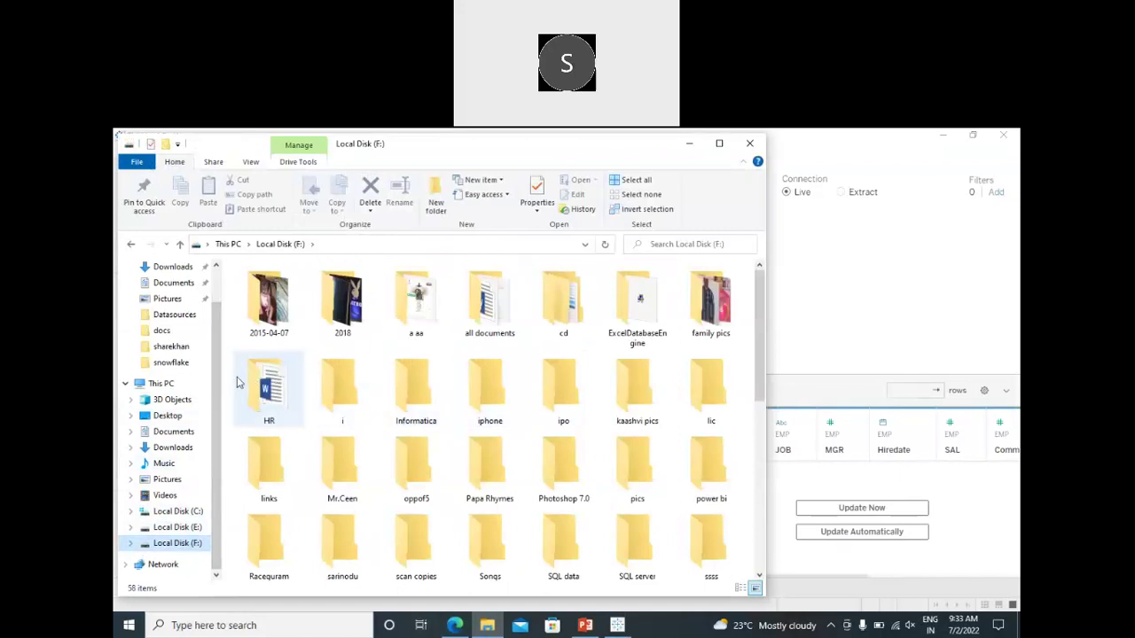
scroll(421, 390, down, 5)
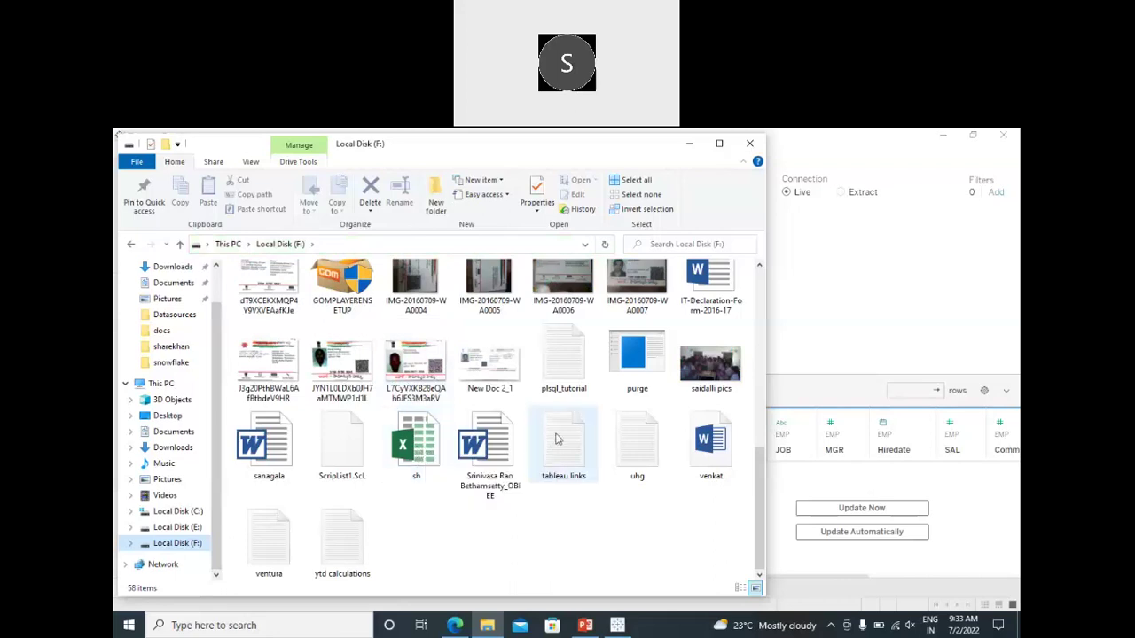
scroll(594, 418, up, 3)
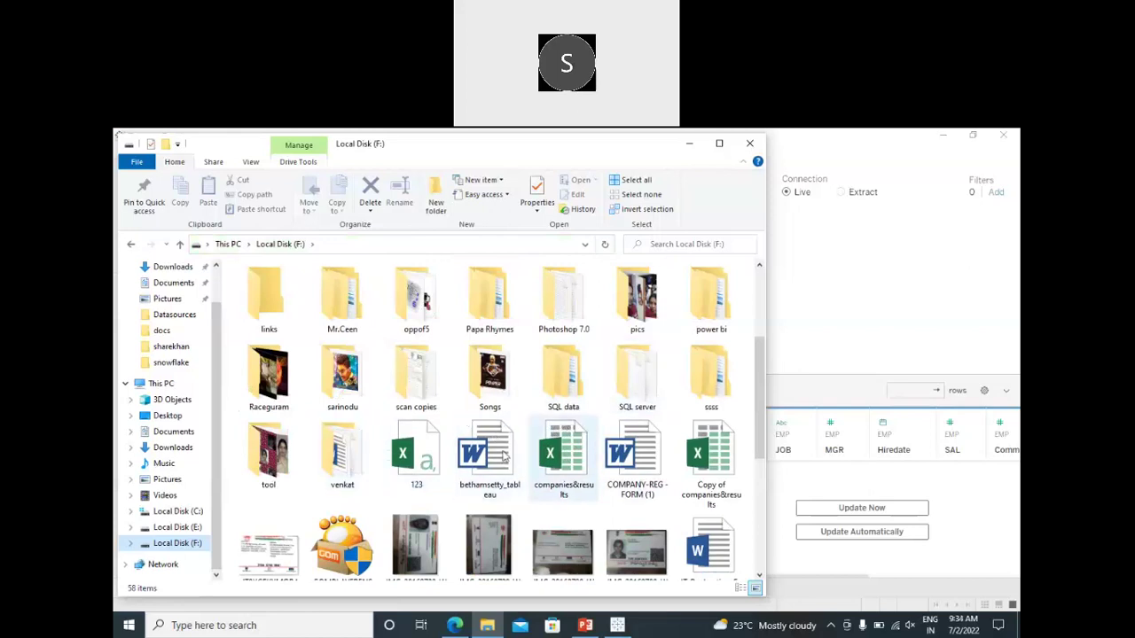
scroll(400, 441, up, 3)
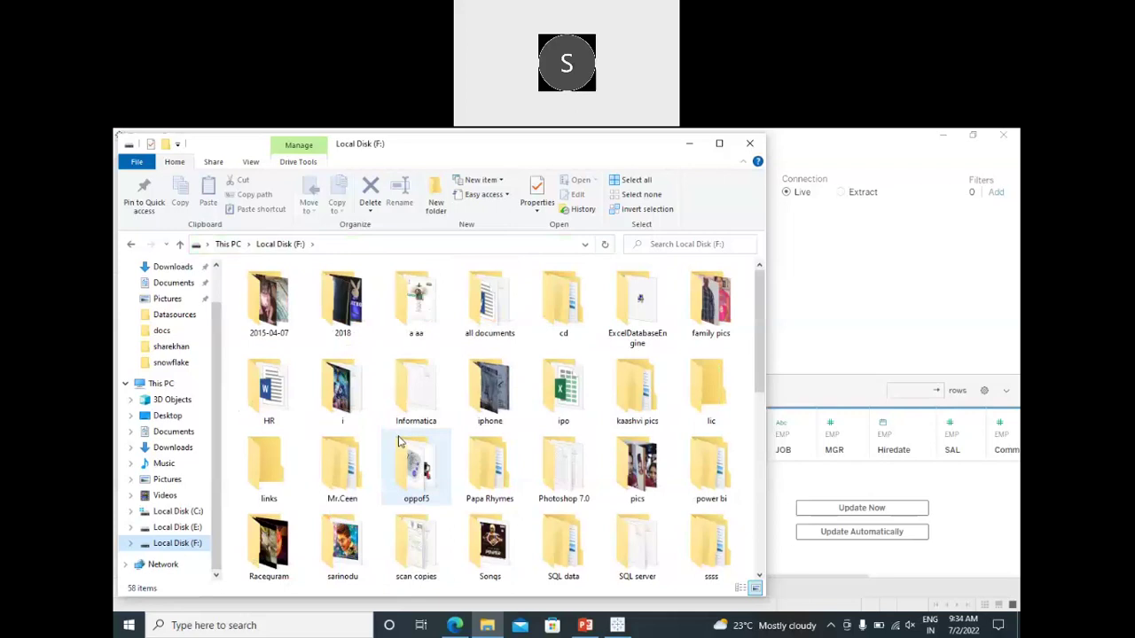
double_click(266, 390)
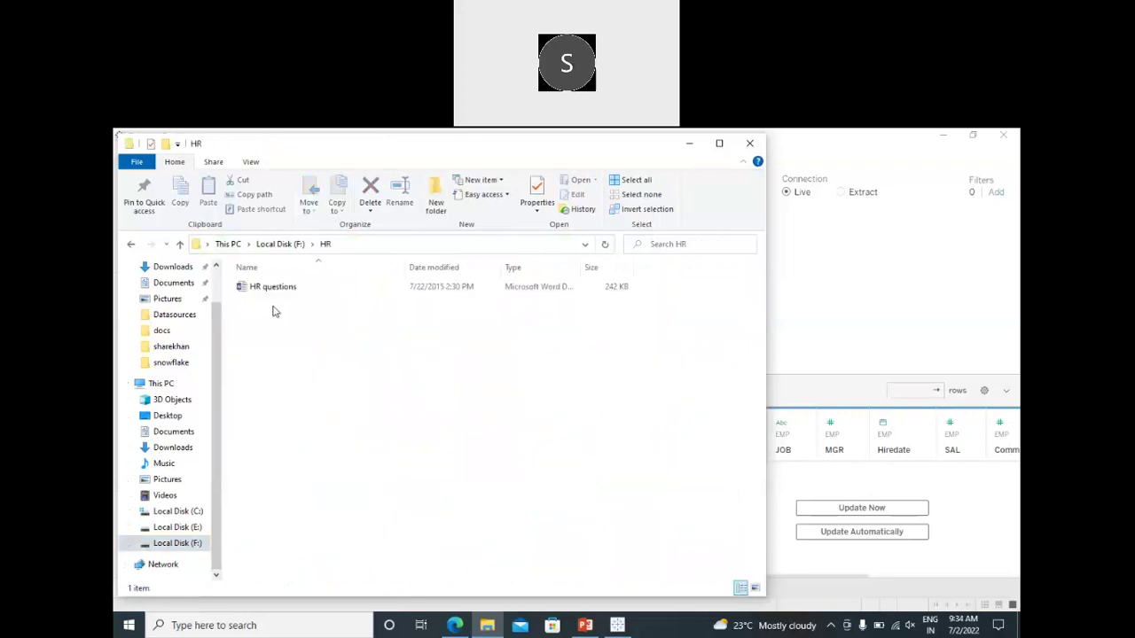
click(132, 247)
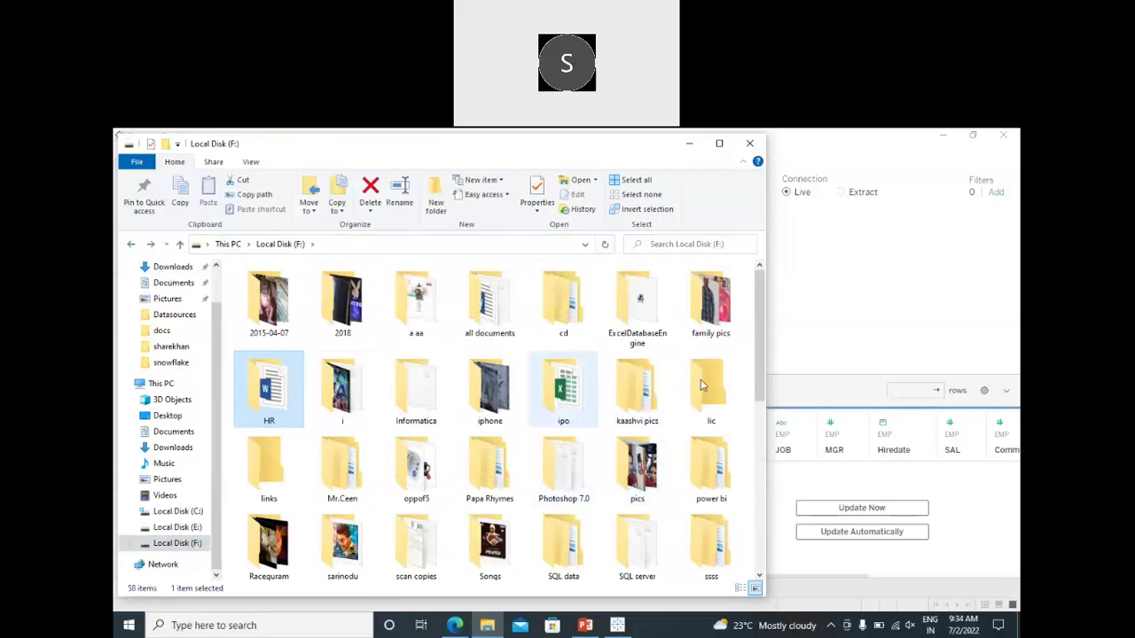
mouse_move(761, 369)
mouse_down()
mouse_move(758, 414)
mouse_move(743, 369)
mouse_move(760, 366)
mouse_move(760, 347)
mouse_up()
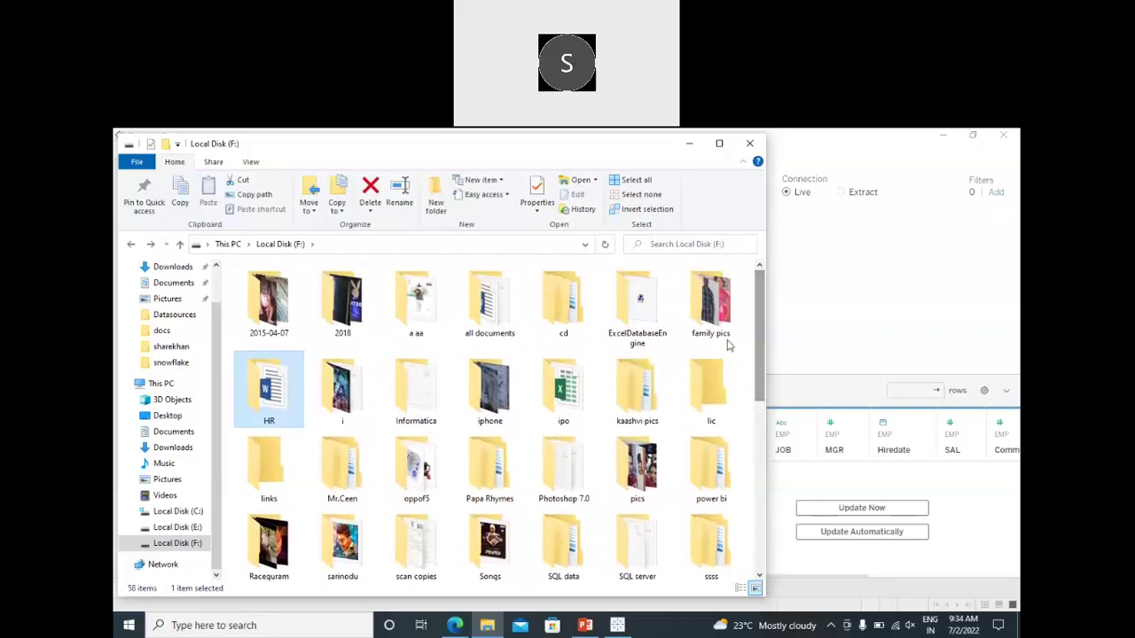
click(749, 143)
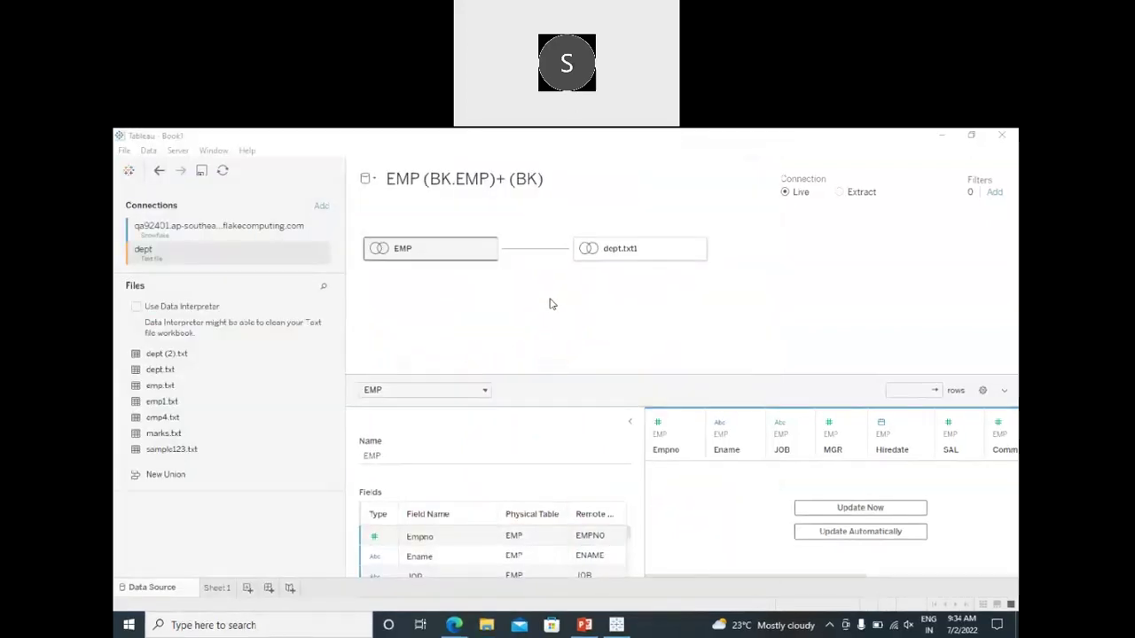
- Review the dept.txt1 logical table and compare the tables offered by the Snowflake and dept text-file connections
click(698, 251)
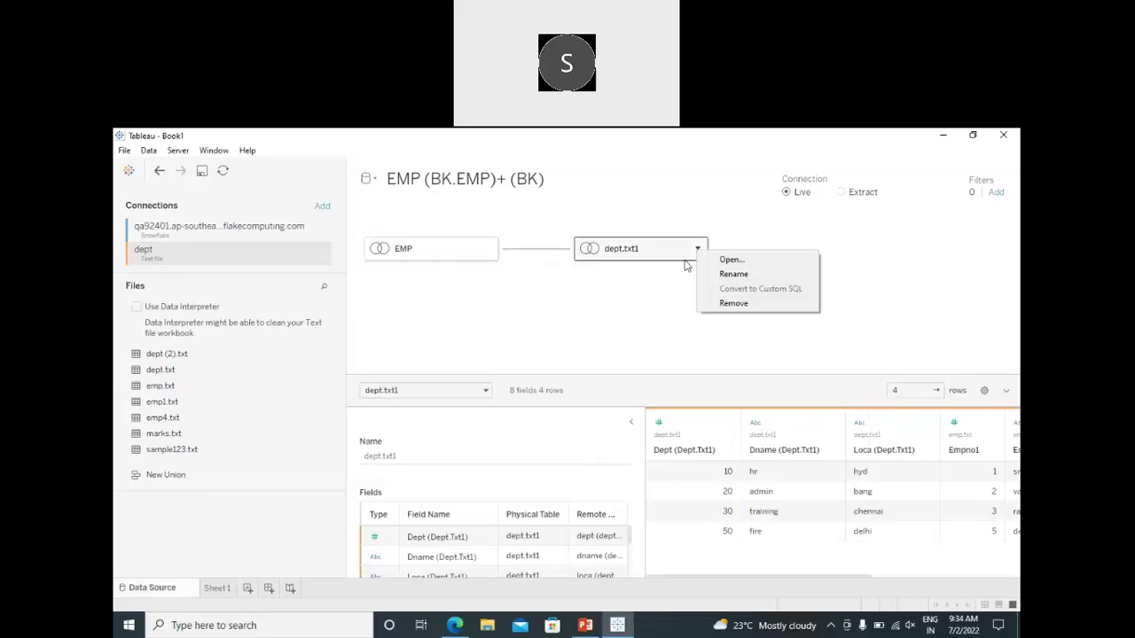
click(647, 295)
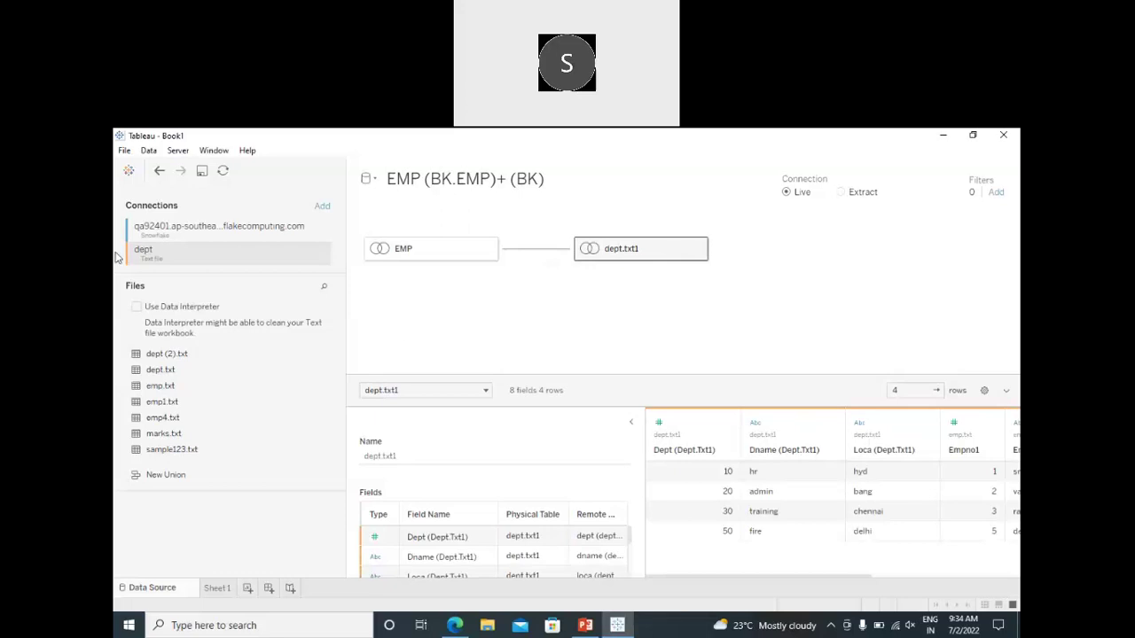
click(197, 233)
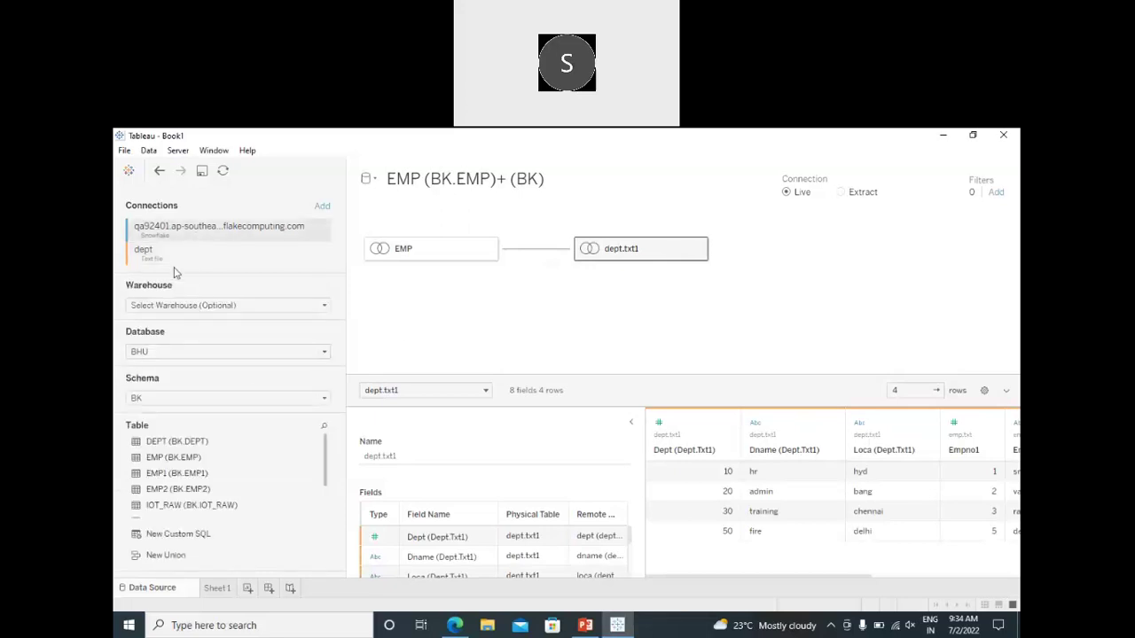
click(179, 253)
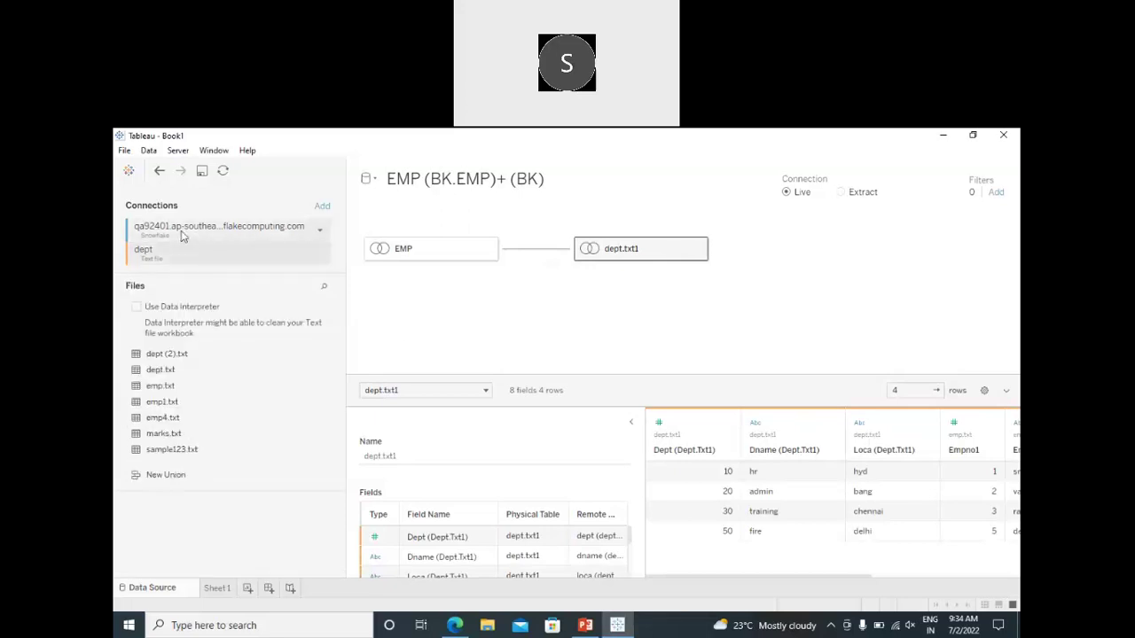
- Add the Snowflake DEPT table to the canvas and relate it to EMP on Deptno = Deptno (Dept)
click(182, 235)
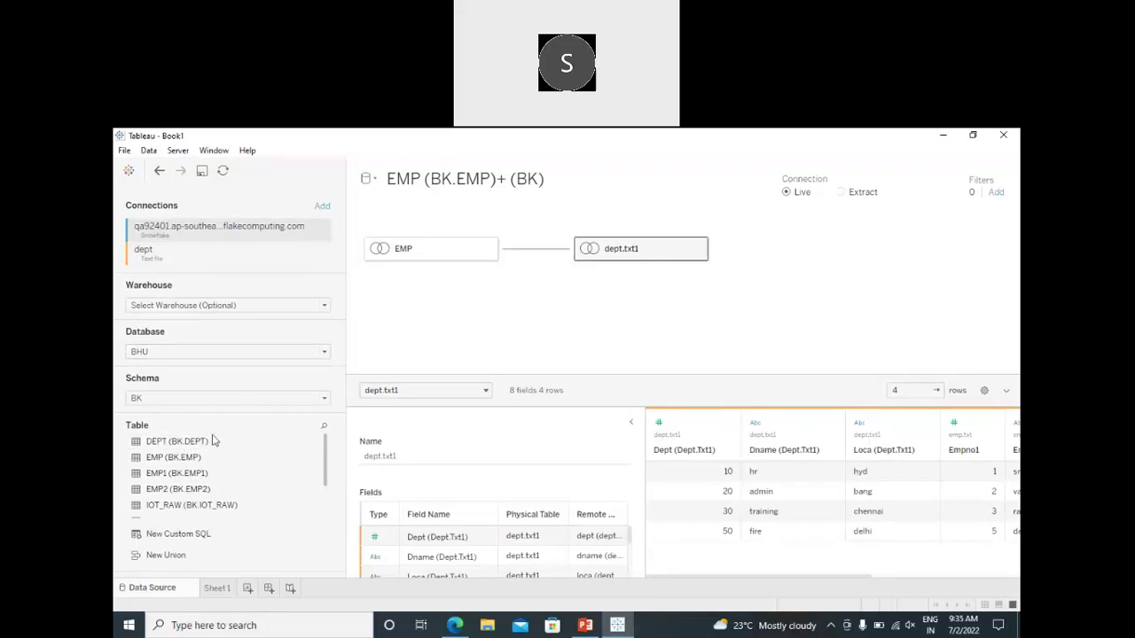
drag(178, 444, 573, 333)
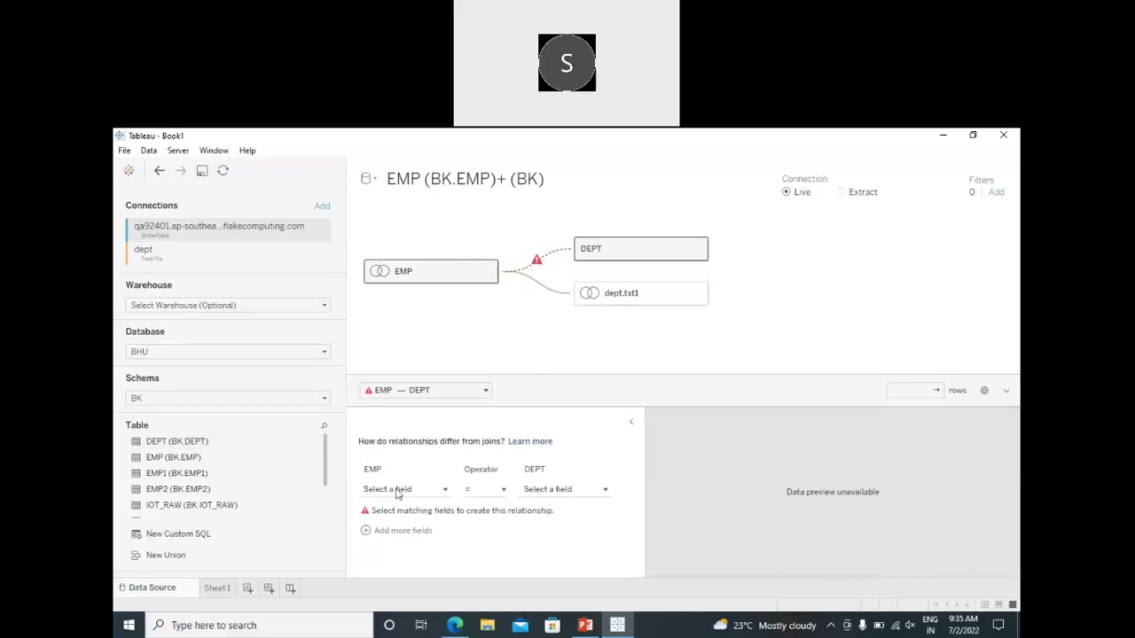
click(434, 495)
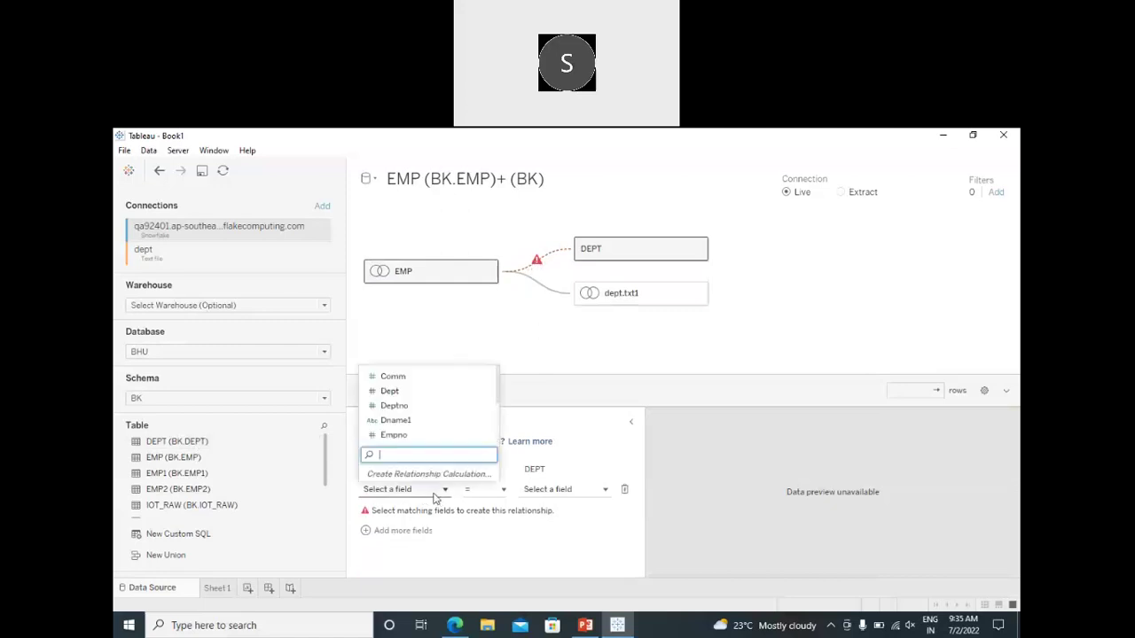
click(394, 434)
click(445, 495)
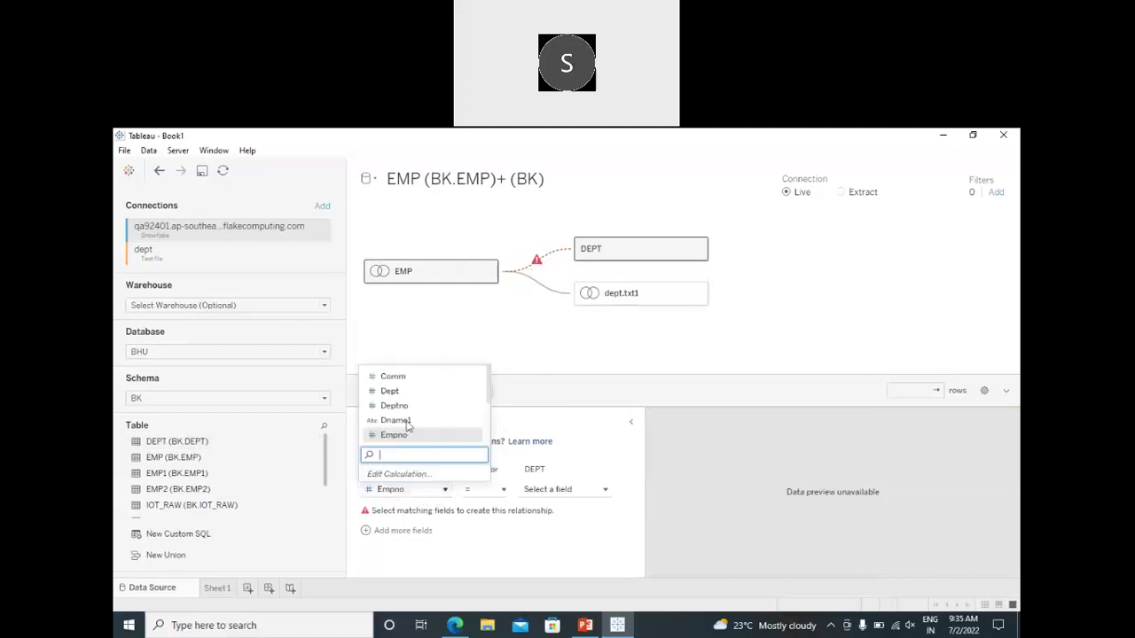
click(394, 405)
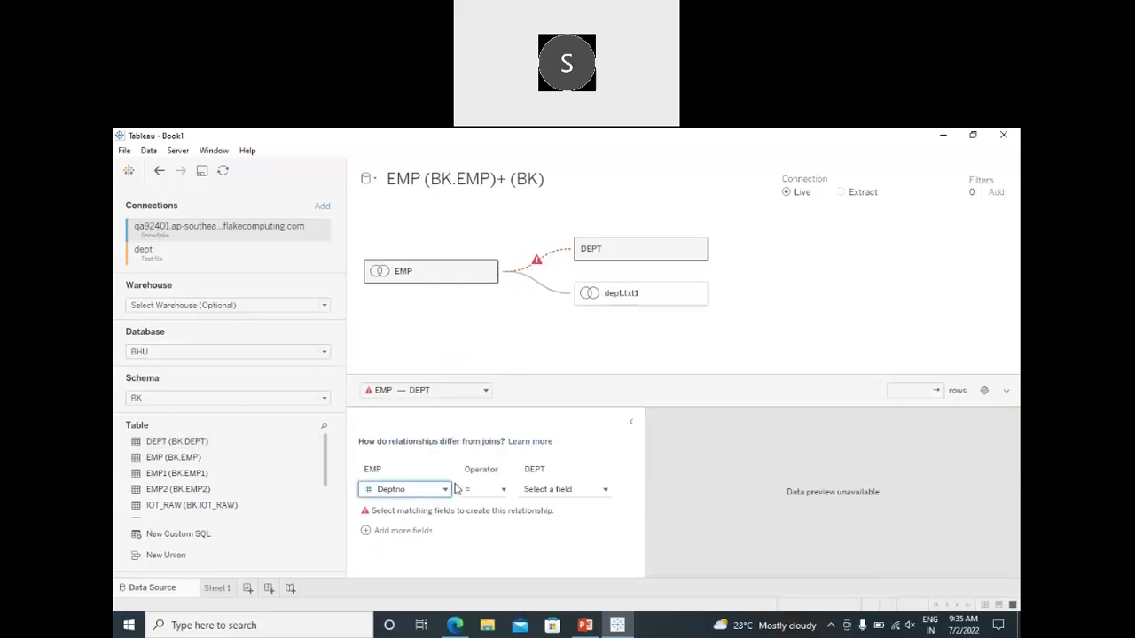
click(583, 489)
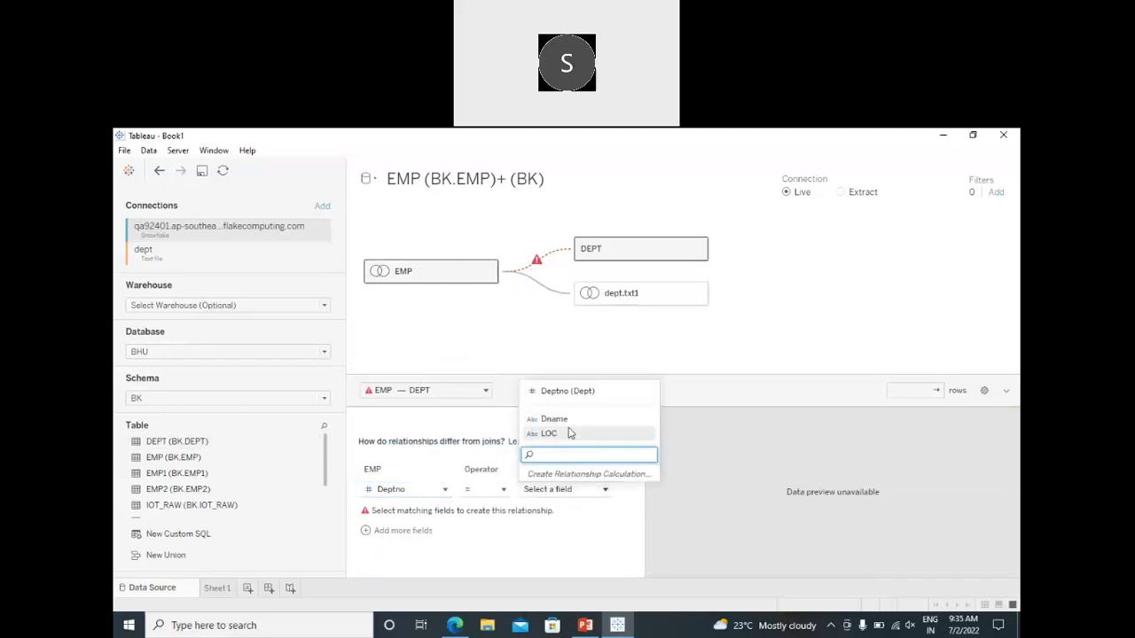
click(560, 393)
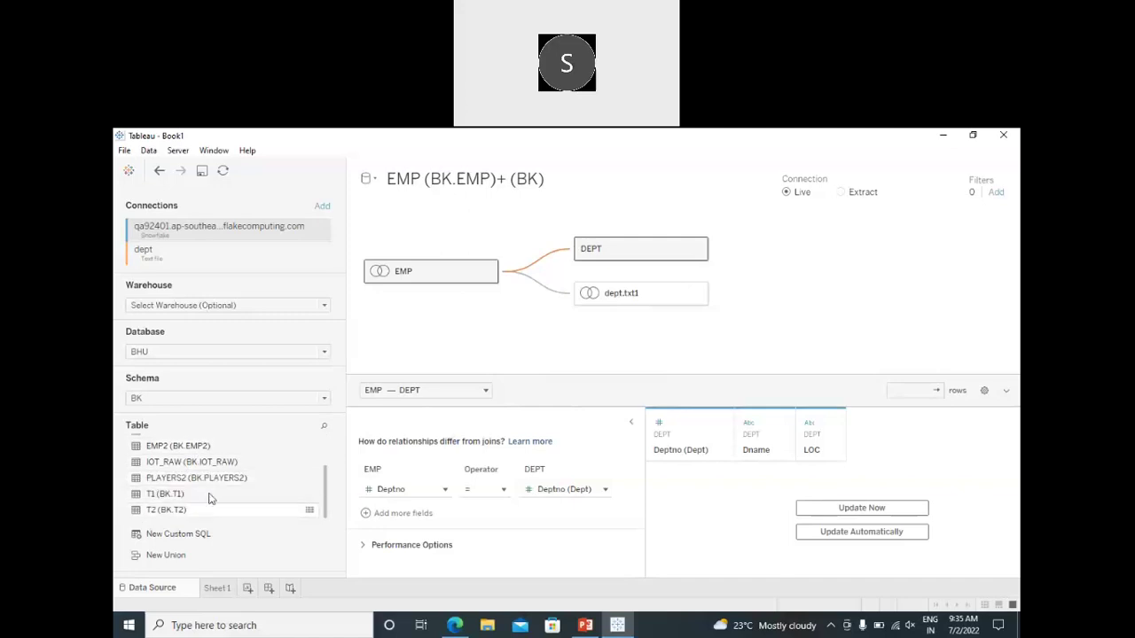
- Add a second copy of the Snowflake DEPT table related to EMP, and adjust the canvas height
drag(168, 441, 518, 490)
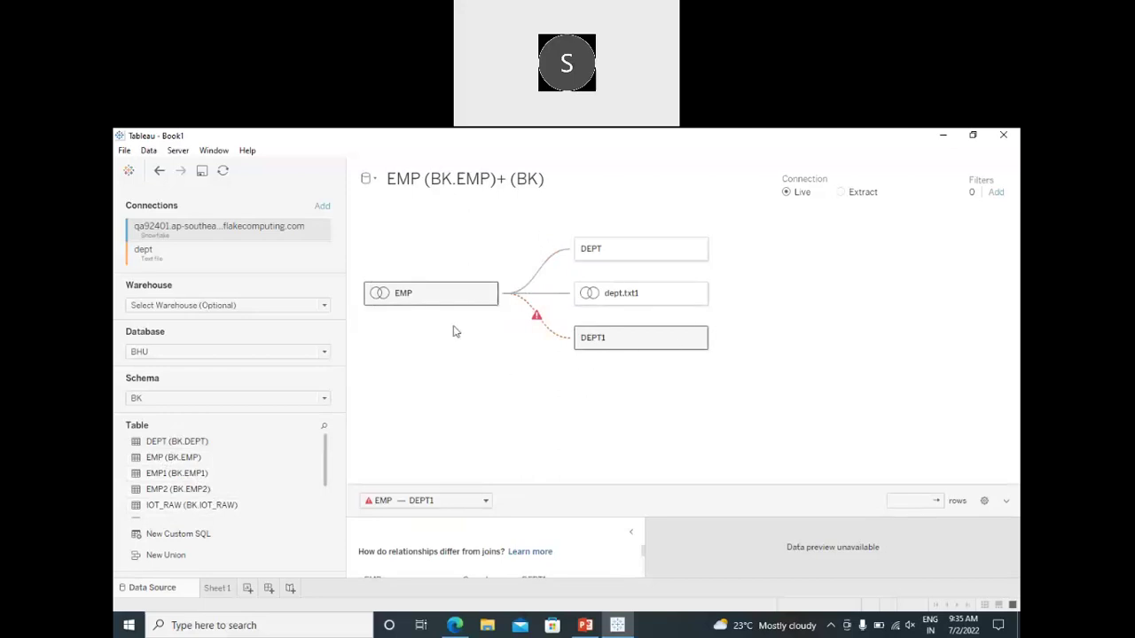
mouse_move(567, 304)
drag(553, 474, 543, 393)
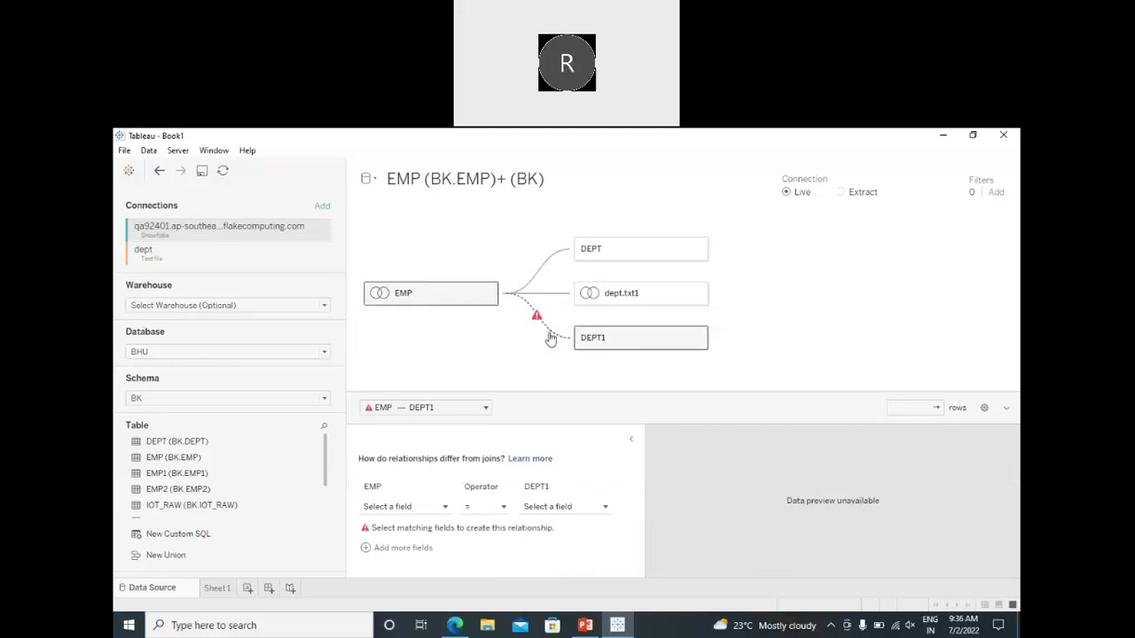
- Inspect the join between dept.txt1 and emp.txt inside the dept.txt1 logical table, and return to the related logical tables
mouse_move(546, 337)
double_click(633, 300)
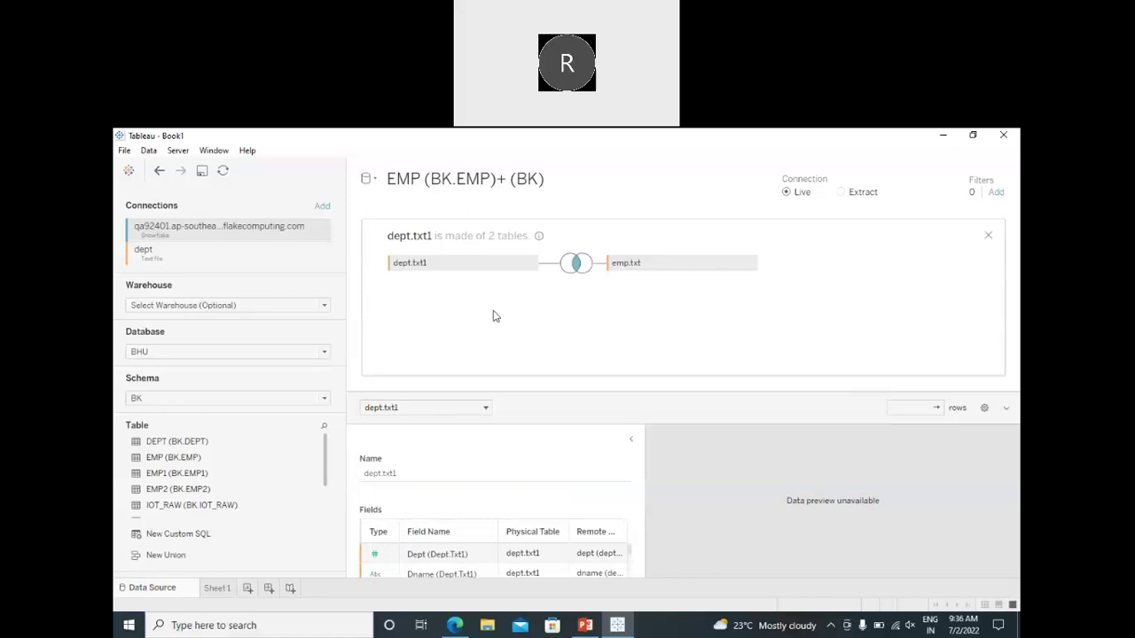
click(575, 264)
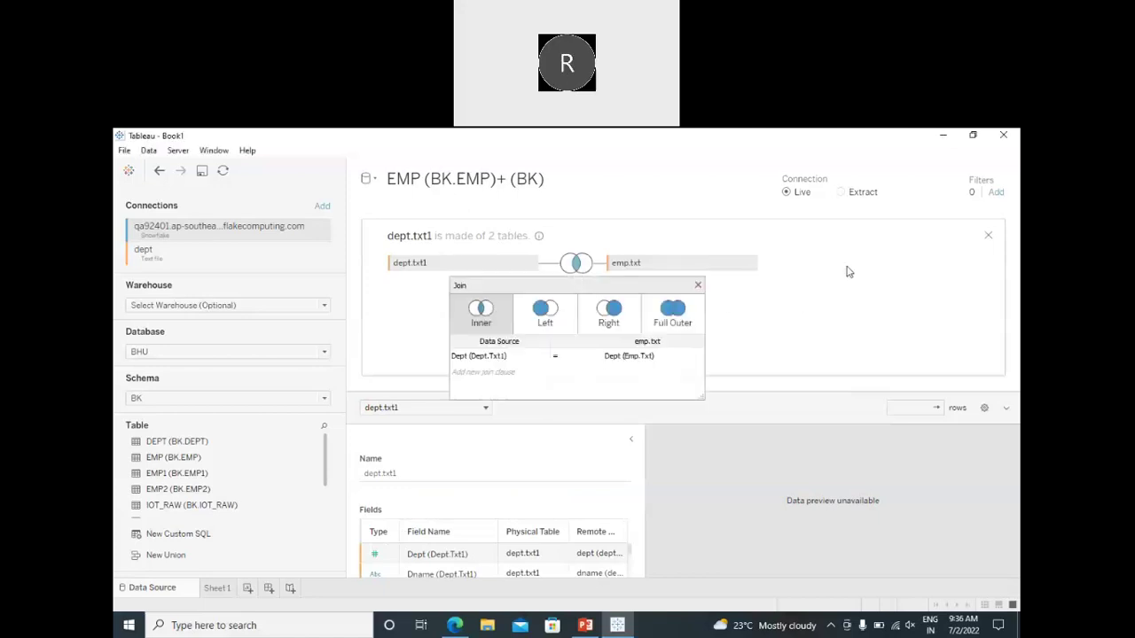
click(988, 235)
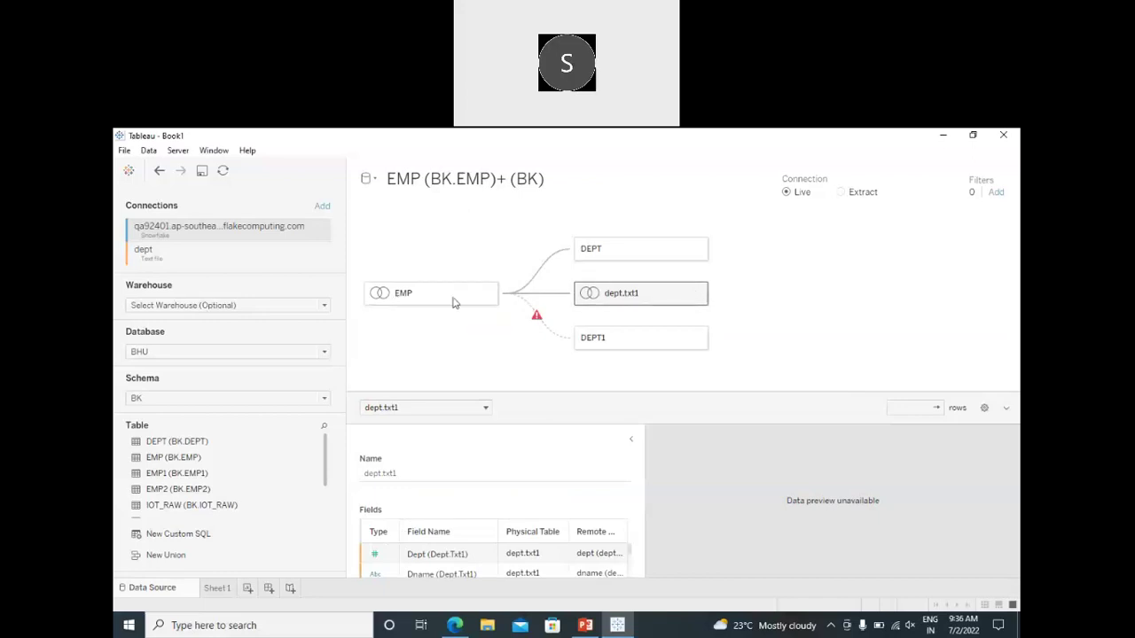
- Compare the physical tables inside the EMP and dept.txt1 logical tables, returning to the relationship view
mouse_move(441, 303)
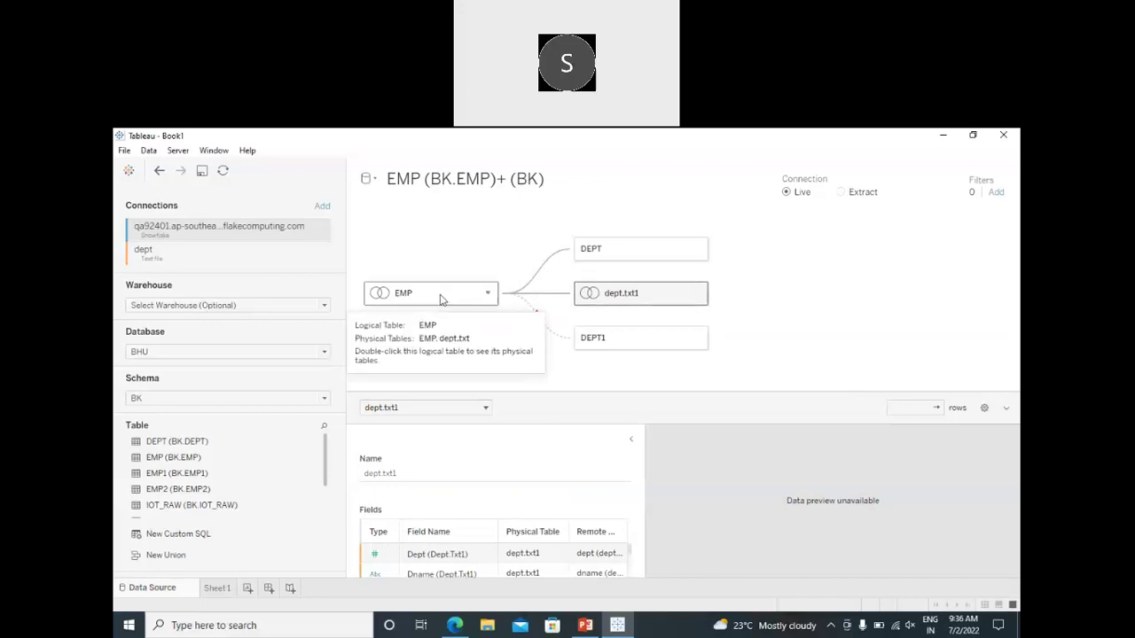
double_click(442, 300)
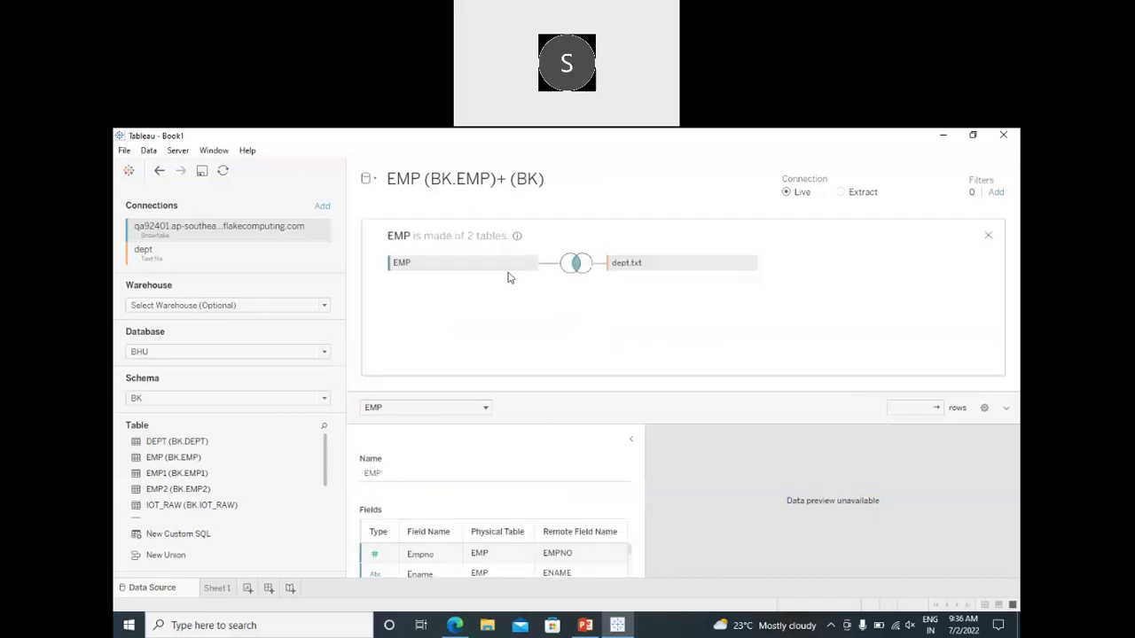
click(987, 236)
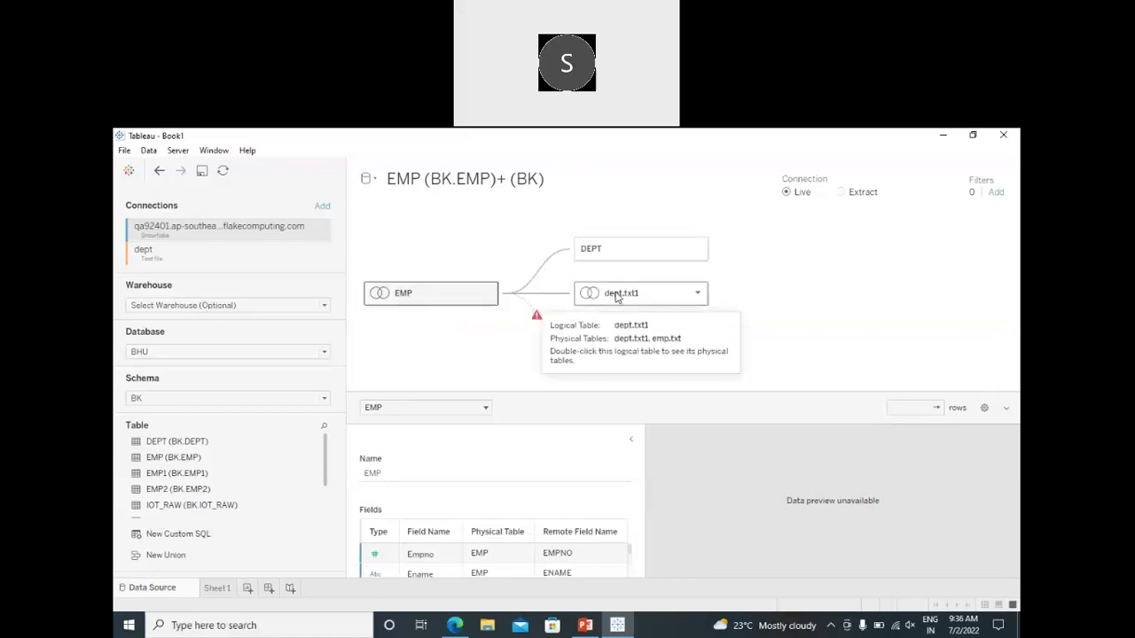
double_click(616, 295)
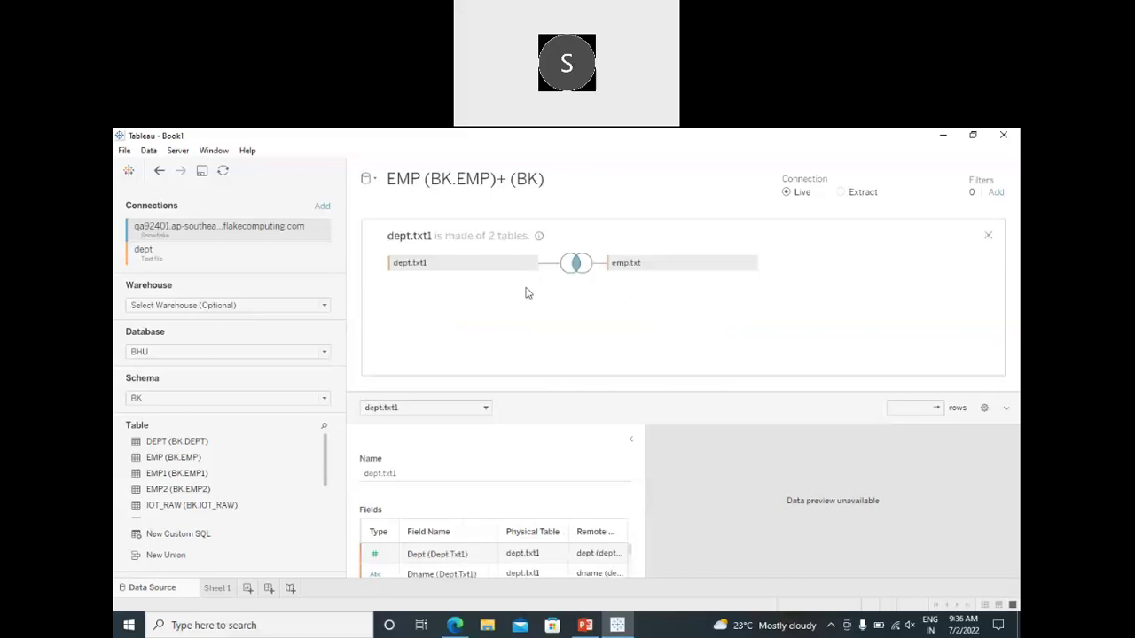
click(988, 237)
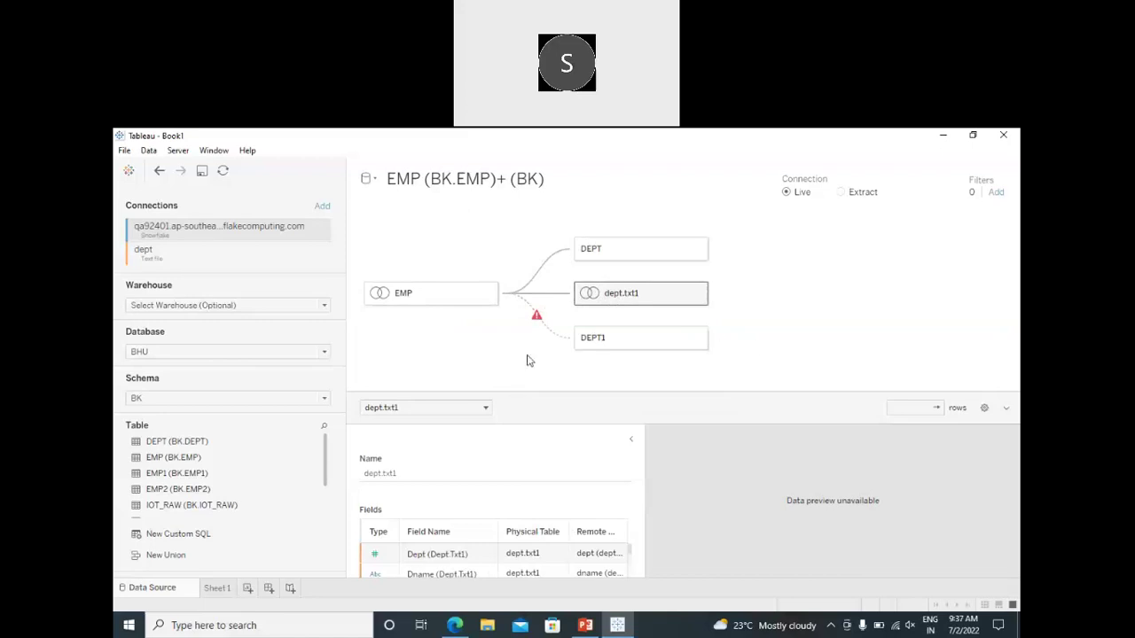
- Try to relate the Snowflake EMP table as a further level beyond DEPT, giving the canvas more height
drag(178, 459, 786, 265)
drag(734, 390, 734, 434)
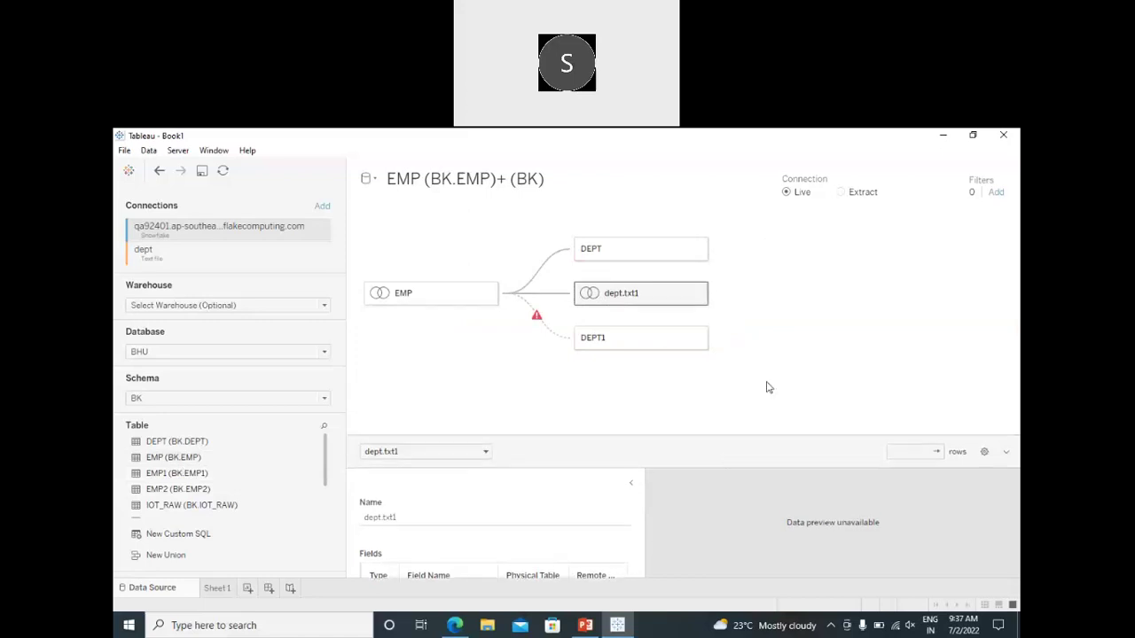
drag(305, 457, 747, 253)
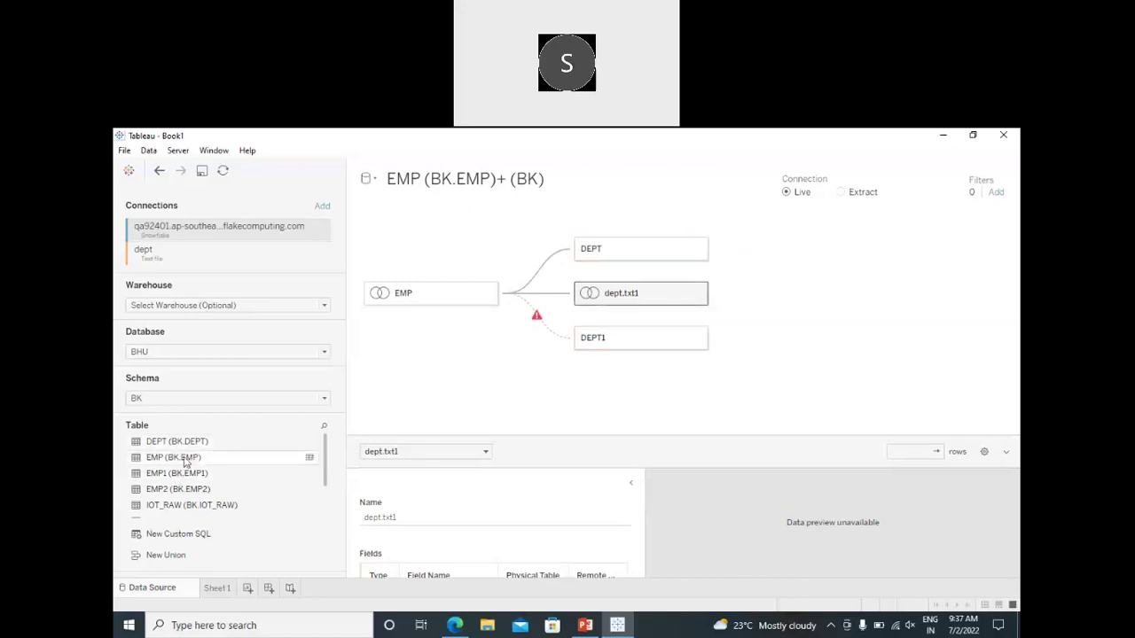
drag(184, 465, 831, 251)
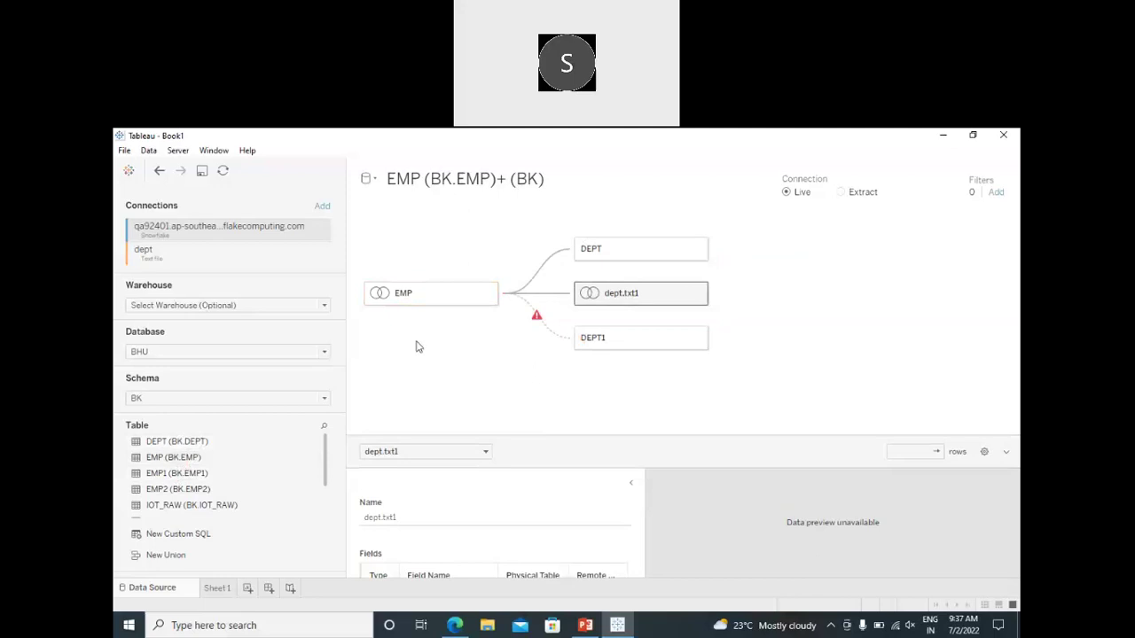
- Clear the canvas by removing the DEPT table and the root EMP table with its remaining related tables
key(ctrl+z)
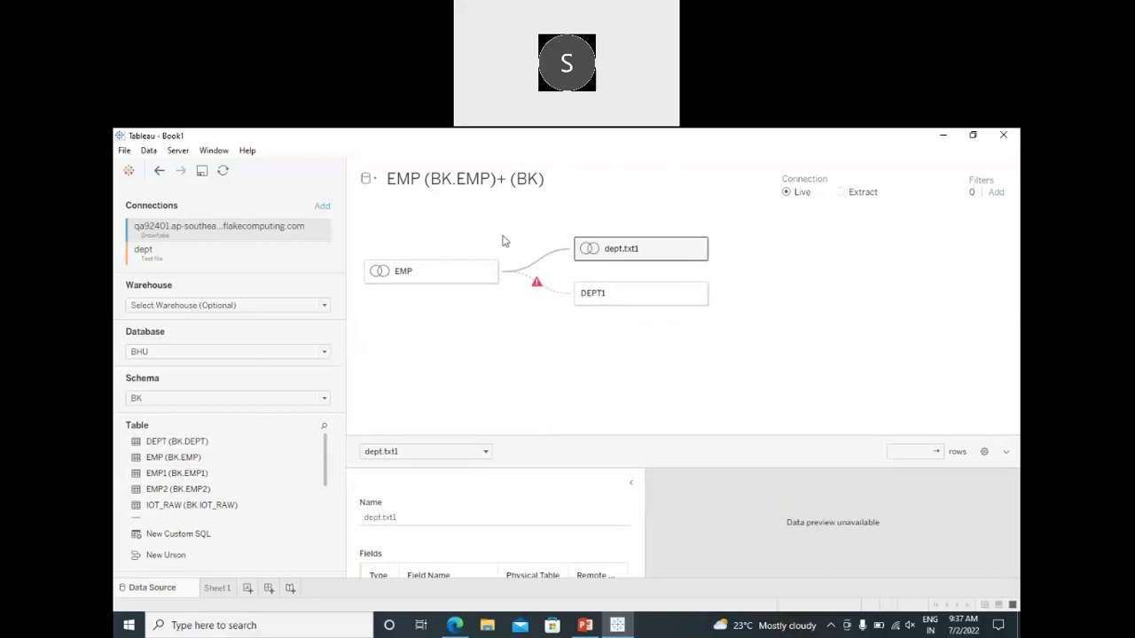
mouse_move(512, 276)
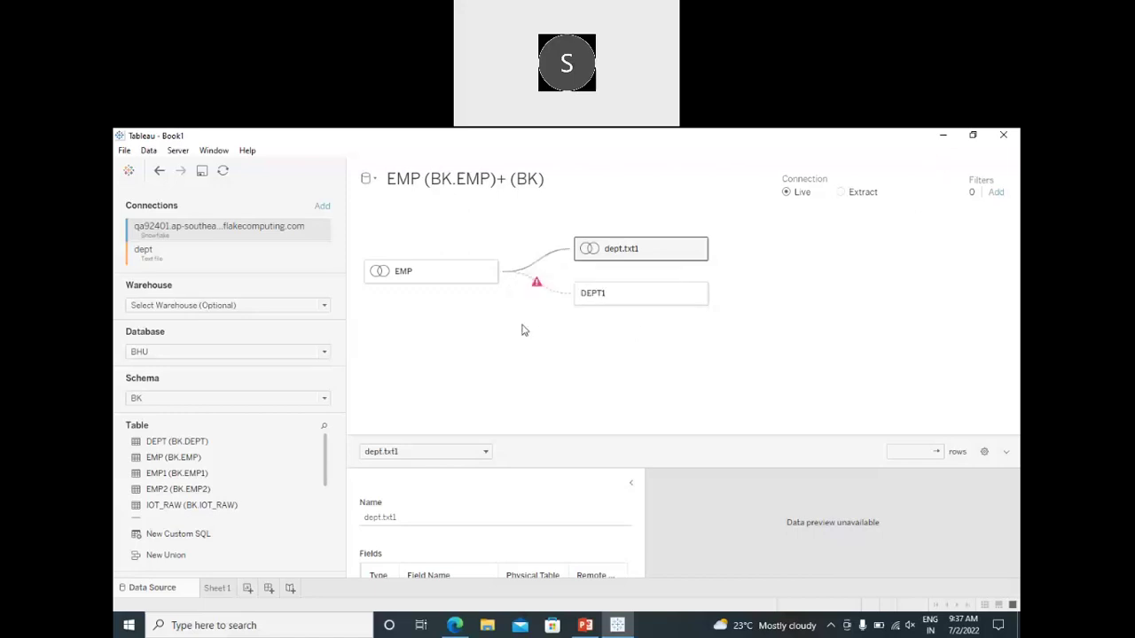
click(487, 275)
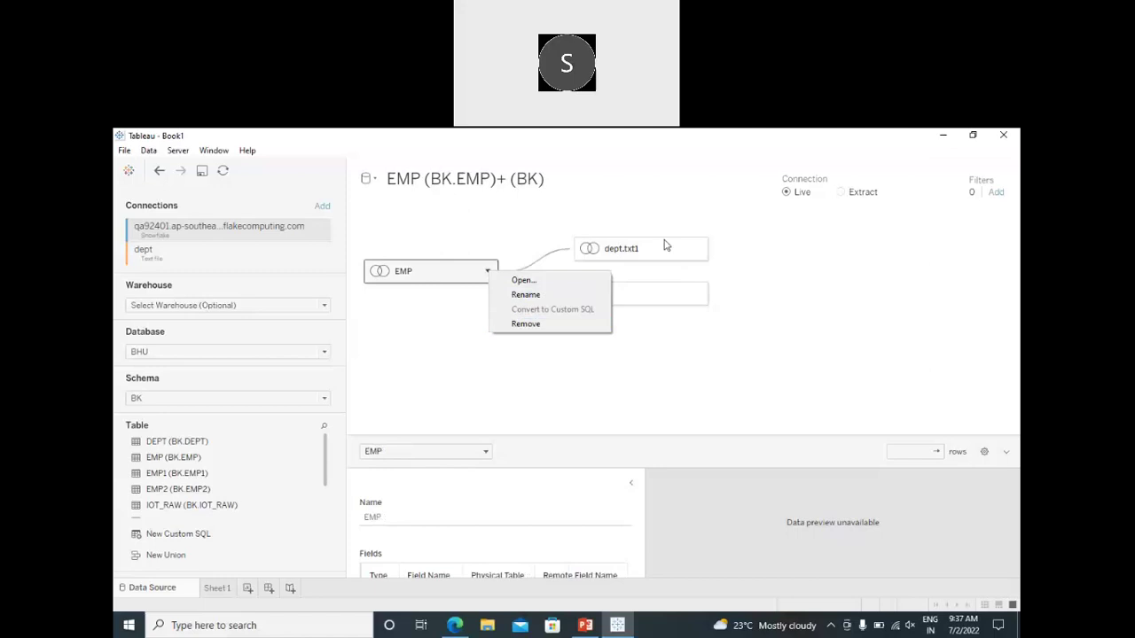
click(525, 325)
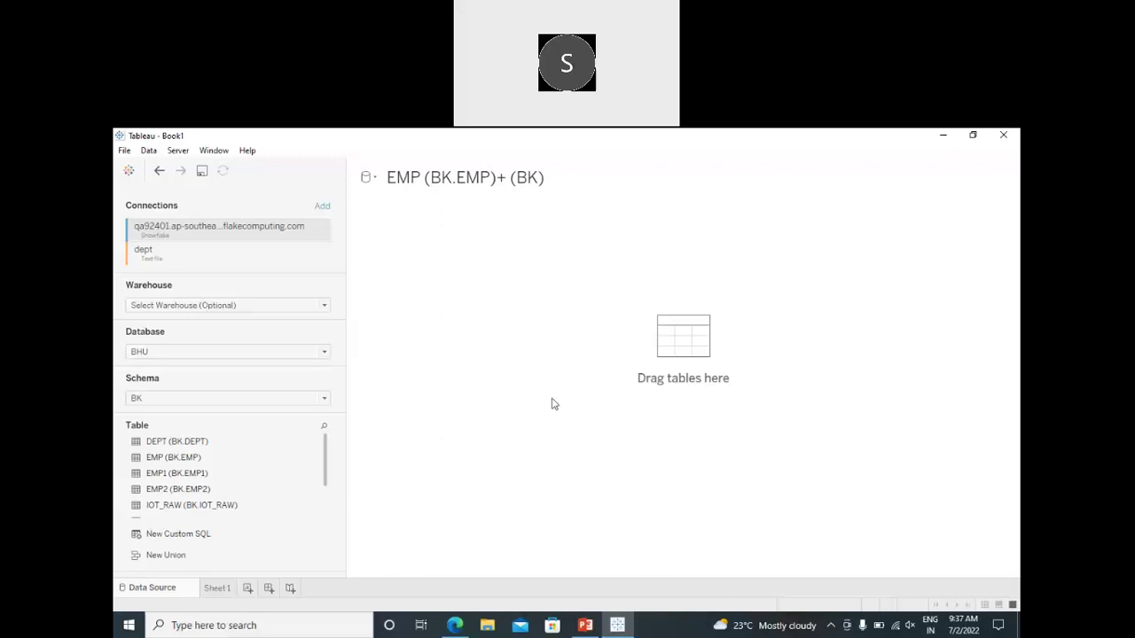
- Switch to the PowerPoint presentation and look through slides 13 and 14 on relationships and the logical and physical layers
click(586, 626)
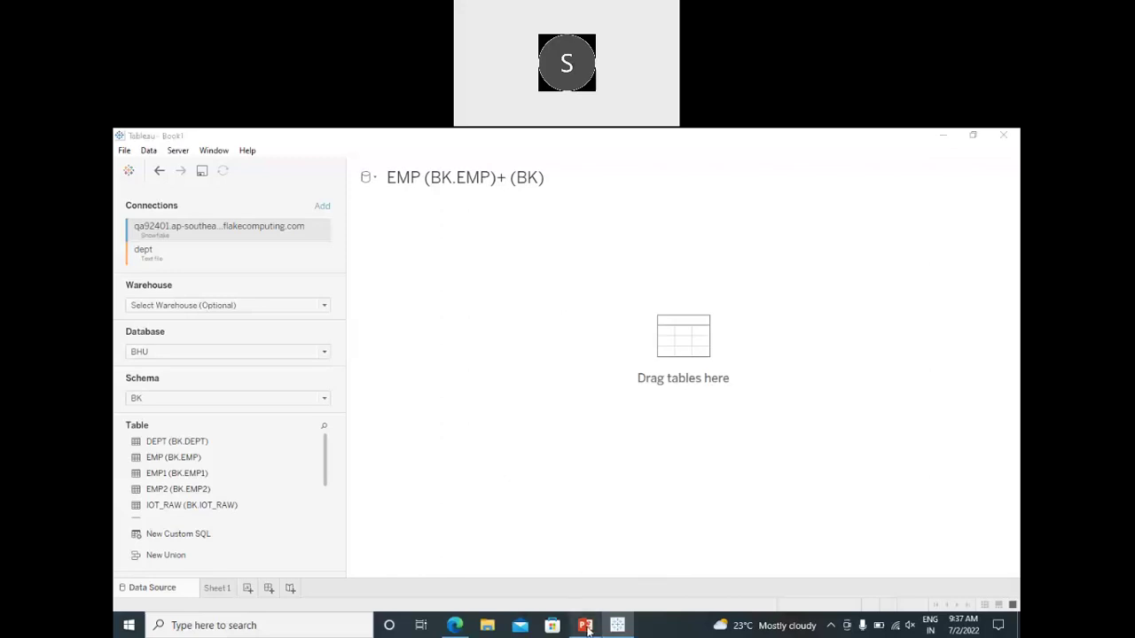
scroll(325, 427, down, 5)
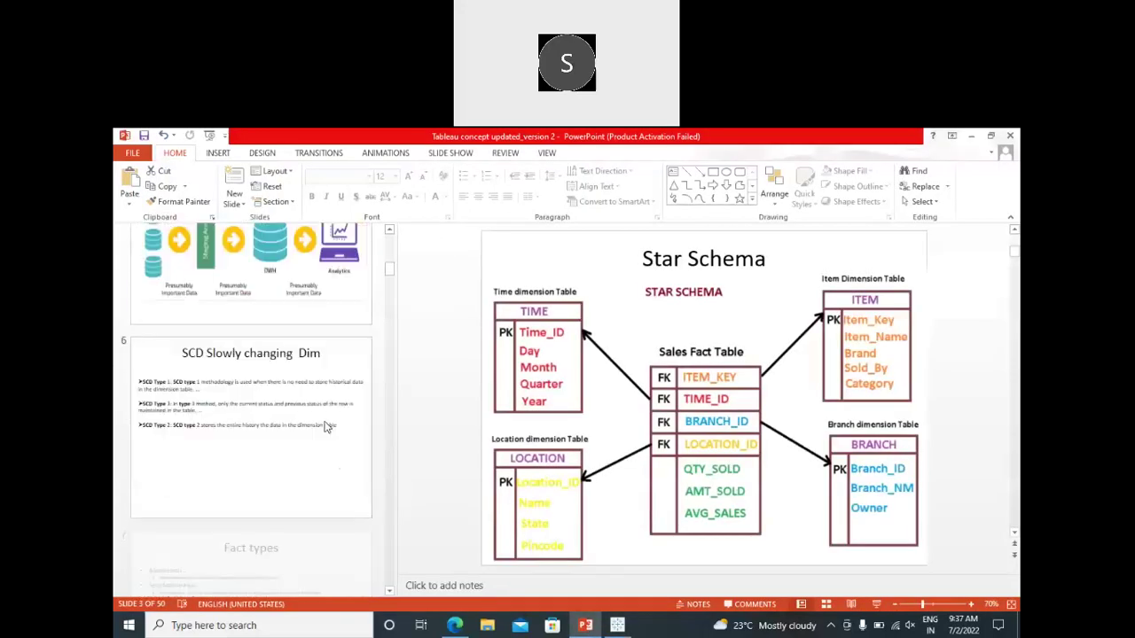
scroll(325, 427, down, 6)
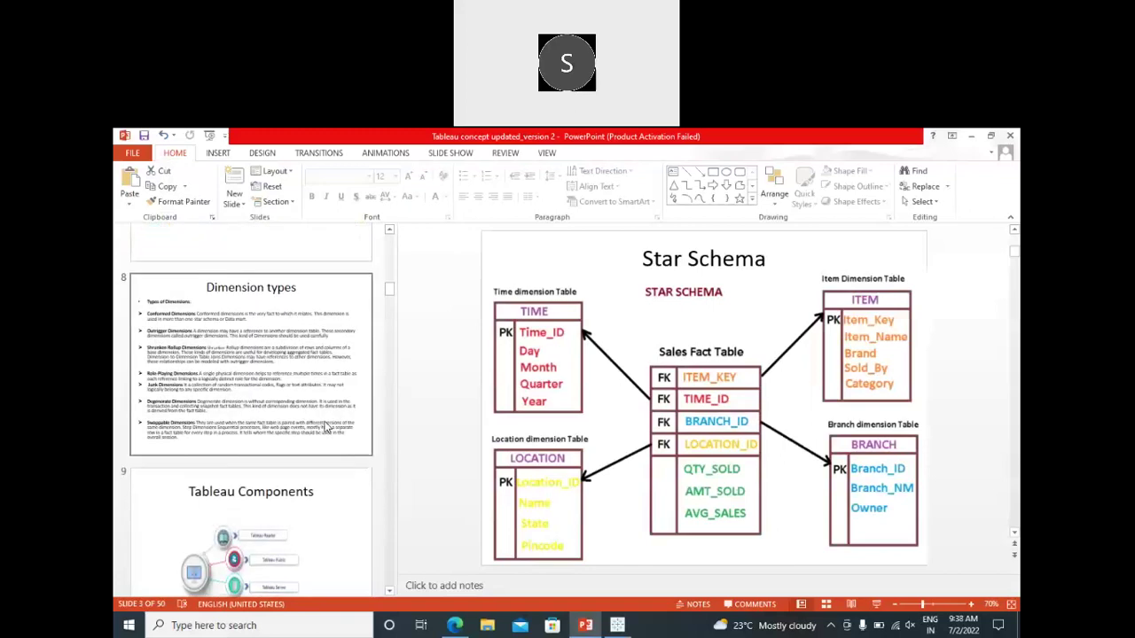
scroll(325, 428, down, 5)
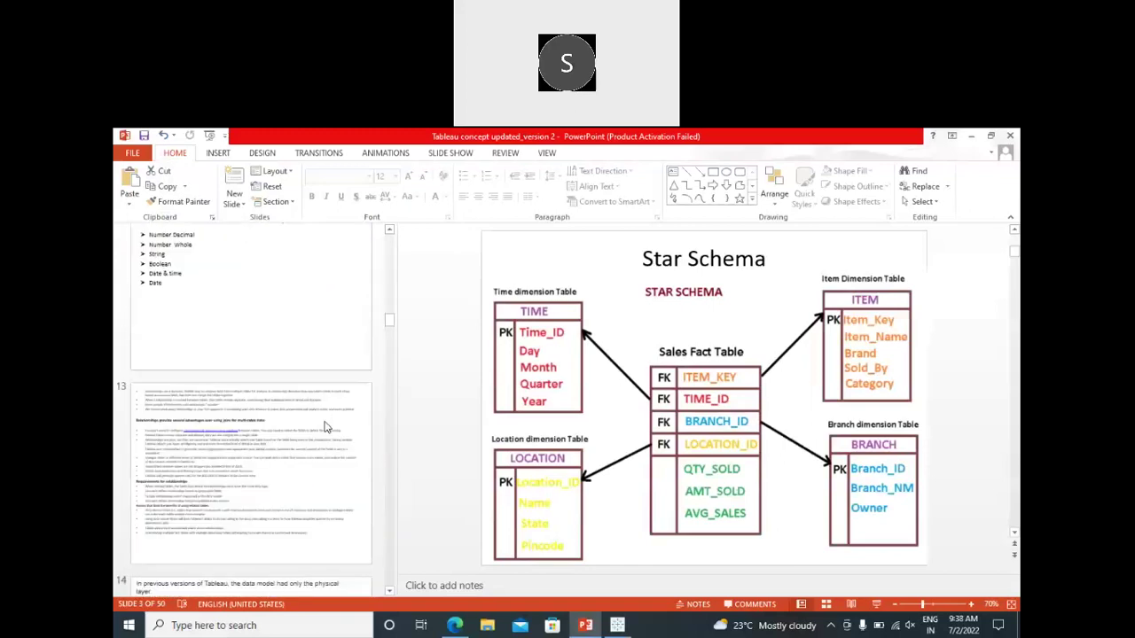
scroll(312, 423, down, 3)
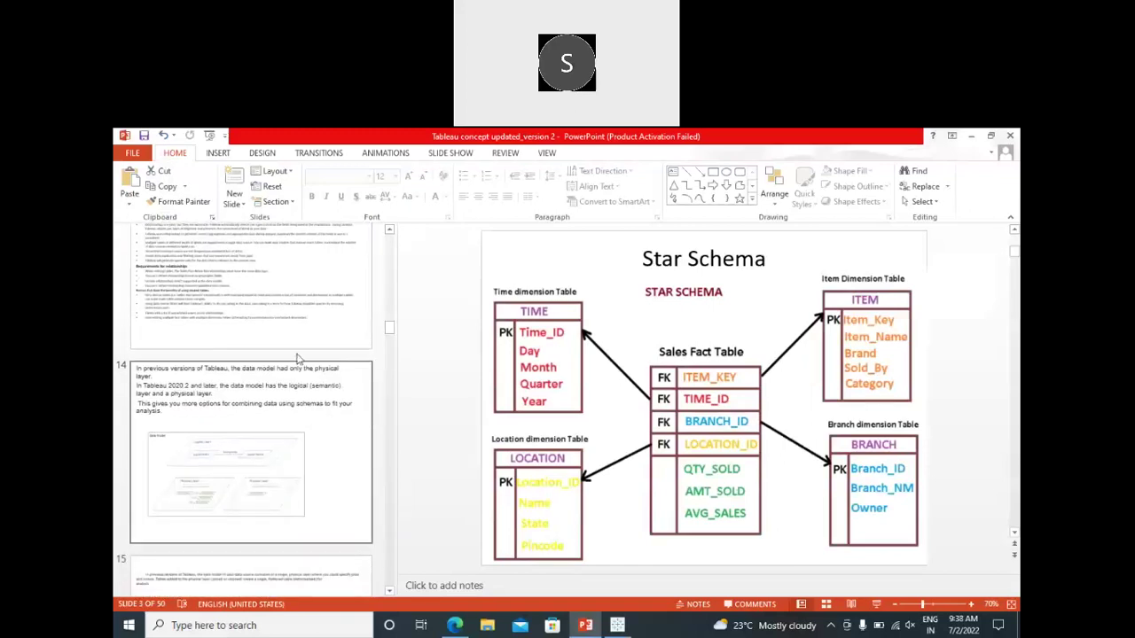
click(298, 348)
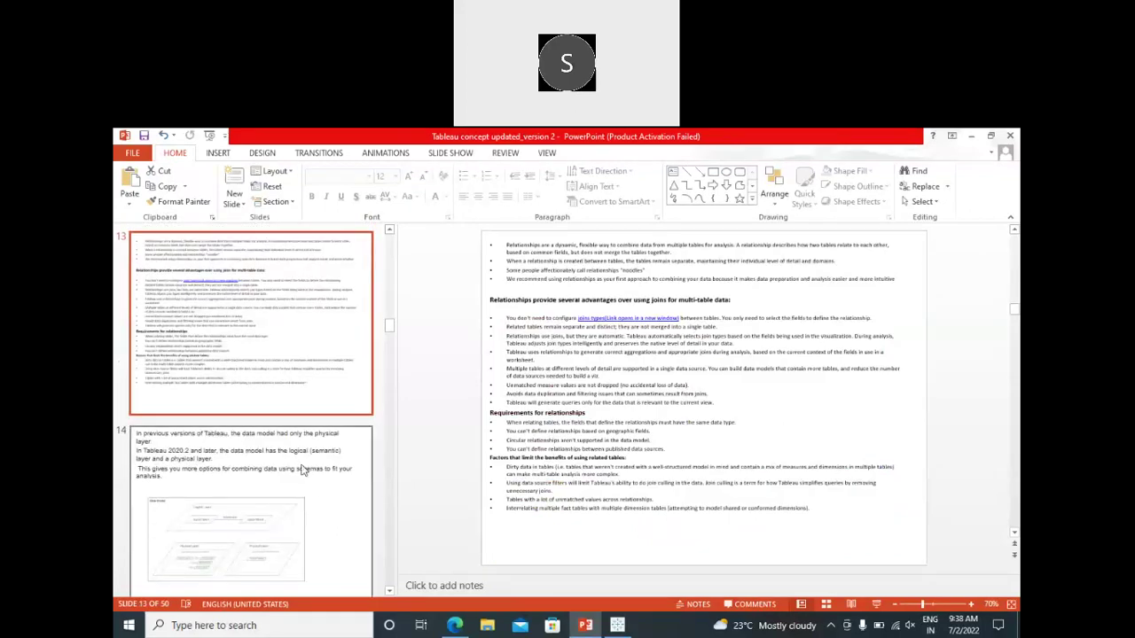
click(301, 470)
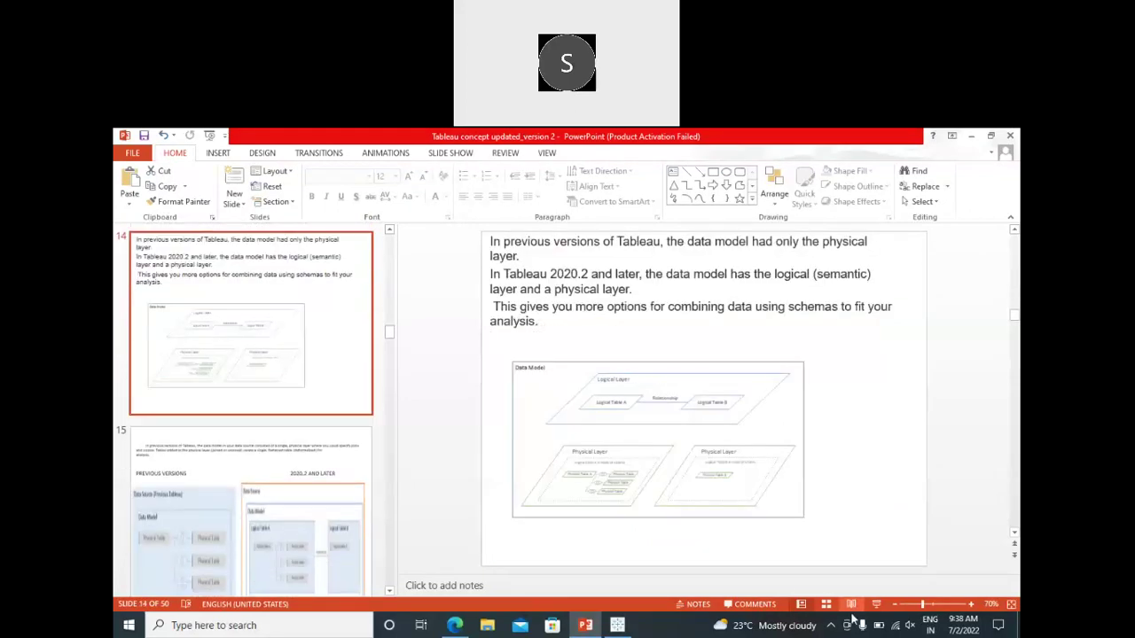
- Present the slideshow from slide 14, review the relationships, data model and logical versus physical layer slides, and end the show
click(876, 604)
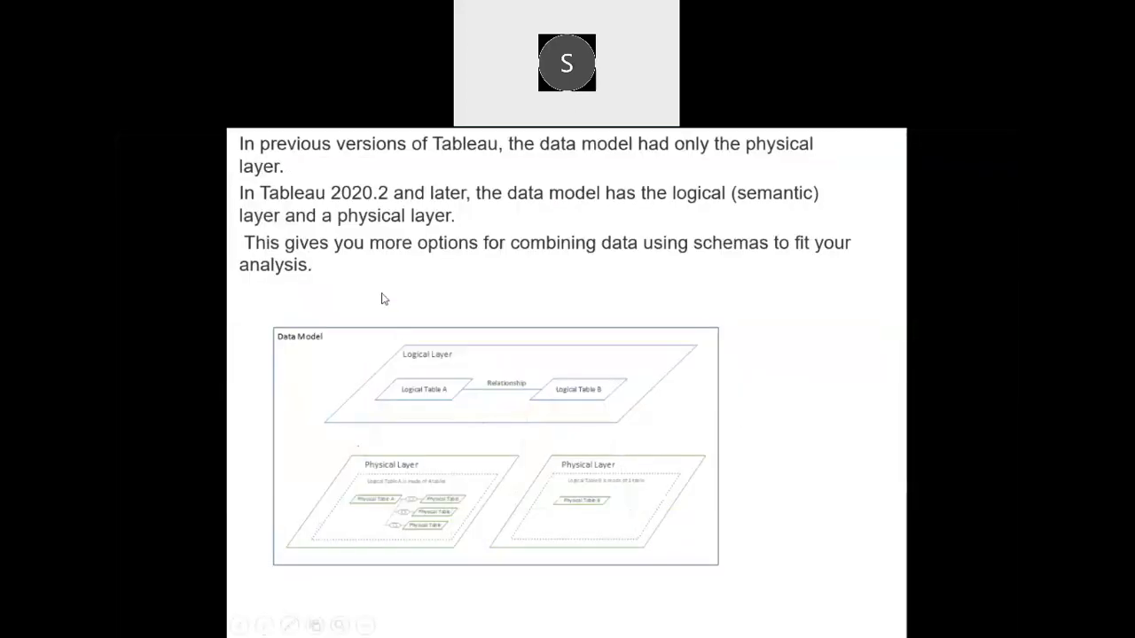
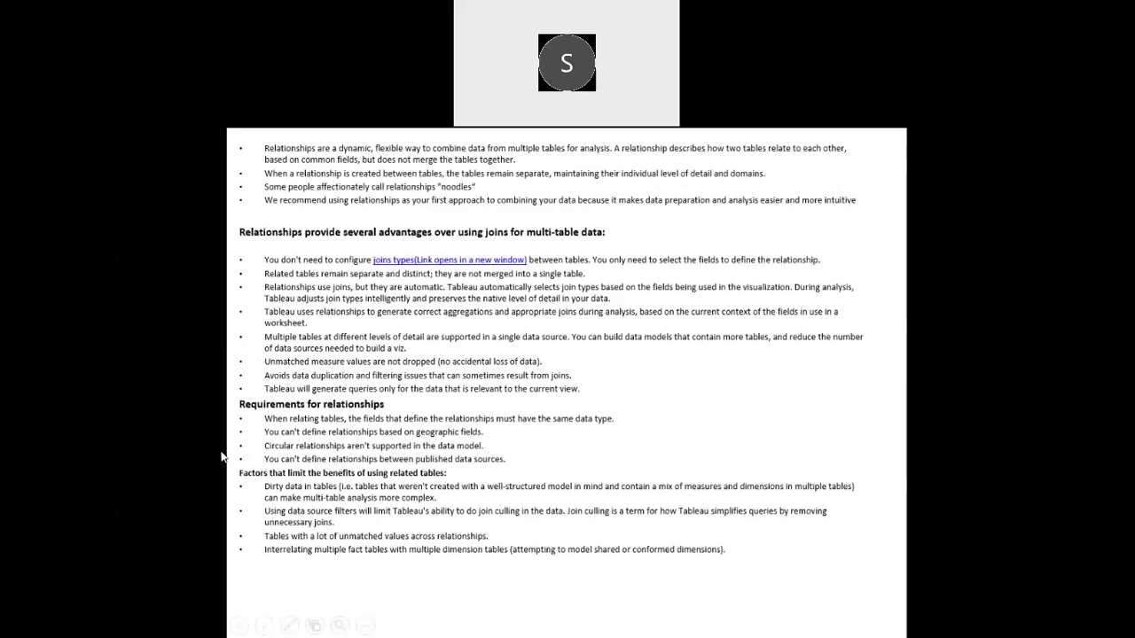
click(262, 432)
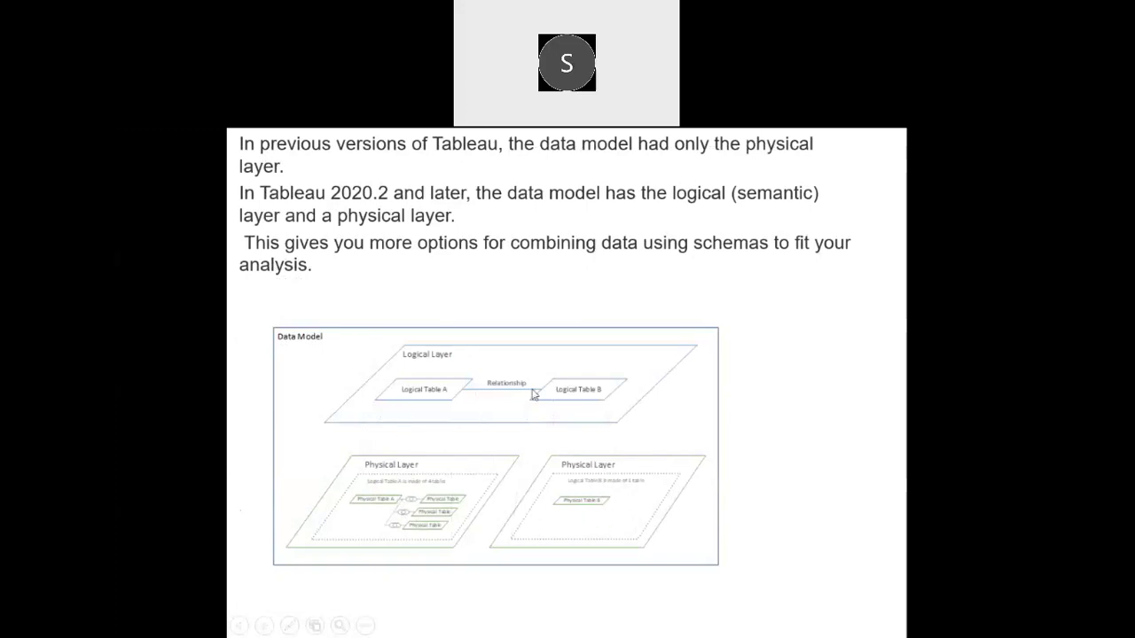
click(463, 415)
click(464, 416)
scroll(464, 416, up, 3)
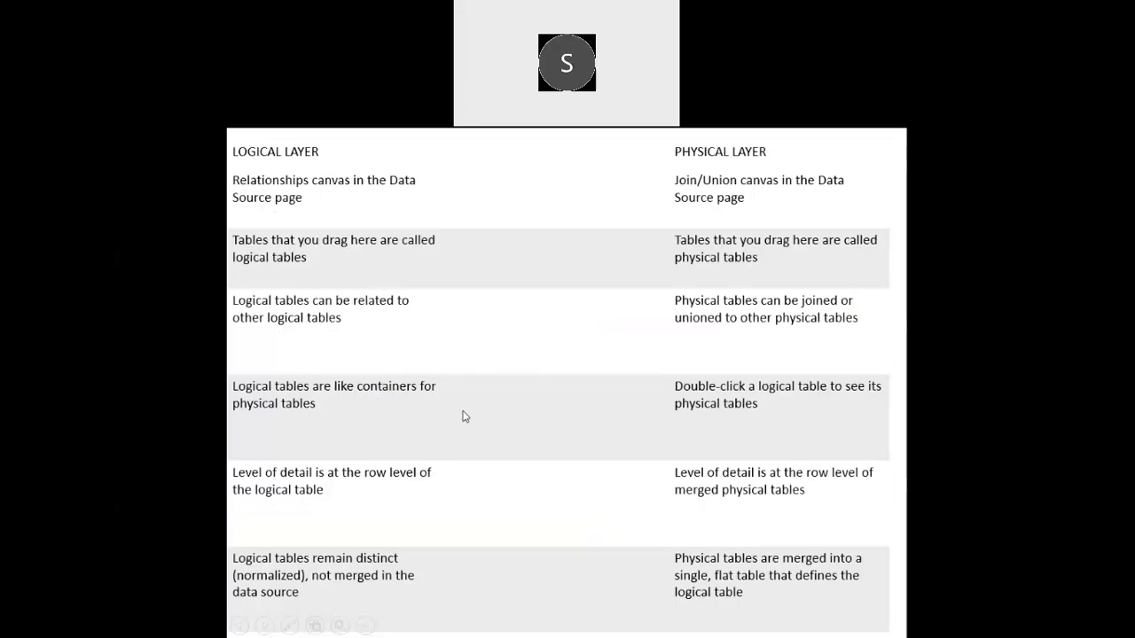
scroll(464, 416, down, 5)
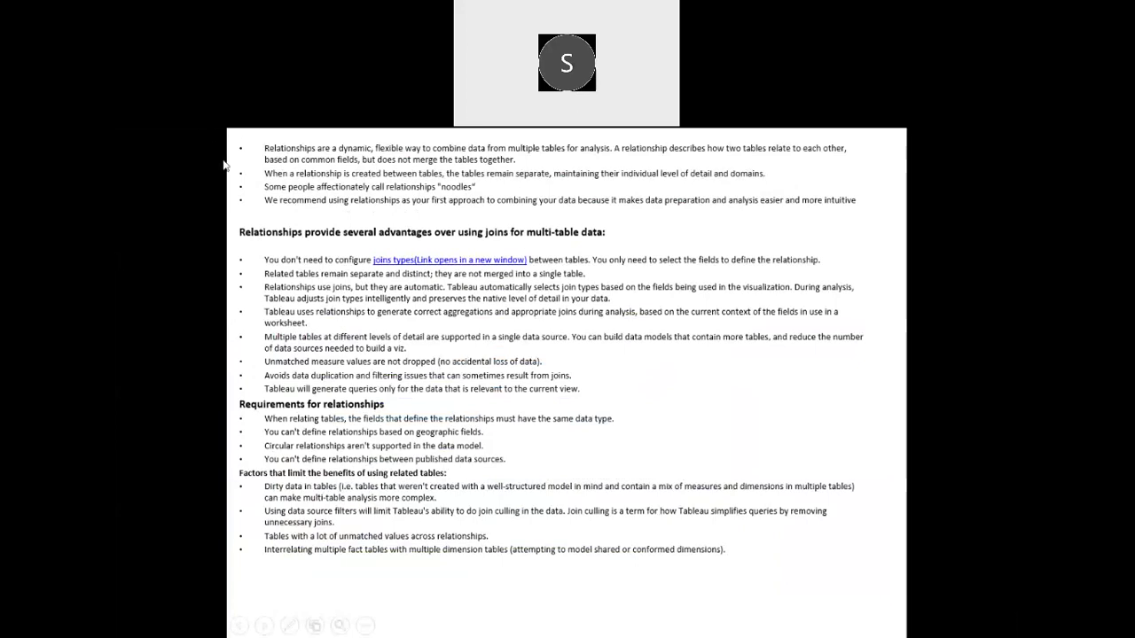
key(Escape)
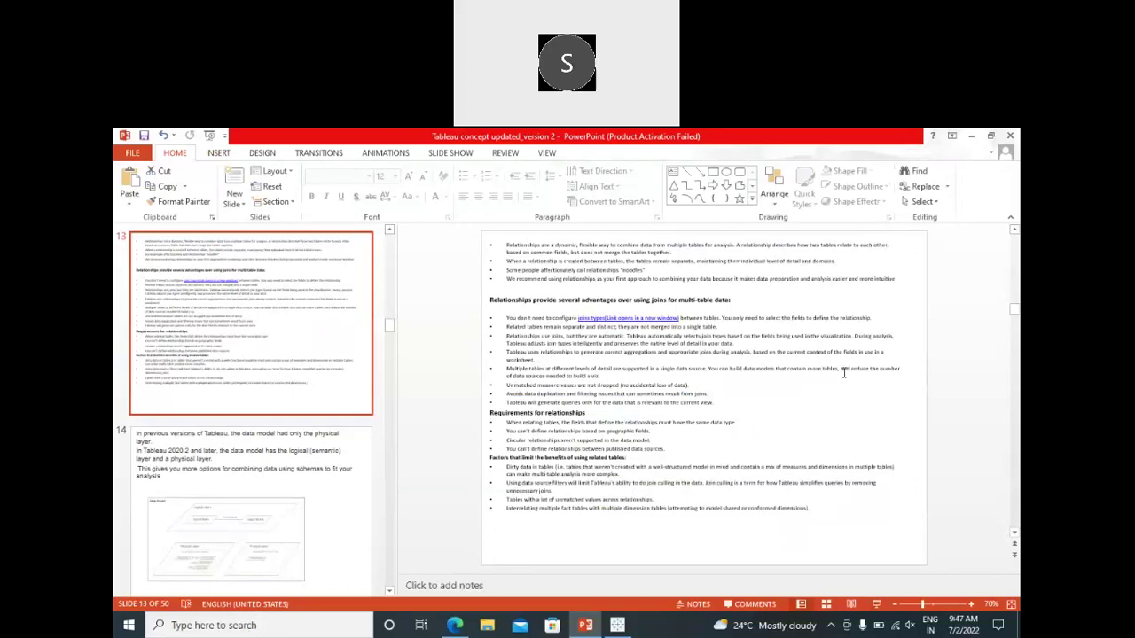
- Switch back to Tableau and clear all fields from Sheet 1, widening the Data pane
click(972, 137)
drag(345, 269, 294, 281)
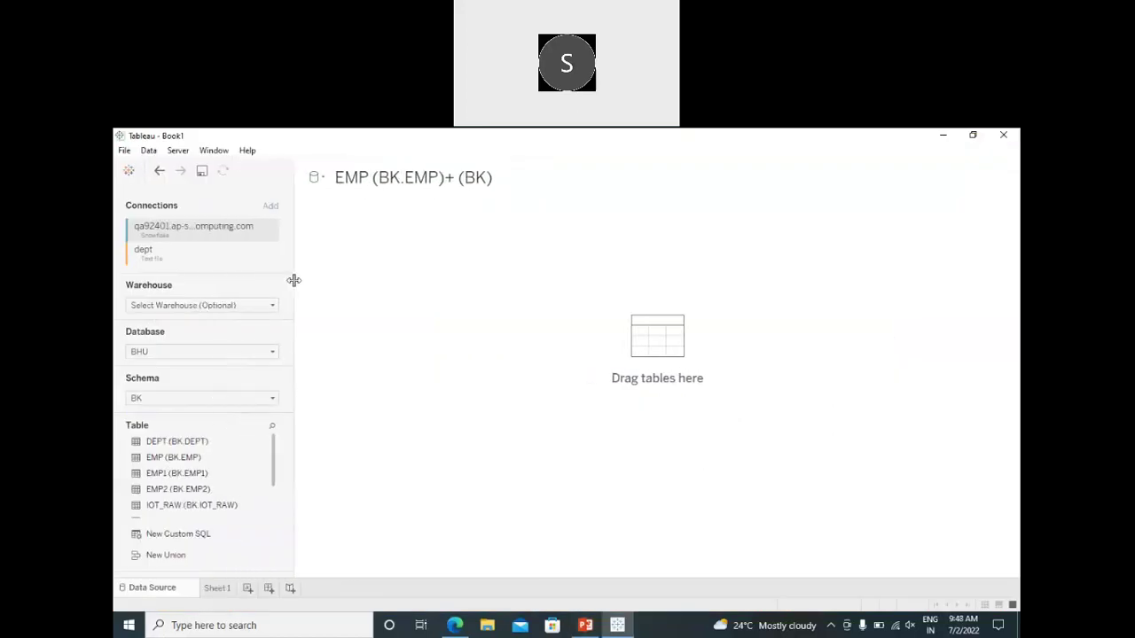
click(221, 591)
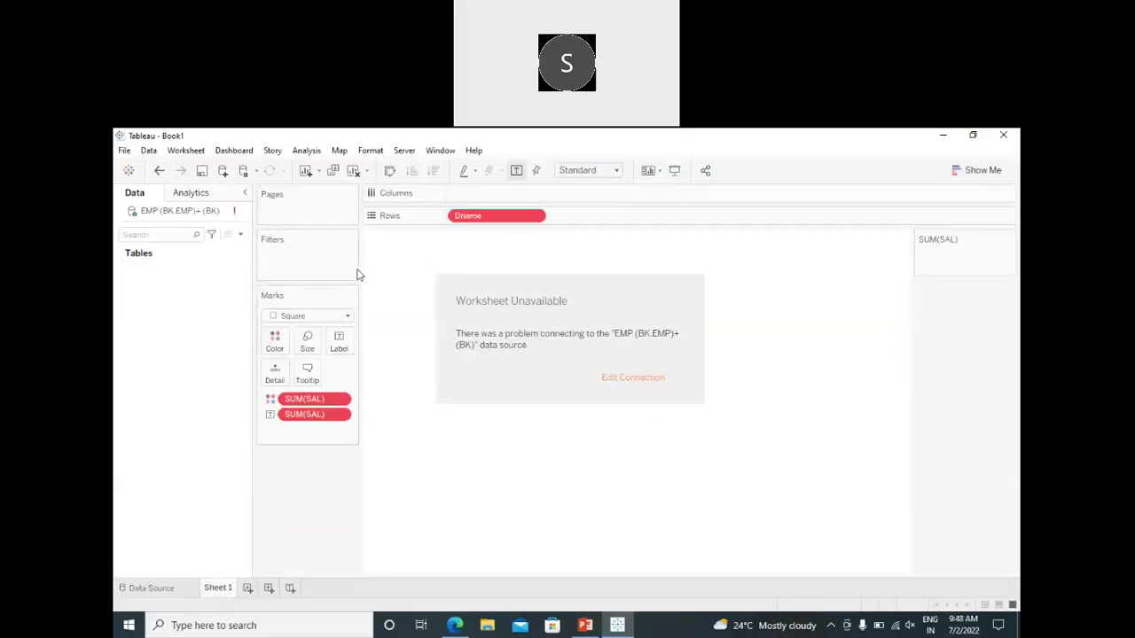
drag(360, 271, 418, 271)
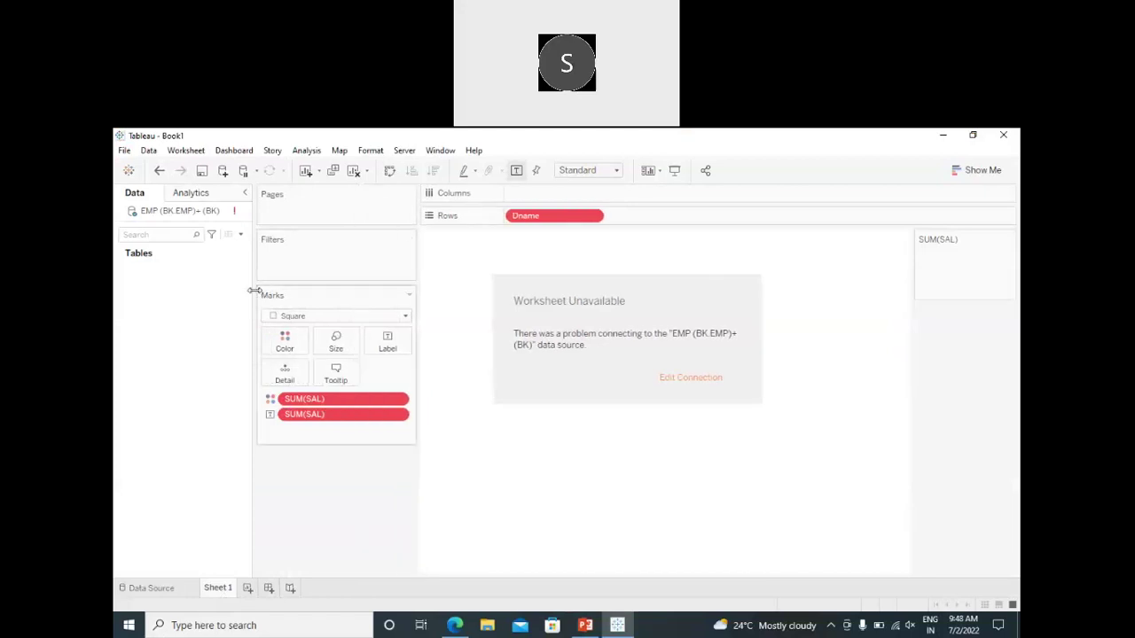
drag(302, 293, 309, 293)
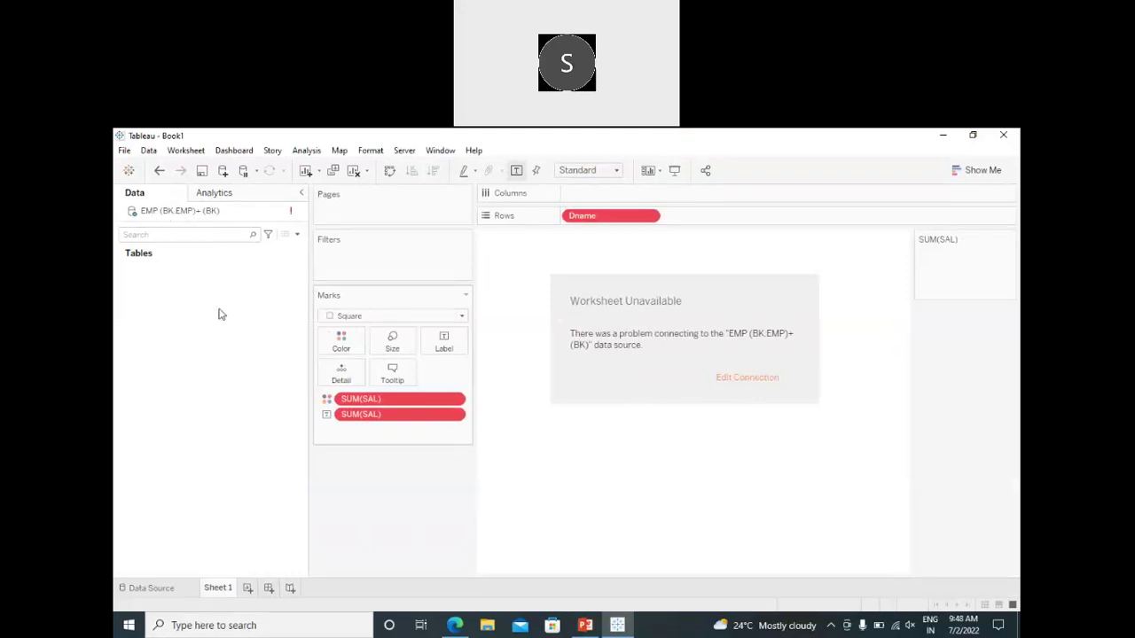
click(353, 170)
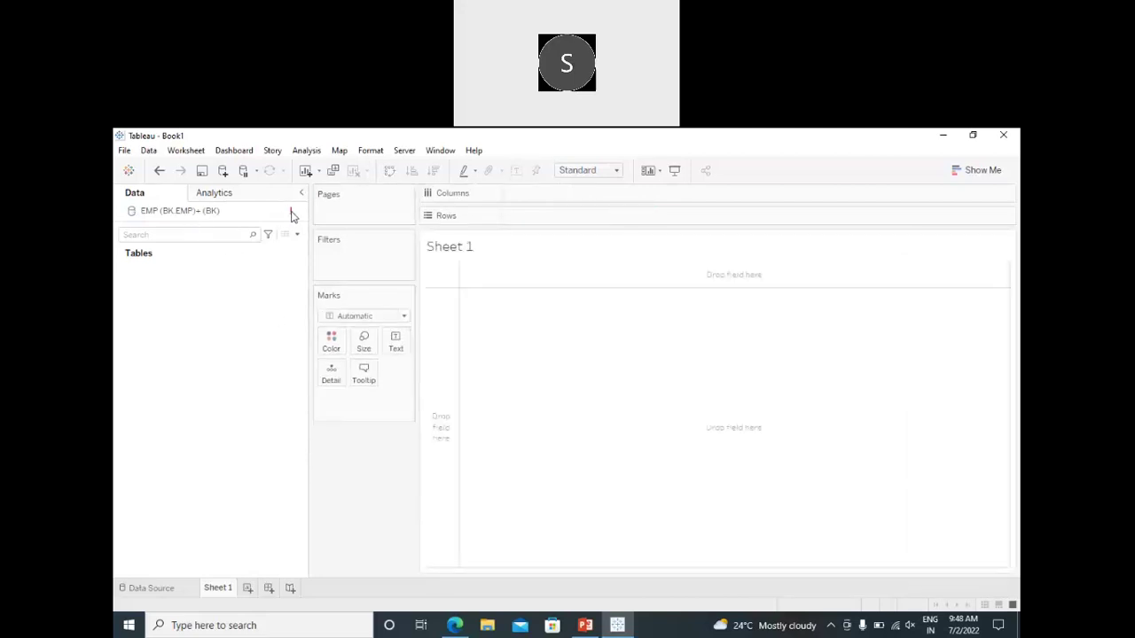
- Open the EMP (BK.EMP)+ (BK) data source for editing and remove its dept text-file connection
mouse_move(291, 216)
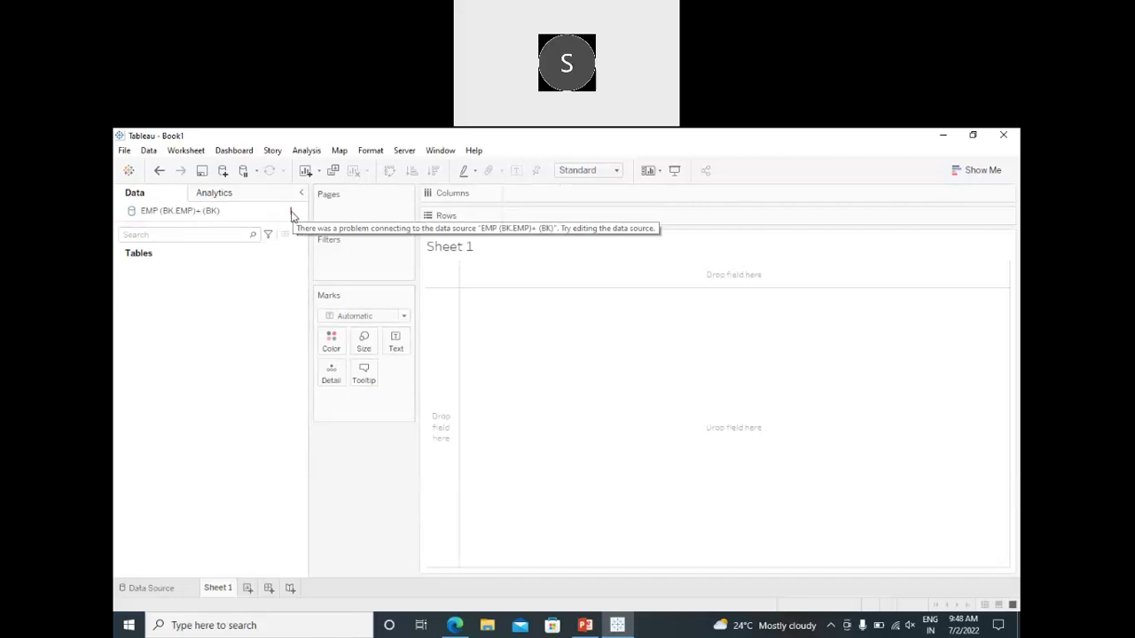
right_click(215, 217)
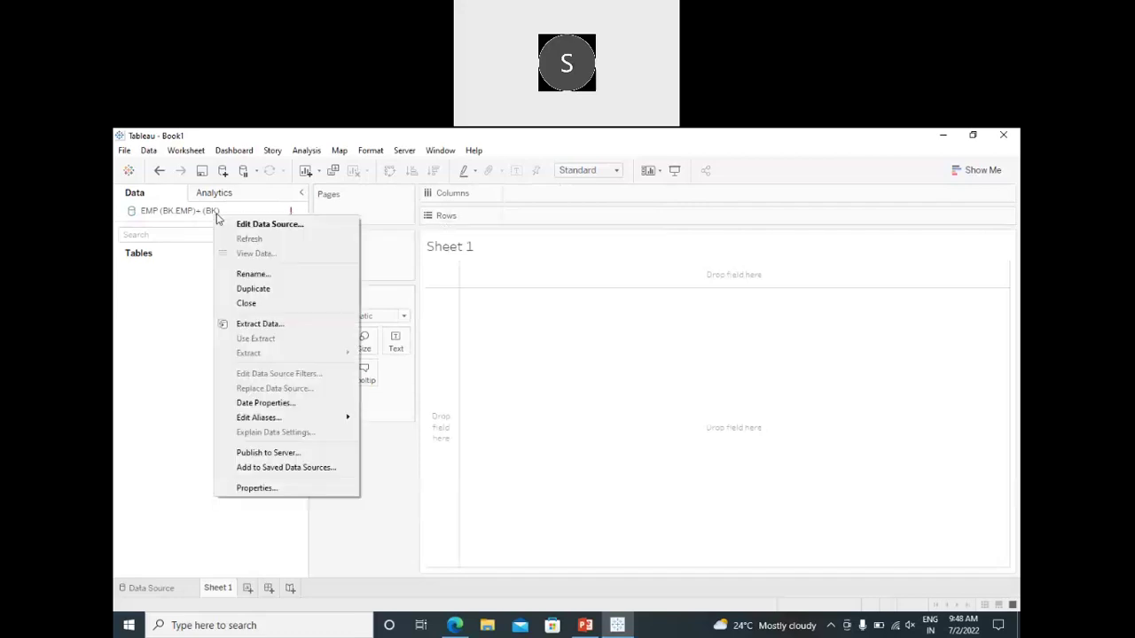
click(248, 227)
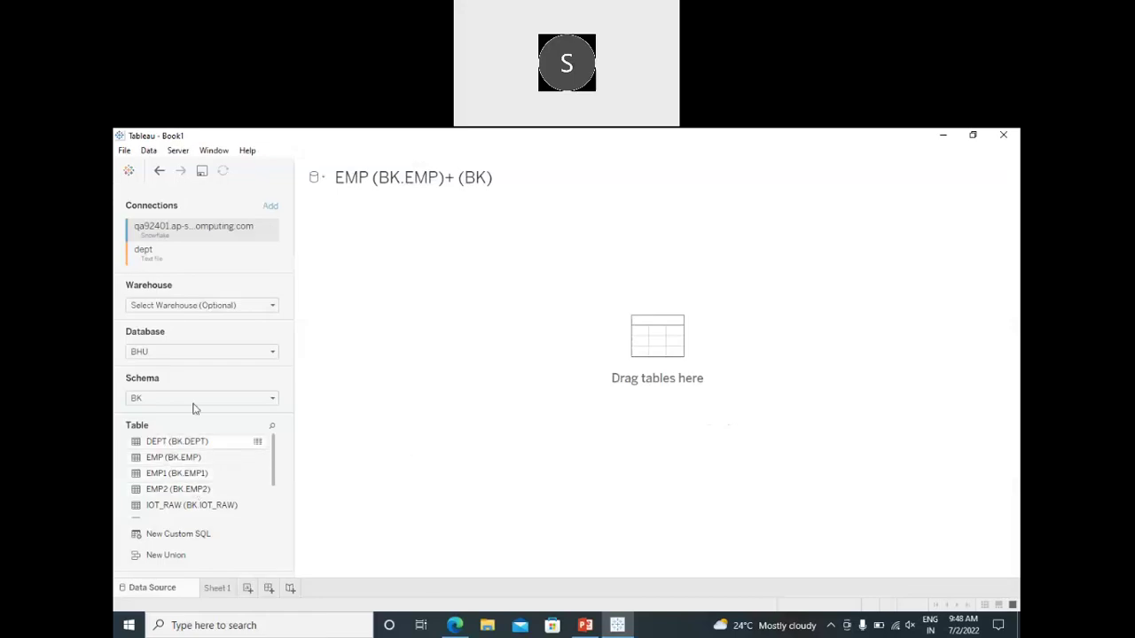
right_click(175, 256)
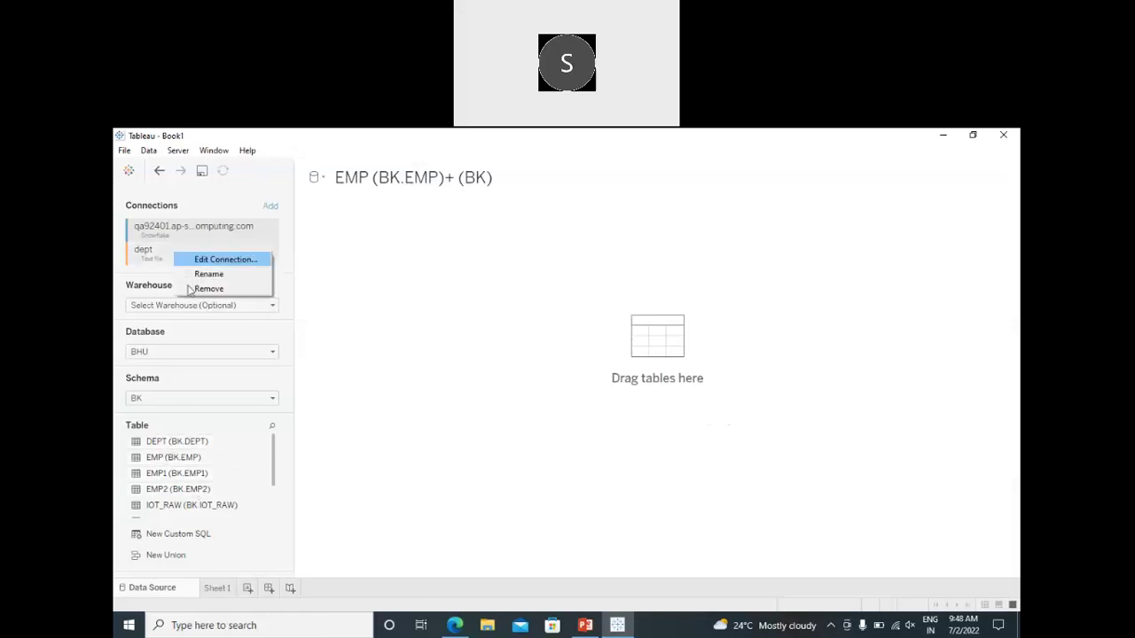
click(191, 293)
- Add the Snowflake EMP table to the empty canvas and relate the DEPT table to it
drag(164, 457, 396, 402)
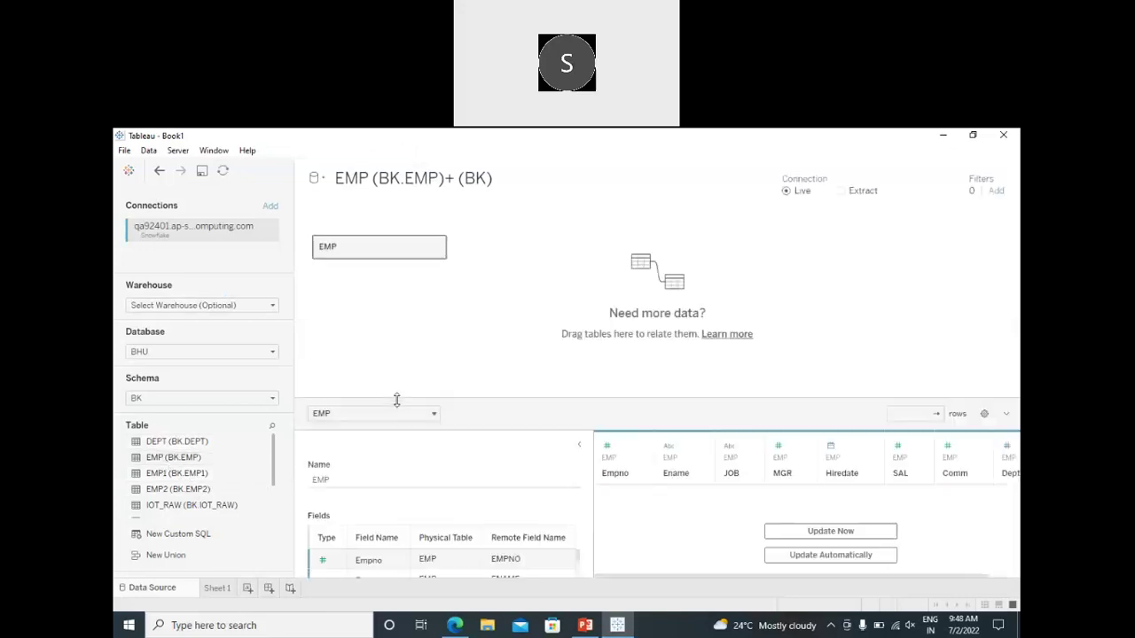
drag(171, 449, 577, 253)
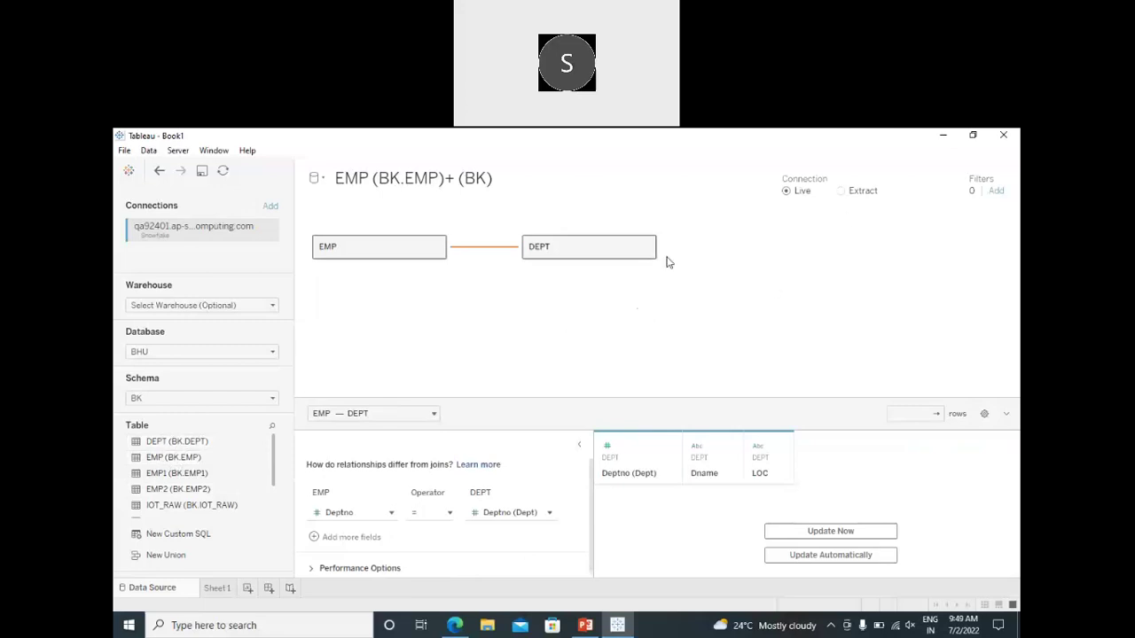
- Change the connection to an extract and add an extract filter on SAL with a range of 5,019 to 30,000
click(840, 191)
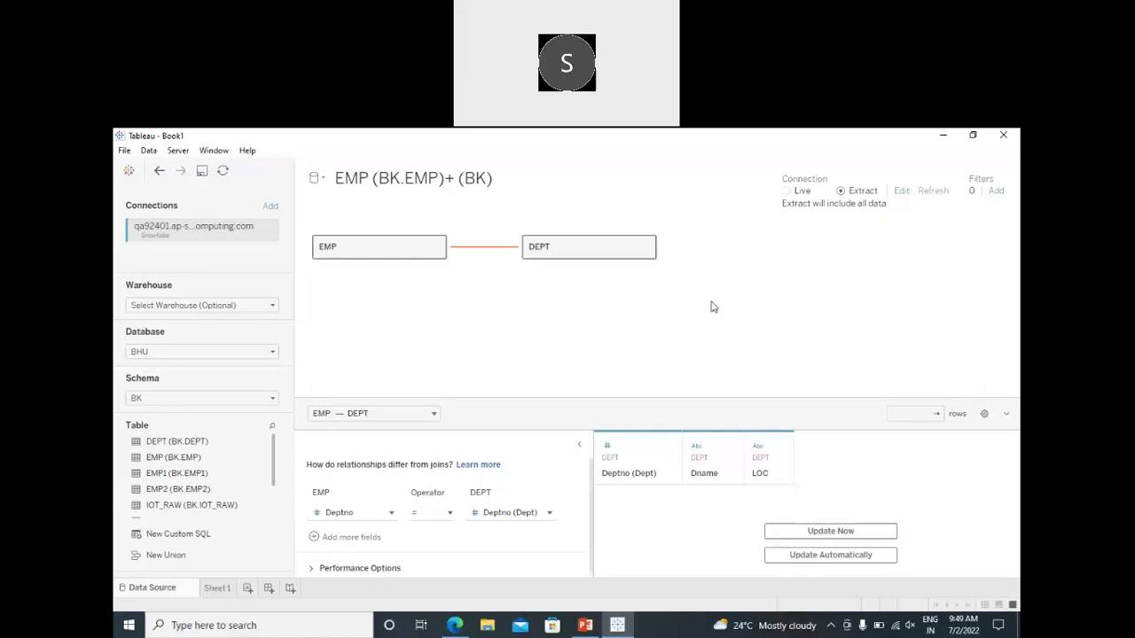
click(901, 192)
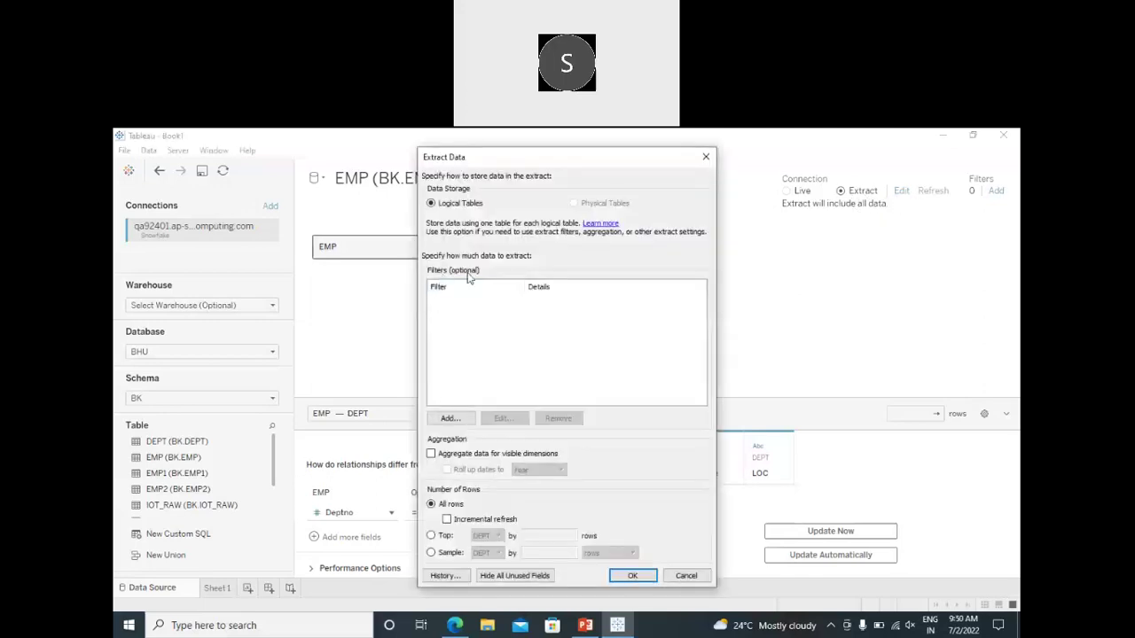
click(450, 418)
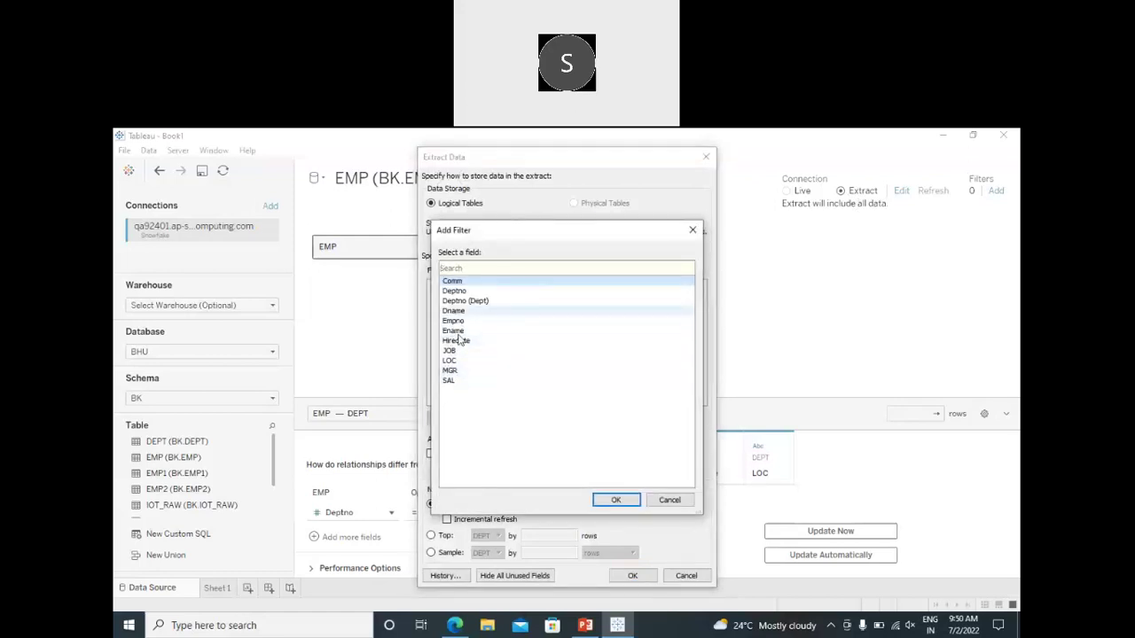
click(452, 381)
click(612, 501)
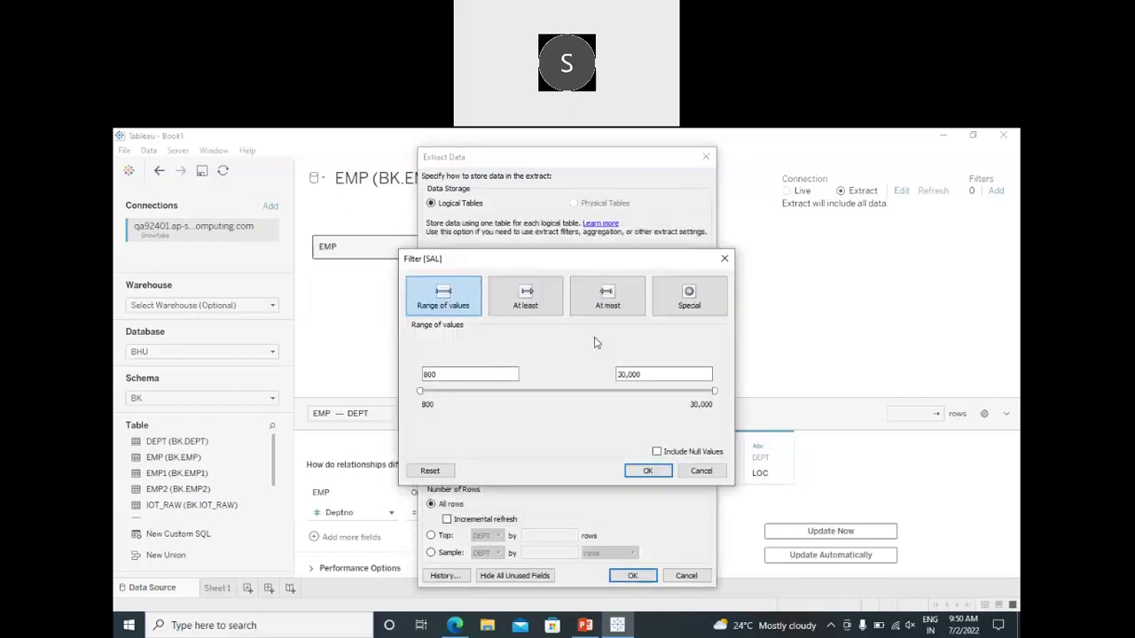
mouse_move(449, 391)
mouse_down()
mouse_move(527, 391)
mouse_move(469, 391)
mouse_move(470, 404)
mouse_move(461, 391)
mouse_up()
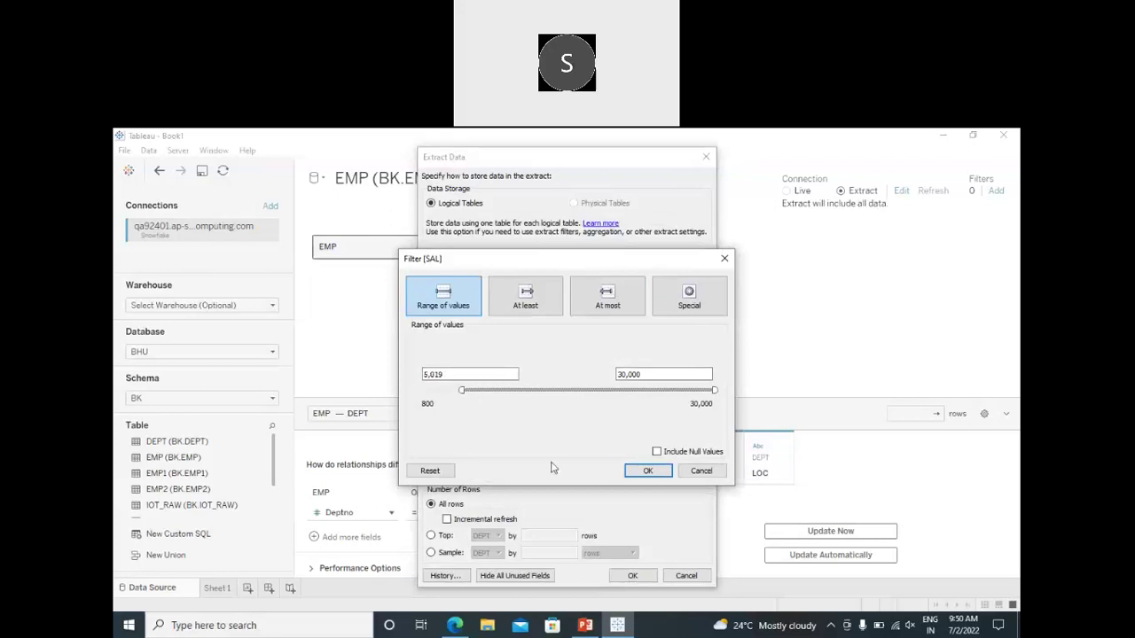
click(645, 475)
click(635, 573)
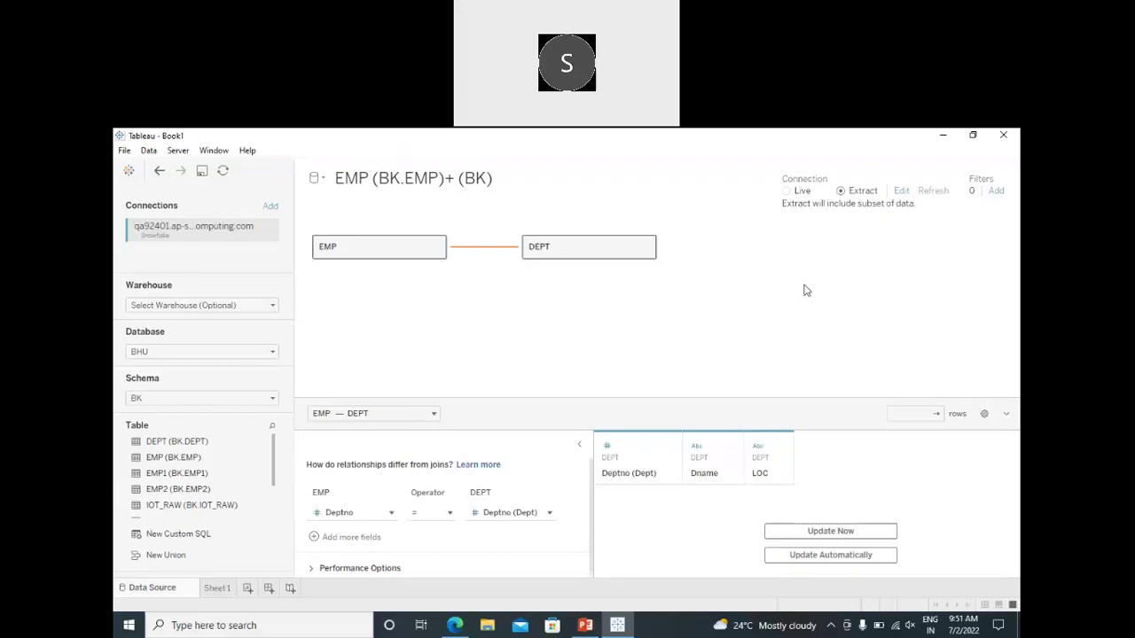
- Go to Sheet 1, saving the extract as EMP (BK.EMP)+ (BK) in the Datasources folder, and narrow the Data pane
click(223, 588)
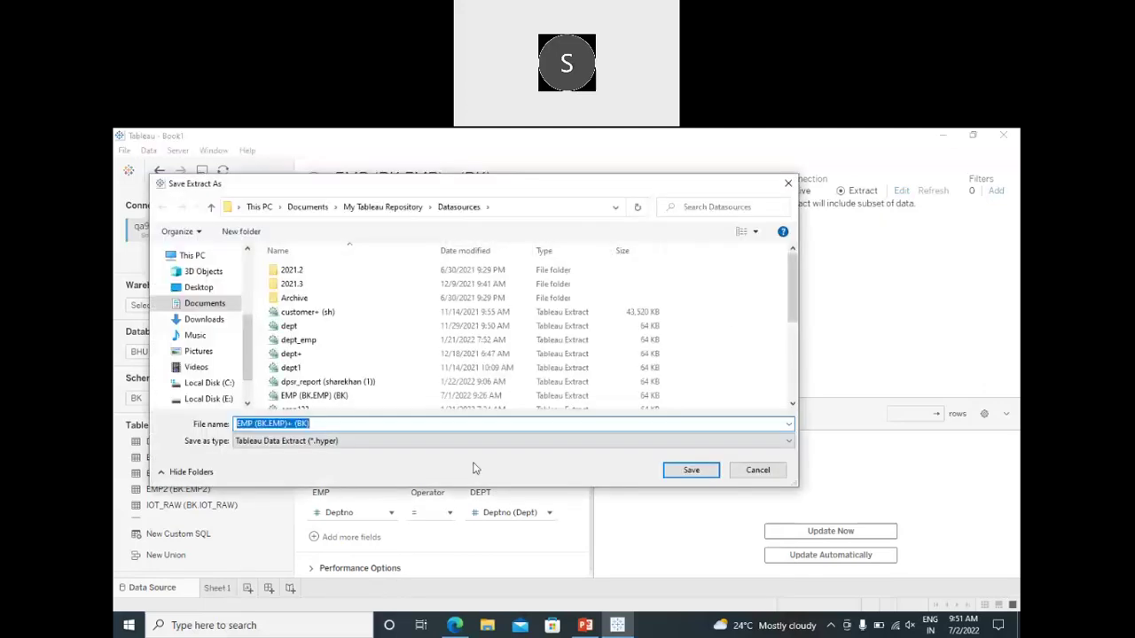
click(691, 472)
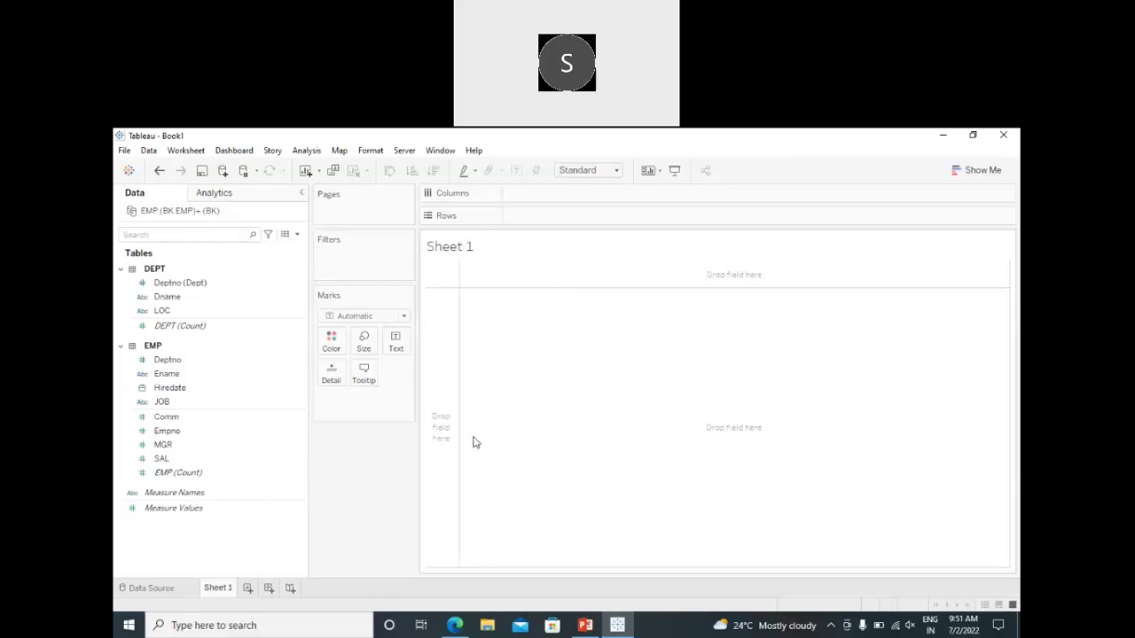
drag(305, 345, 209, 344)
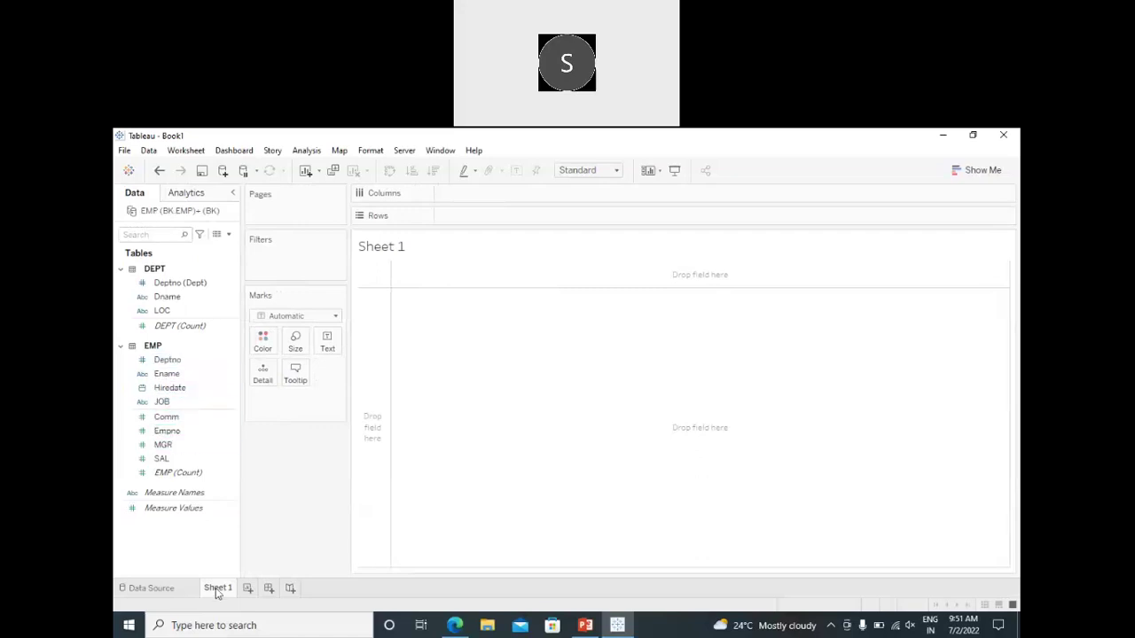
- Add the Excel workbook Sample - Superstore from Datasources\2021.3\en_US-US as a second connection in the EMP (BK.EMP)+ (BK) data source
click(151, 588)
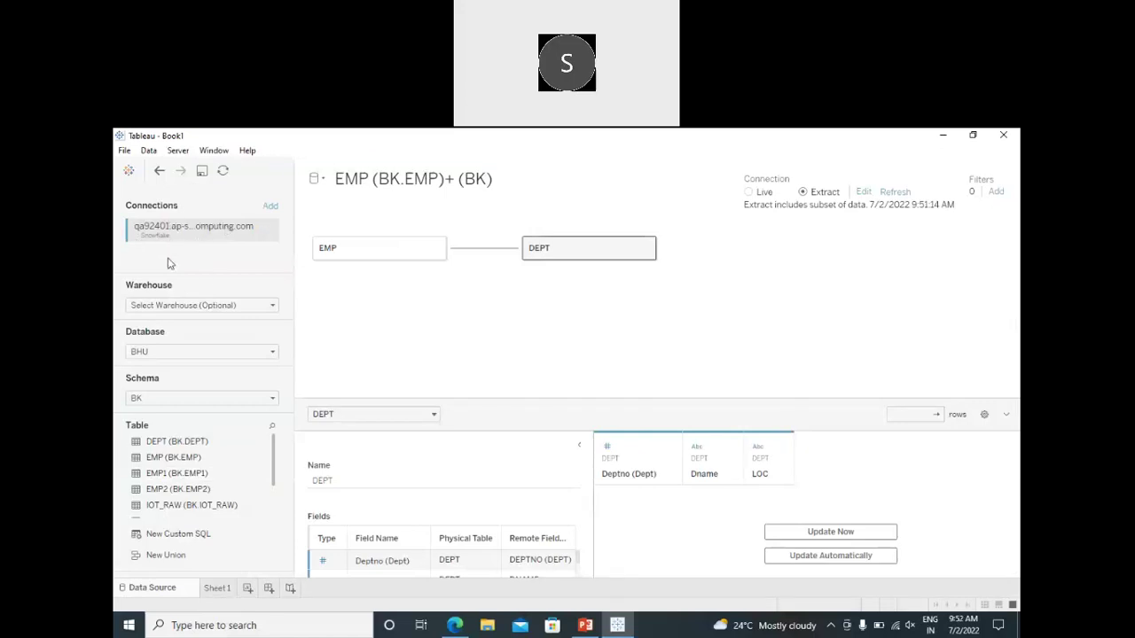
click(271, 209)
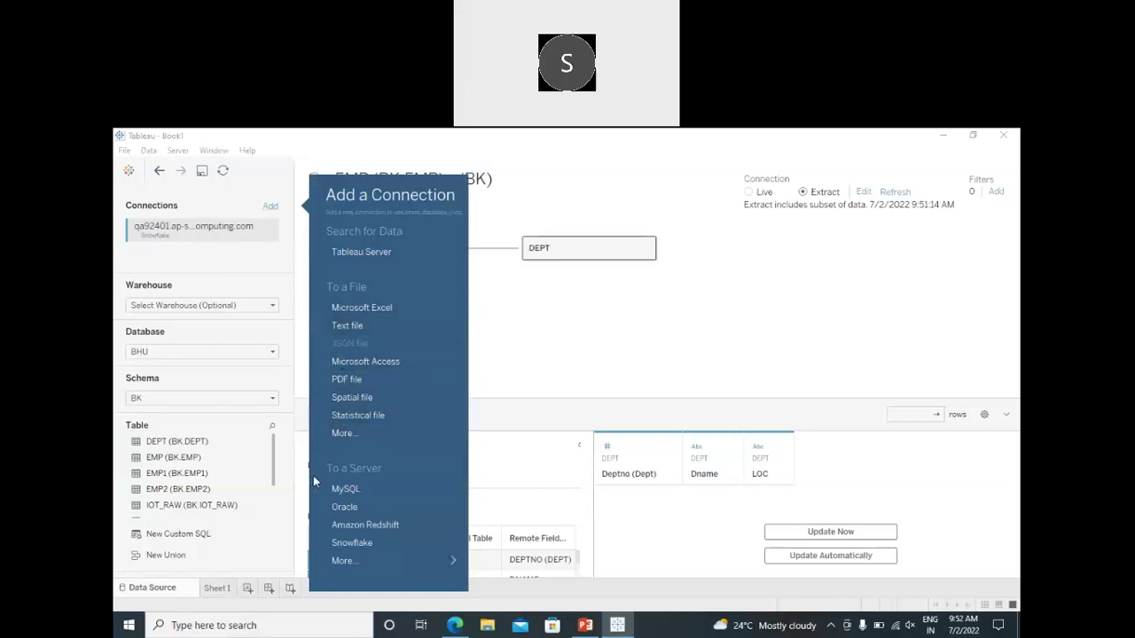
click(353, 308)
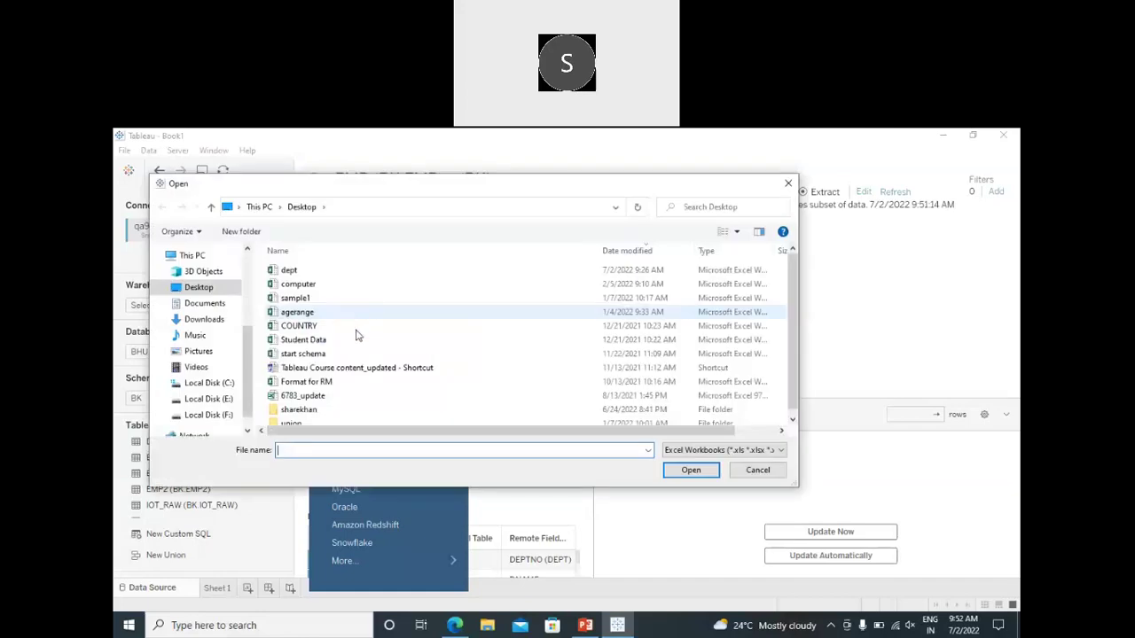
scroll(341, 347, down, 1)
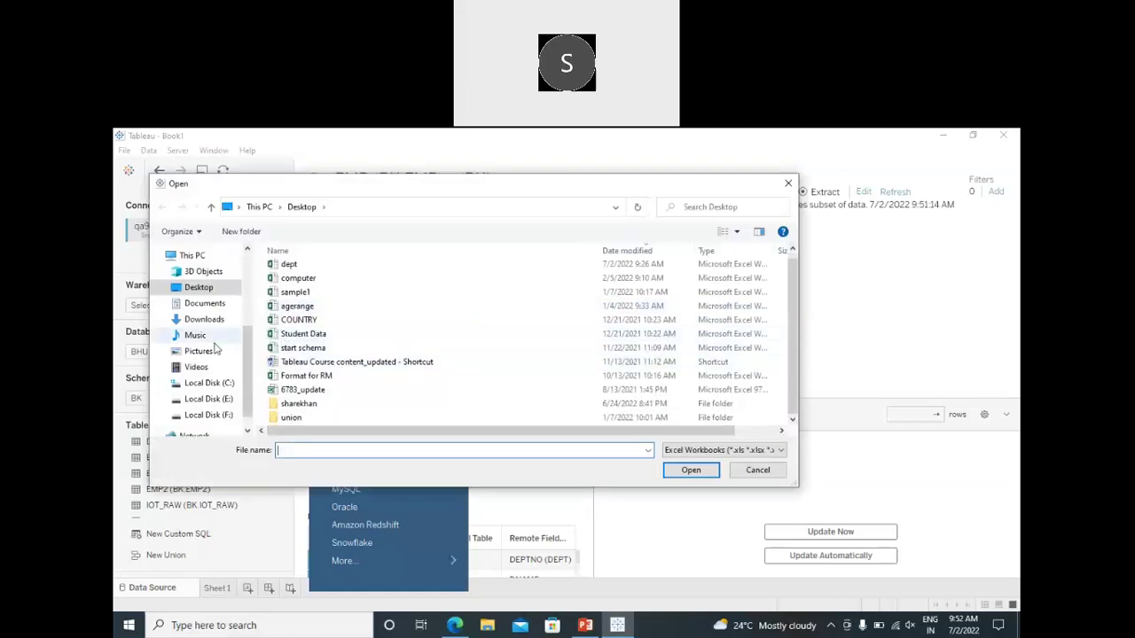
click(211, 306)
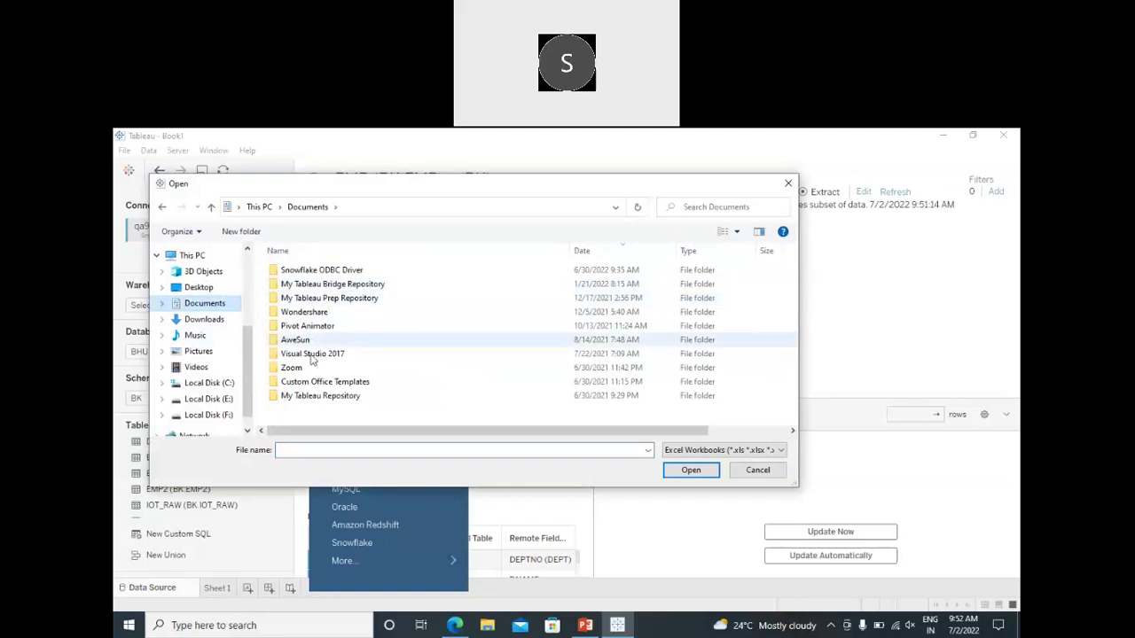
double_click(320, 396)
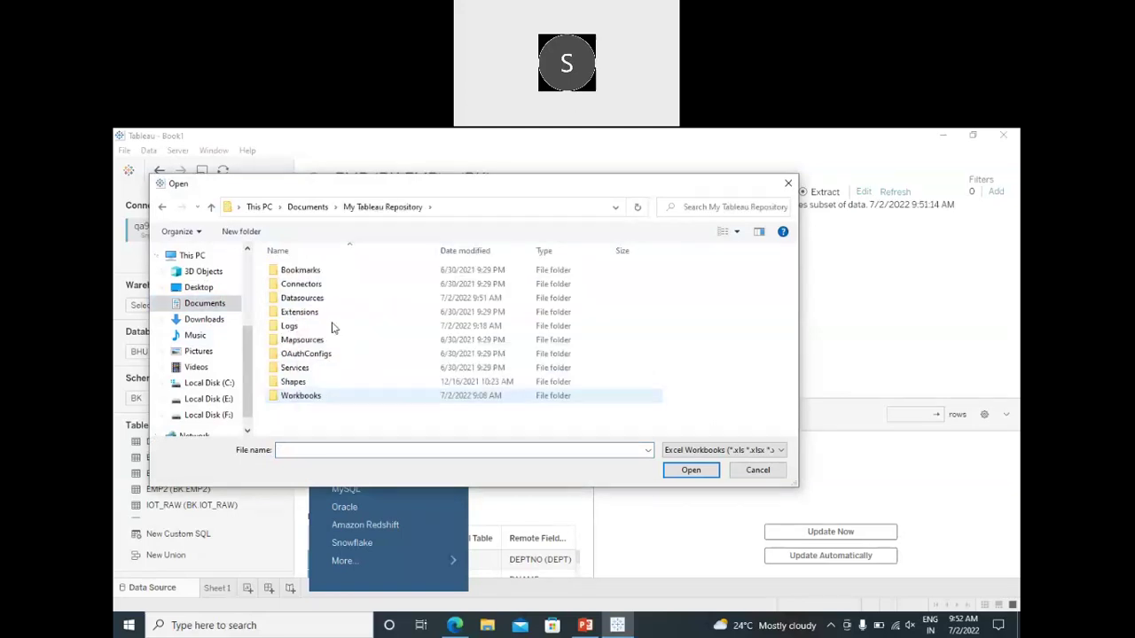
double_click(317, 299)
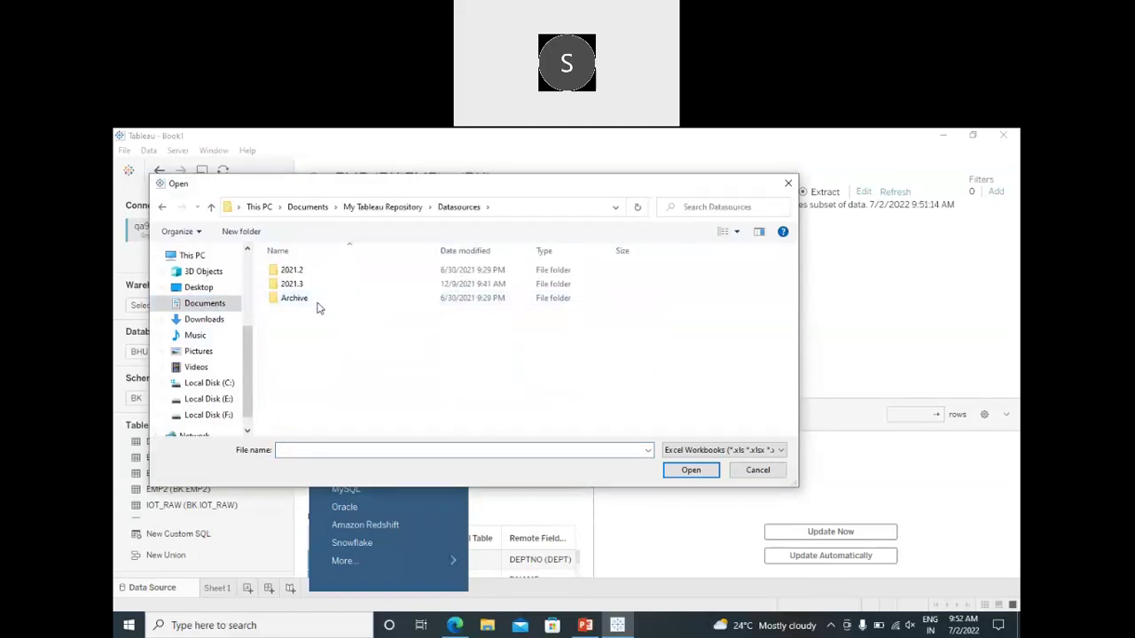
double_click(307, 285)
double_click(304, 275)
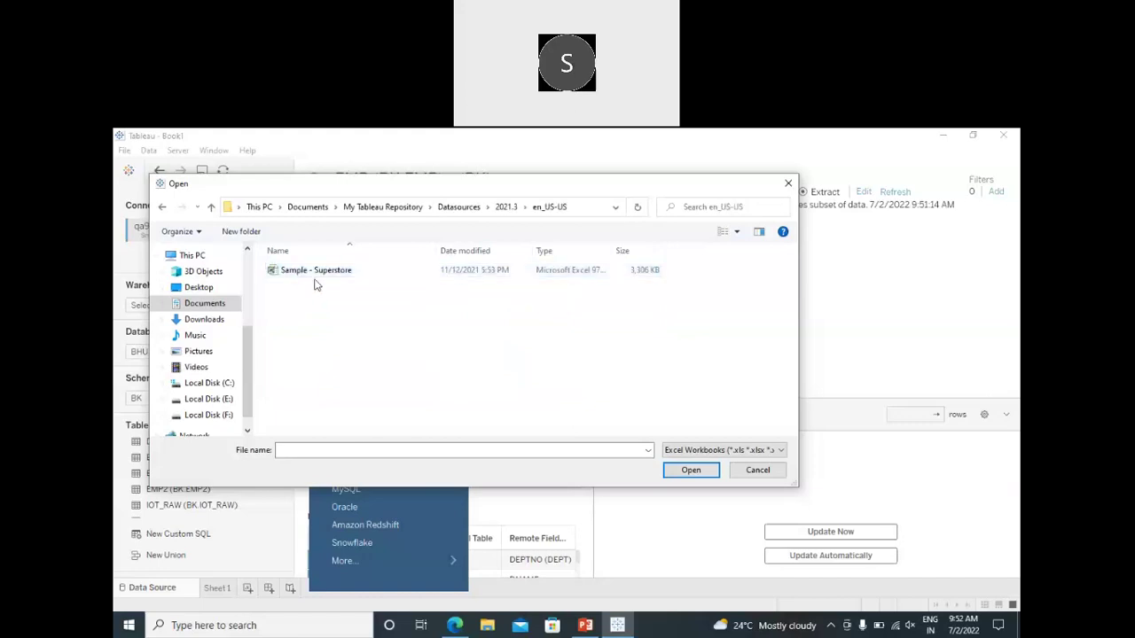
click(312, 275)
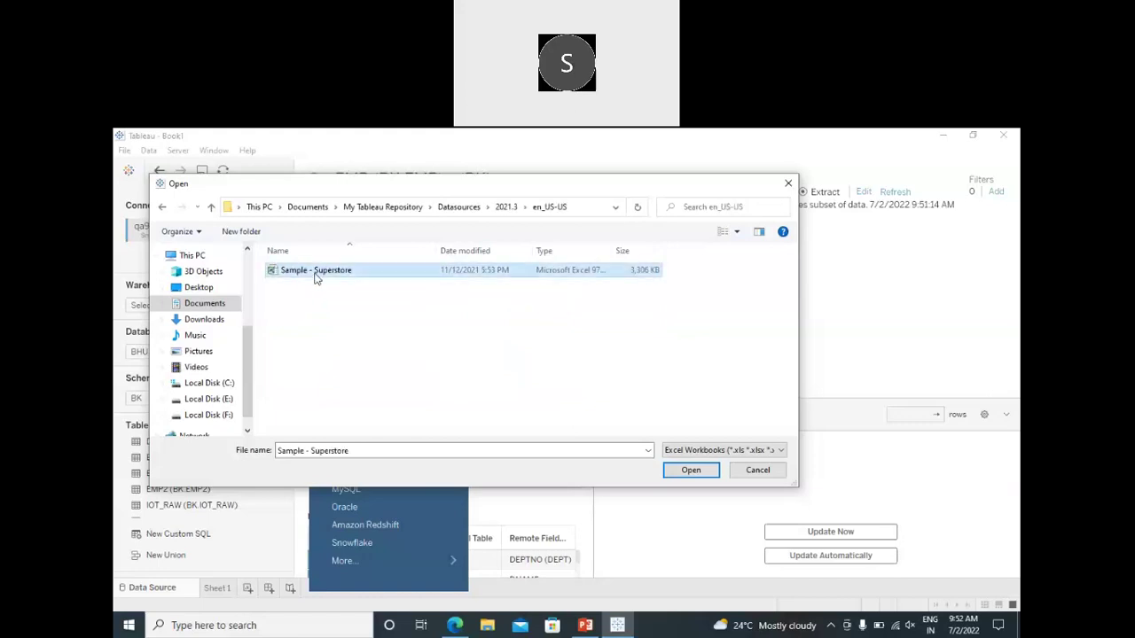
click(679, 469)
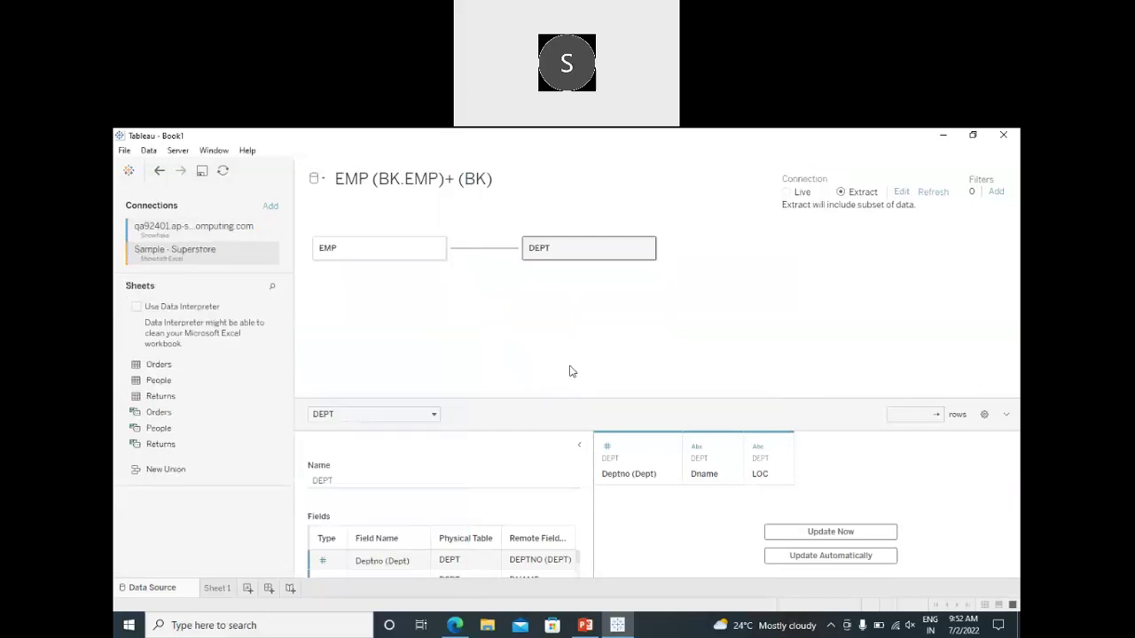
- Remove the Sample - Superstore connection from the EMP (BK.EMP)+ (BK) data source
double_click(209, 265)
click(182, 263)
click(191, 228)
click(191, 251)
click(269, 256)
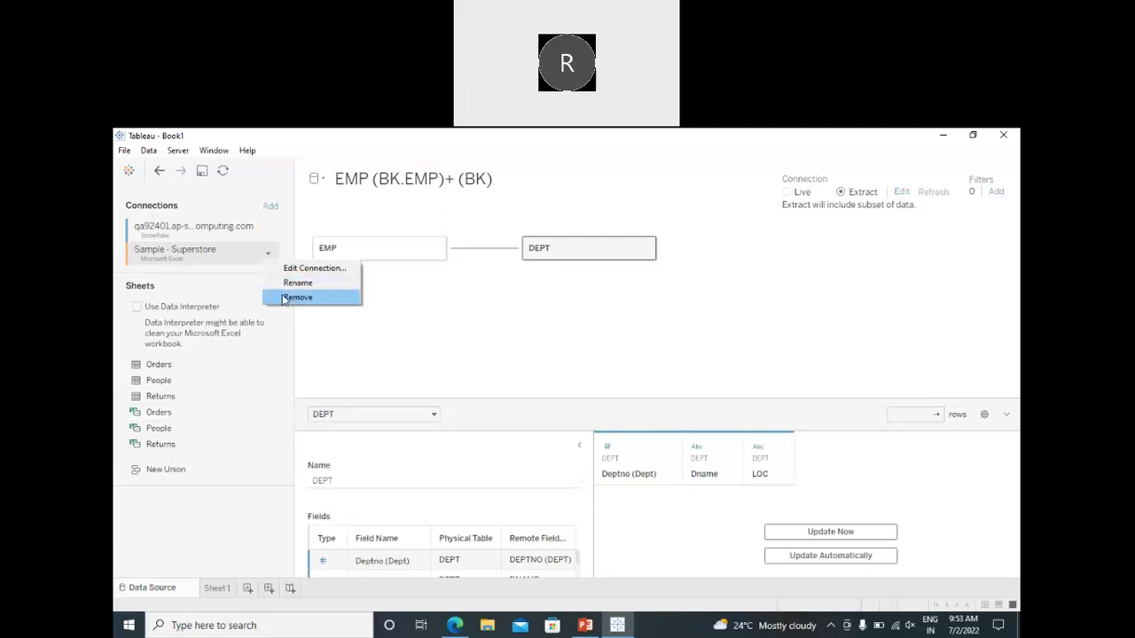
click(285, 298)
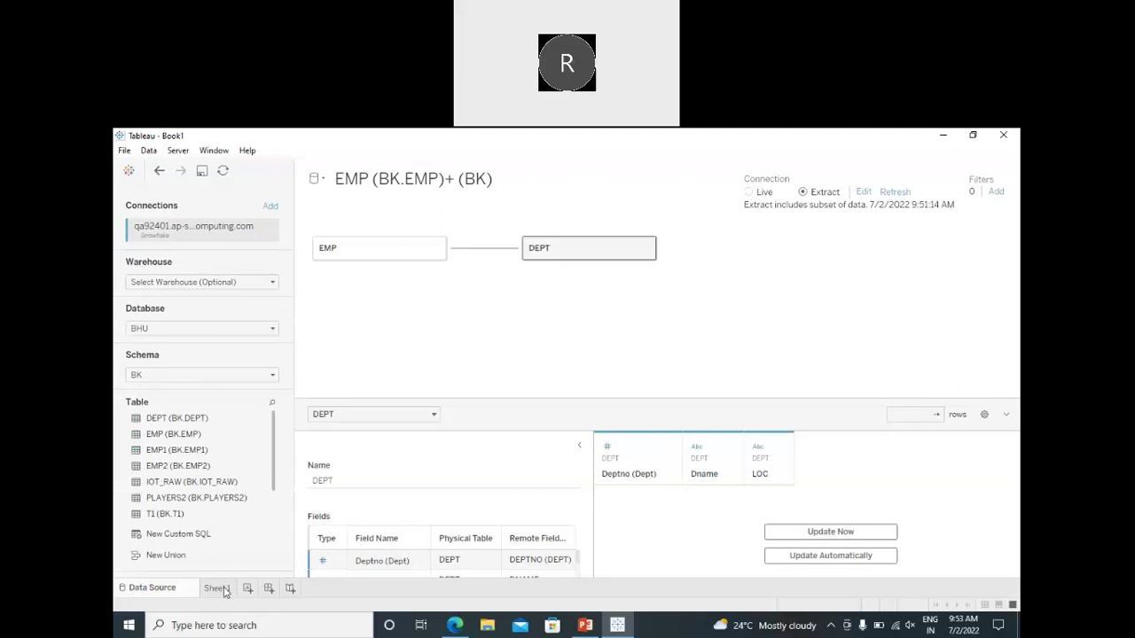
- Go to Sheet 1 and connect to the Sample - Superstore Excel workbook as a new data source
click(218, 588)
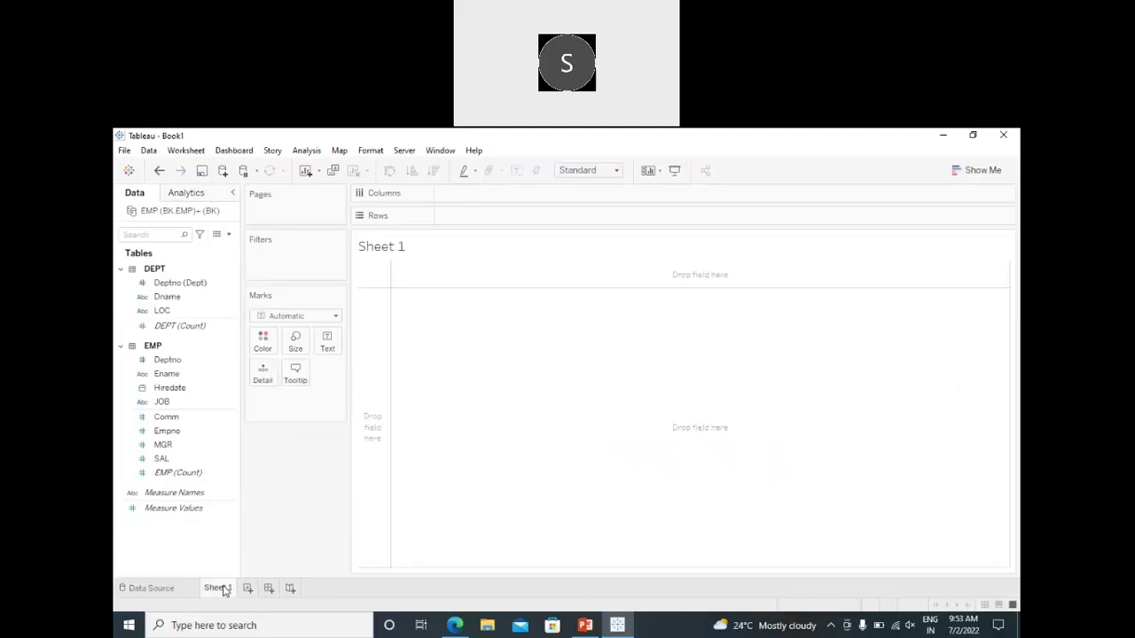
click(223, 171)
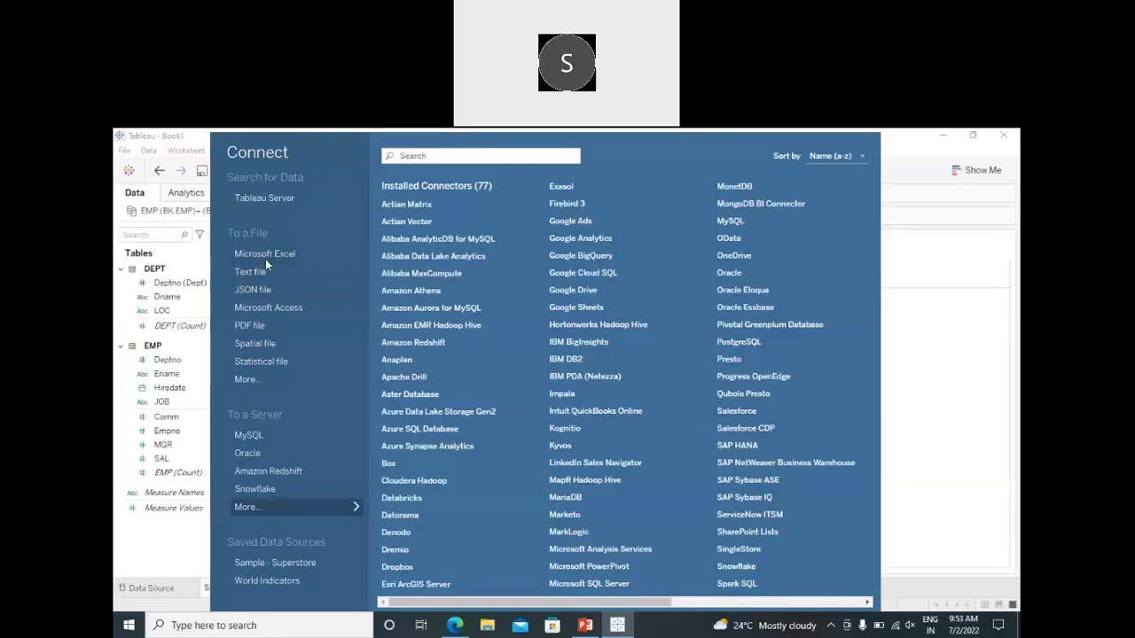
click(266, 257)
click(312, 274)
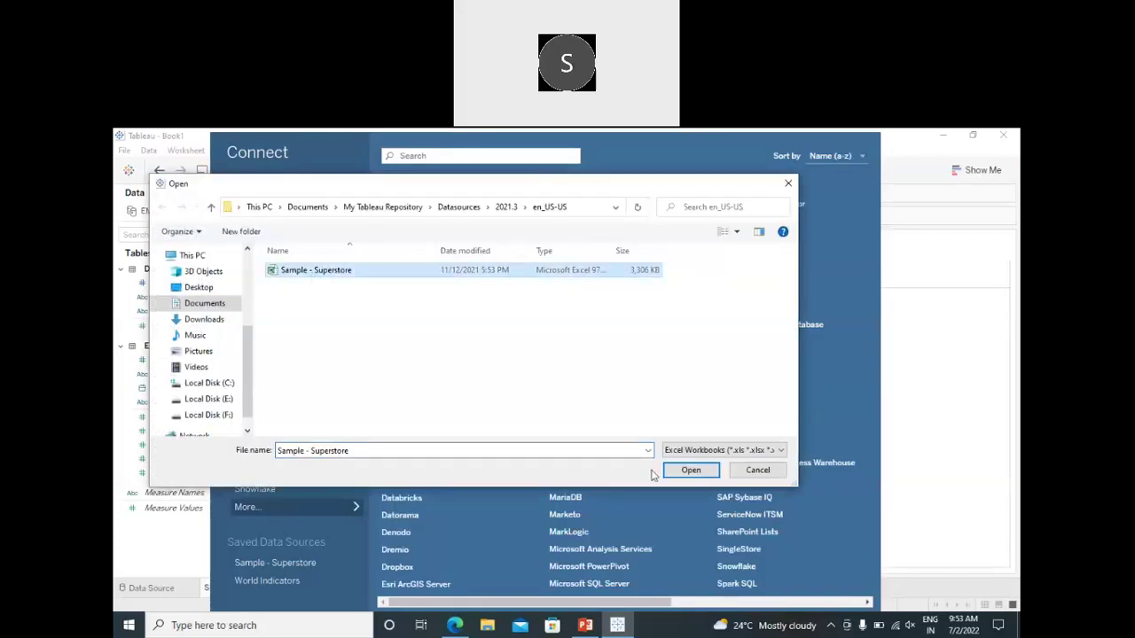
click(691, 471)
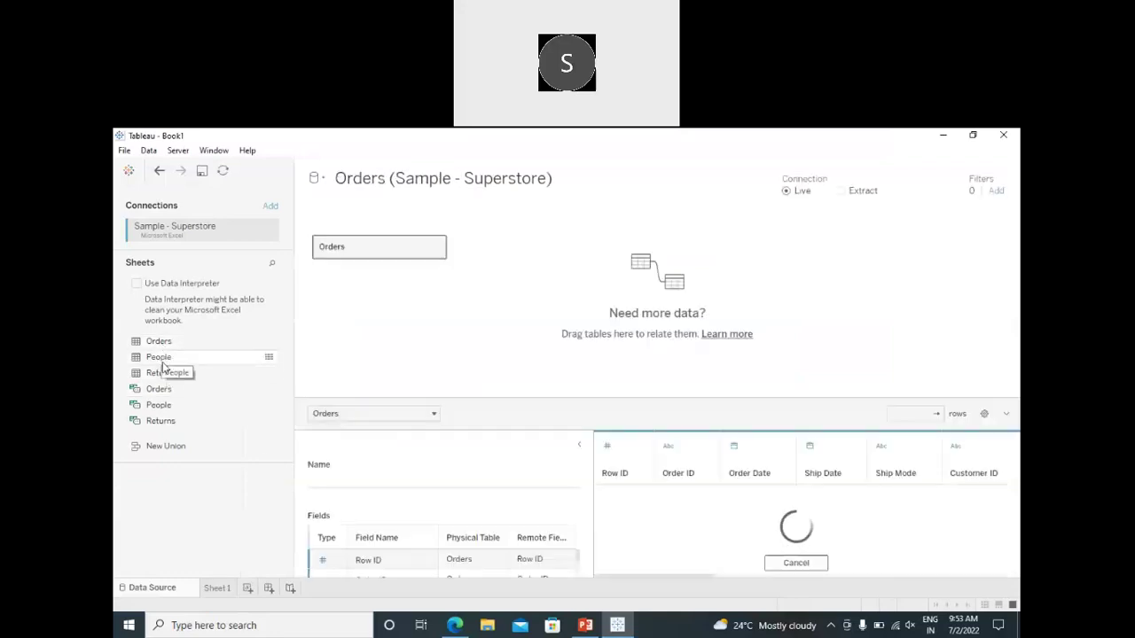
- Relate the People and Returns sheets to the Orders table on the canvas
drag(160, 361, 588, 328)
double_click(158, 357)
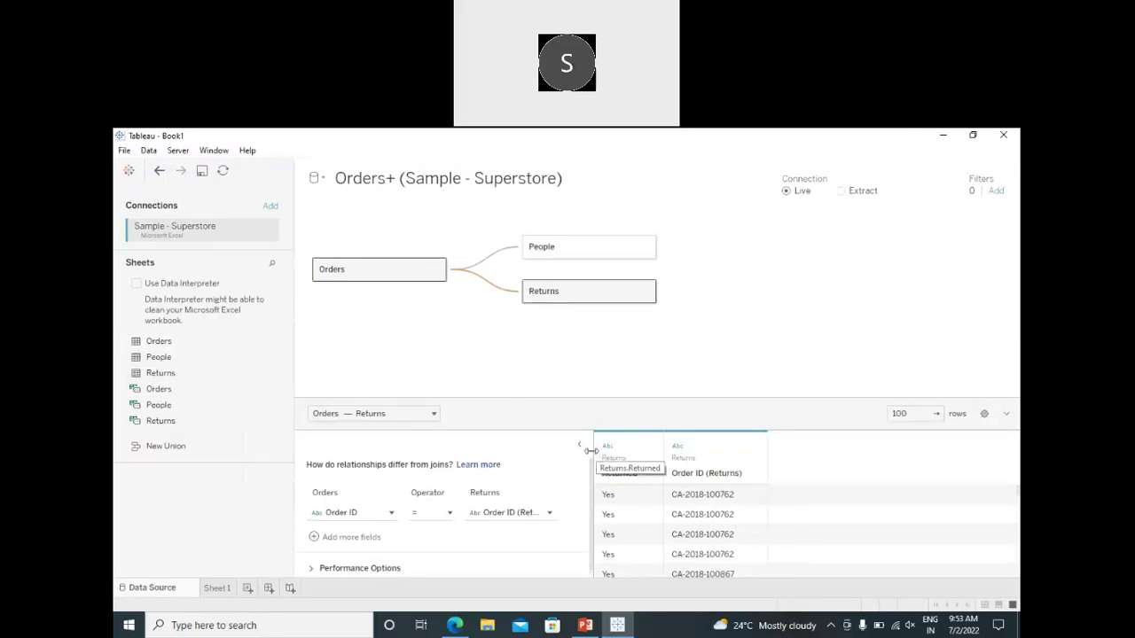
- Display the Orders table's data, collapse its table details, and enlarge the data preview grid
drag(588, 450, 373, 438)
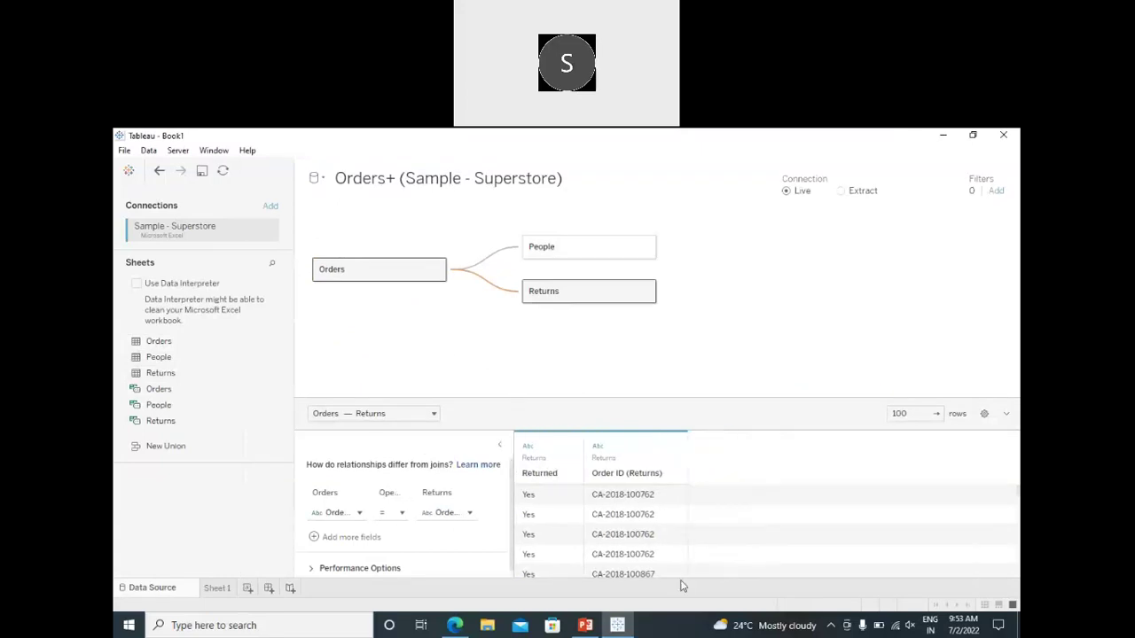
click(365, 278)
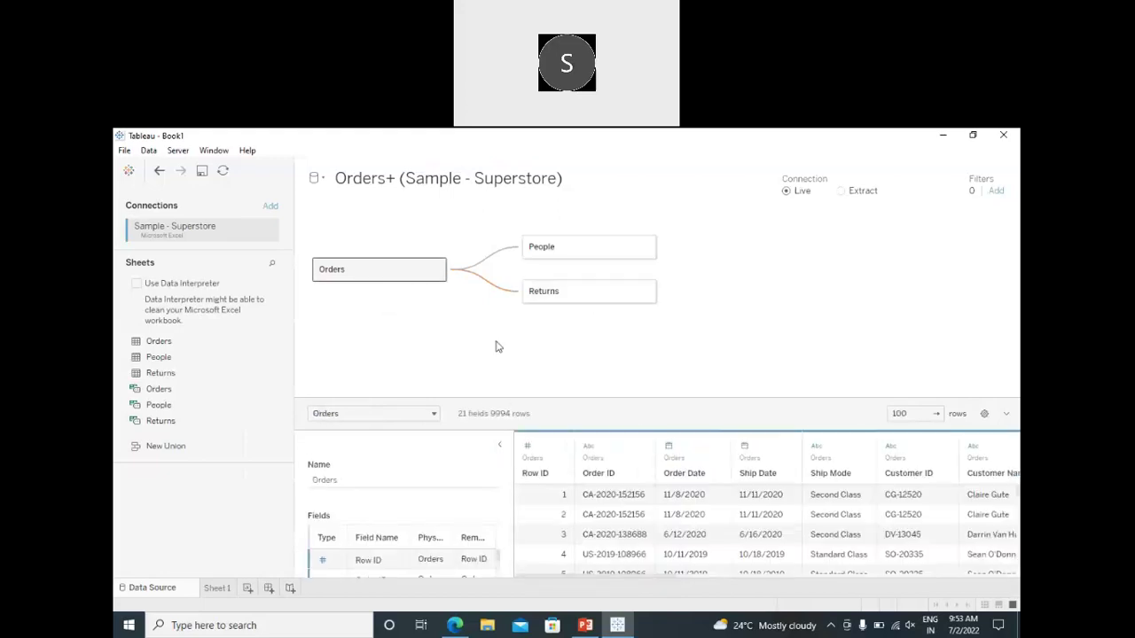
click(499, 445)
drag(575, 399, 568, 332)
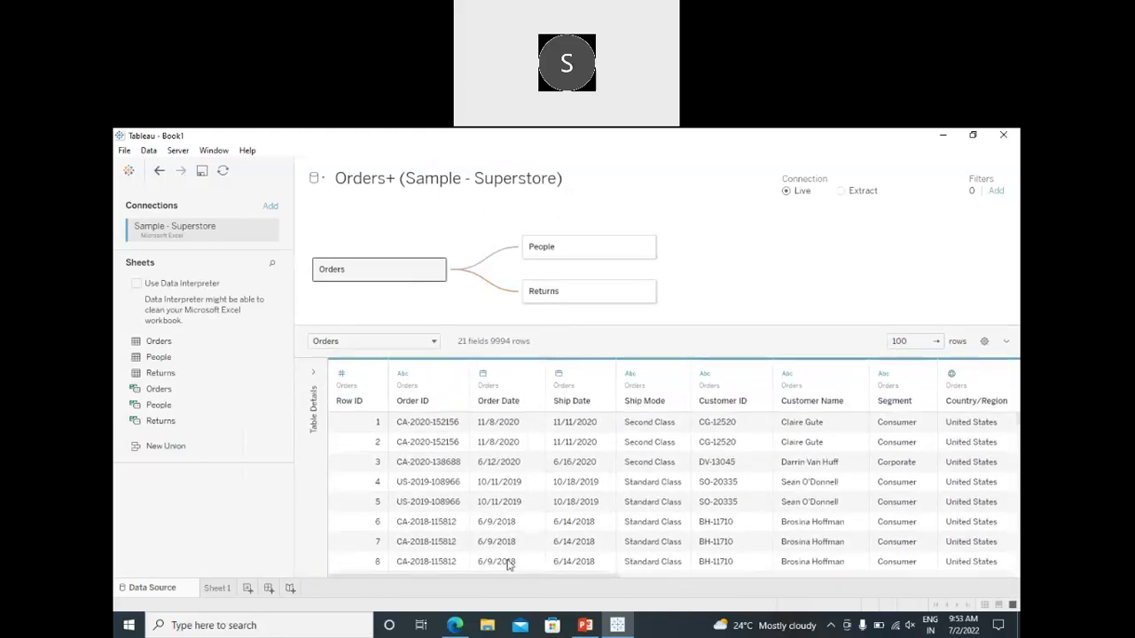
- Examine the order, shipping, customer and segment columns of the Orders table in the data preview
drag(496, 581, 425, 565)
click(426, 415)
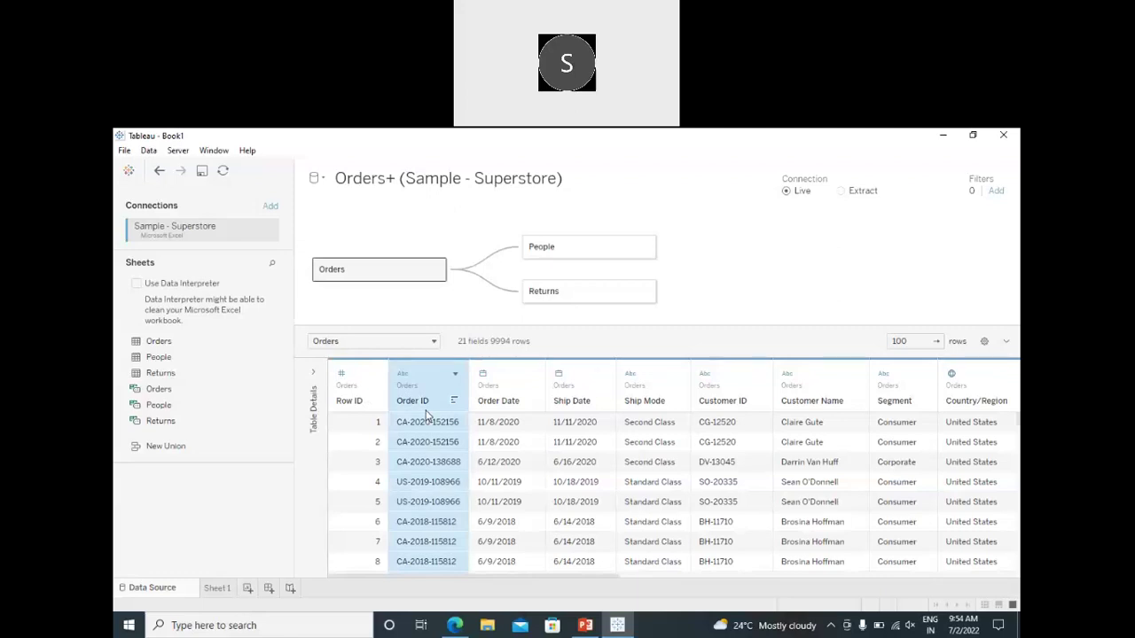
scroll(427, 415, right, 1)
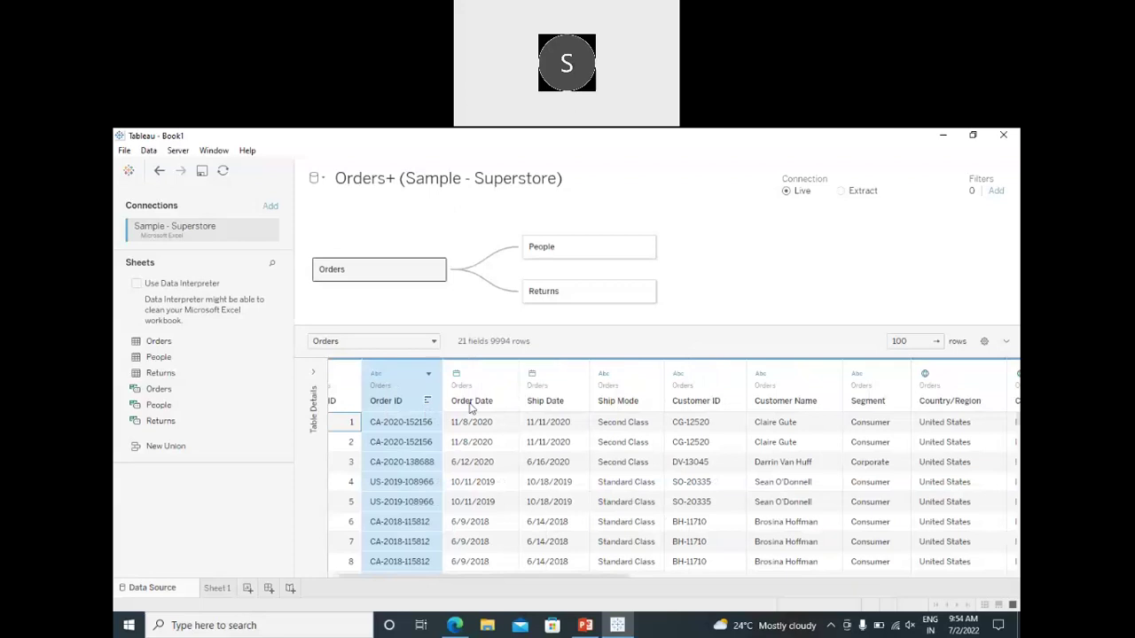
click(504, 397)
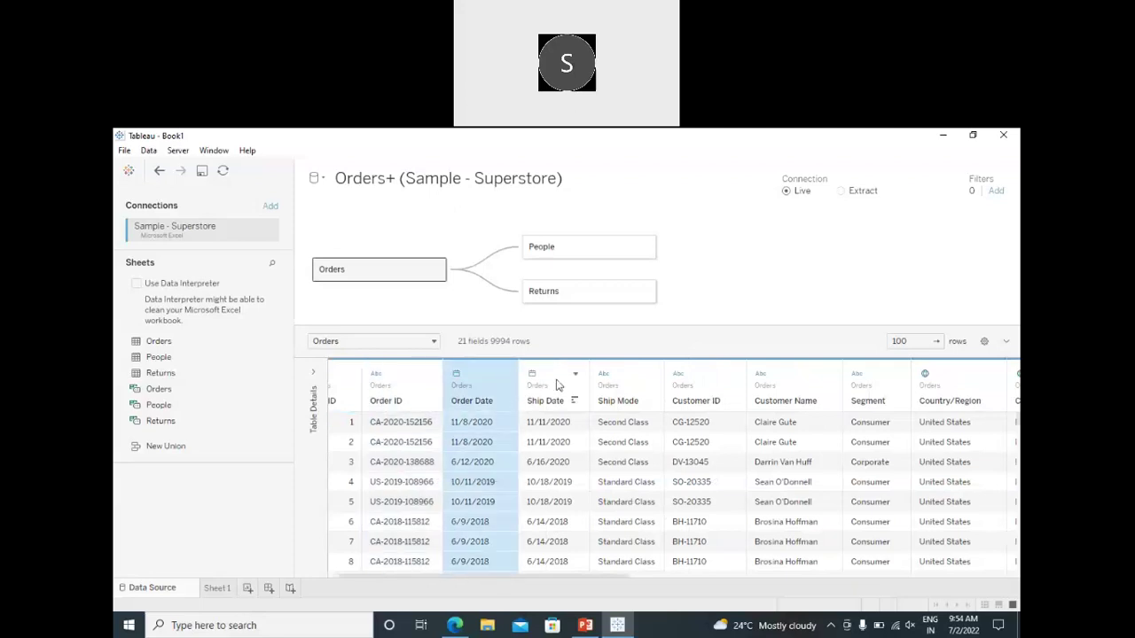
click(556, 383)
click(489, 393)
click(557, 384)
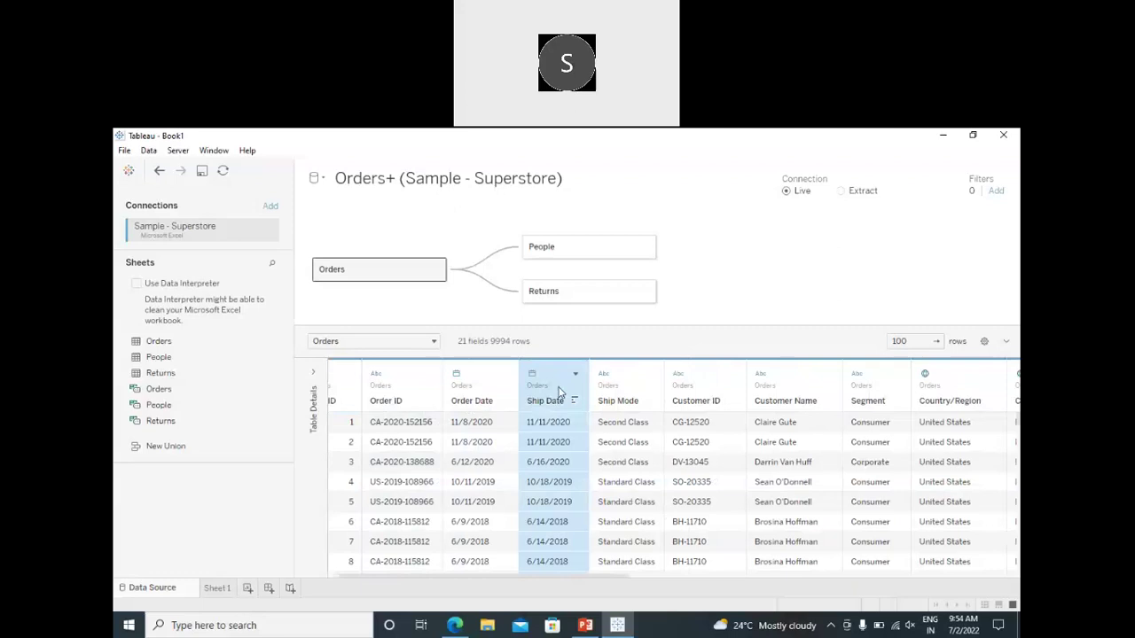
click(625, 385)
scroll(612, 476, down, 2)
scroll(612, 476, down, 13)
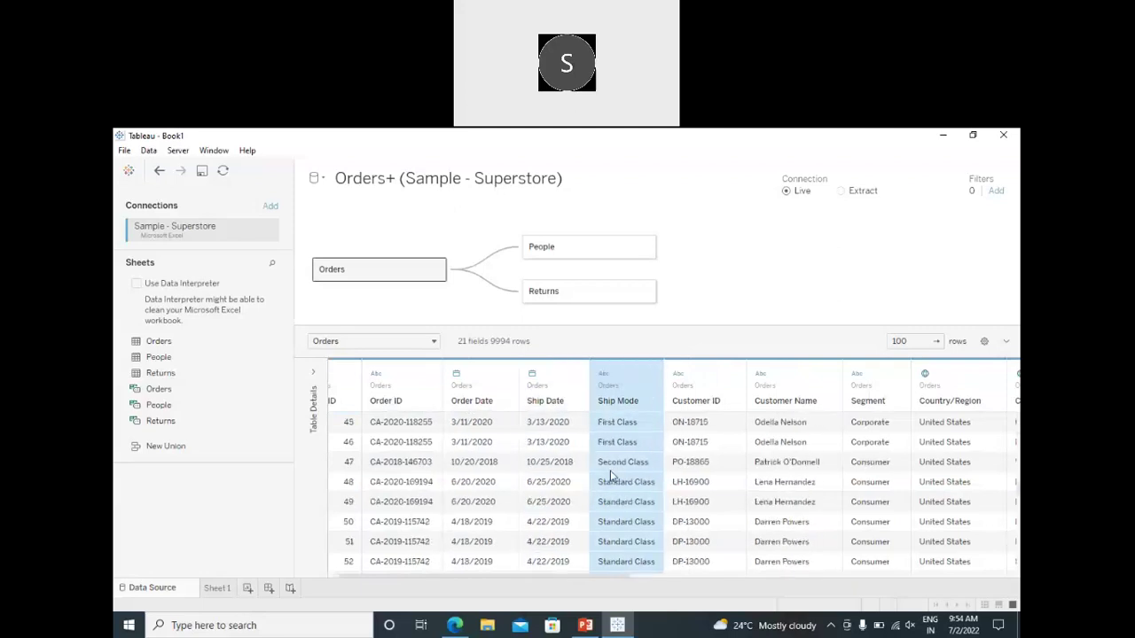
scroll(610, 476, down, 8)
scroll(610, 477, down, 1)
click(720, 390)
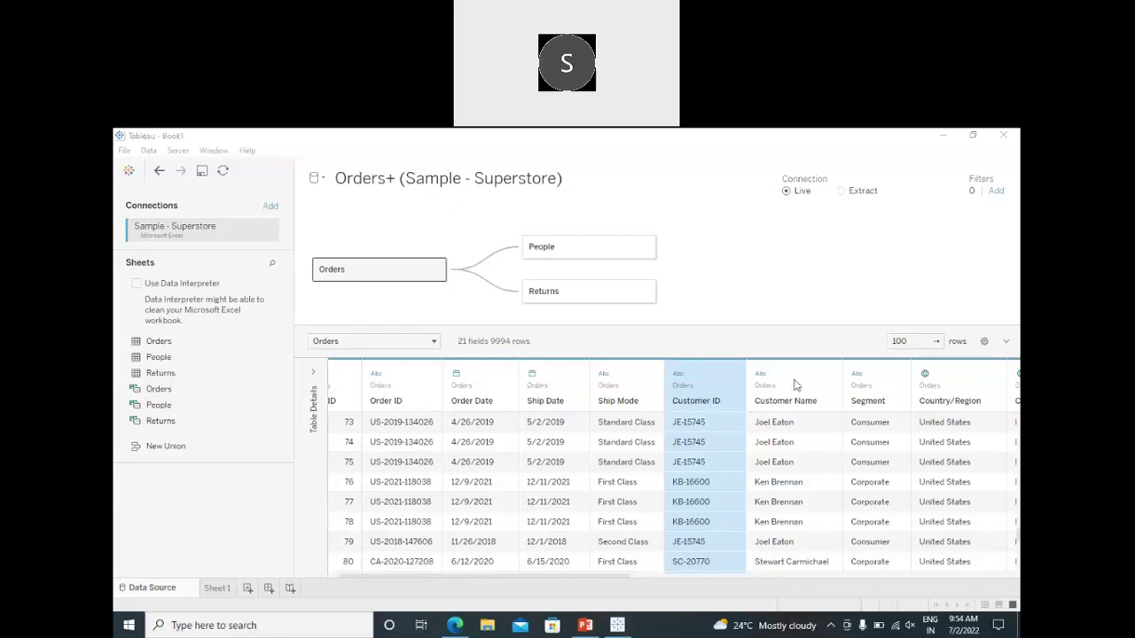
click(884, 405)
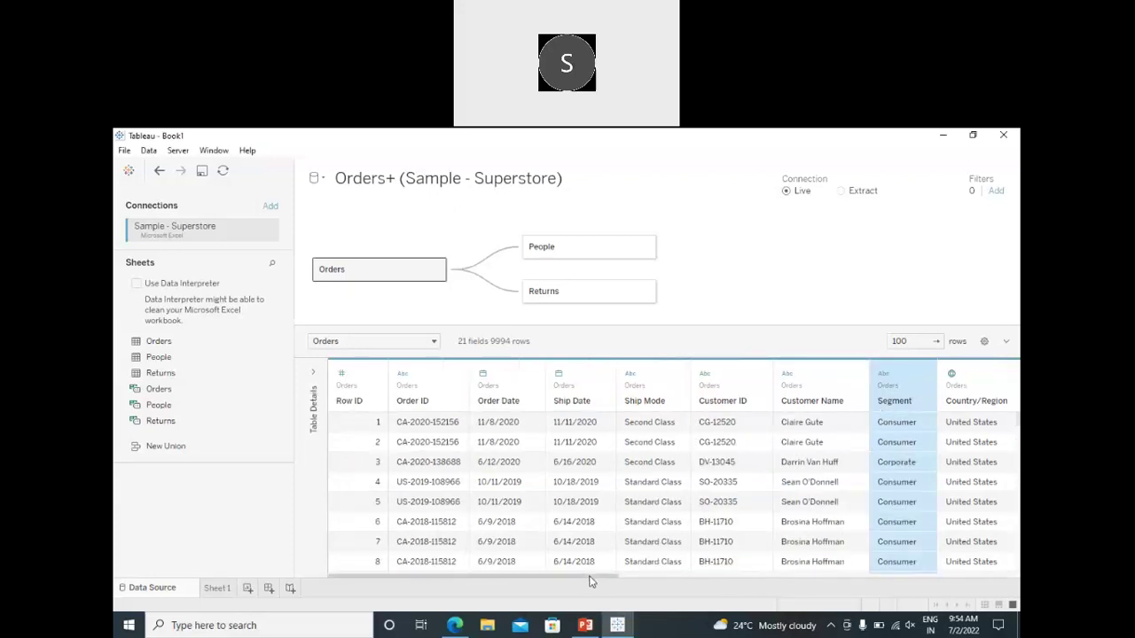
- Review the Country/Region, City, State and Postal Code columns of Orders, sorting the preview by State in ascending order
drag(612, 586, 809, 586)
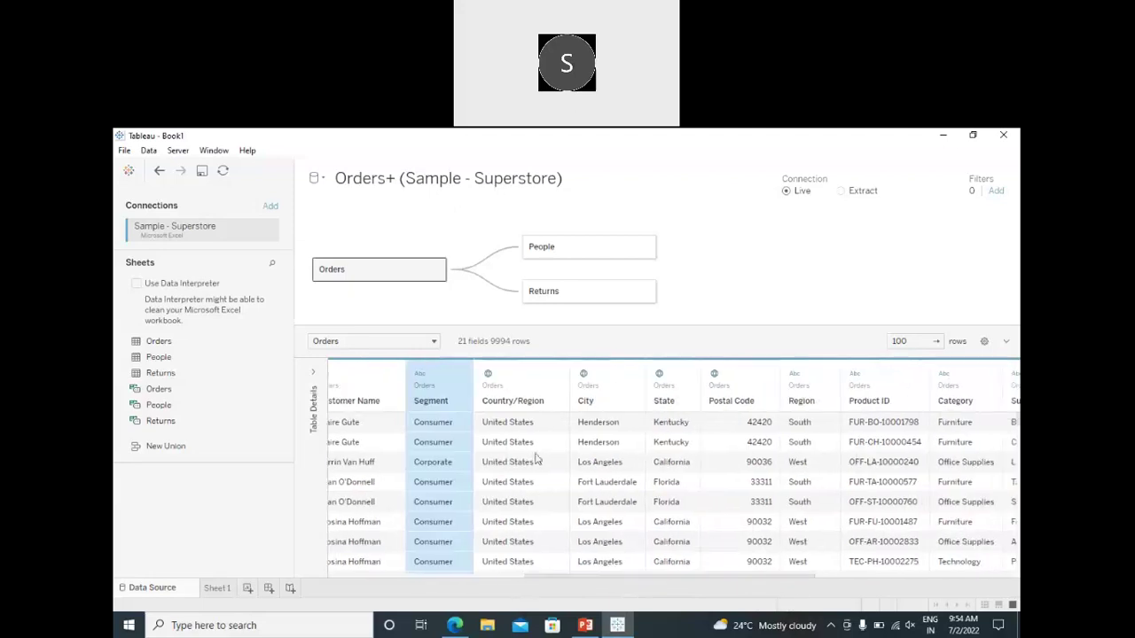
click(543, 415)
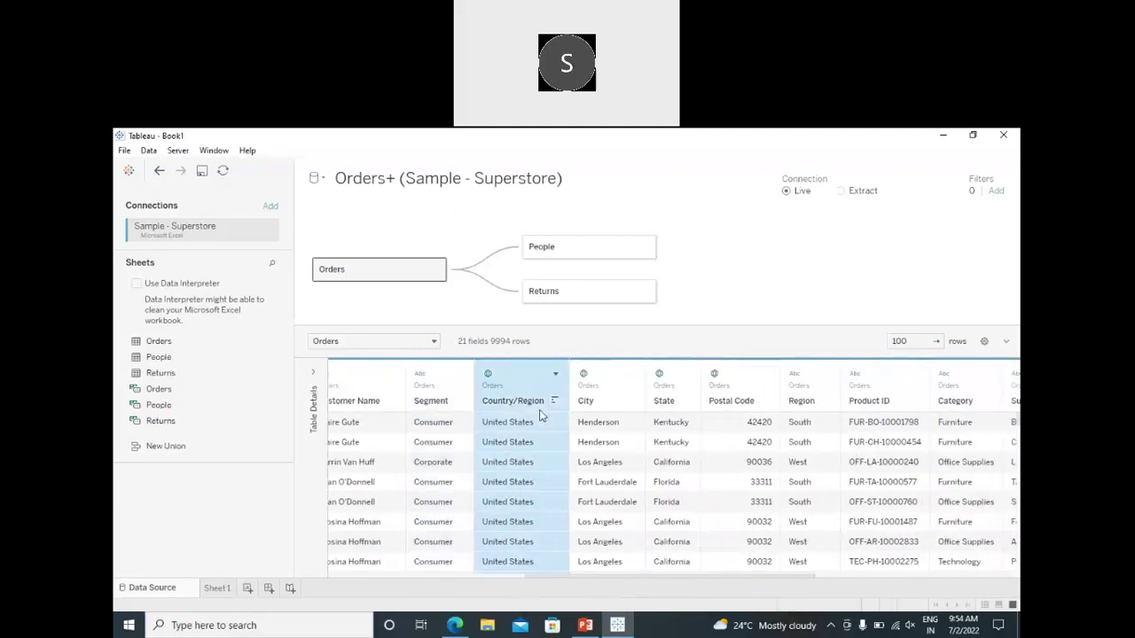
click(609, 412)
click(682, 400)
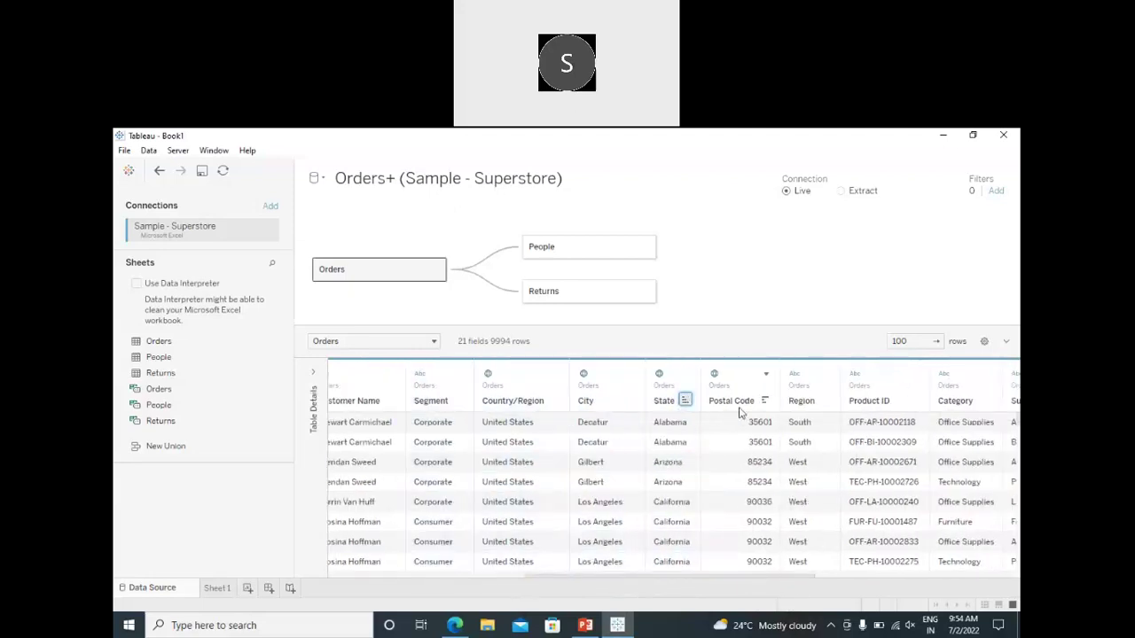
click(741, 412)
- Sort the Orders preview by Region in ascending order and review the product, Sales, Quantity, Discount and Profit columns
drag(641, 577, 765, 578)
click(527, 399)
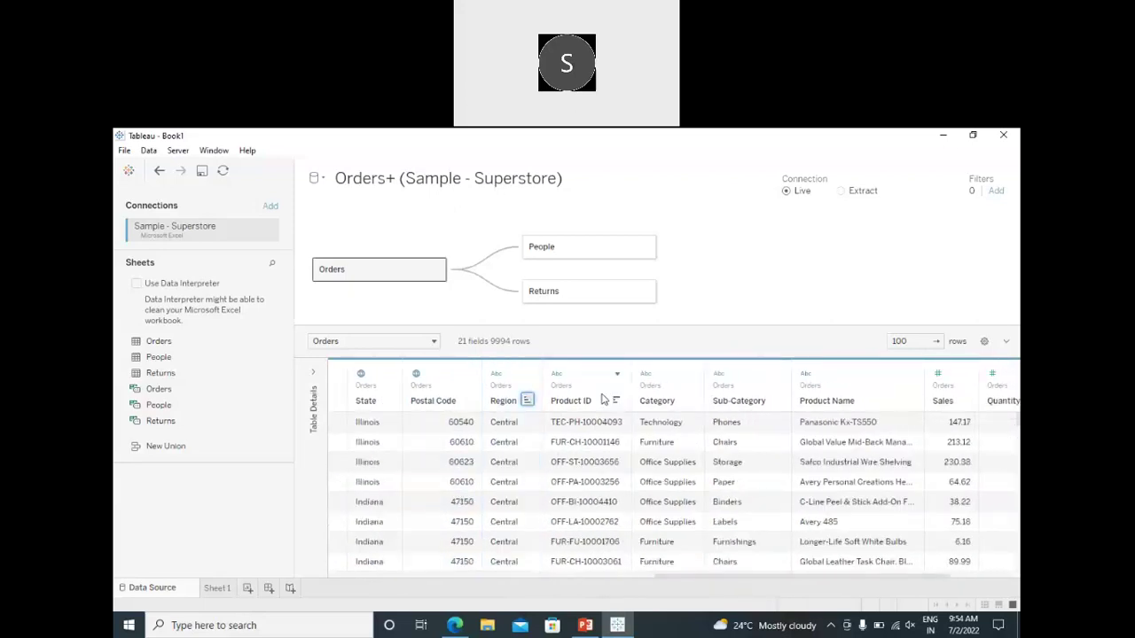
click(589, 390)
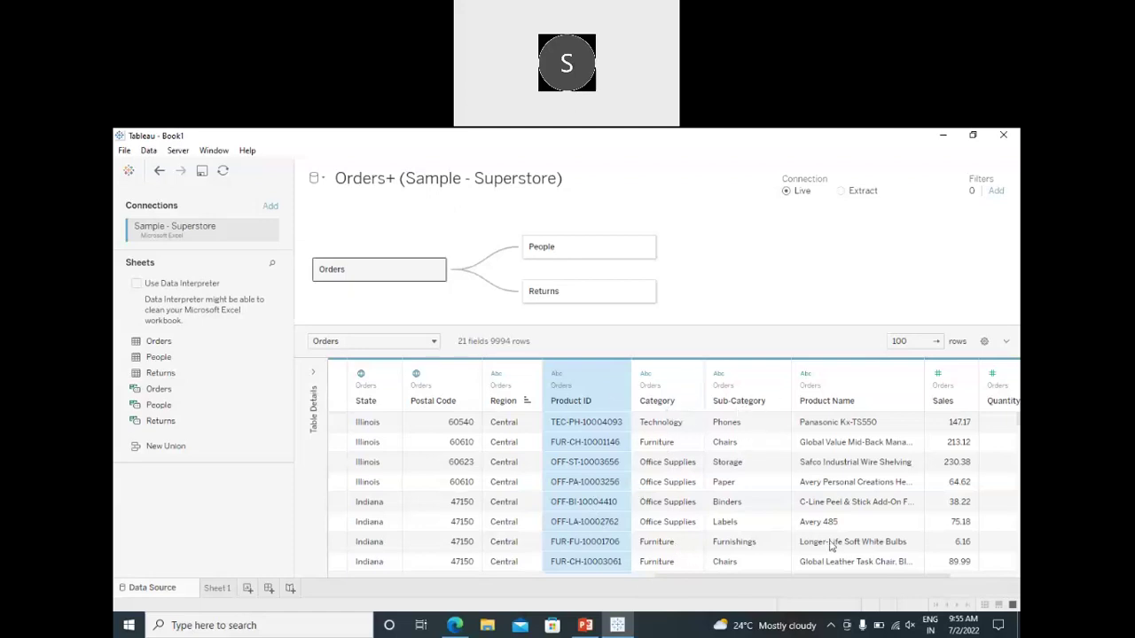
drag(761, 578, 886, 577)
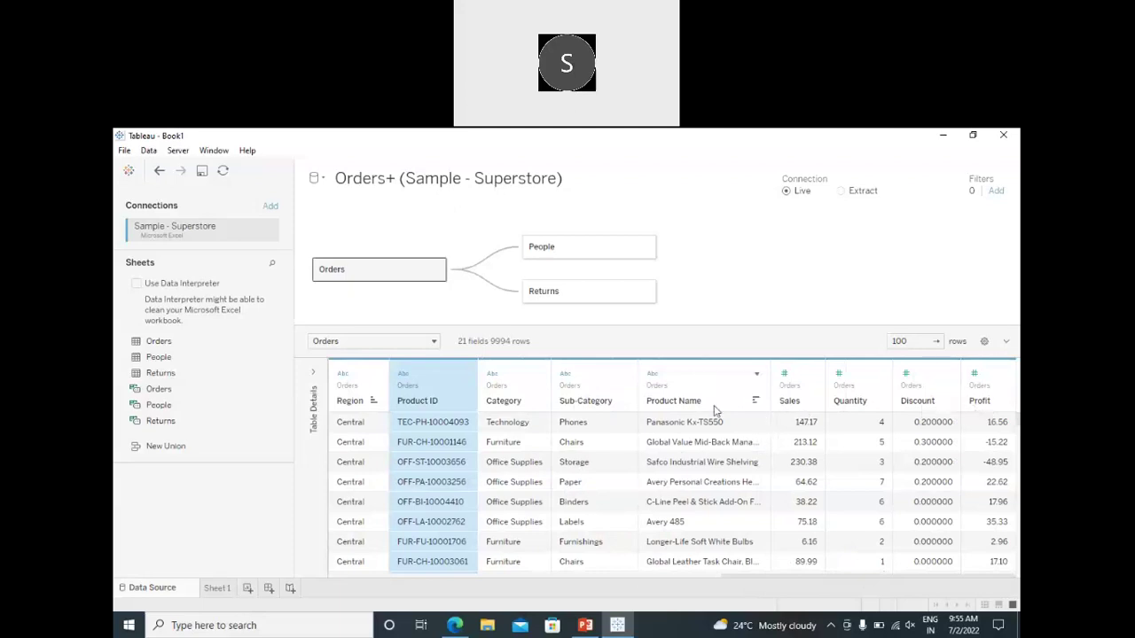
drag(735, 581, 859, 576)
drag(724, 577, 386, 433)
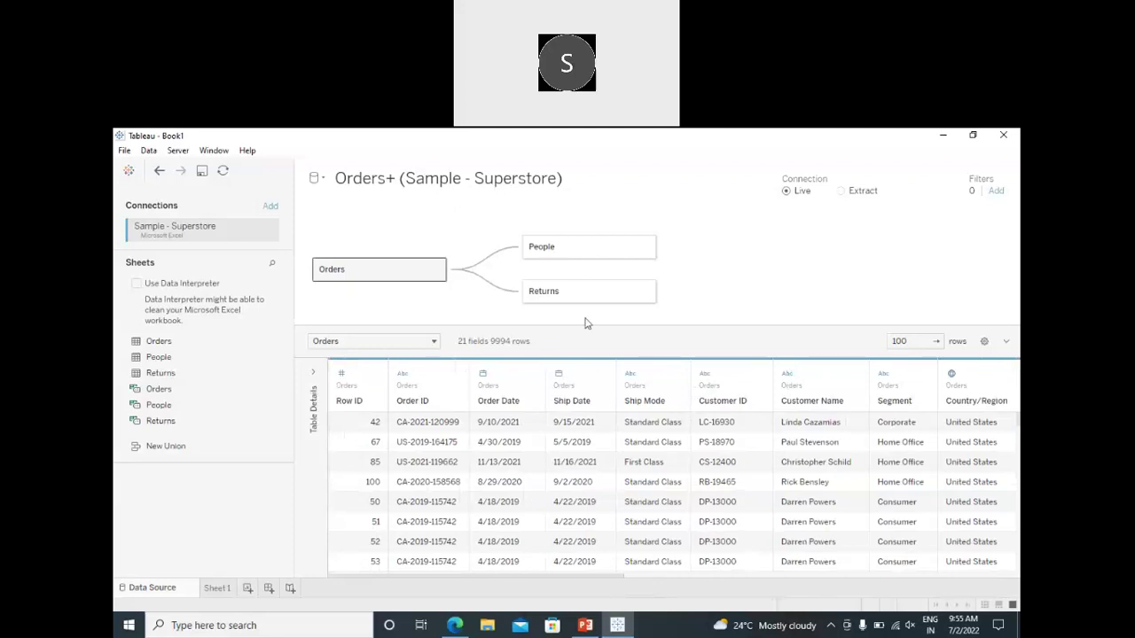
- Go to Sheet 1 with the Orders+ (Sample - Superstore) data source
click(215, 588)
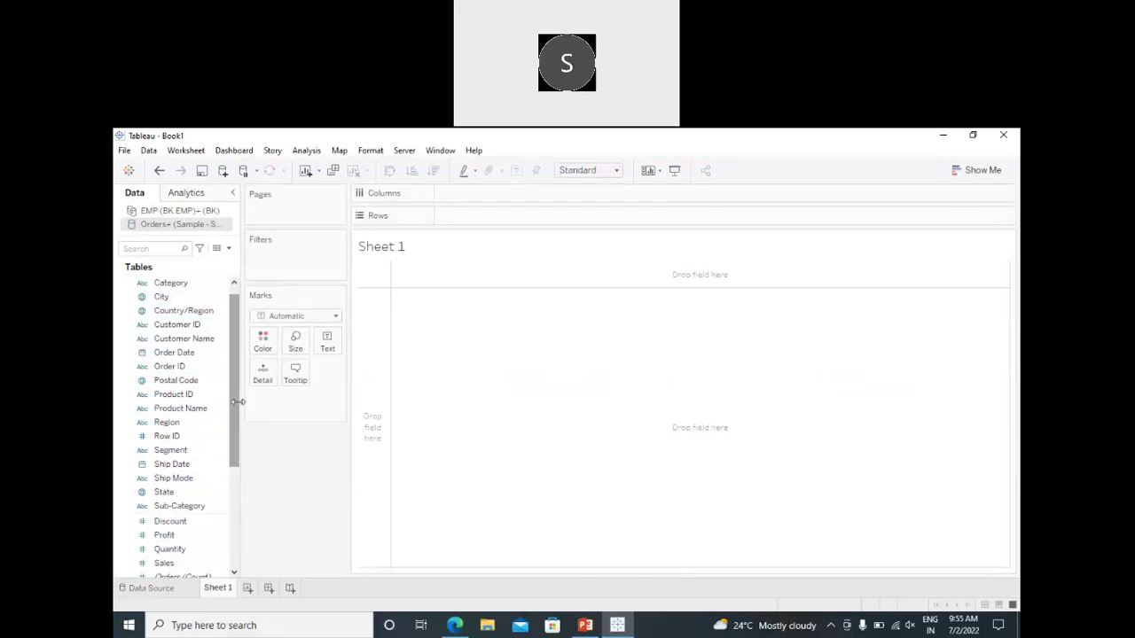
- Place Sales on Rows as a sum, and replace it there with the Segment dimension
drag(235, 398, 236, 423)
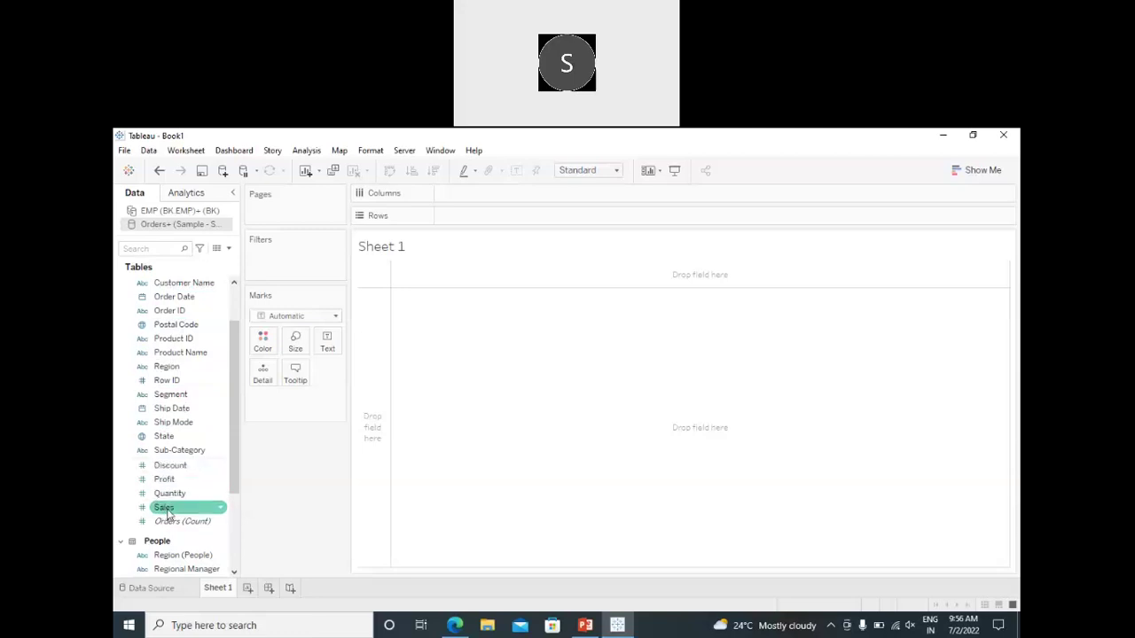
drag(165, 510, 423, 519)
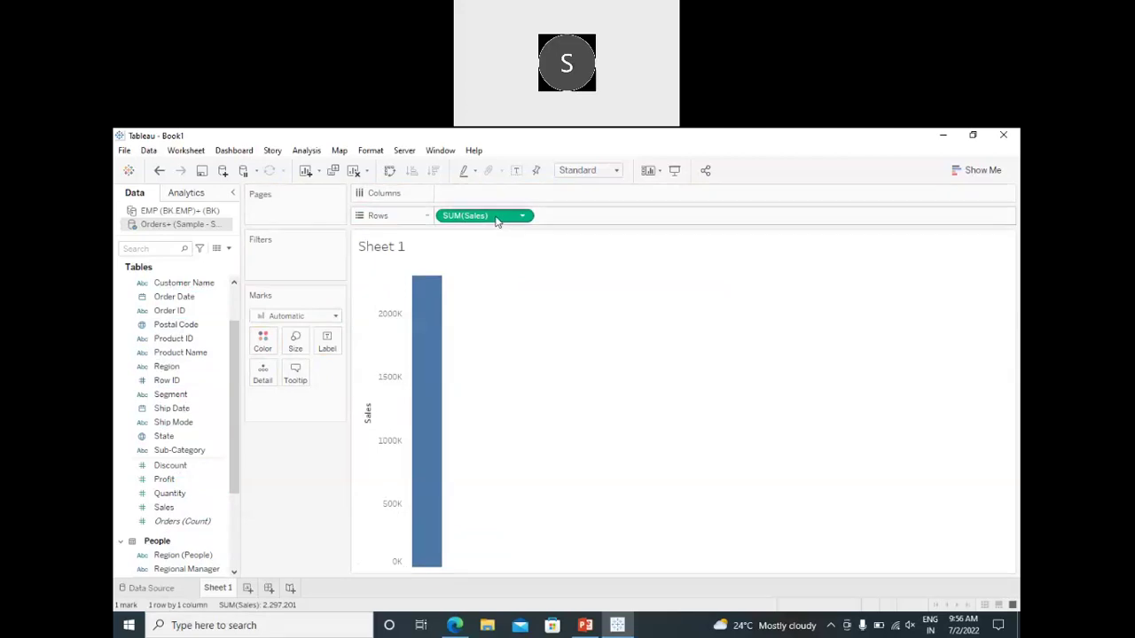
mouse_move(497, 222)
mouse_down()
mouse_move(173, 406)
mouse_move(497, 223)
mouse_up()
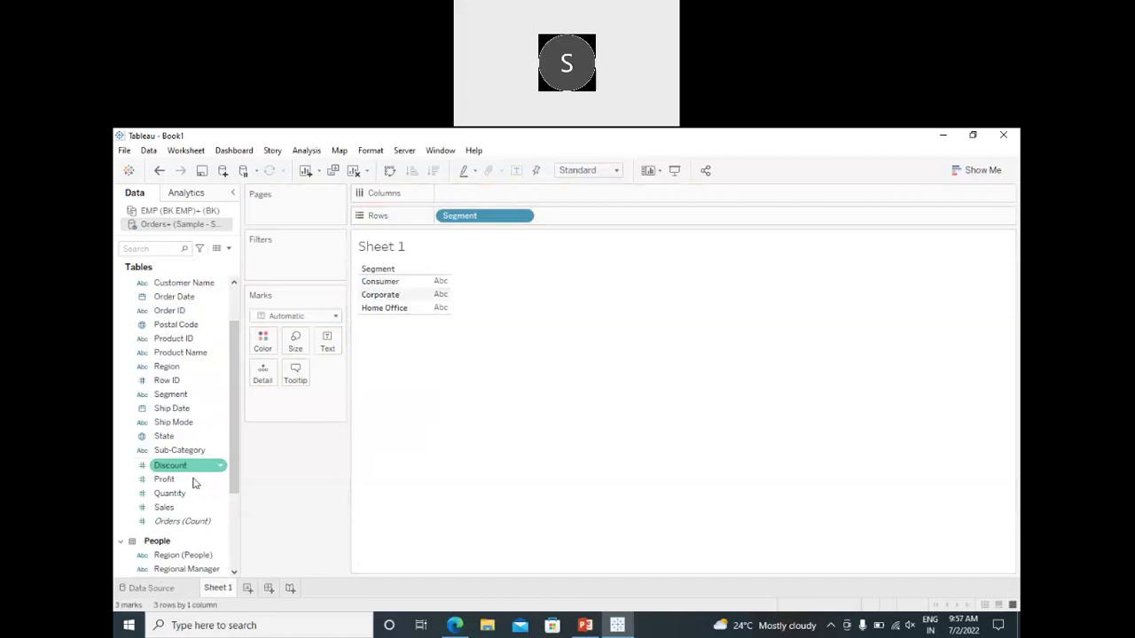
- Widen the Data pane and convert the Order ID dimension of Orders into a distinct-count measure
drag(240, 450, 283, 454)
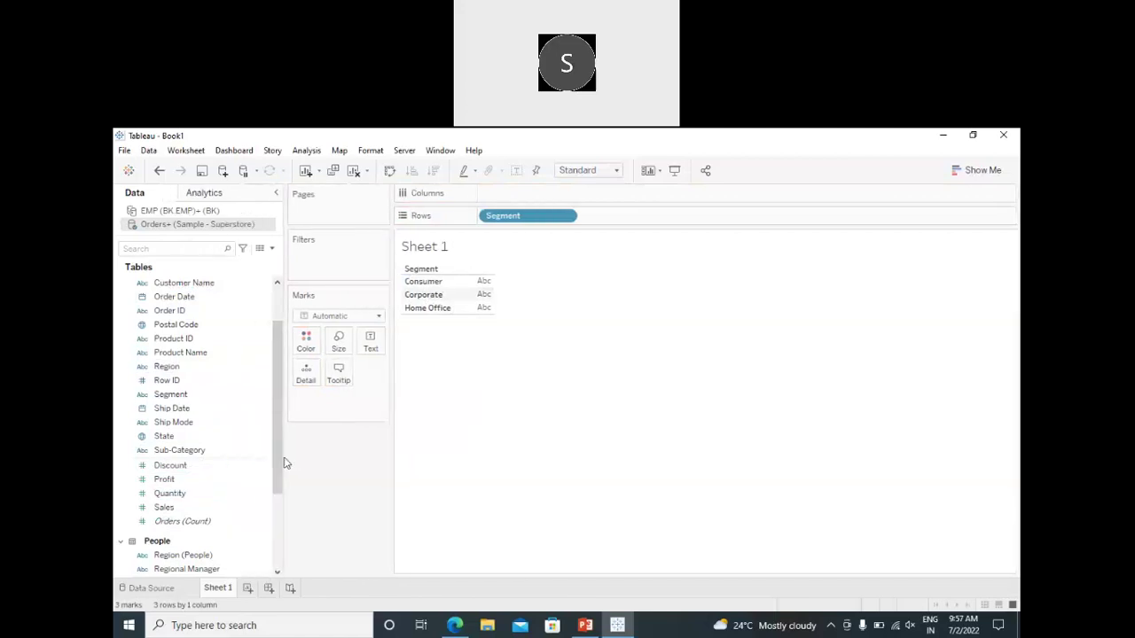
click(232, 395)
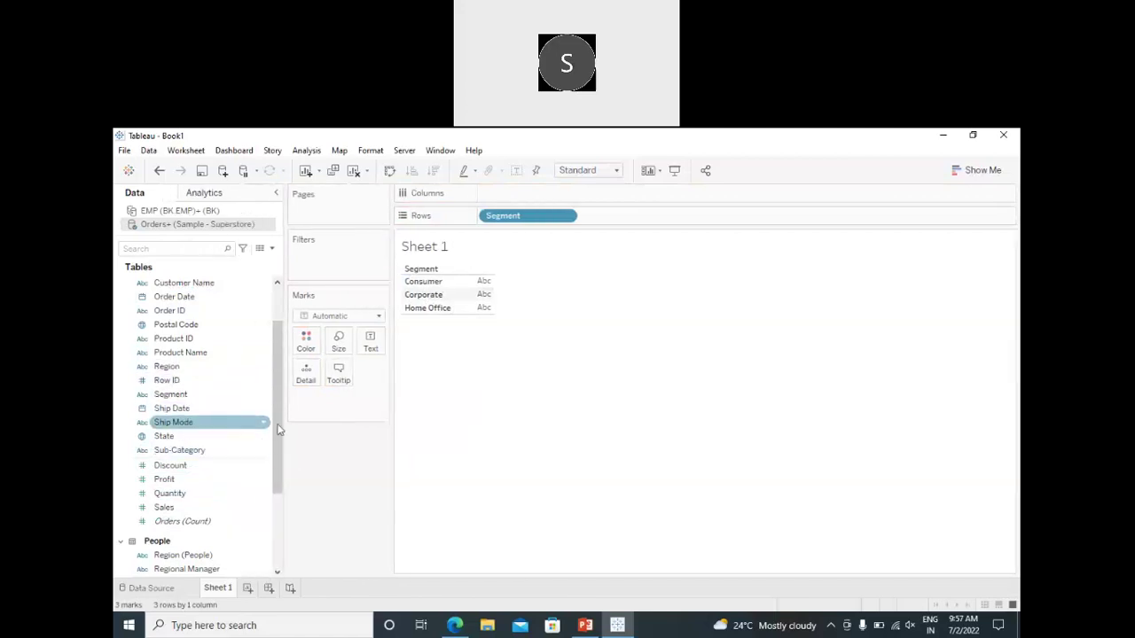
drag(282, 396, 278, 390)
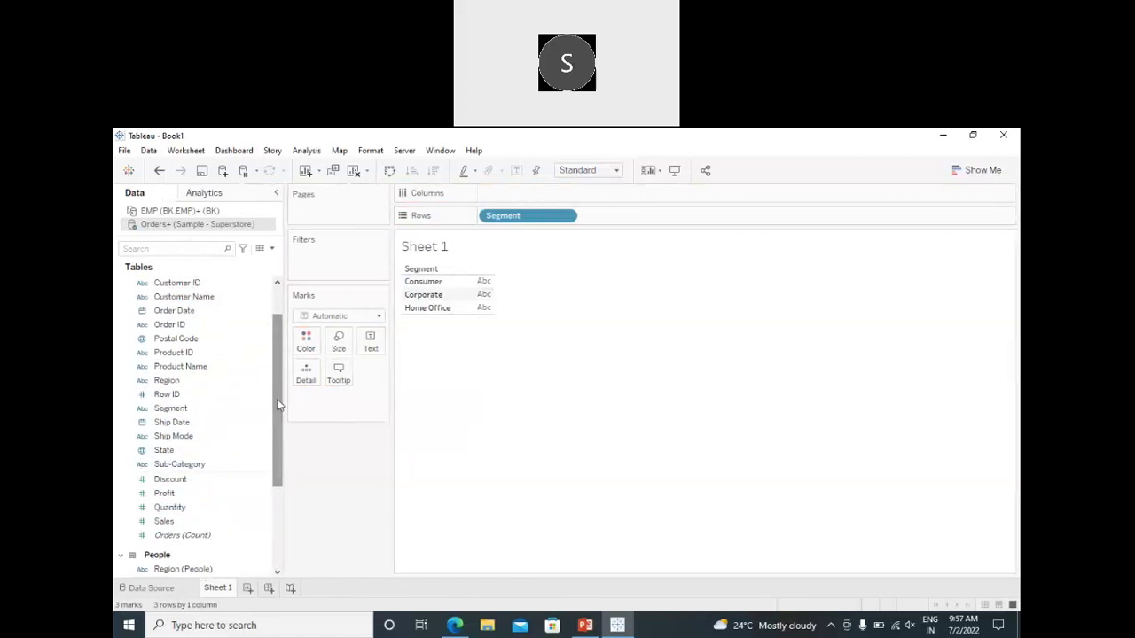
scroll(277, 406, down, 2)
scroll(280, 404, up, 1)
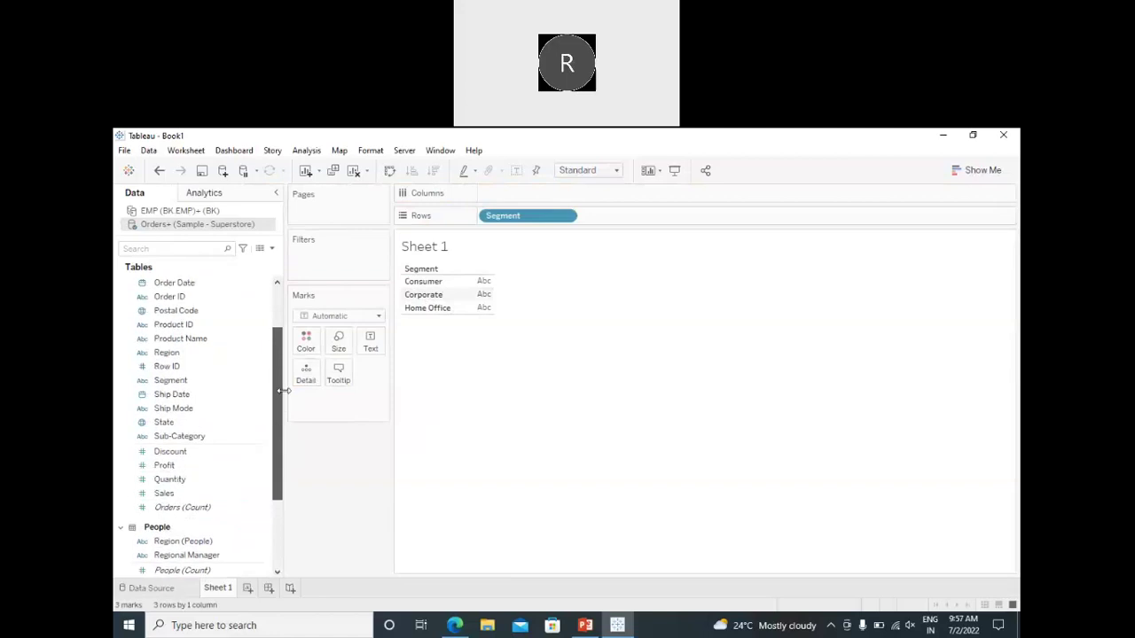
click(180, 496)
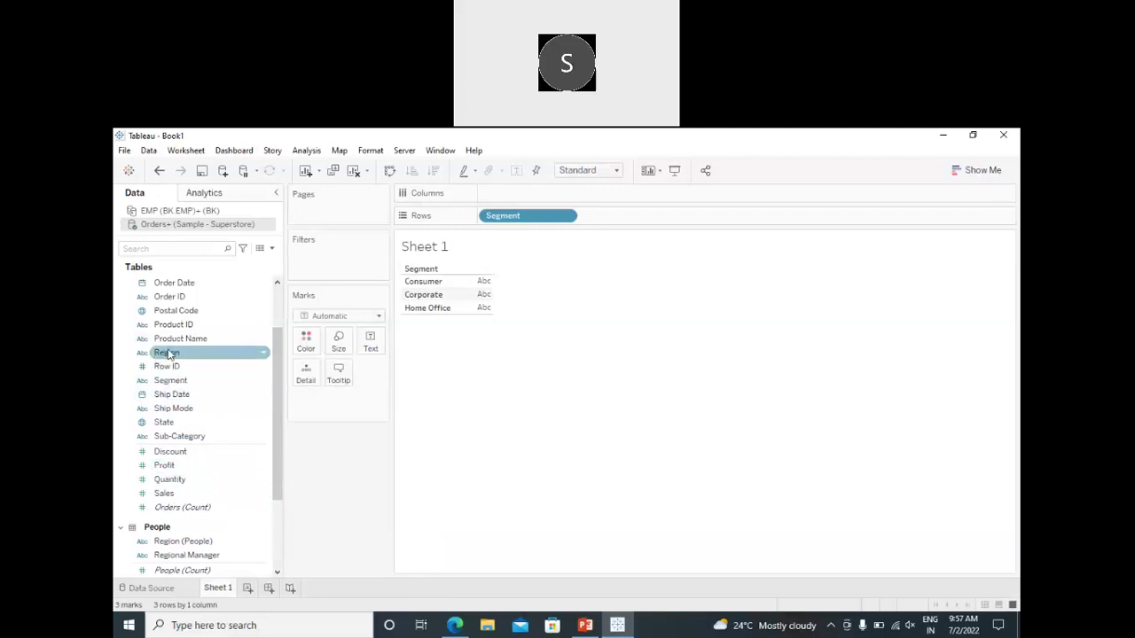
click(168, 296)
drag(222, 353, 173, 470)
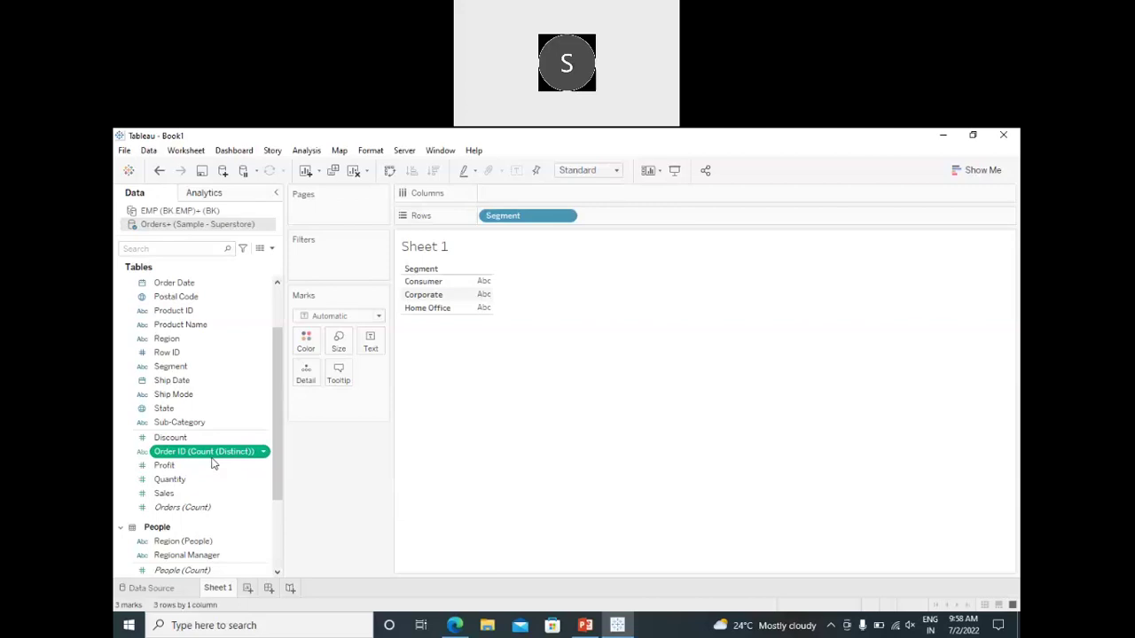
- Convert the Customer Name dimension of Orders into a distinct-count measure
scroll(186, 390, up, 2)
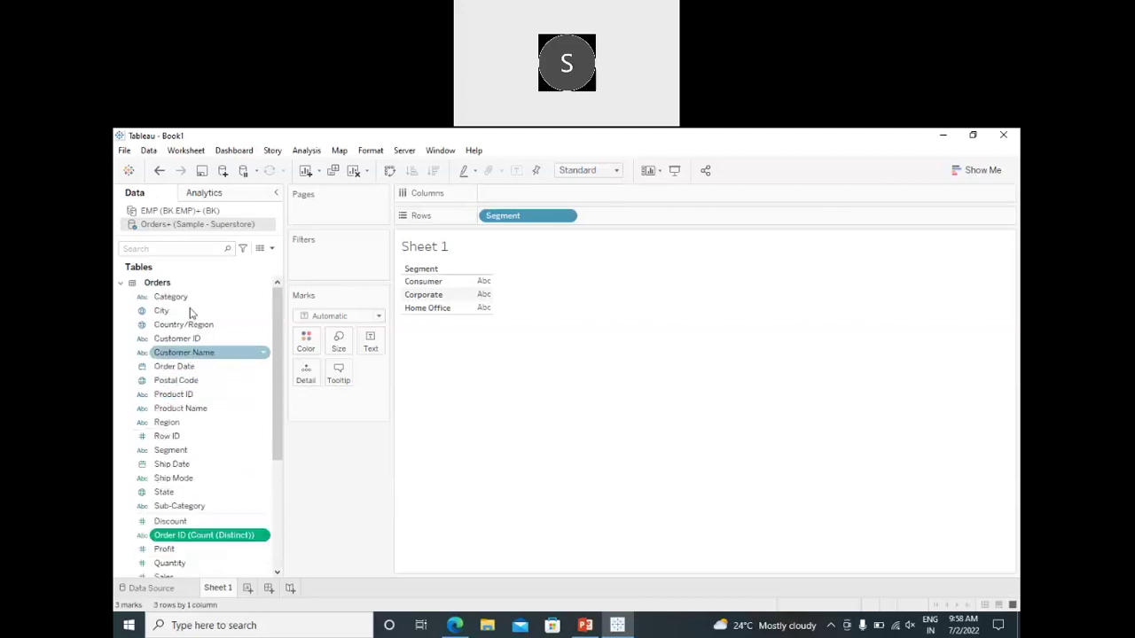
click(202, 357)
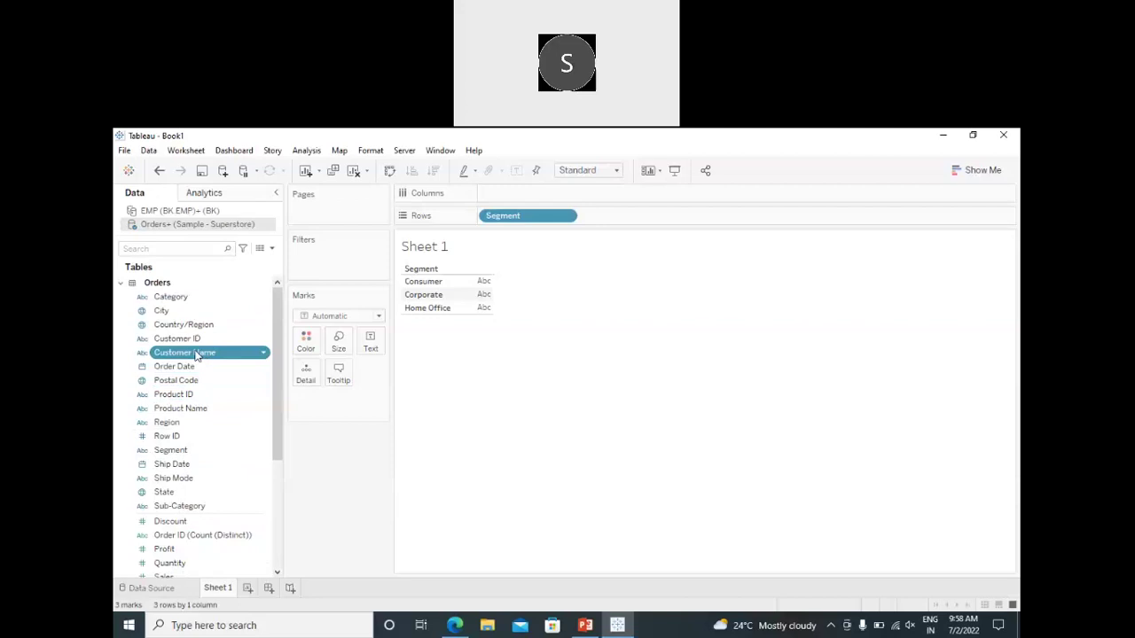
drag(201, 360, 215, 514)
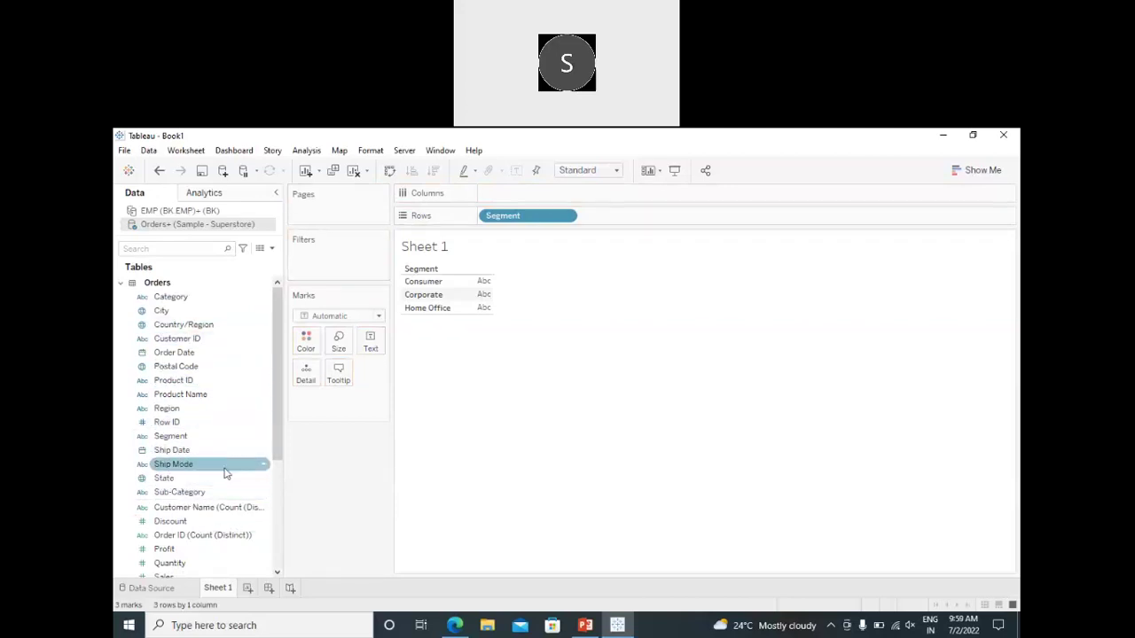
- Convert the Sales measure into a dimension, put it on Rows in place of Segment, and look through its individual values
scroll(222, 474, down, 3)
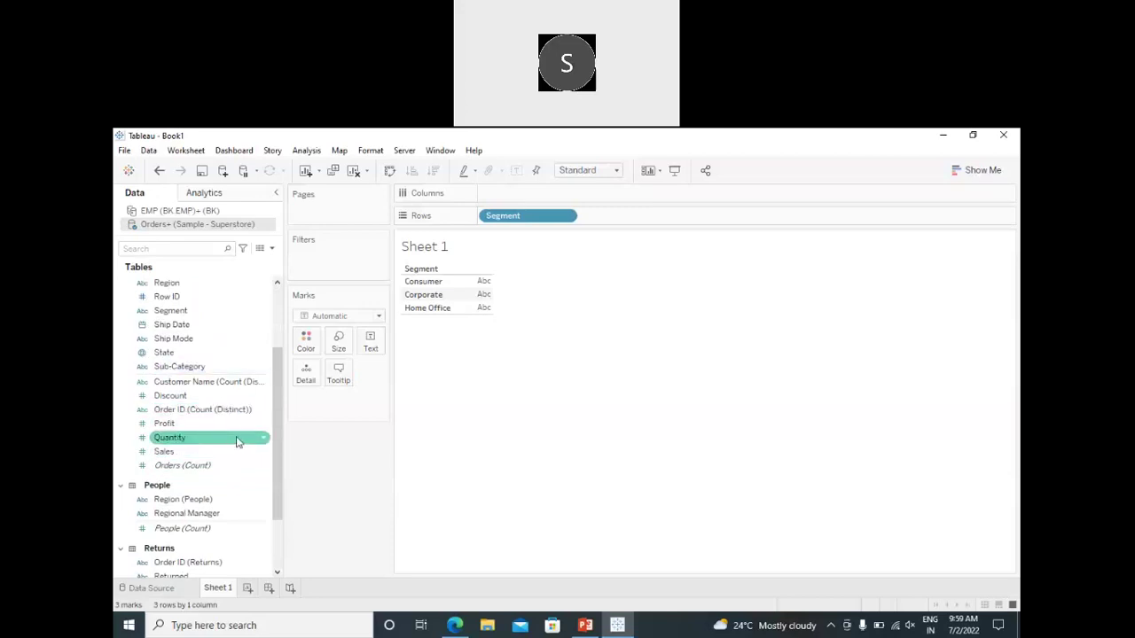
drag(199, 452, 186, 312)
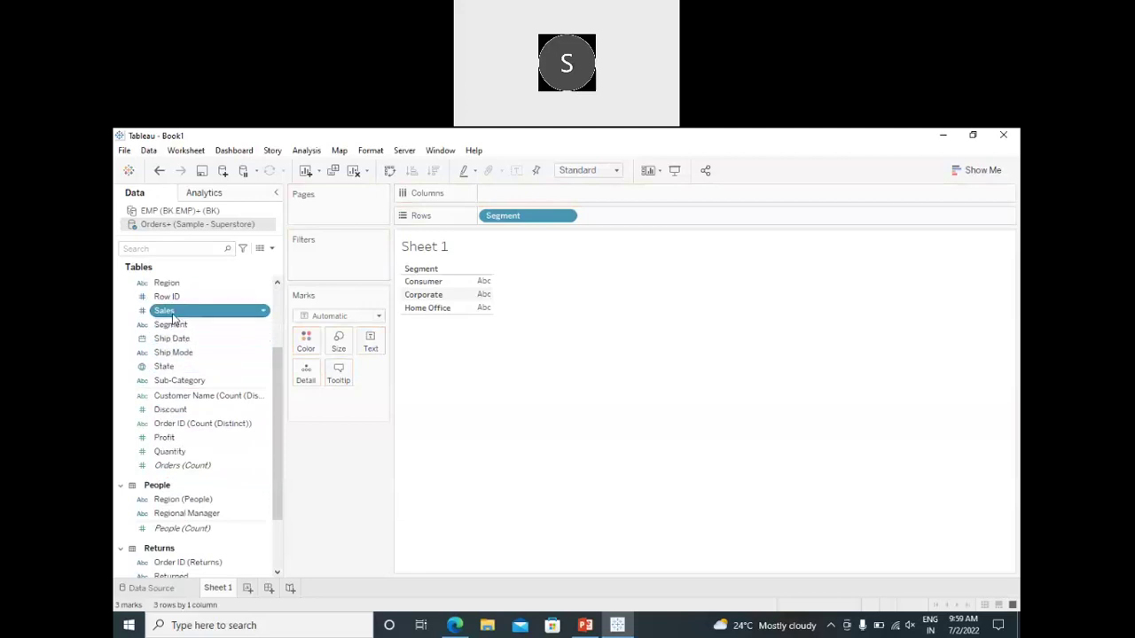
drag(203, 316, 443, 514)
scroll(417, 394, down, 8)
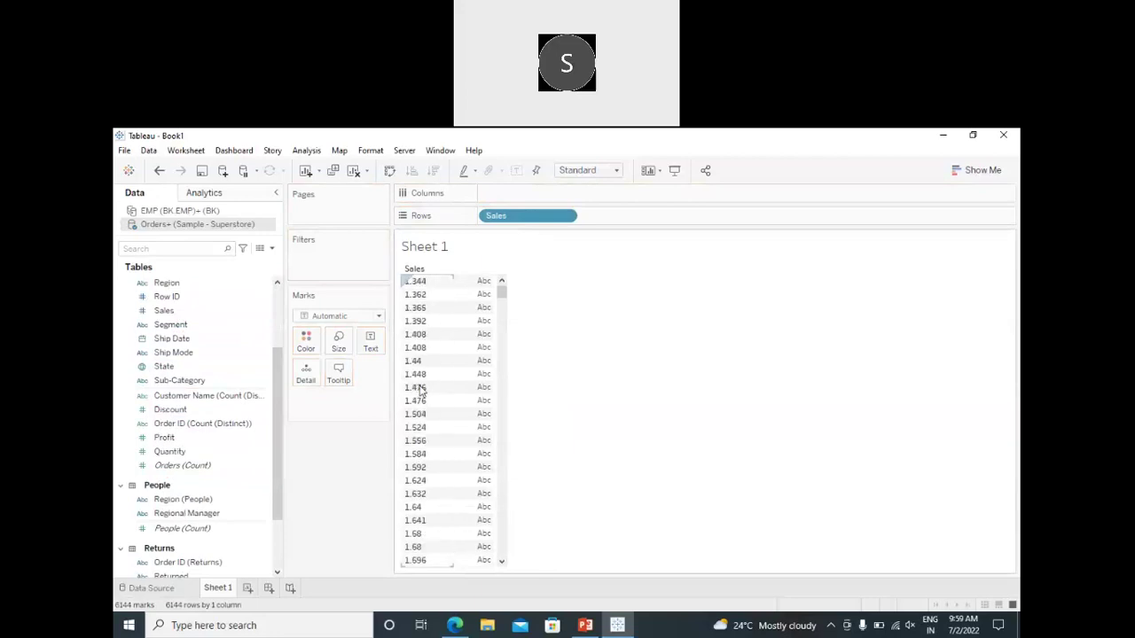
scroll(421, 390, down, 10)
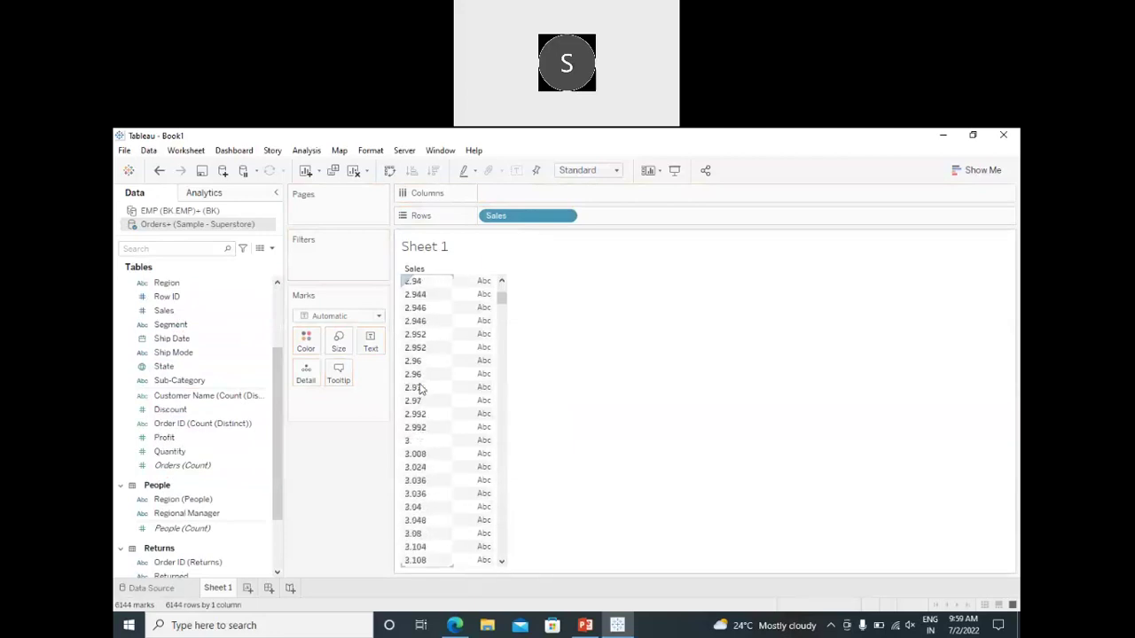
scroll(420, 388, down, 3)
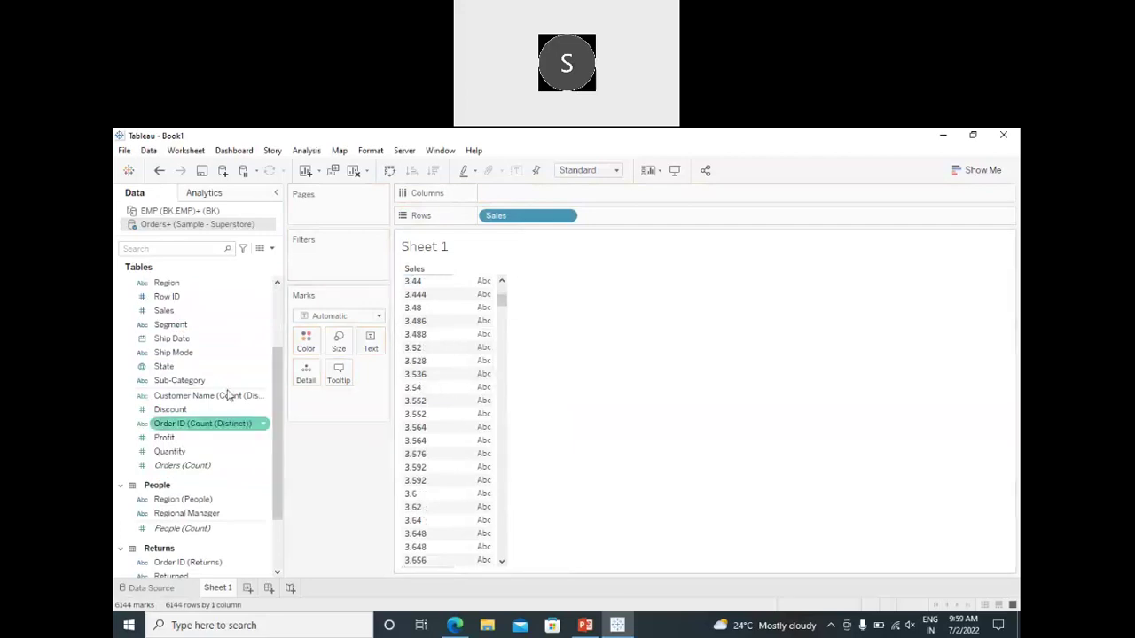
- Add Segment to the view and place it on Rows ahead of Sales
double_click(191, 324)
click(204, 381)
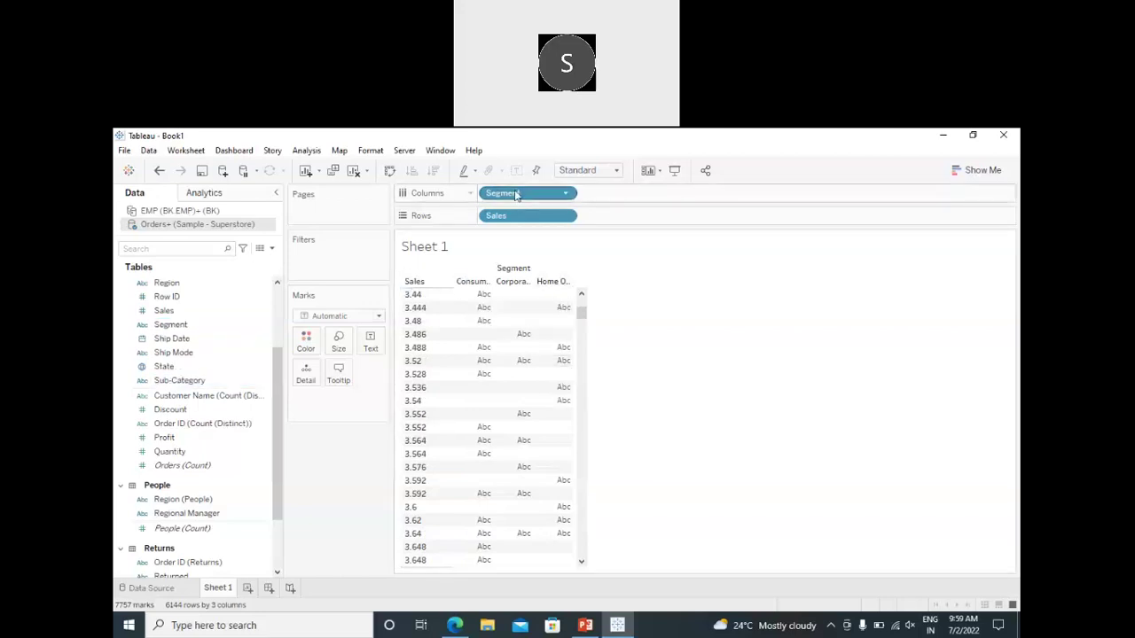
drag(508, 193, 484, 215)
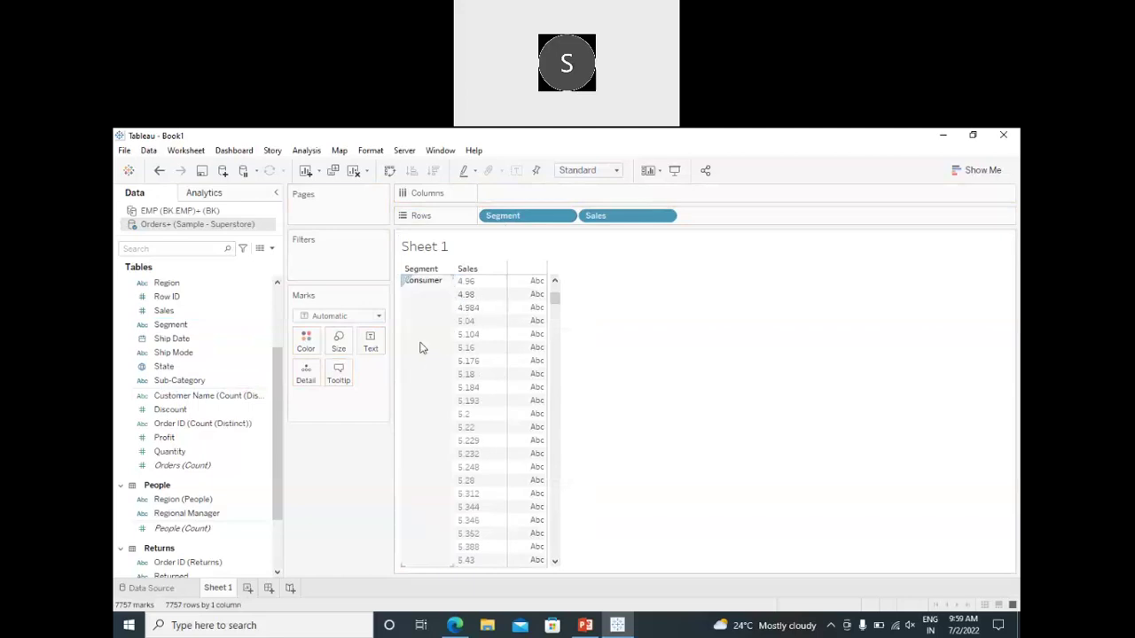
- Examine the individual Sales values listed under the Consumer and Corporate segments
scroll(430, 316, down, 4)
scroll(430, 316, down, 8)
scroll(426, 318, down, 8)
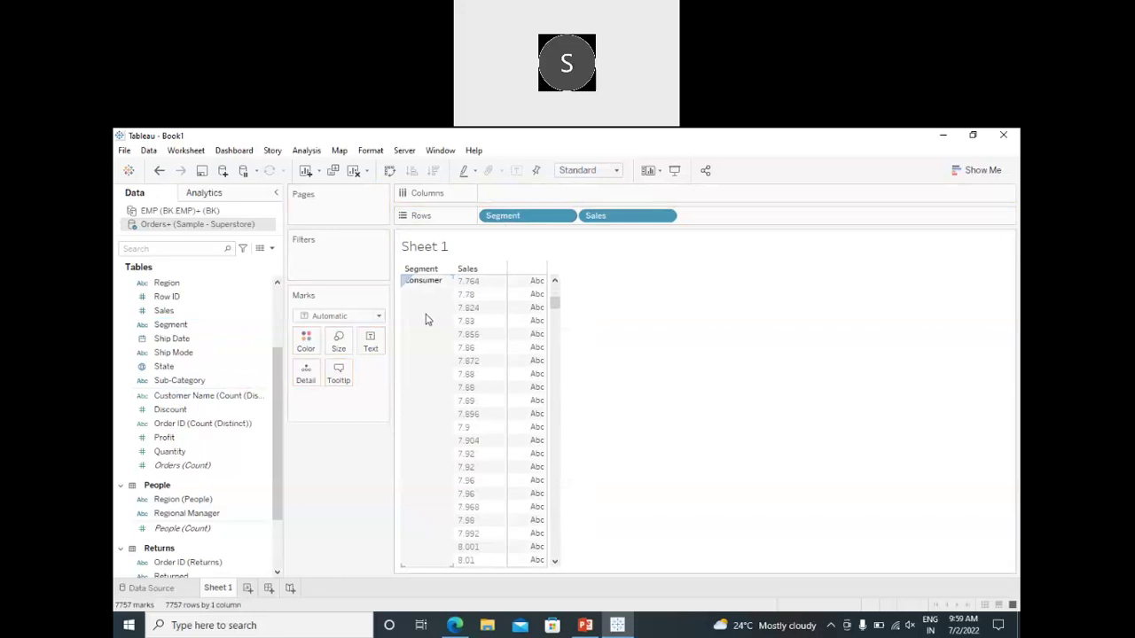
drag(554, 304, 552, 497)
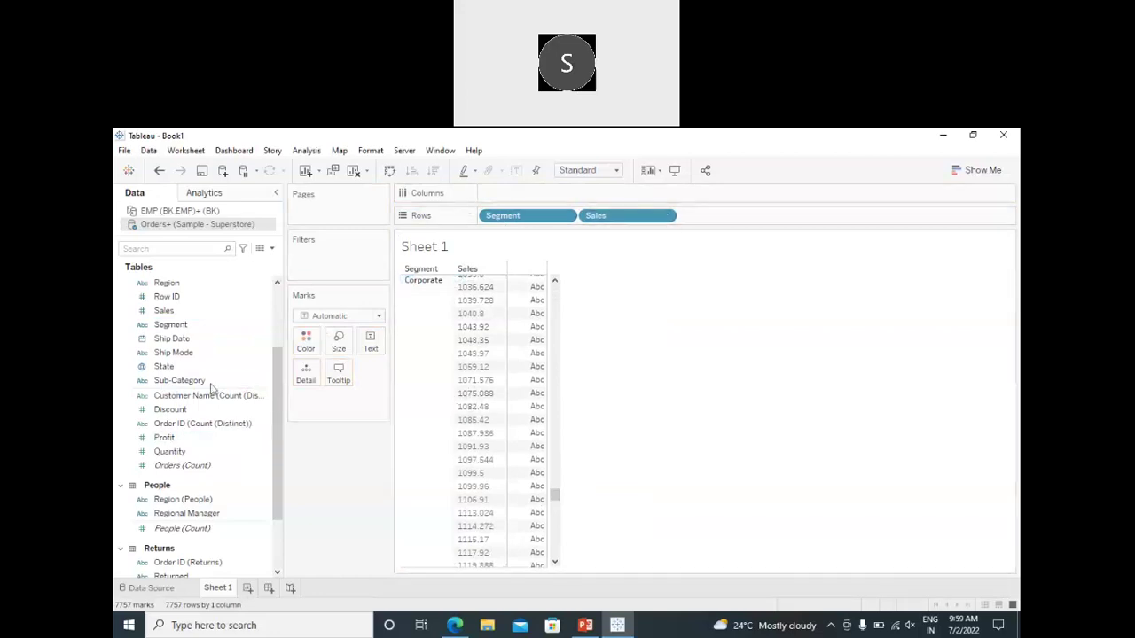
click(203, 325)
click(196, 311)
click(447, 324)
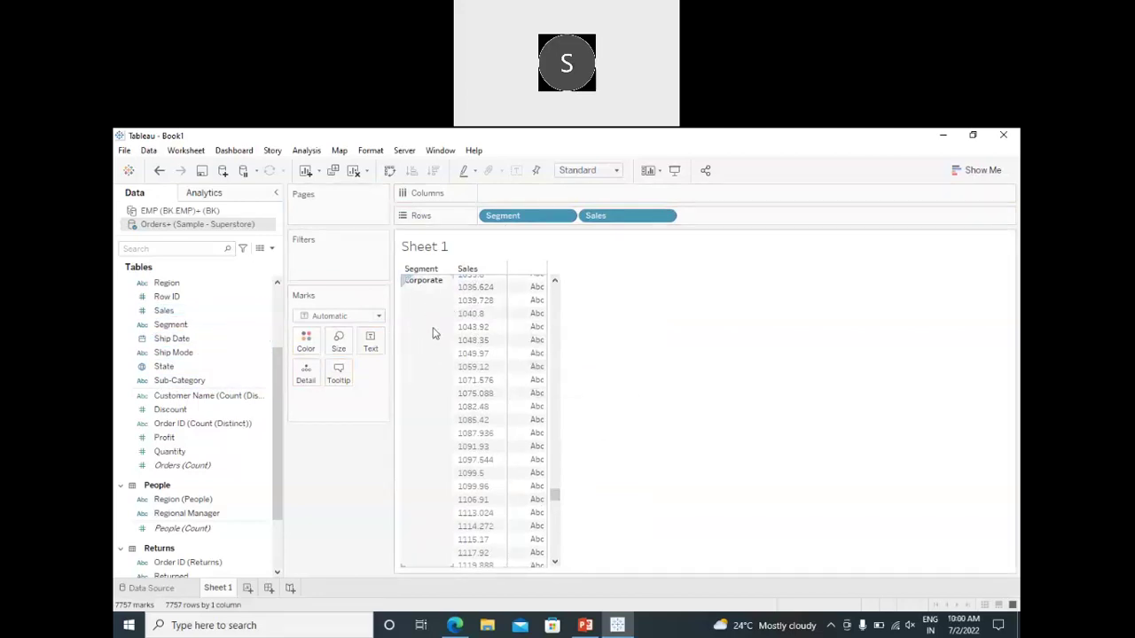
click(373, 376)
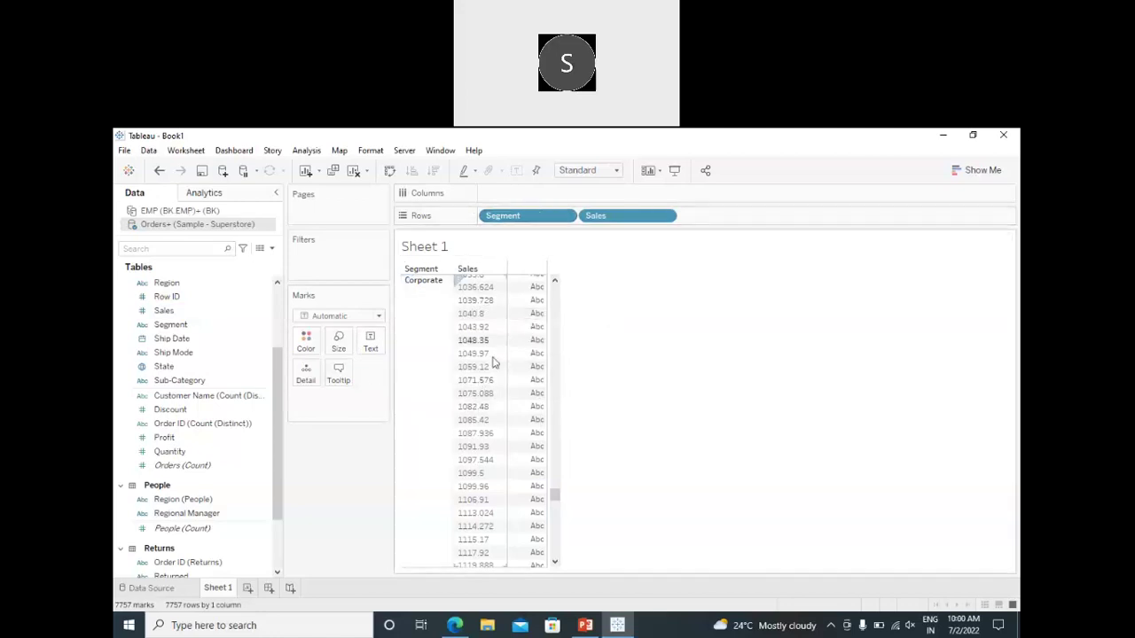
scroll(479, 355, up, 10)
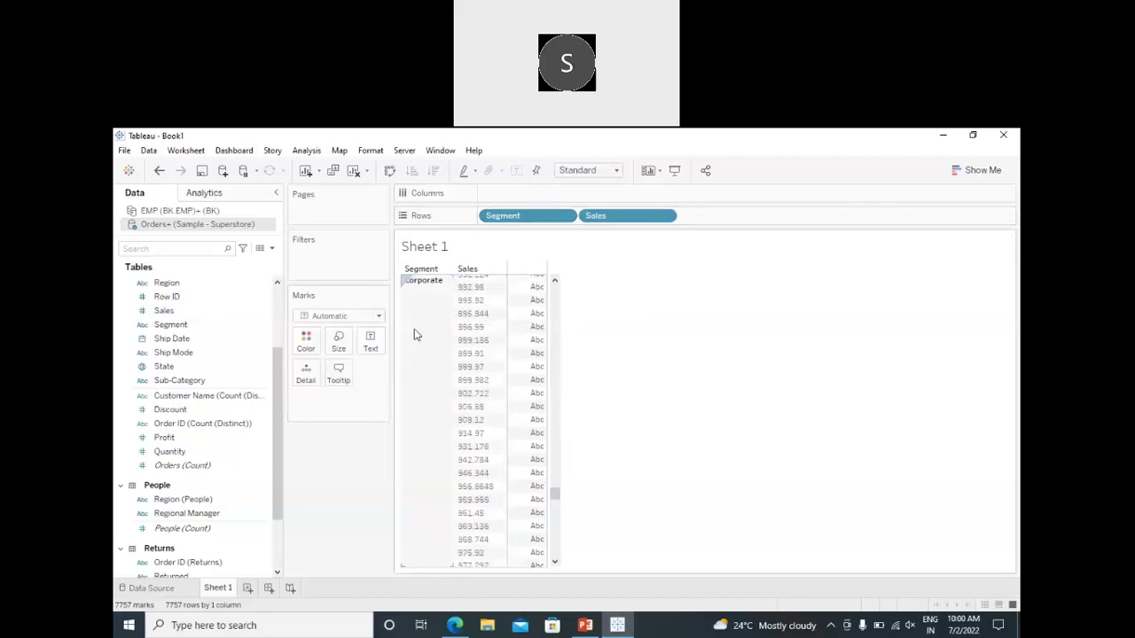
drag(554, 494, 524, 272)
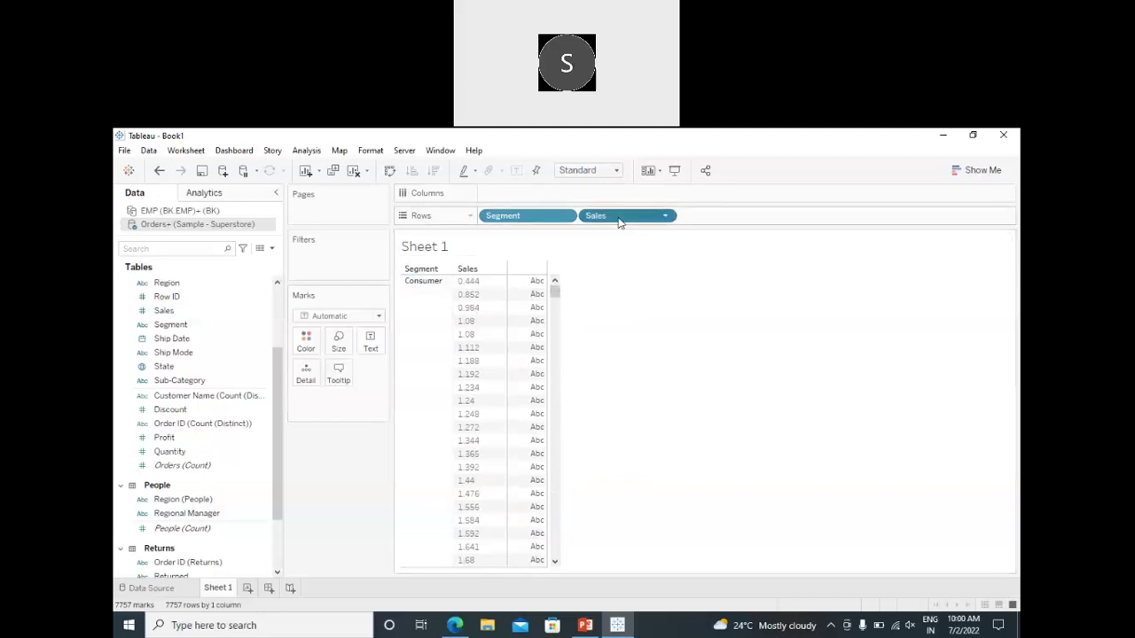
- Remove the Sales dimension from Rows, convert Sales back into a measure, and add it after Segment as SUM(Sales)
drag(619, 223, 378, 431)
drag(167, 311, 176, 449)
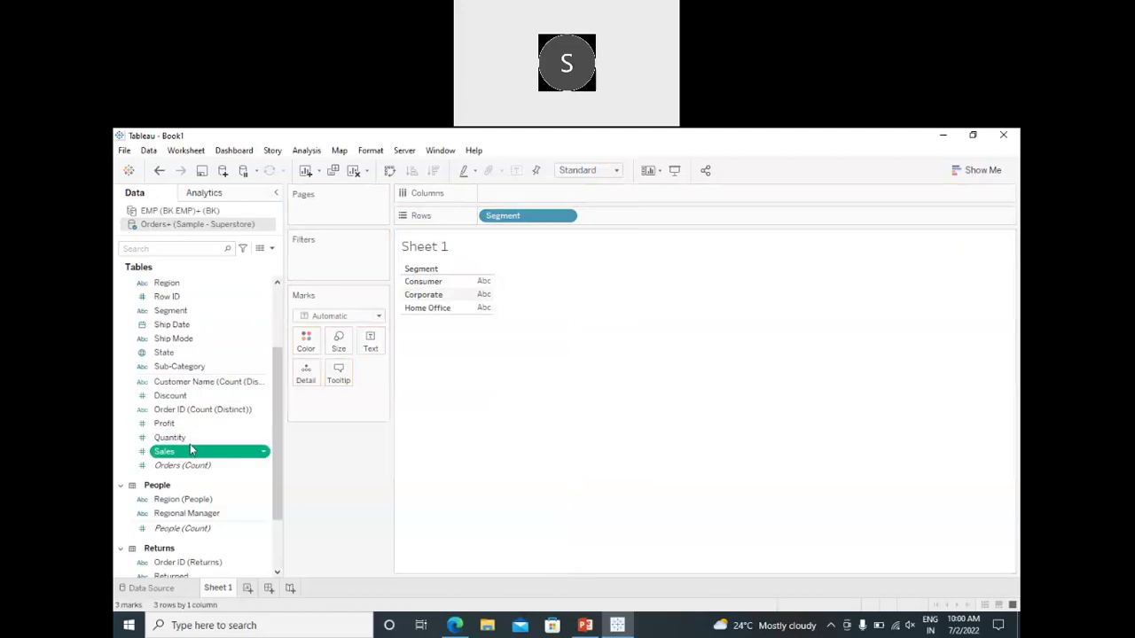
drag(179, 458, 616, 254)
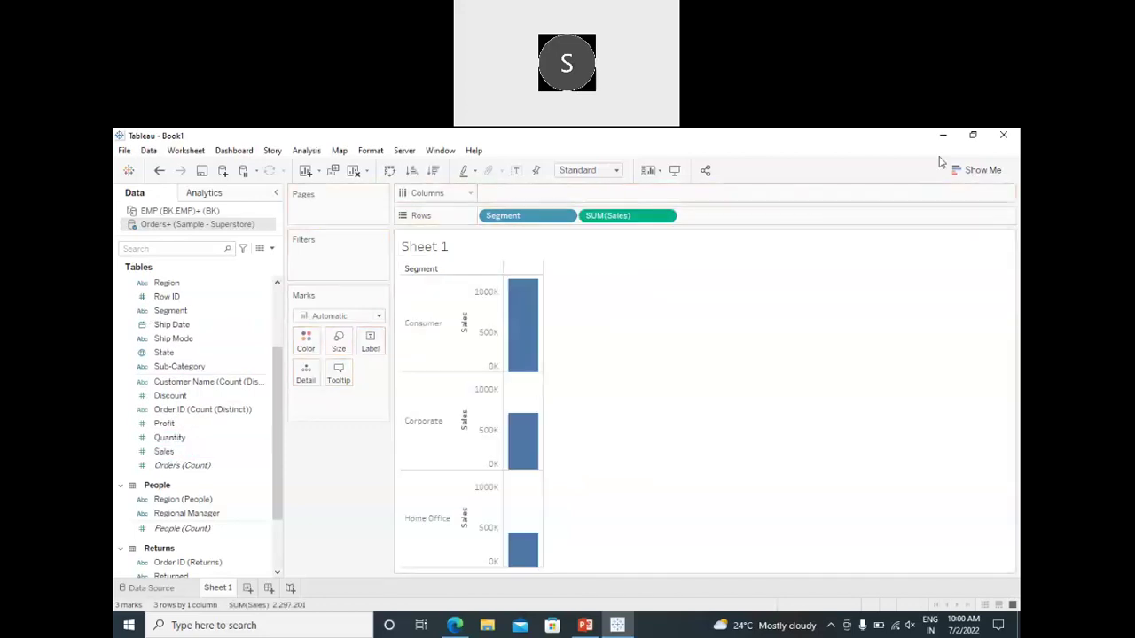
- Change the sales-by-segment bar chart into a text table with Show Me
click(963, 170)
click(909, 207)
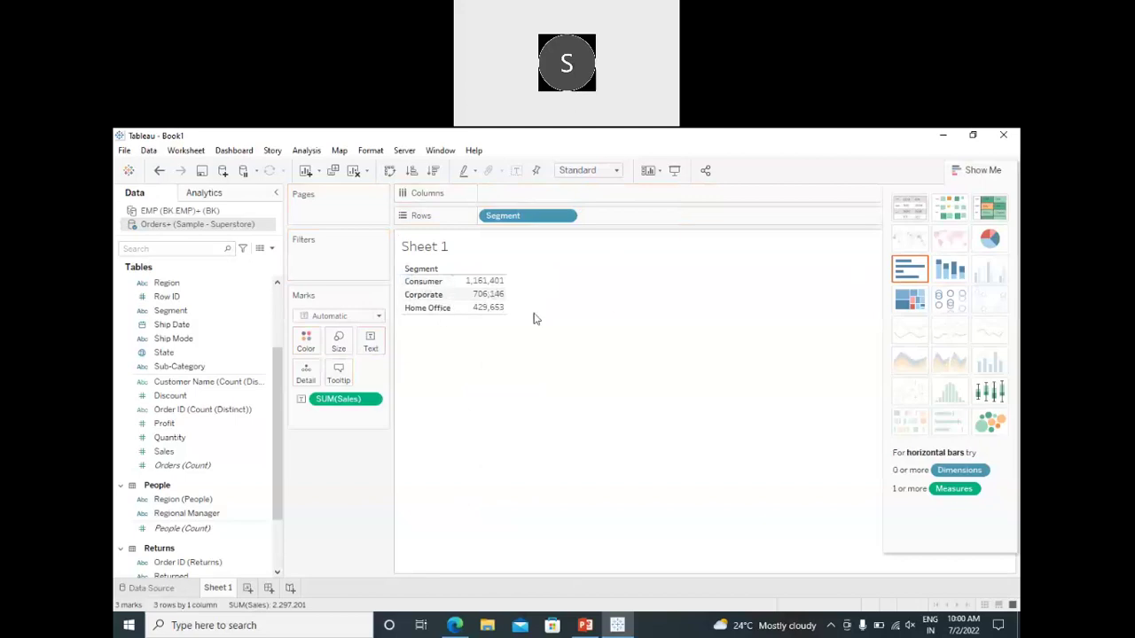
click(968, 170)
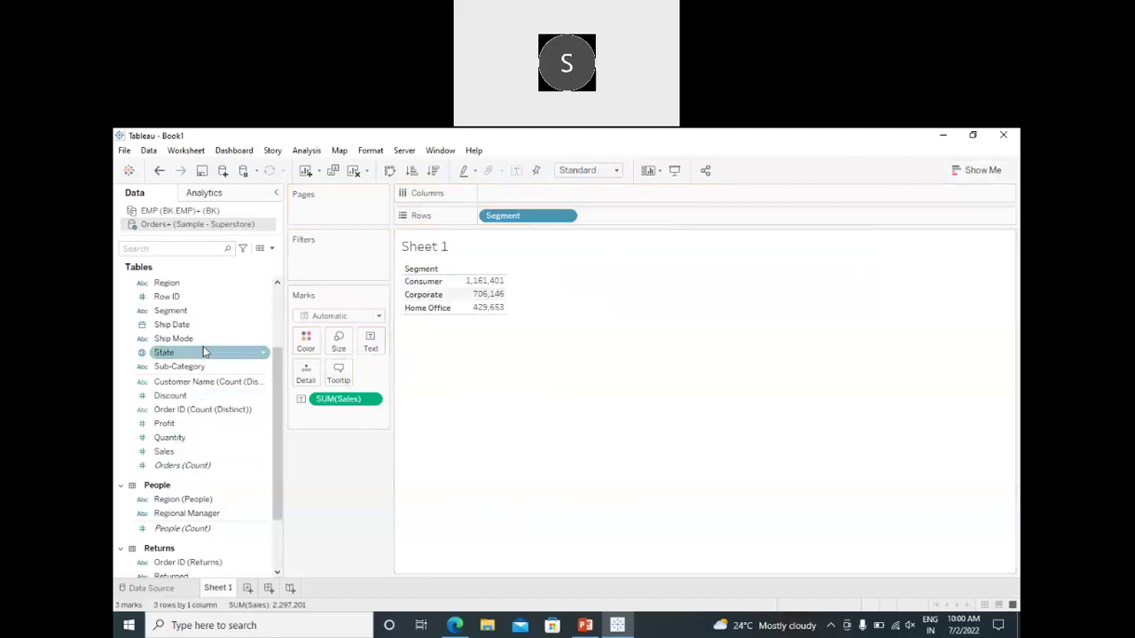
key(Down)
key(Down)
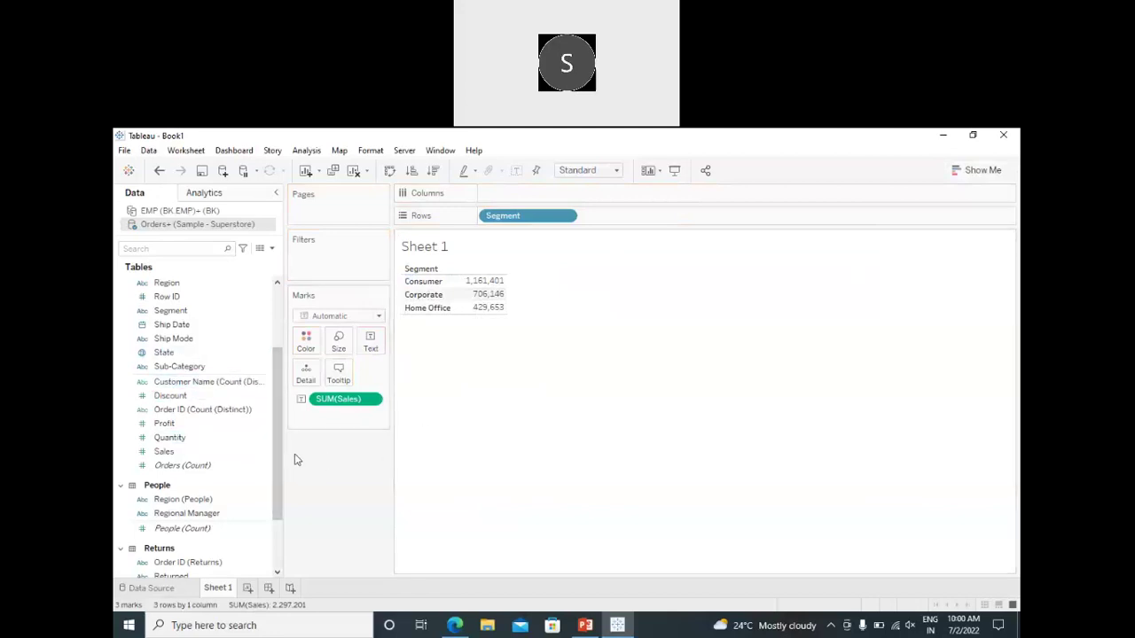
key(Down)
mouse_move(392, 432)
mouse_down()
mouse_move(416, 436)
mouse_move(394, 437)
mouse_up()
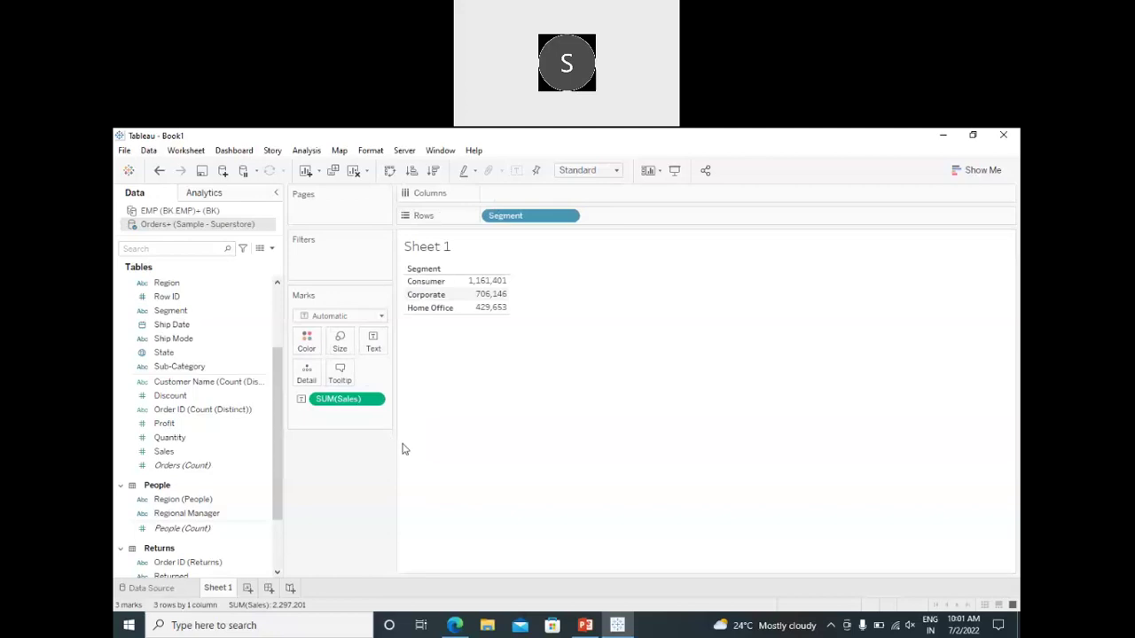
mouse_move(393, 434)
mouse_down()
mouse_move(425, 435)
mouse_move(401, 437)
mouse_up()
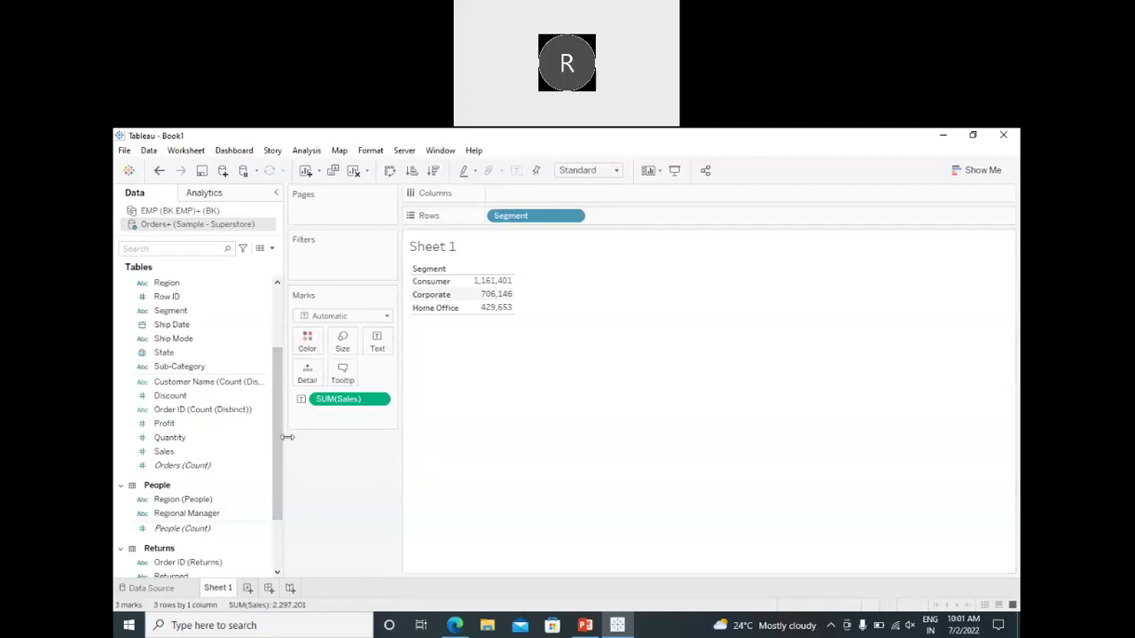
mouse_move(281, 439)
mouse_down()
mouse_move(298, 444)
mouse_move(259, 444)
mouse_move(279, 447)
mouse_up()
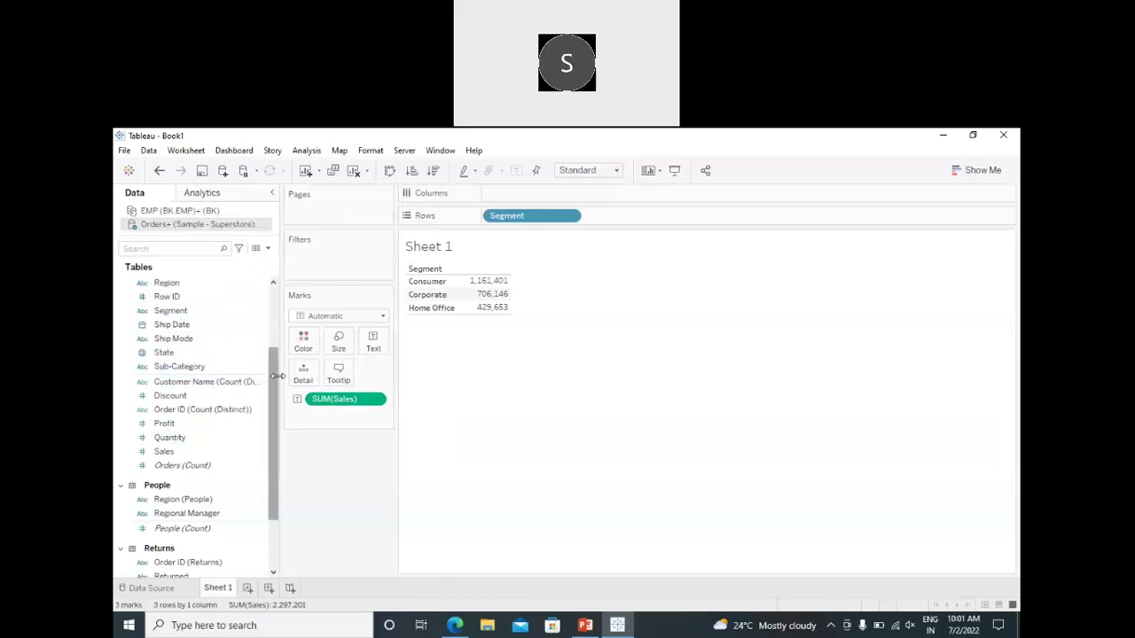
scroll(269, 373, up, 4)
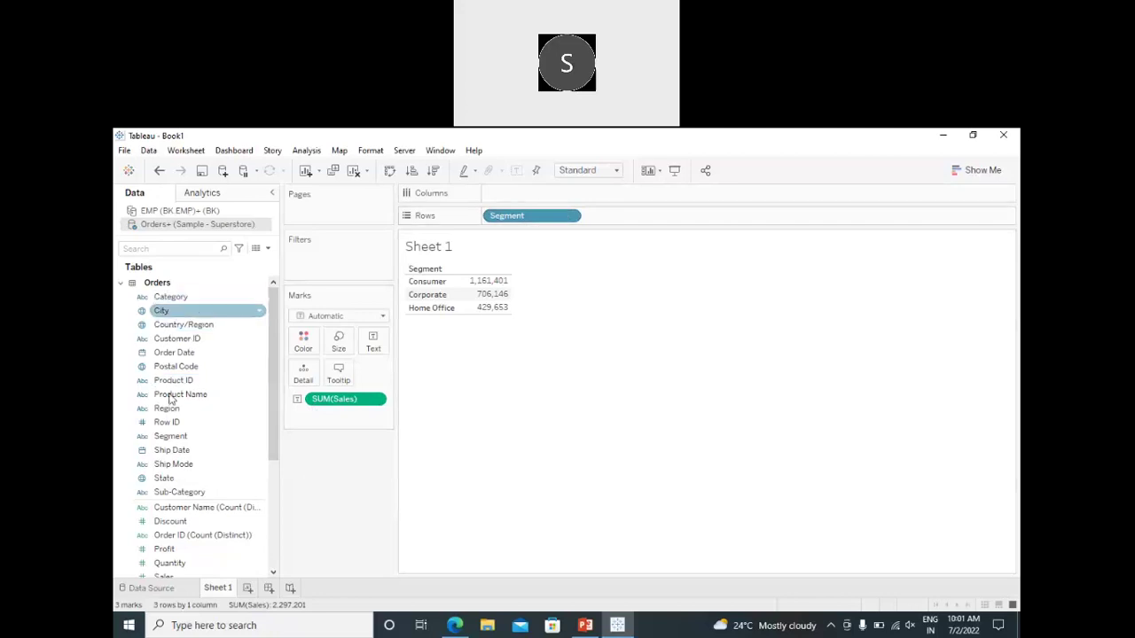
scroll(209, 454, down, 3)
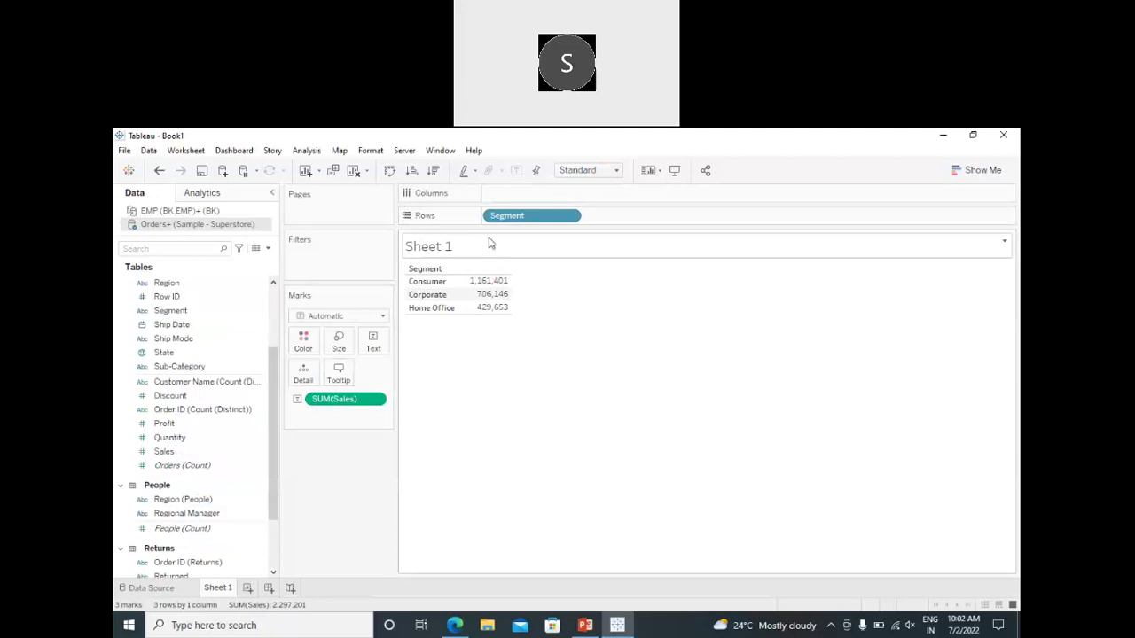
- Clear Segment and SUM(Sales) from the view and place Sub-Category on Rows
drag(515, 218, 444, 372)
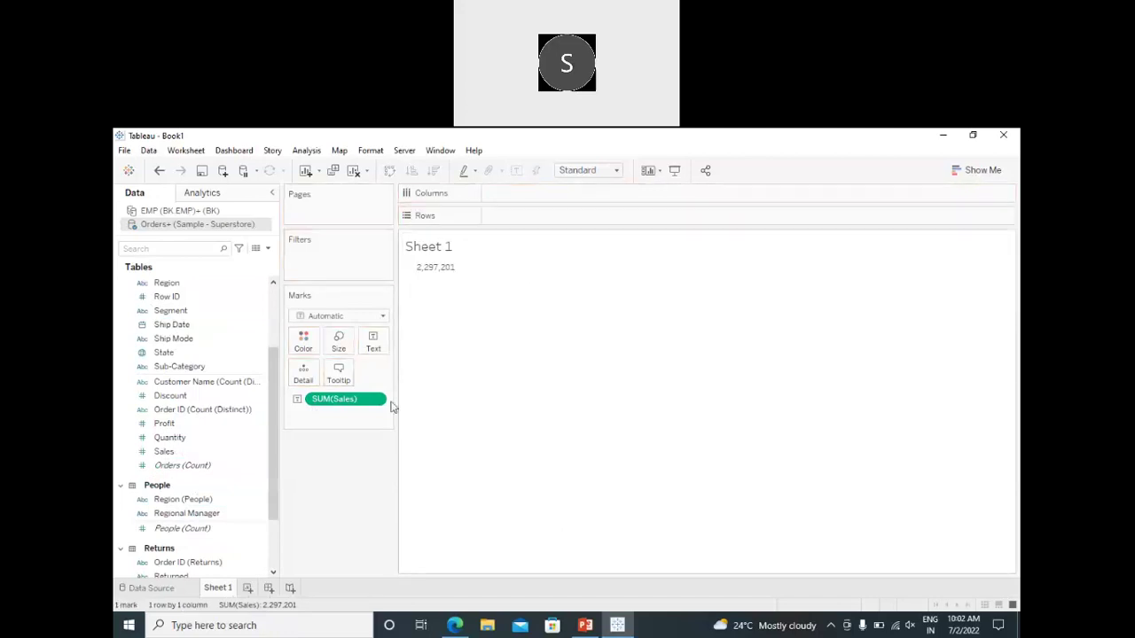
drag(346, 407, 453, 352)
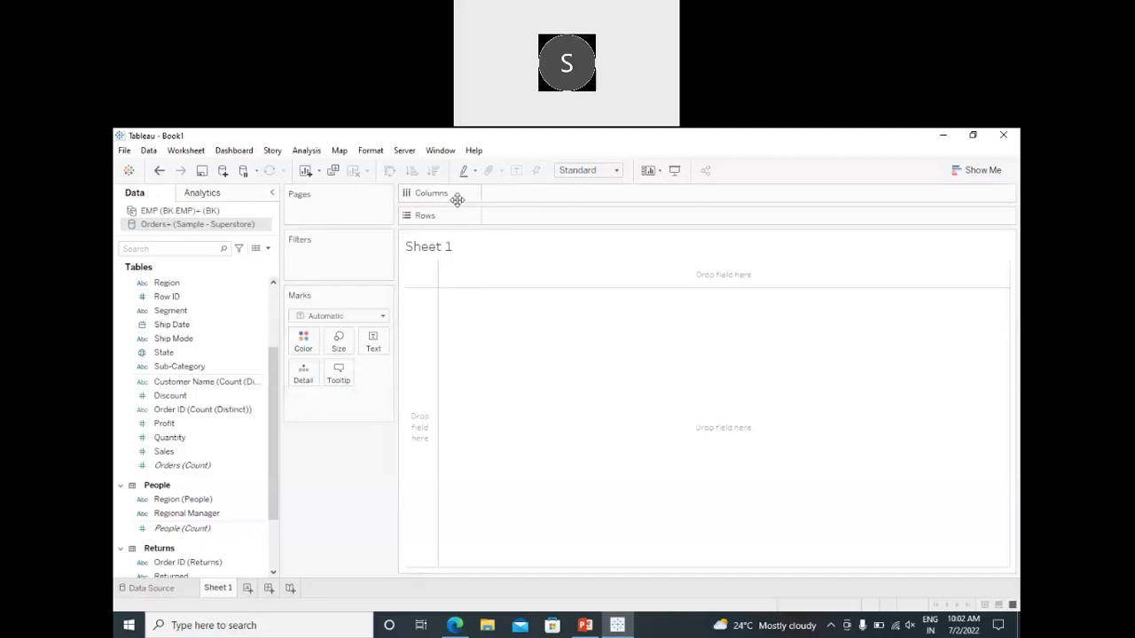
click(167, 356)
click(174, 369)
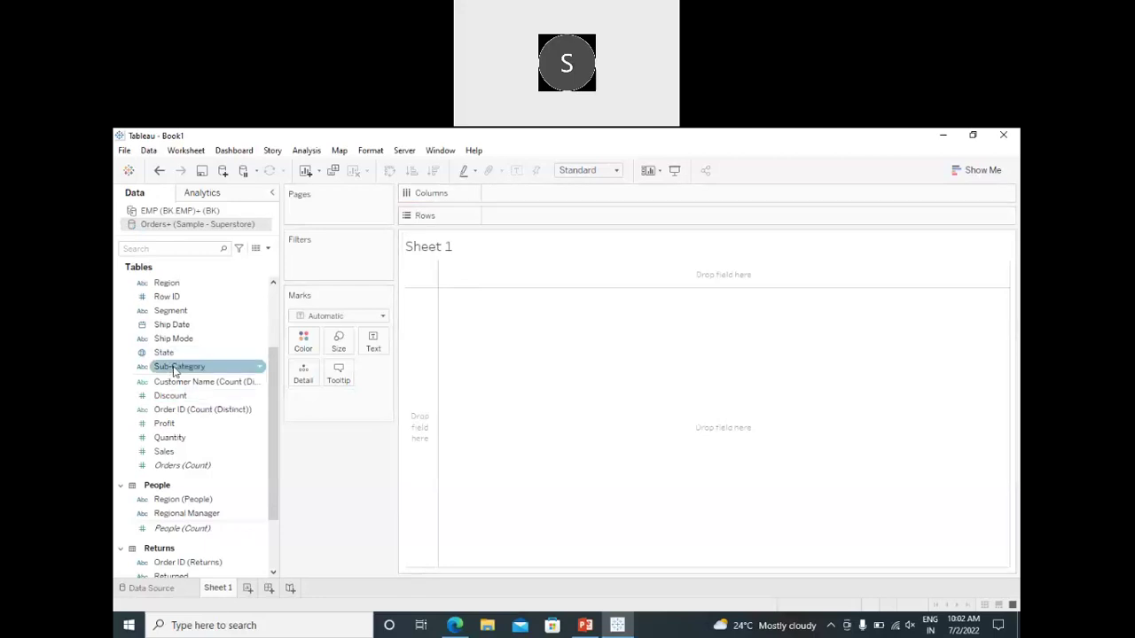
drag(174, 369, 523, 220)
- Add SUM(Sales) to Columns and swap the axes to get vertical sub-category bars with mark labels
click(165, 451)
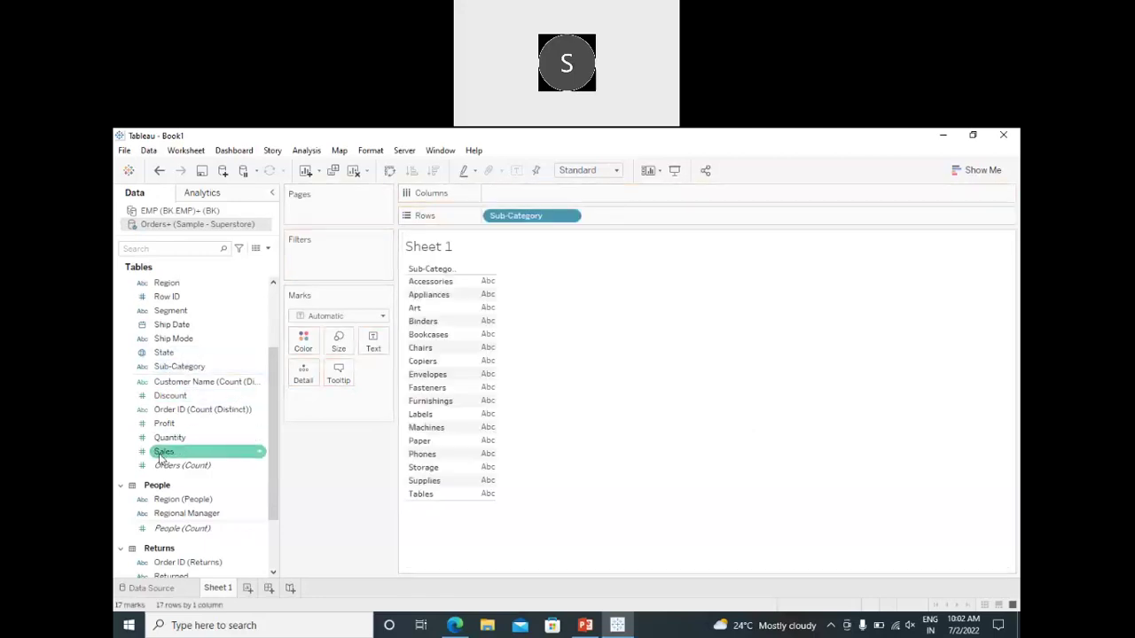
drag(326, 417, 631, 330)
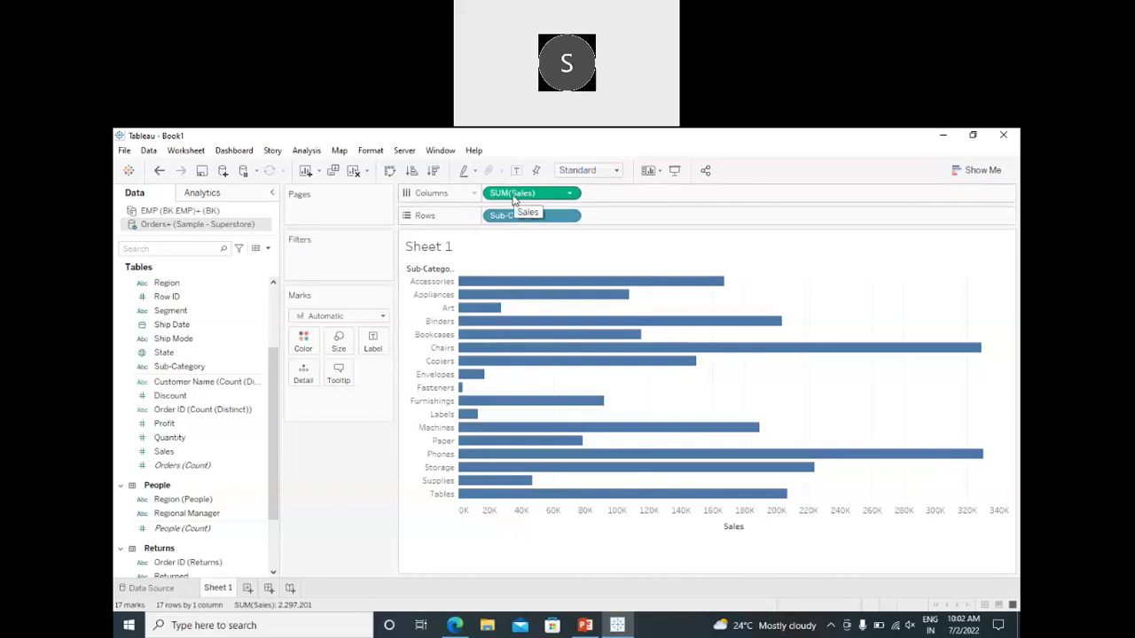
click(390, 174)
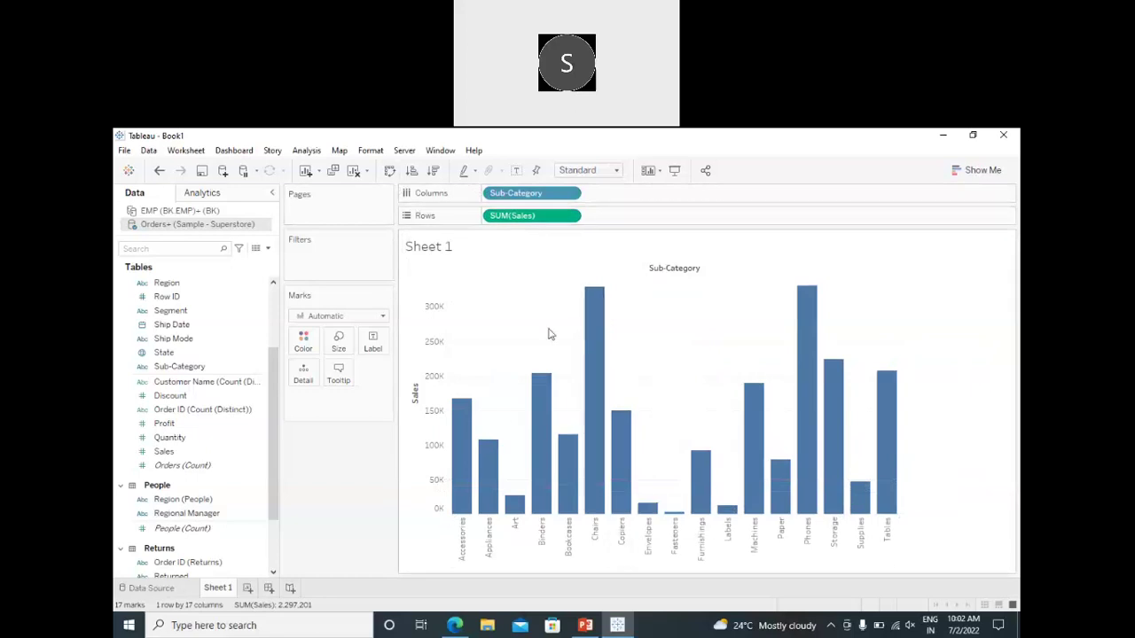
click(517, 171)
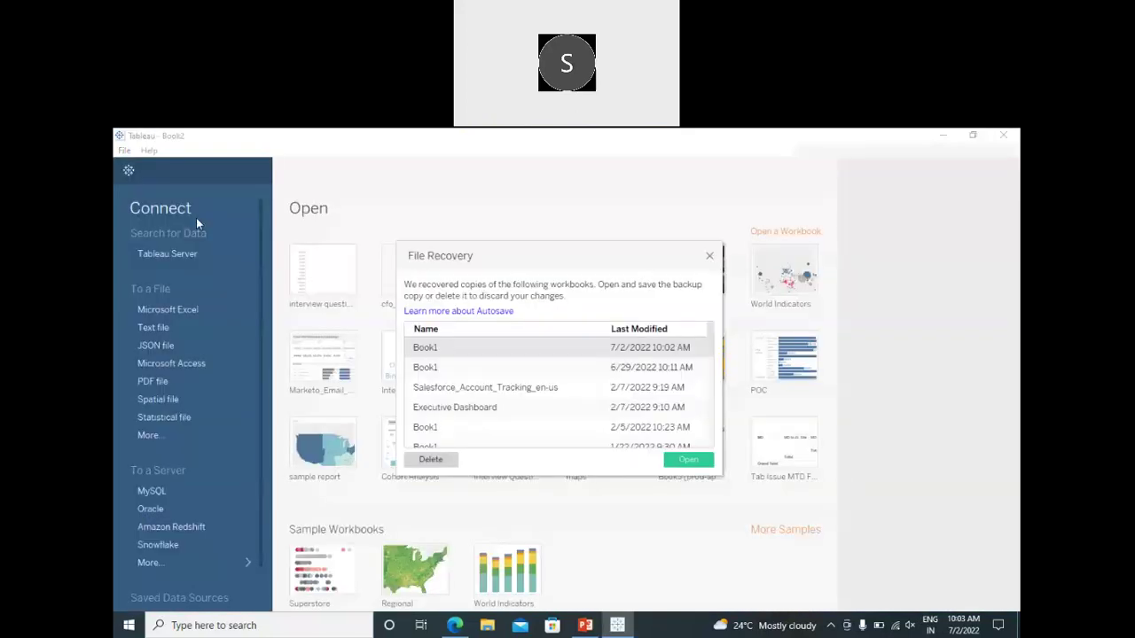
- Dismiss the file recovery prompt and open the recent interview question workbook
click(710, 257)
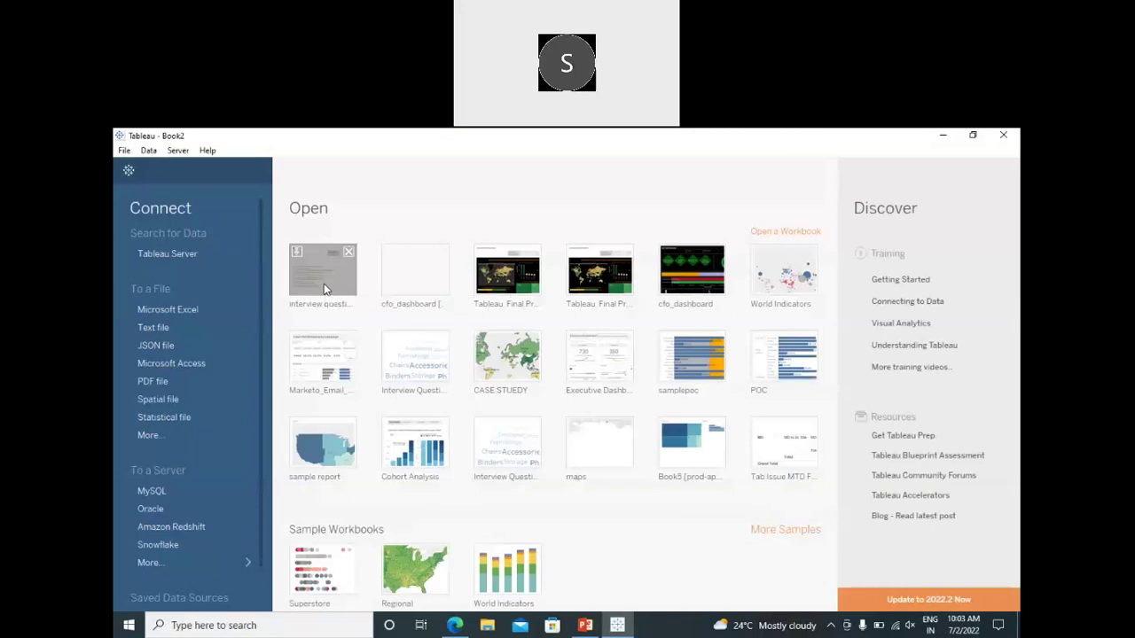
click(325, 288)
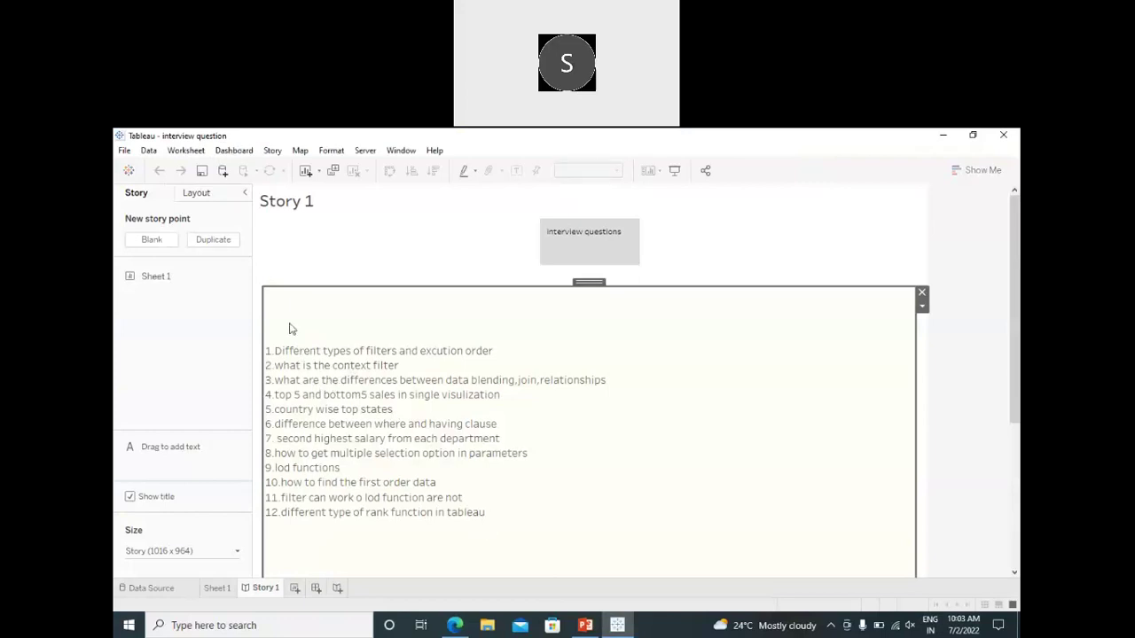
- Reposition the floating text box with the interview questions just below the story point caption on Story 1
drag(567, 274, 567, 258)
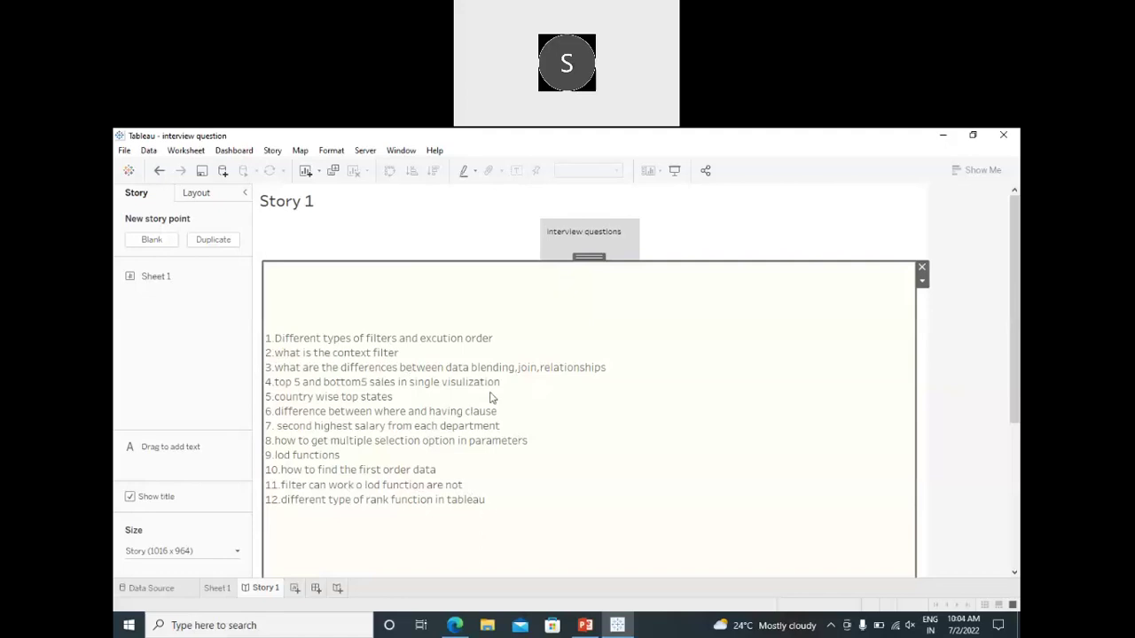
mouse_move(459, 256)
mouse_down()
mouse_move(459, 242)
mouse_move(452, 264)
mouse_move(452, 248)
mouse_up()
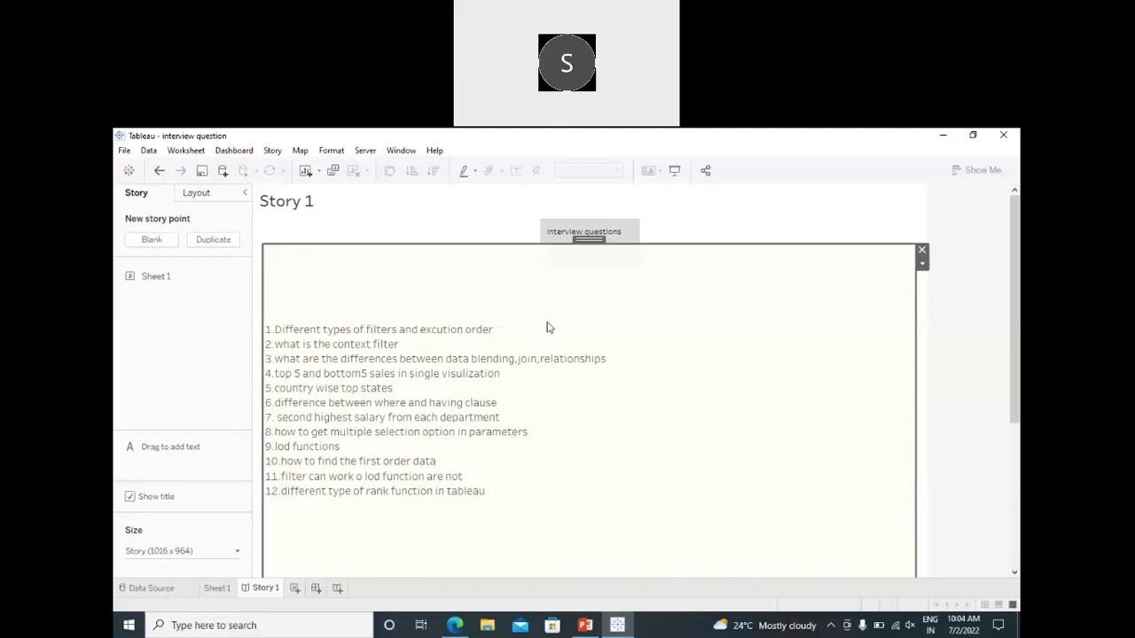
drag(525, 244, 518, 270)
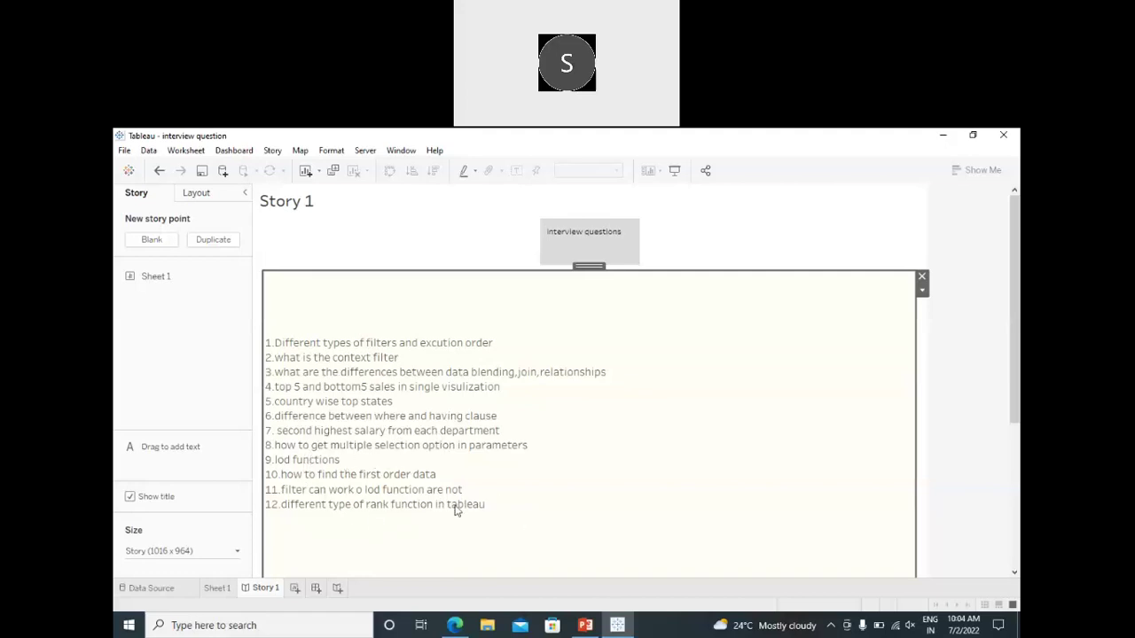
- Open Sheet 1 and sign in to its Snowflake connection with the account password
click(224, 589)
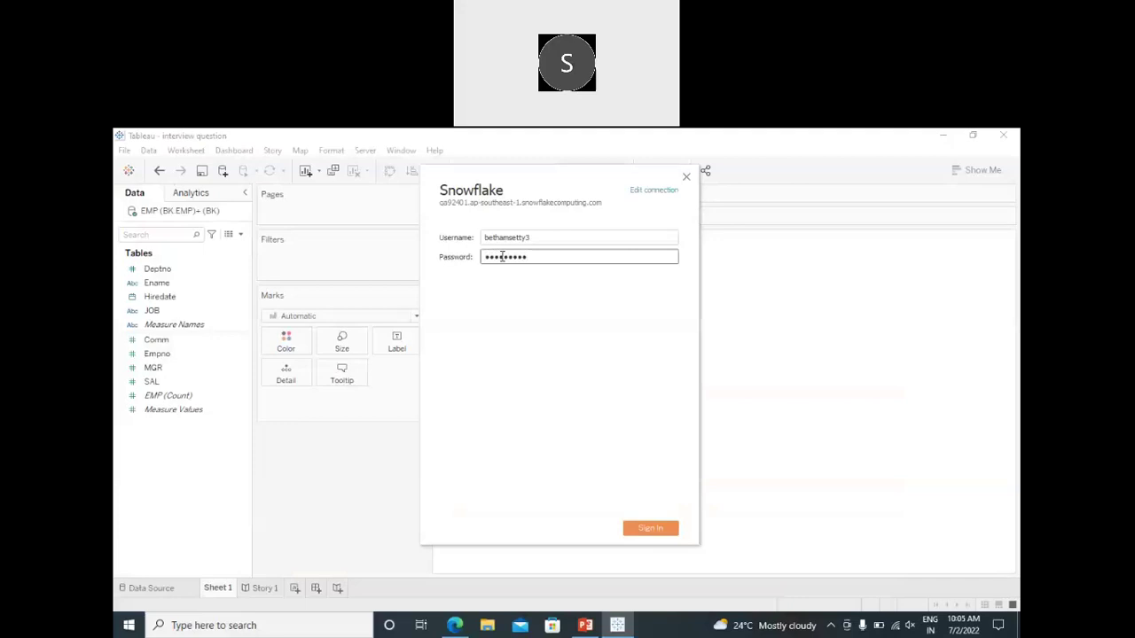
click(649, 528)
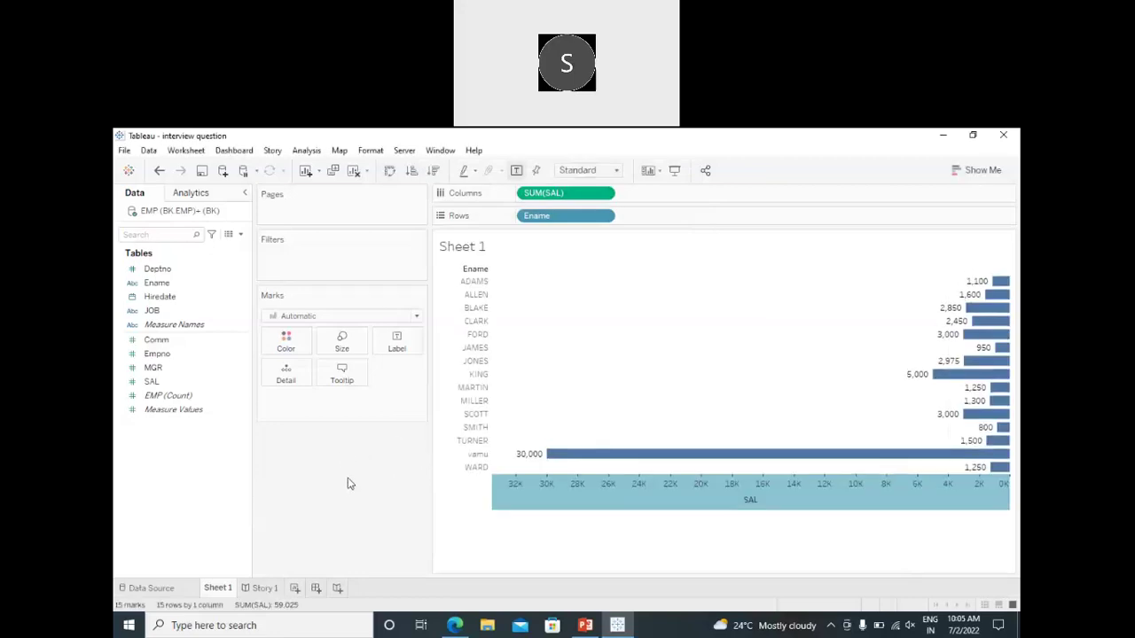
- Add a new worksheet and connect the workbook to the Sample - Superstore Excel file as a second data source
click(295, 588)
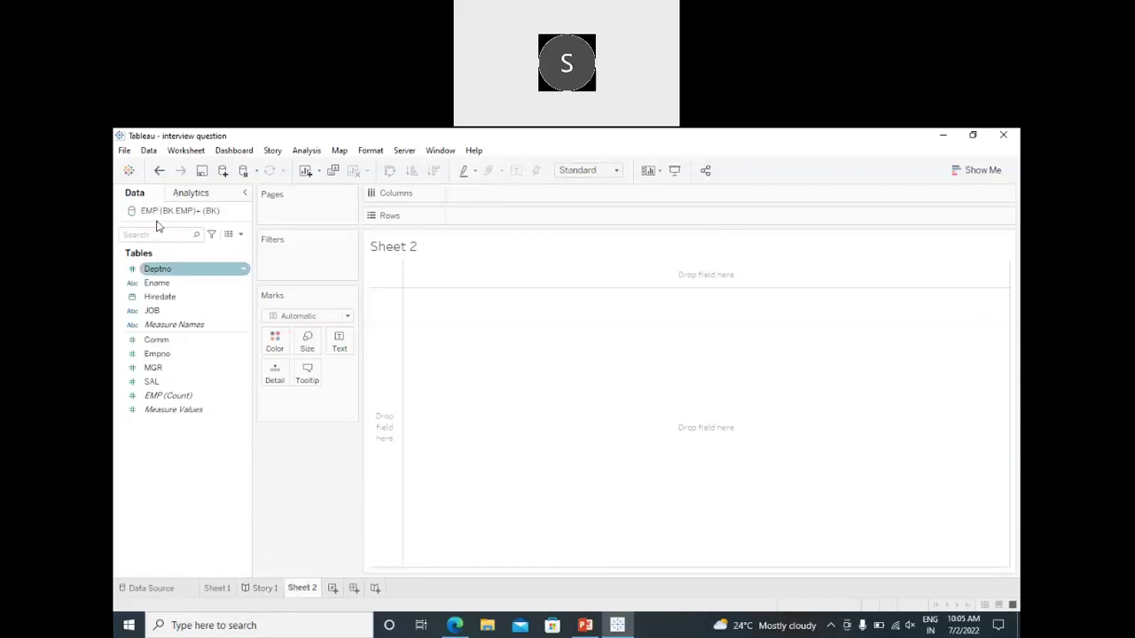
click(223, 173)
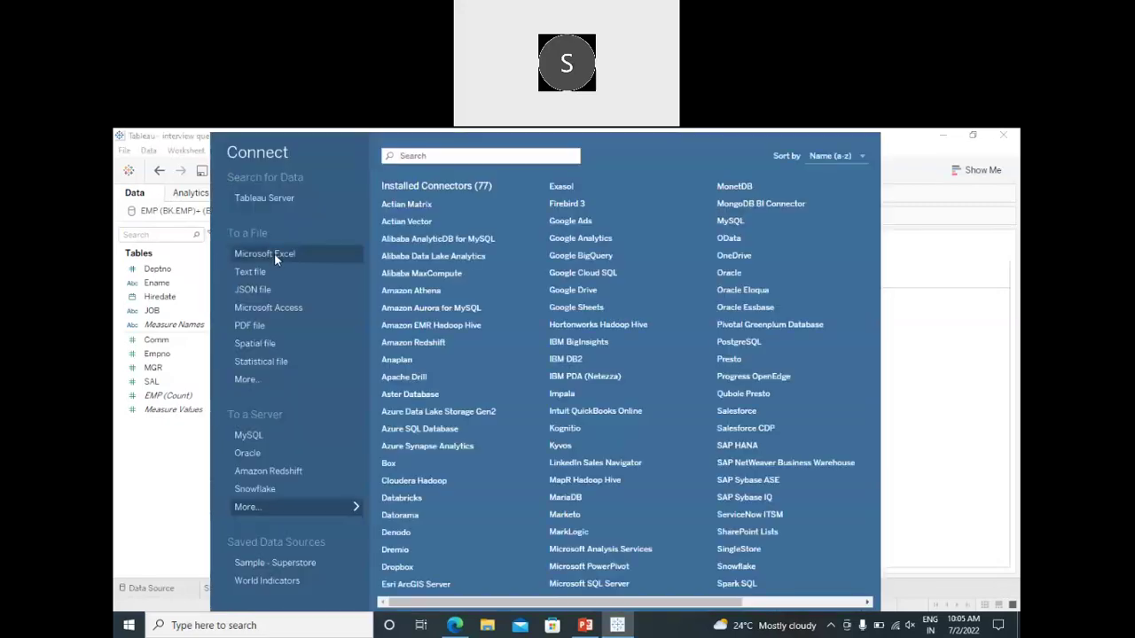
click(274, 253)
click(331, 280)
click(687, 471)
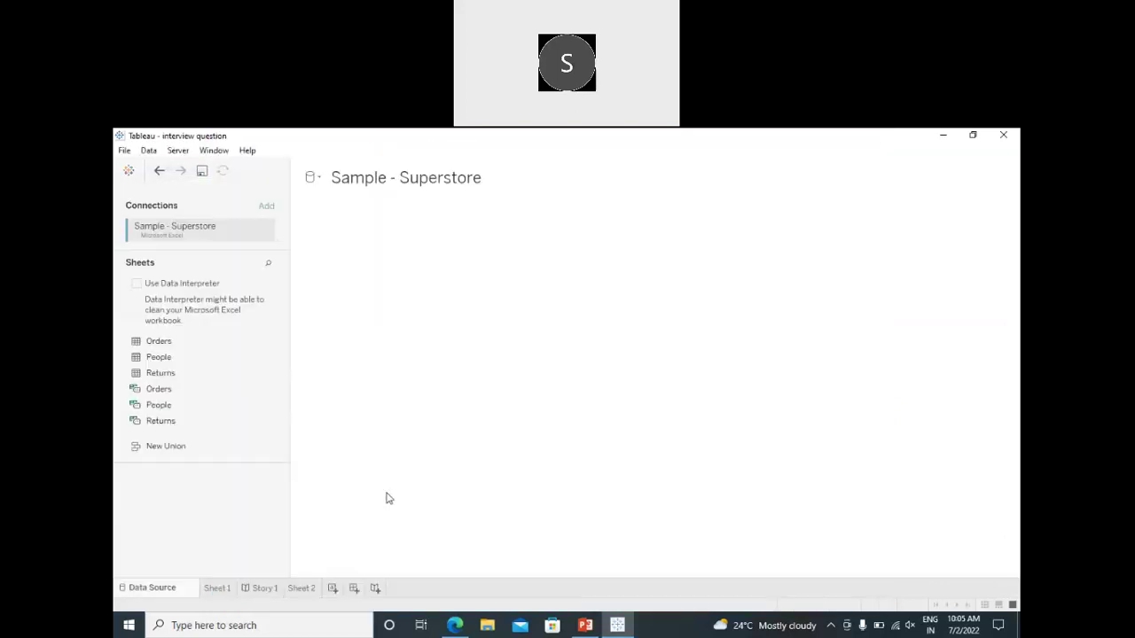
- Add the Orders table to the data model, relate People and Returns to it, and preview the Orders data
click(171, 345)
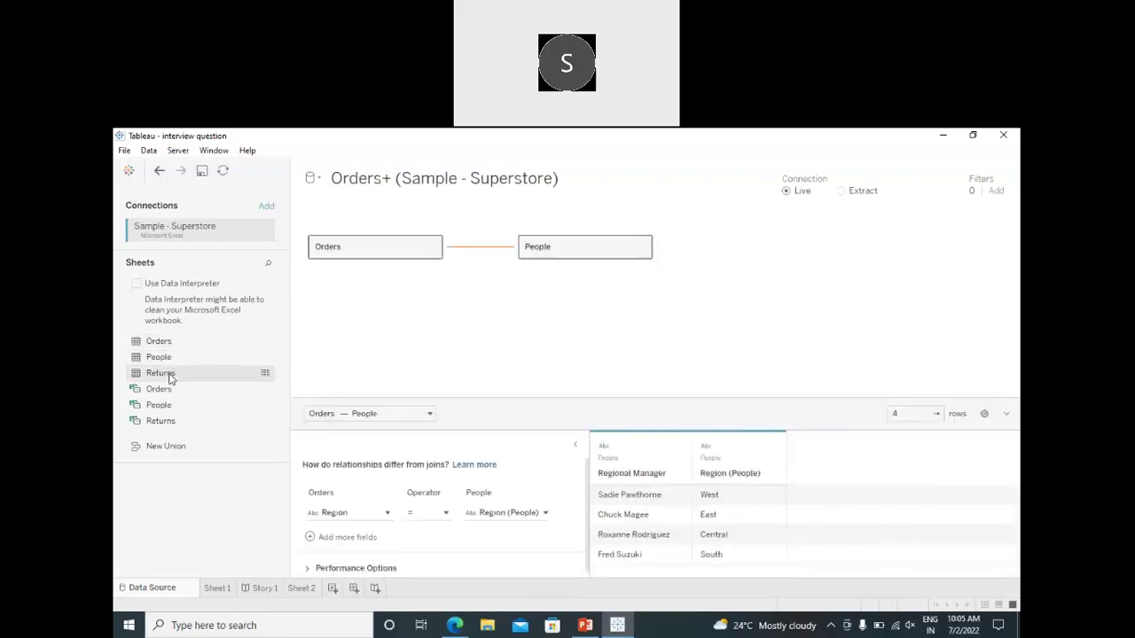
drag(171, 378, 573, 363)
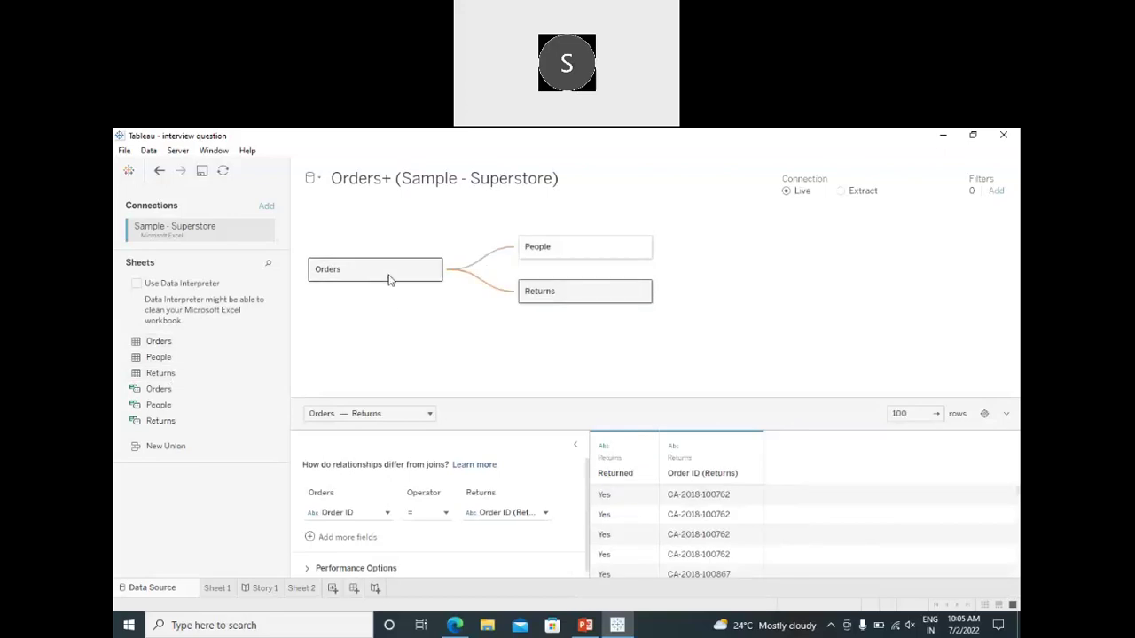
click(472, 378)
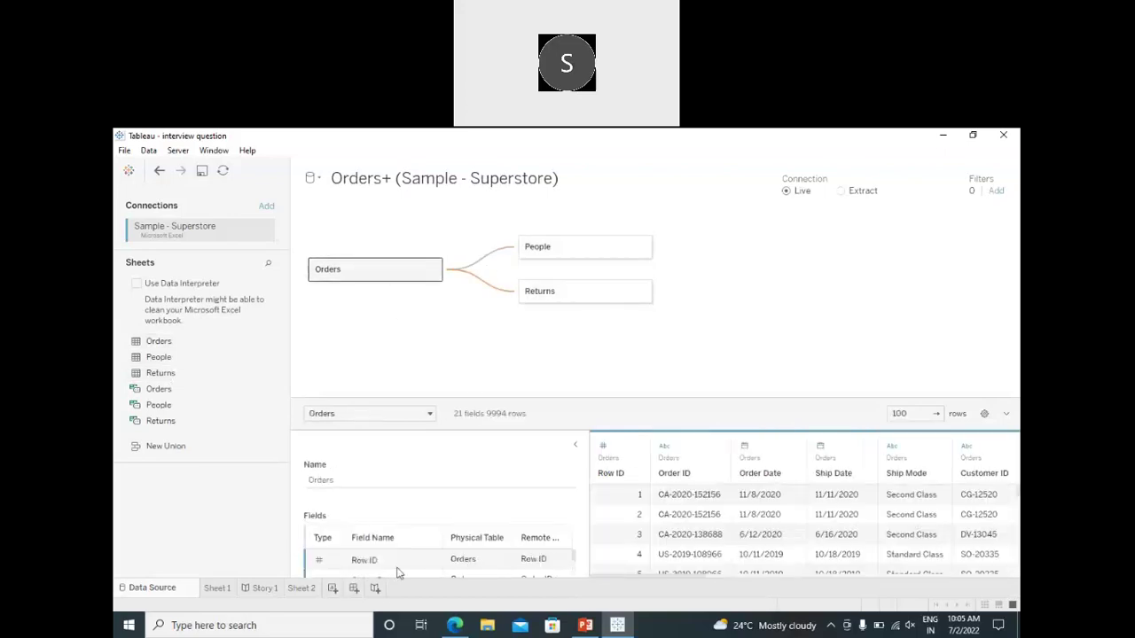
- Compare the fields of the EMP and Orders+ data sources on Sheet 2, widening the data pane to show the full source names
click(301, 589)
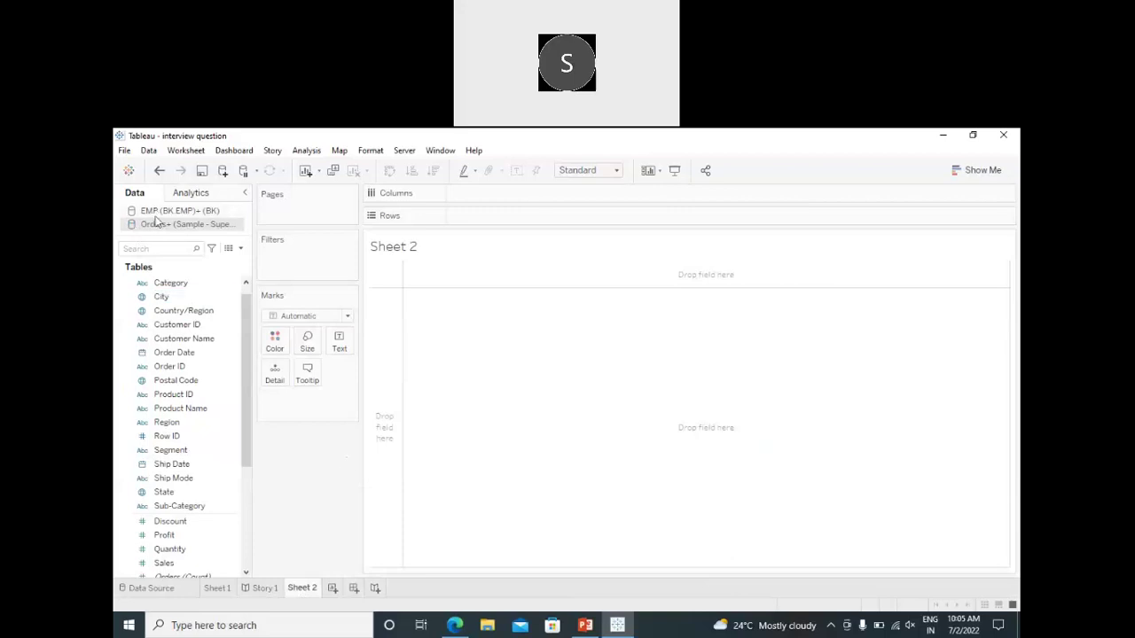
click(181, 215)
click(184, 227)
drag(253, 247, 284, 248)
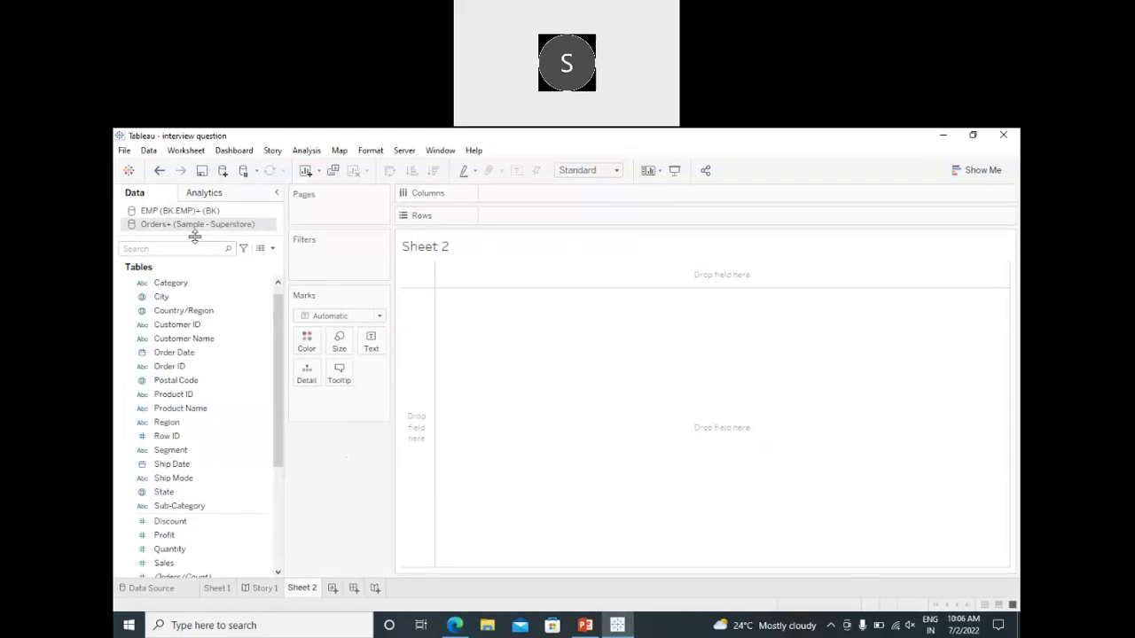
click(155, 215)
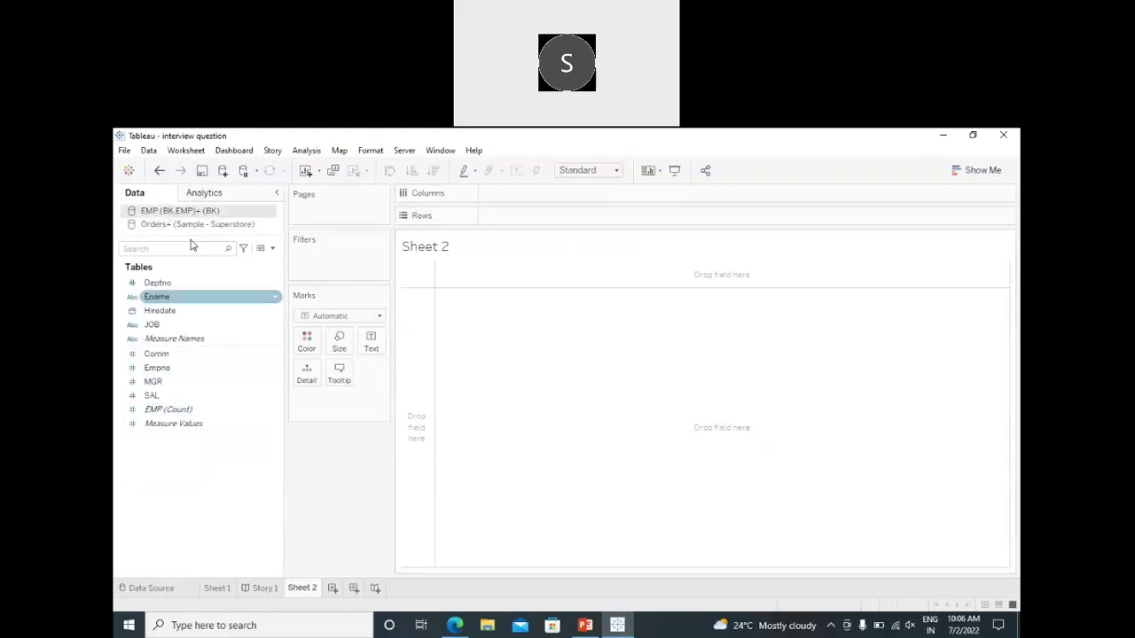
click(190, 227)
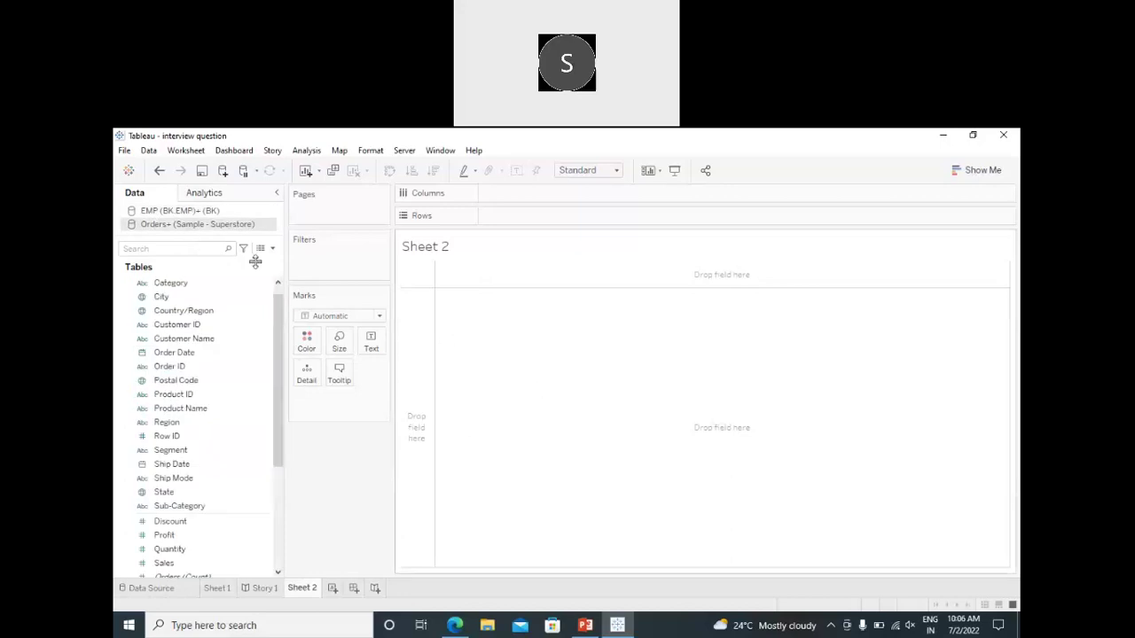
click(270, 455)
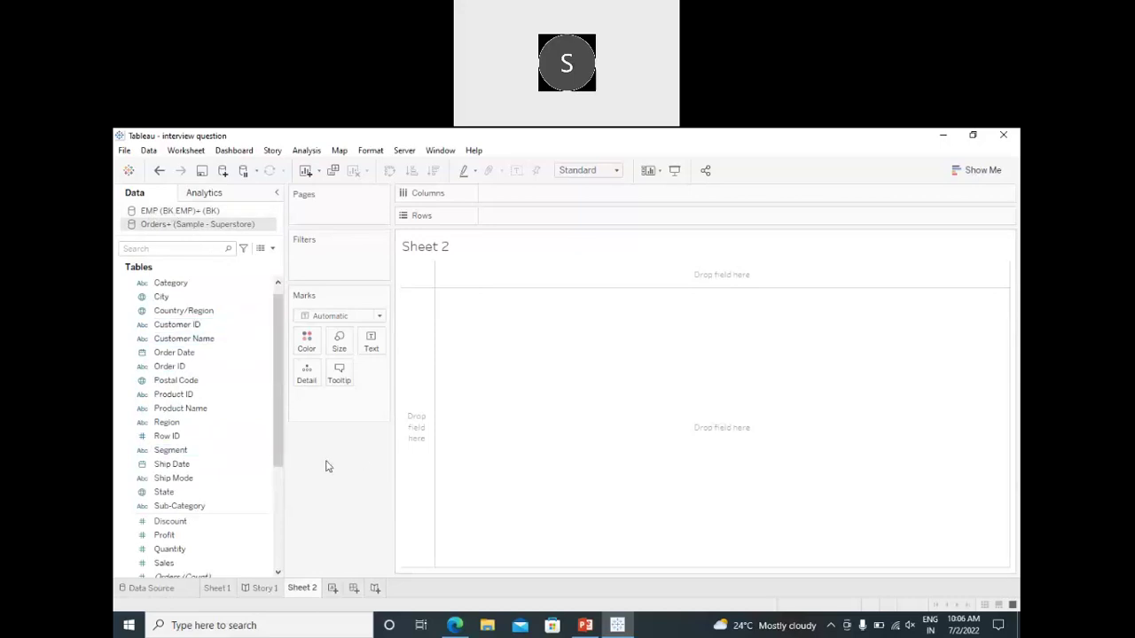
- Add a blank dashboard to the workbook and return to Sheet 2
click(356, 589)
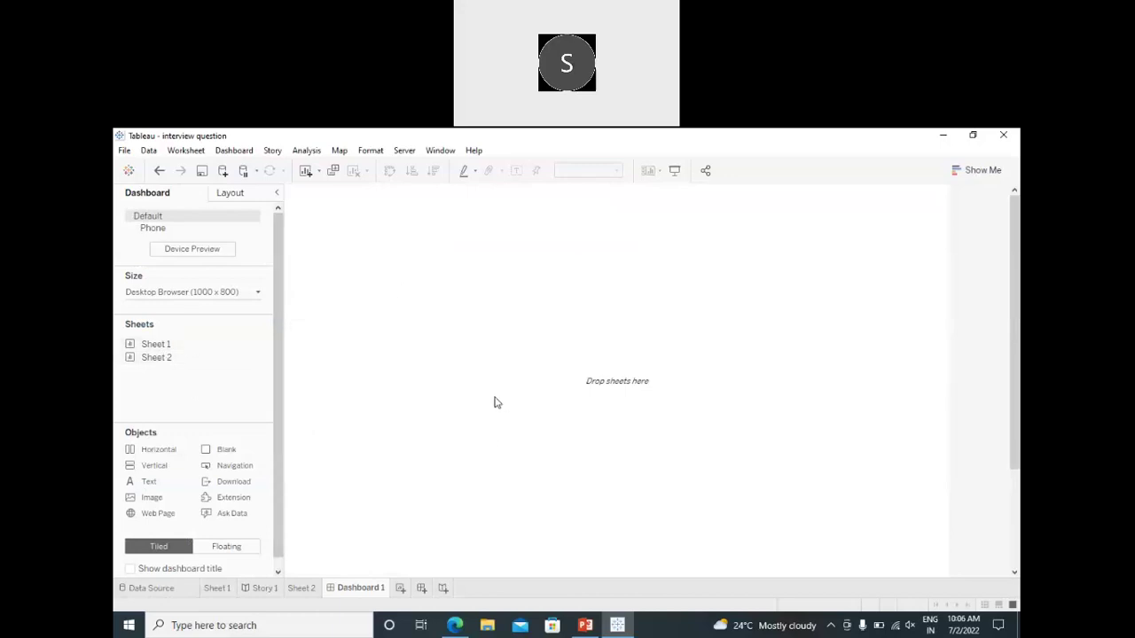
click(302, 589)
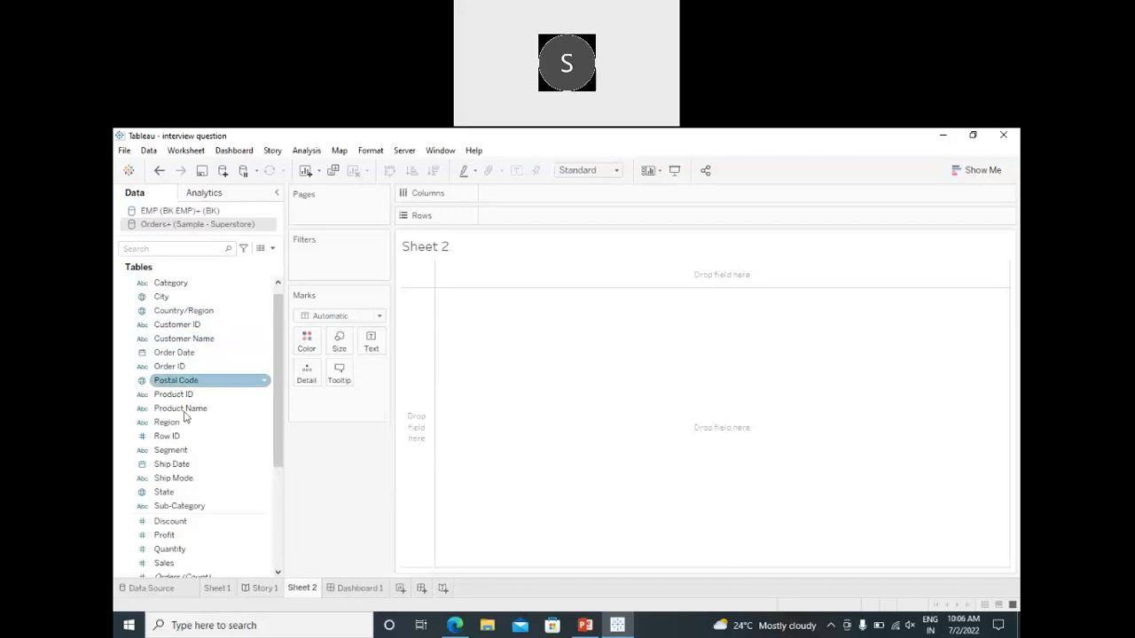
- Build a vertical bar chart of SUM(Sales) by Sub-Category from the Orders+ source on Sheet 2
scroll(186, 426, down, 3)
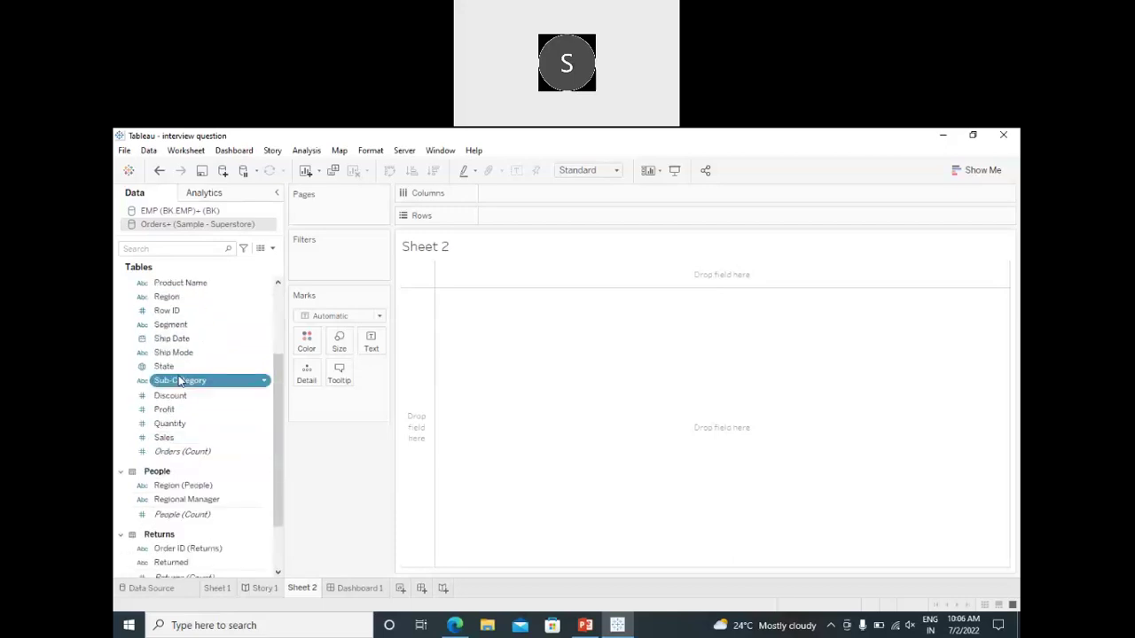
double_click(178, 381)
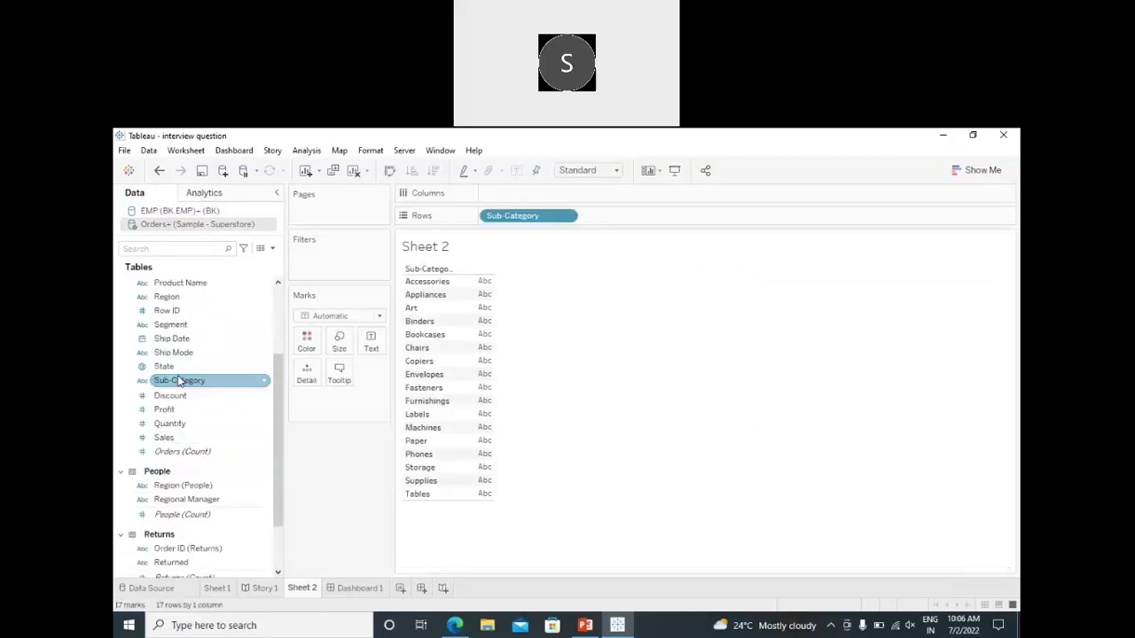
double_click(167, 437)
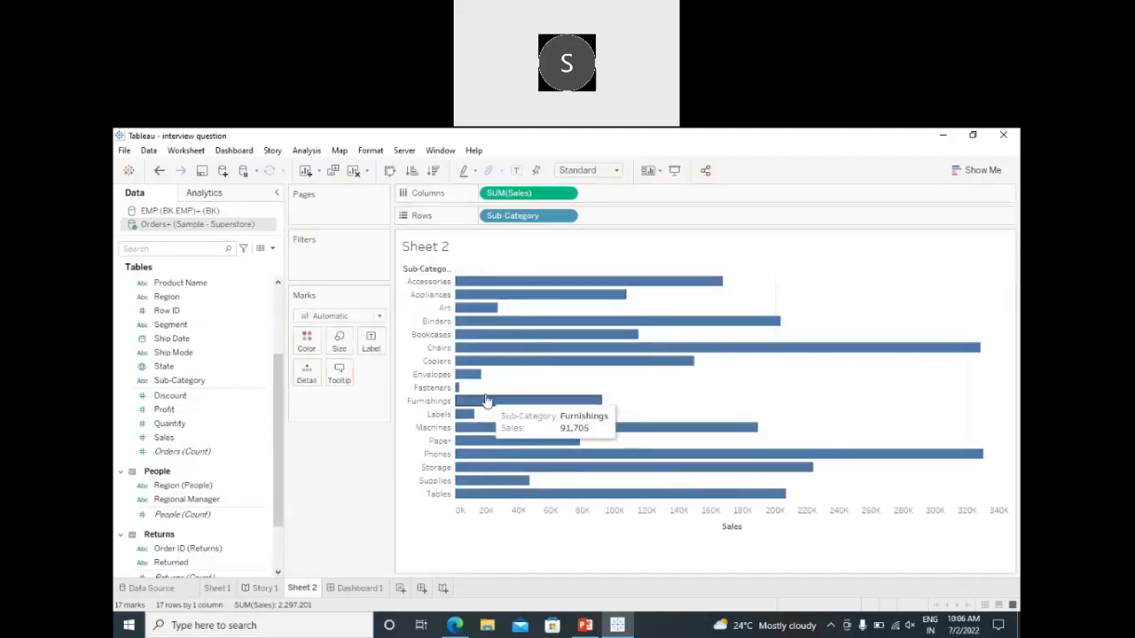
click(389, 170)
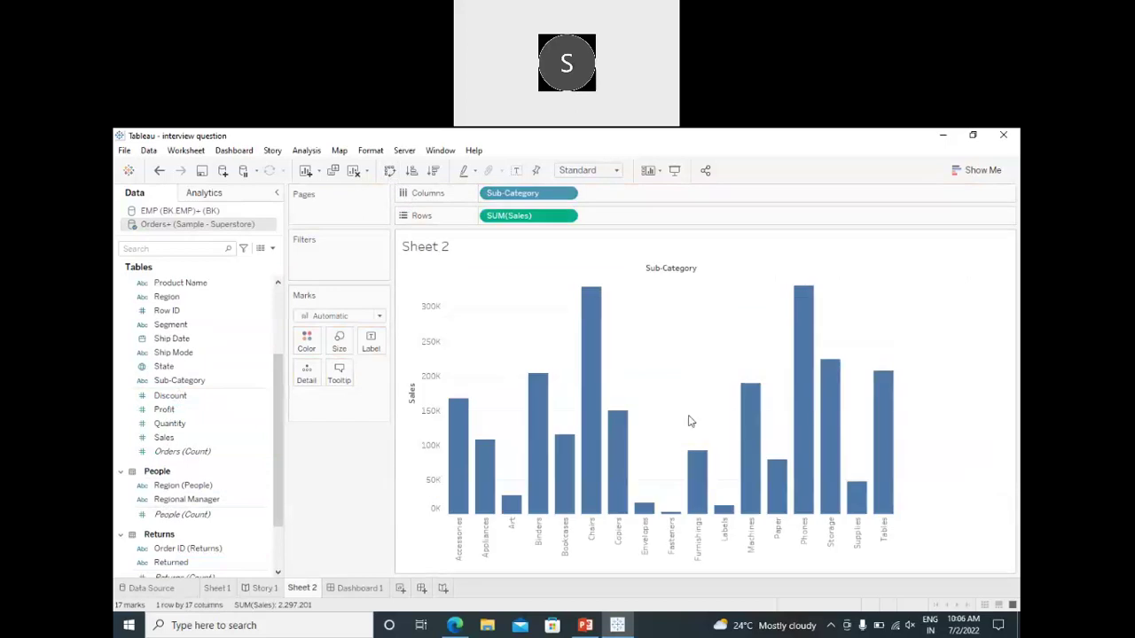
- Sort the sub-category bars by sales in descending order with mark labels shown, and switch the sort to ascending
click(433, 171)
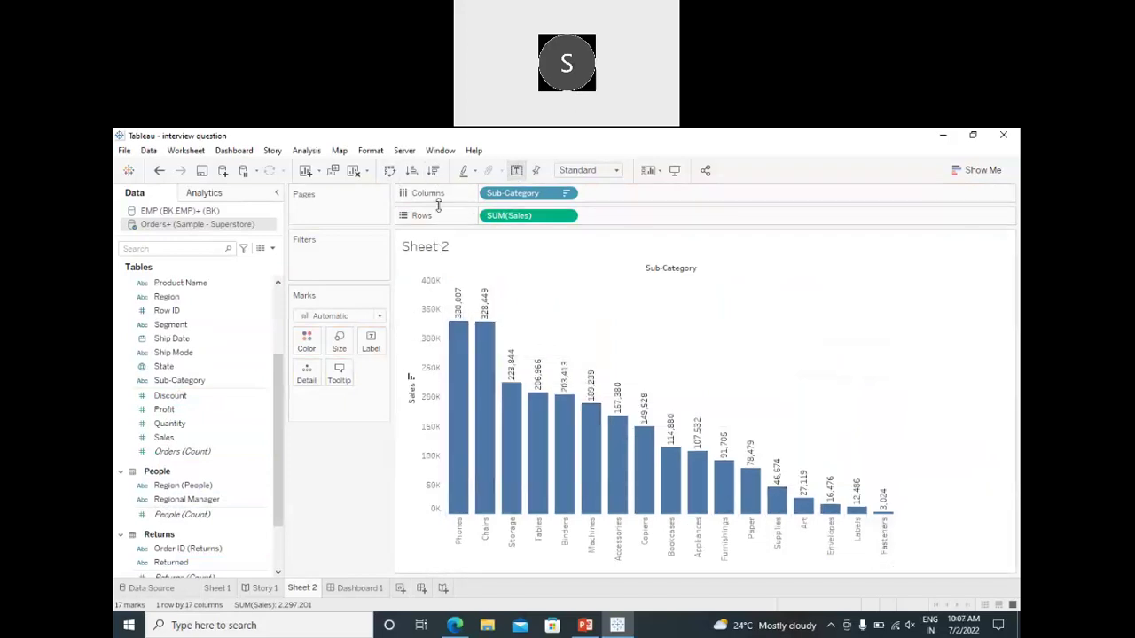
click(408, 173)
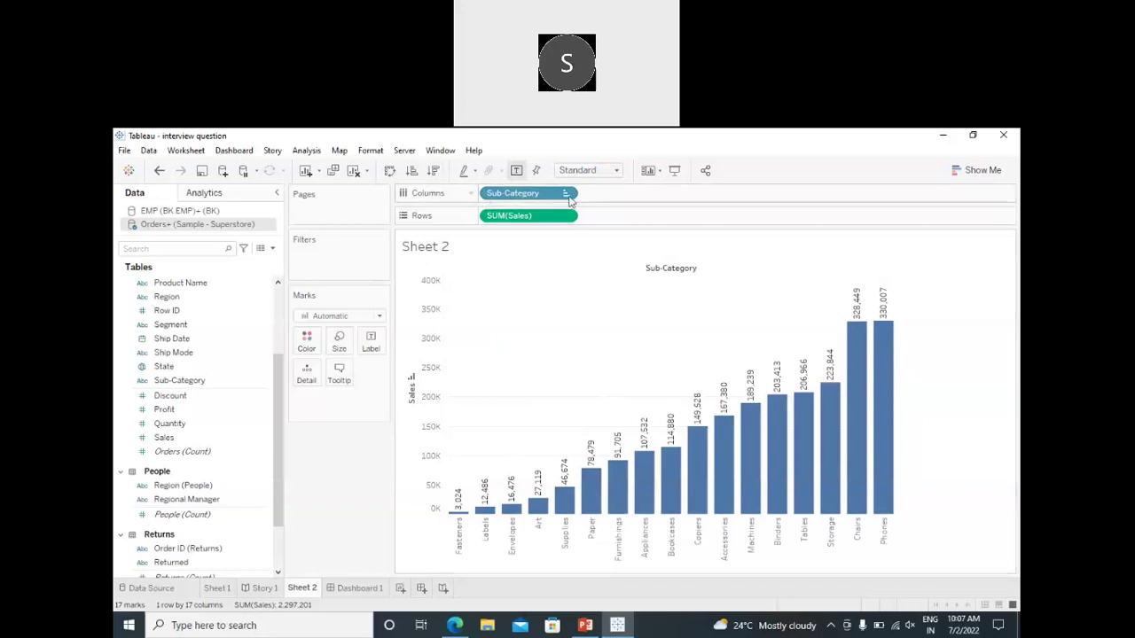
- Create another worksheet with a horizontal bar chart, placing Sub-Category on Rows and SUM(Sales) on Columns
click(400, 588)
click(197, 380)
double_click(197, 381)
double_click(190, 438)
click(398, 414)
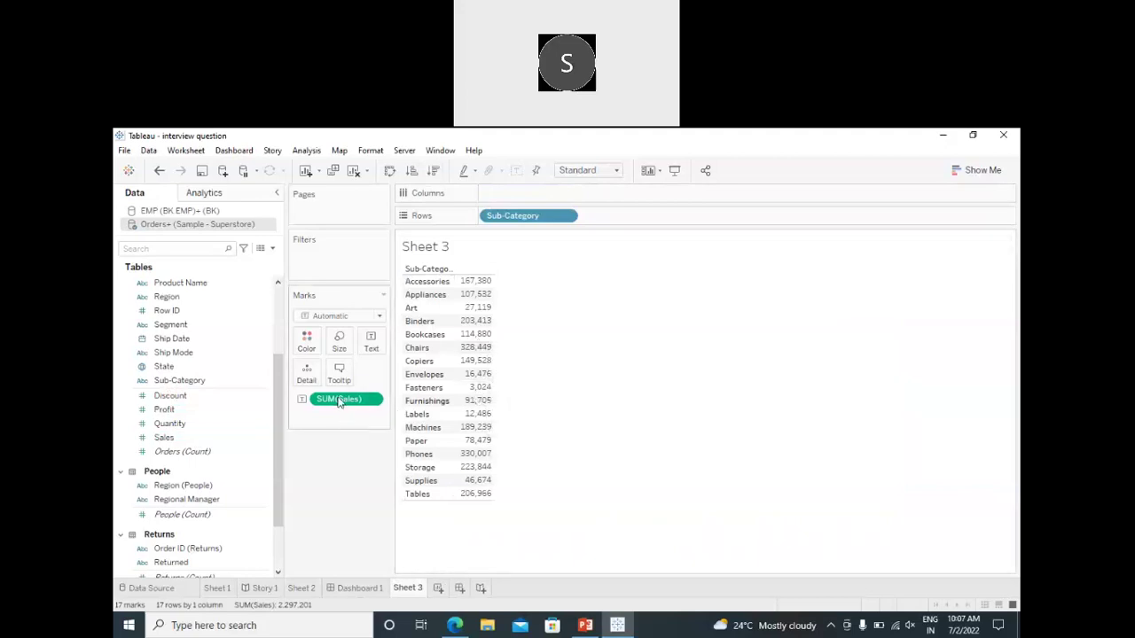
drag(338, 400, 602, 194)
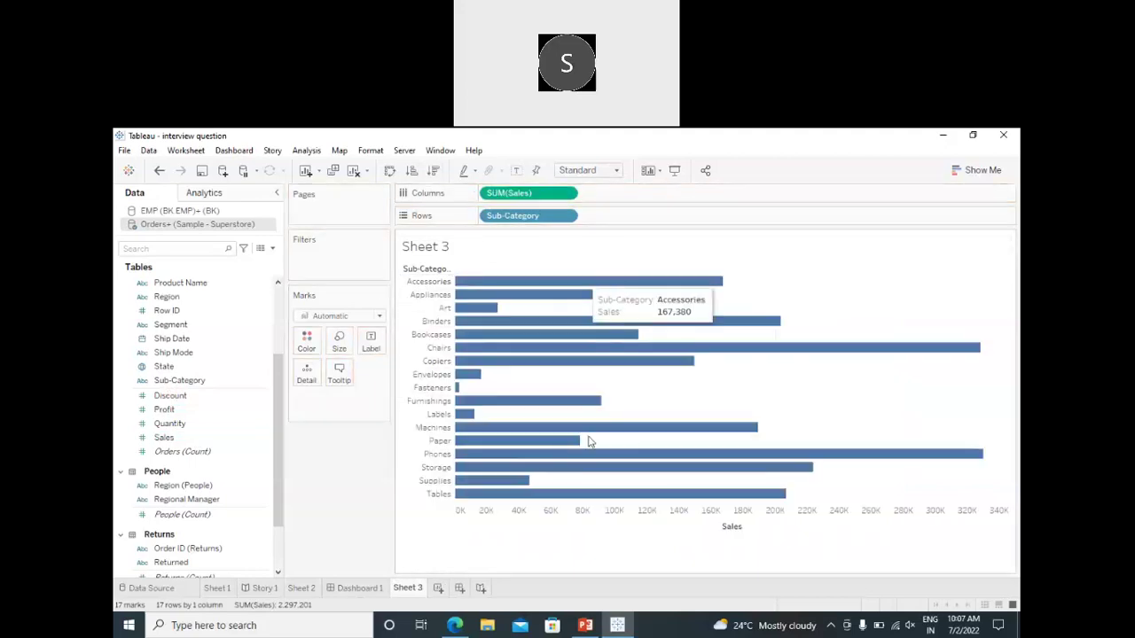
- Swap the Sheet 3 chart to vertical bars and sort the sub-categories by sales in descending order
click(390, 173)
click(433, 171)
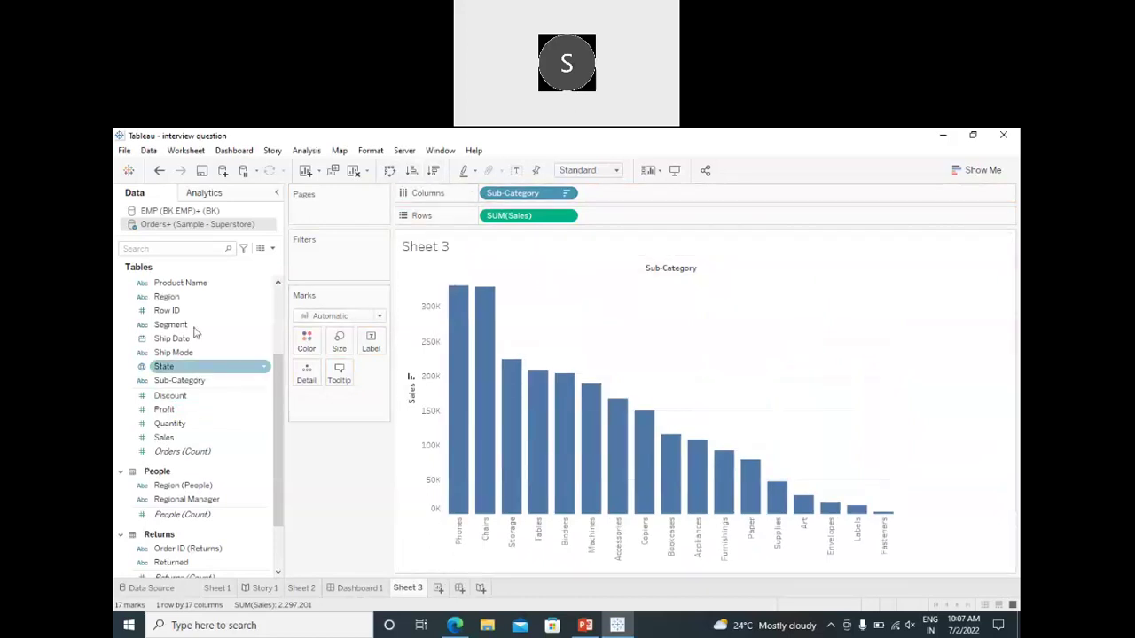
- Place Category ahead of Sub-Category on Columns and show the mark labels on the bars
scroll(189, 349, up, 2)
scroll(189, 349, up, 2)
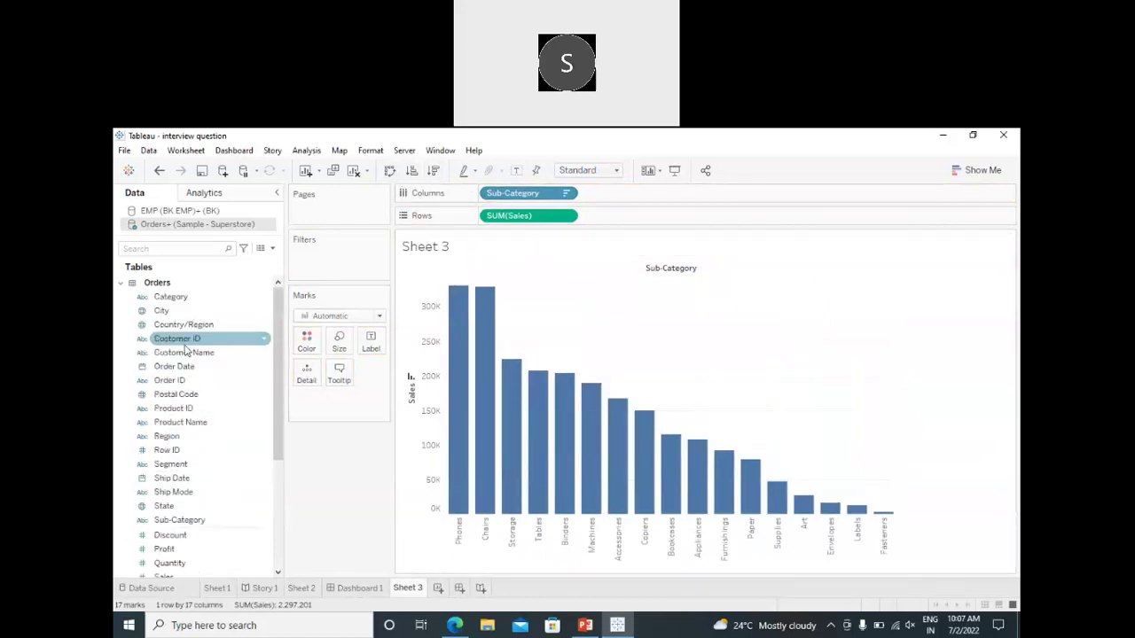
drag(193, 301, 486, 194)
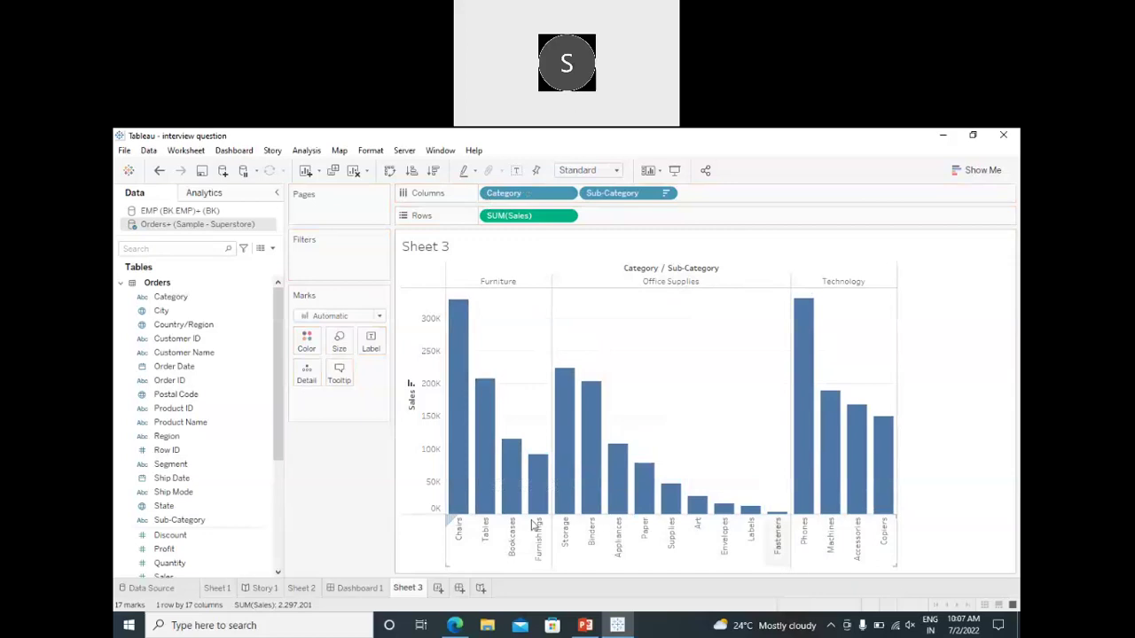
click(516, 171)
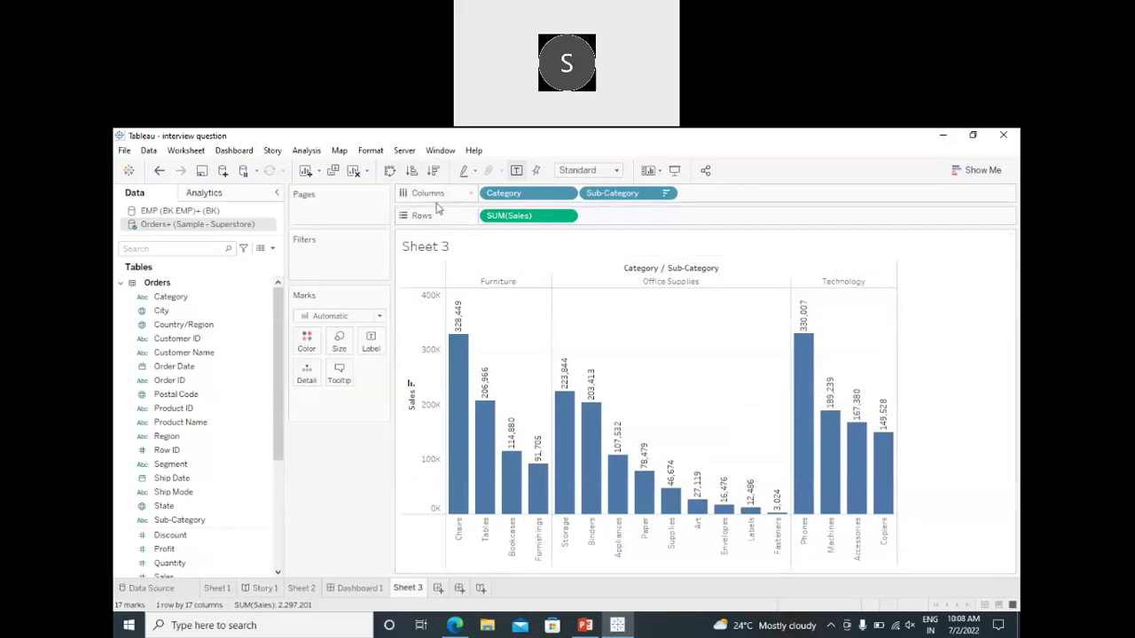
- Swap the chart to horizontal bars and highlight the Furniture, Office Supplies and Technology groups one after another
click(389, 170)
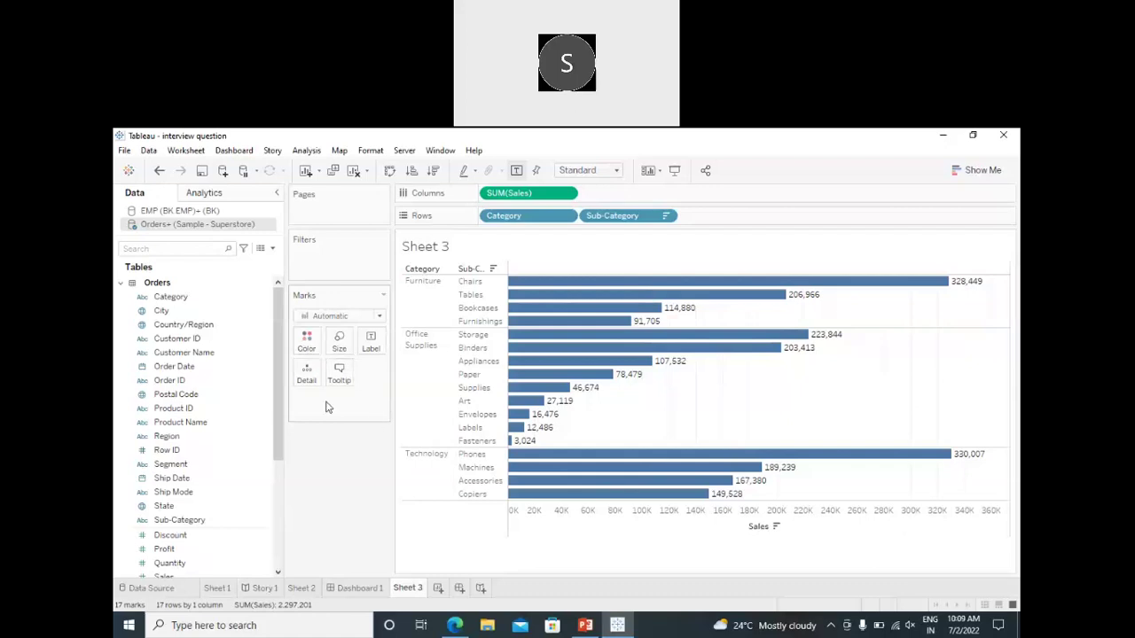
click(161, 310)
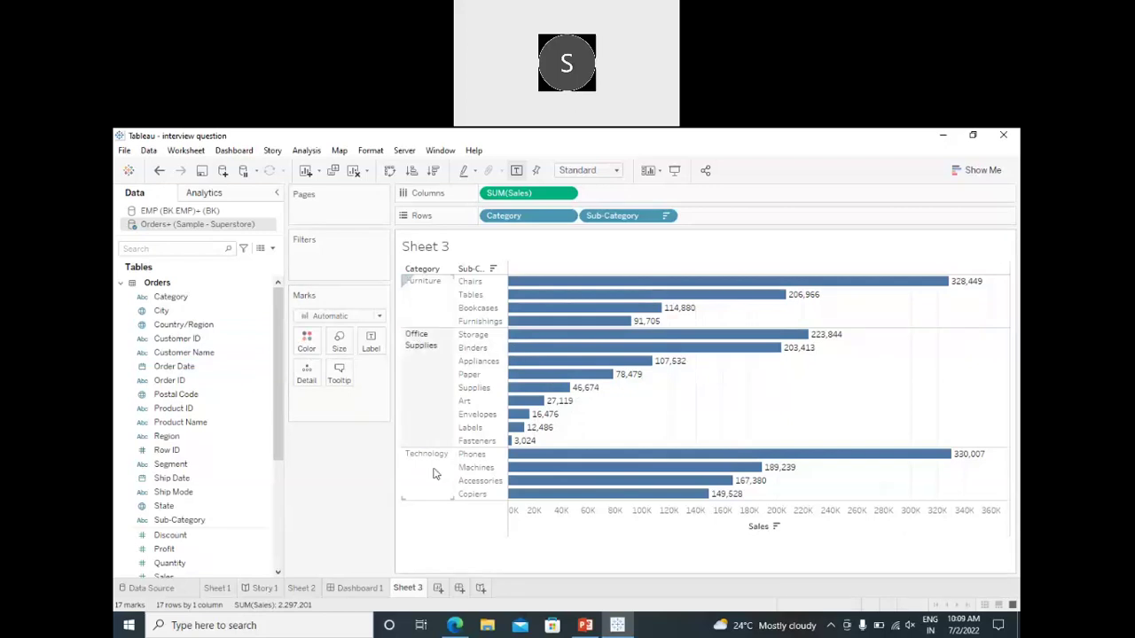
click(409, 300)
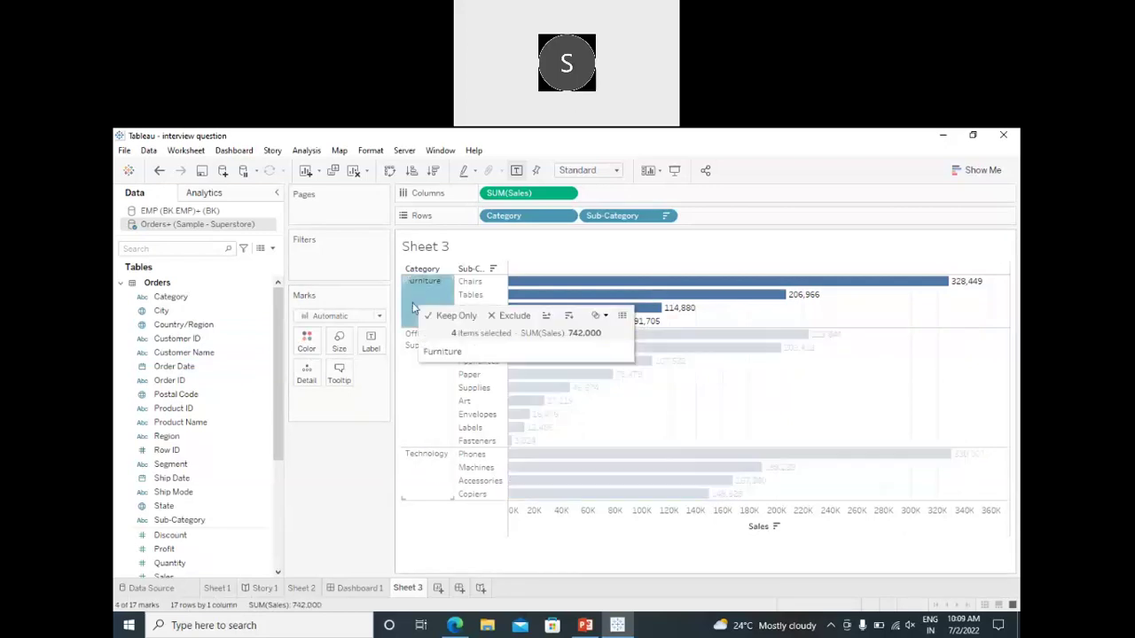
click(438, 408)
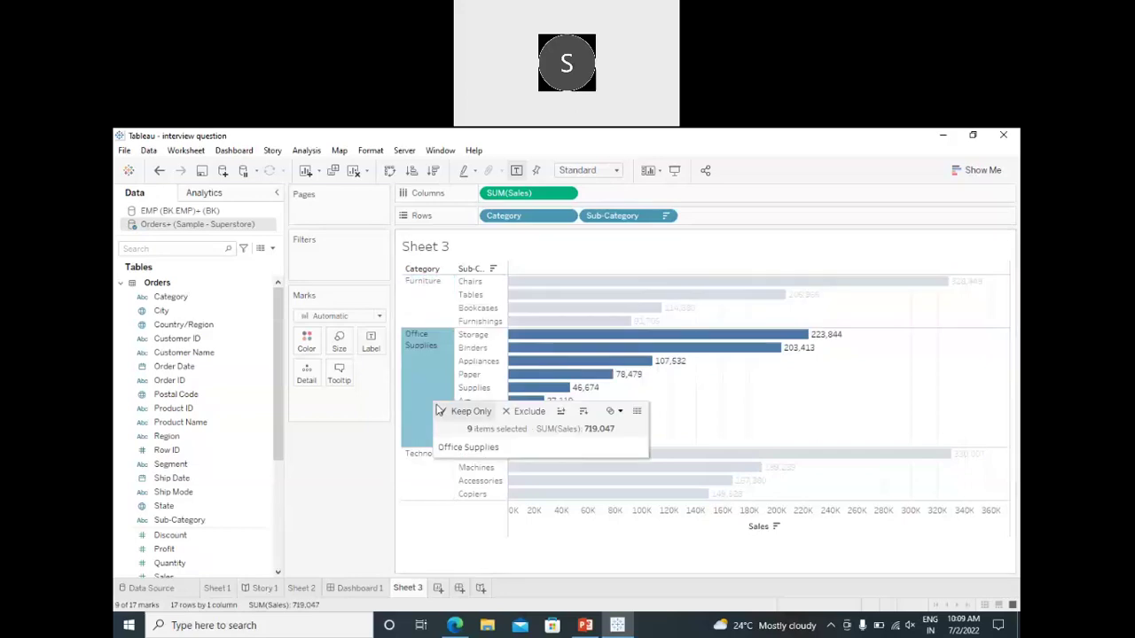
click(449, 497)
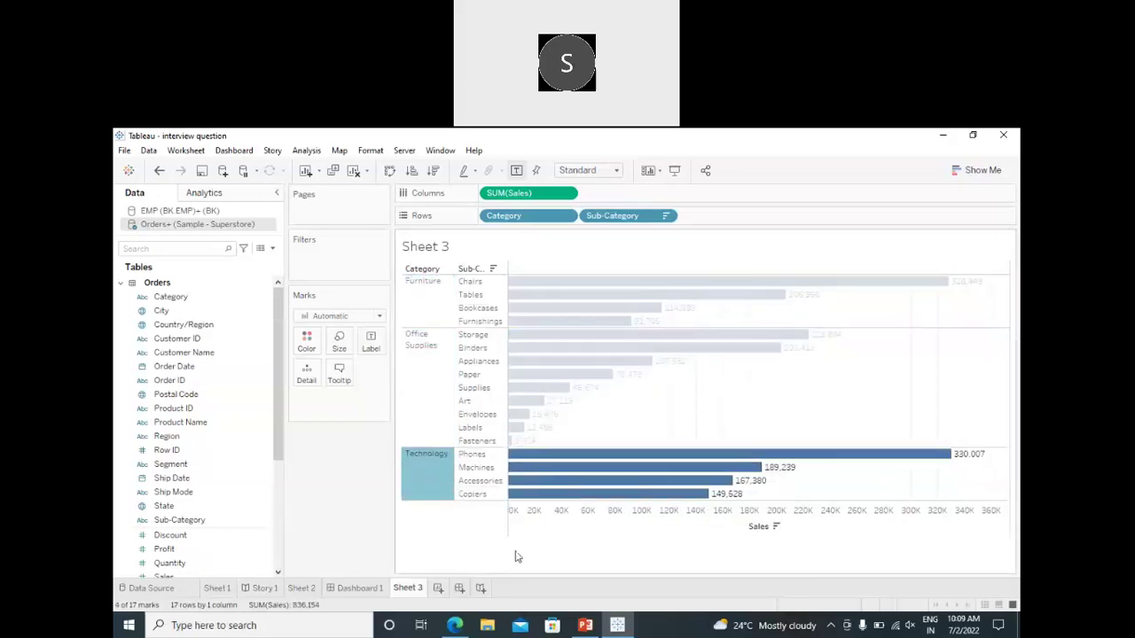
- Color the bars by Category and clear the Technology selection
click(204, 302)
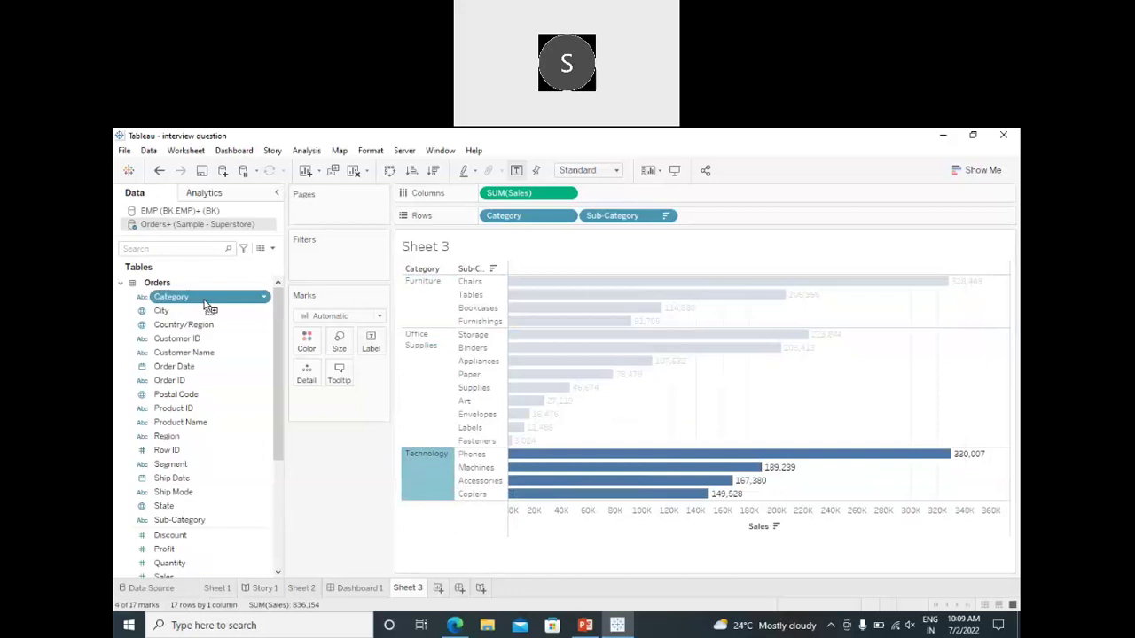
drag(209, 307, 306, 341)
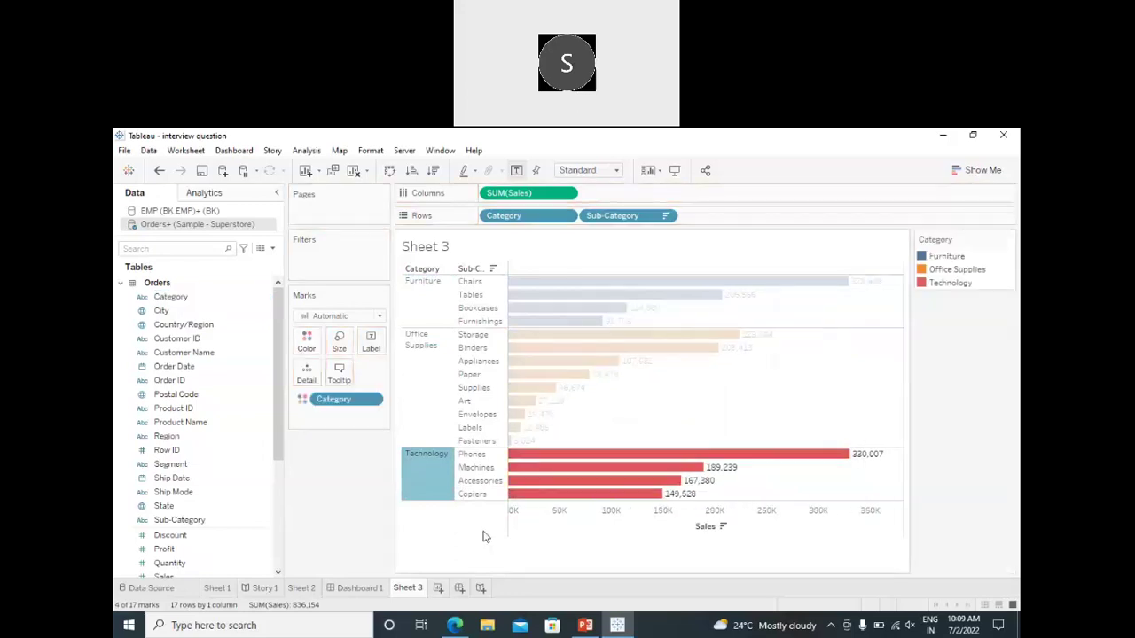
click(449, 543)
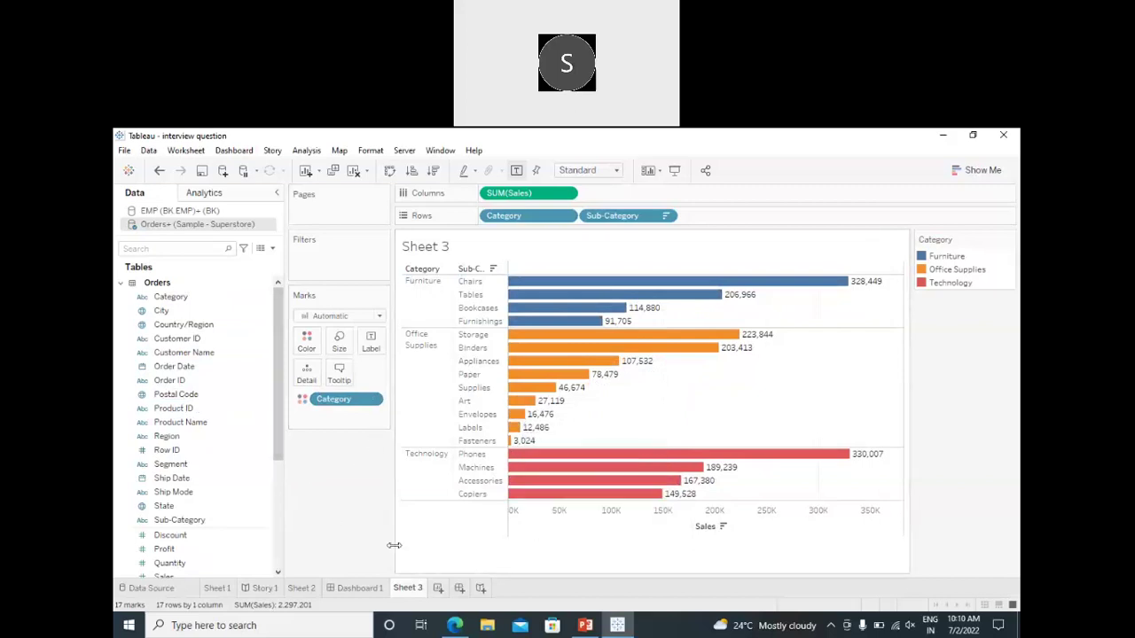
- Duplicate Sheet 3 and return to the original sheet
right_click(411, 592)
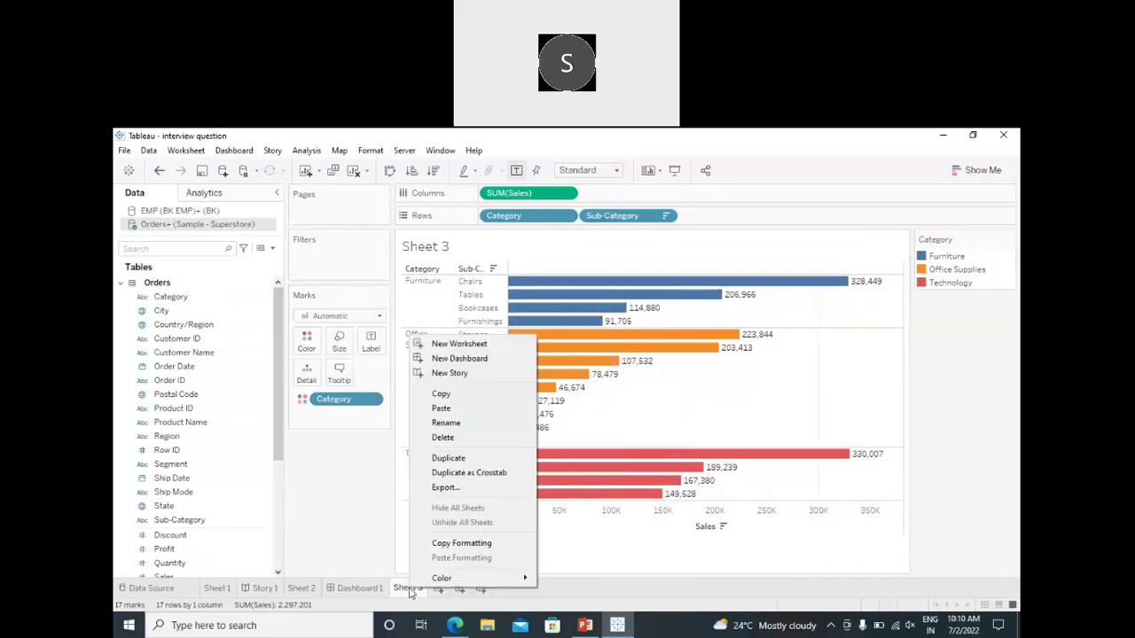
click(448, 459)
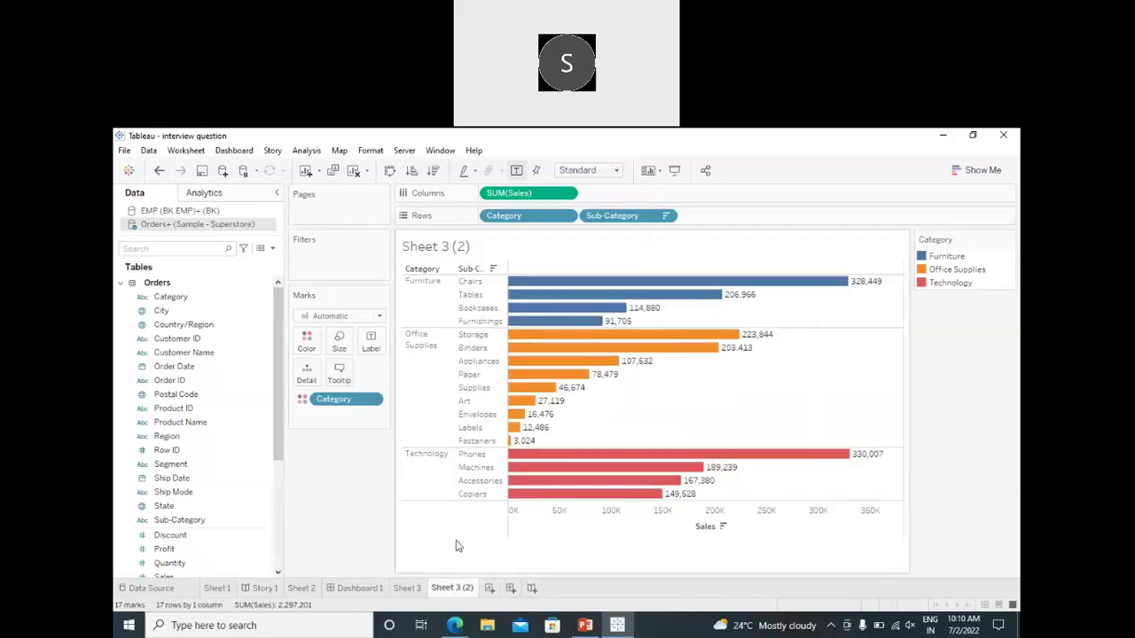
click(405, 589)
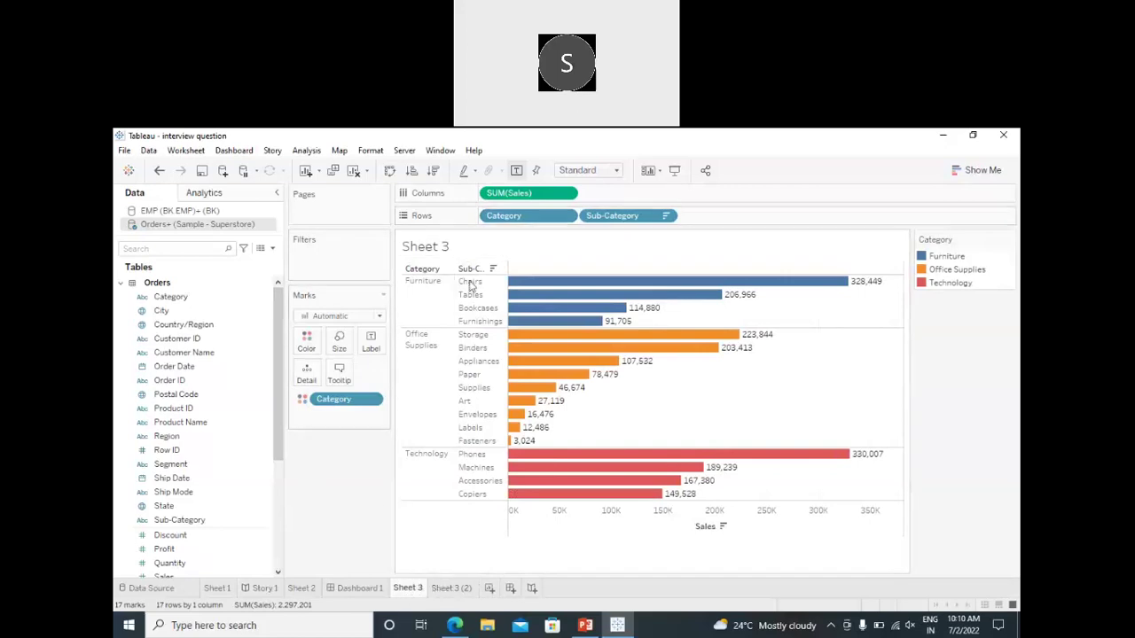
- Remove Category from both Rows and the Color mark on Sheet 3
drag(523, 228, 357, 493)
drag(333, 399, 355, 530)
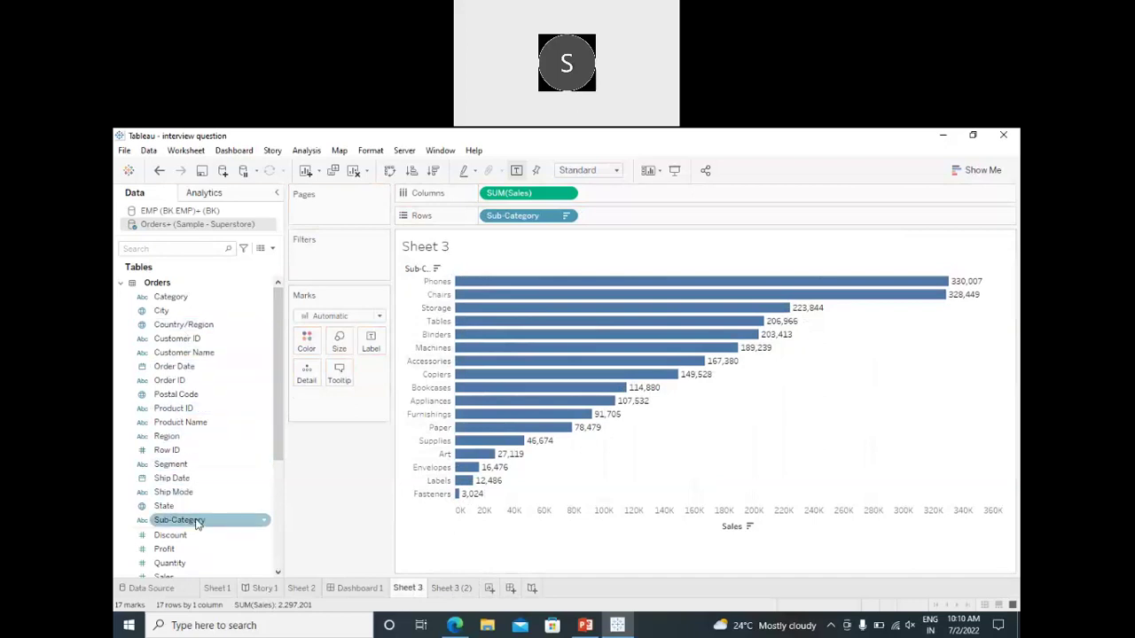
- Try coloring the bars by Sub-Category, and remove that field from the Color mark
drag(197, 524, 306, 341)
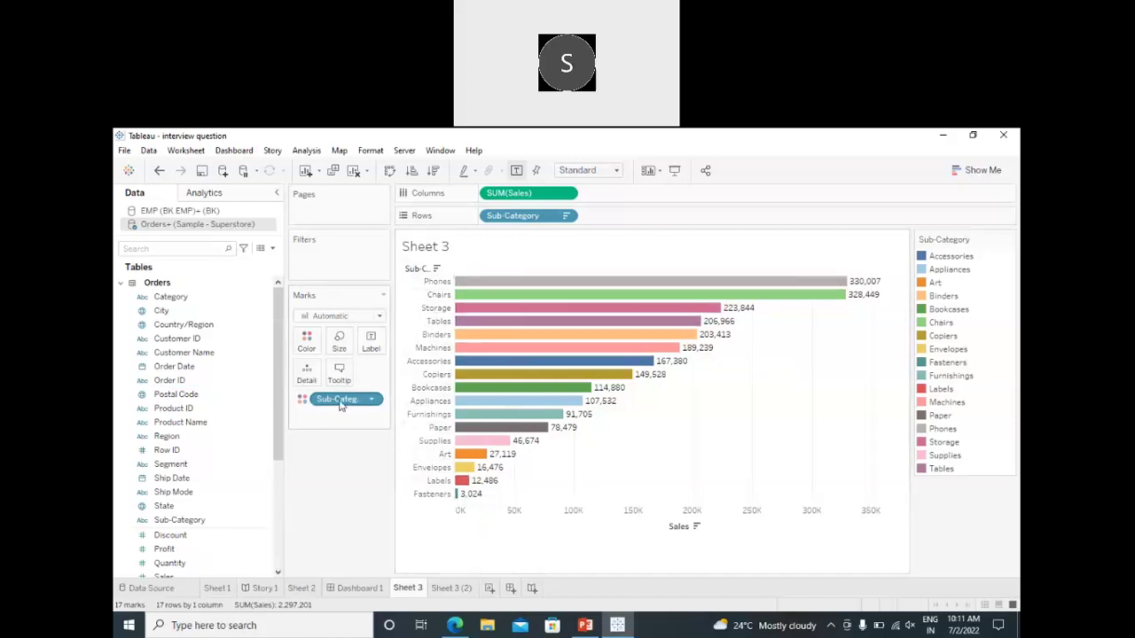
click(227, 394)
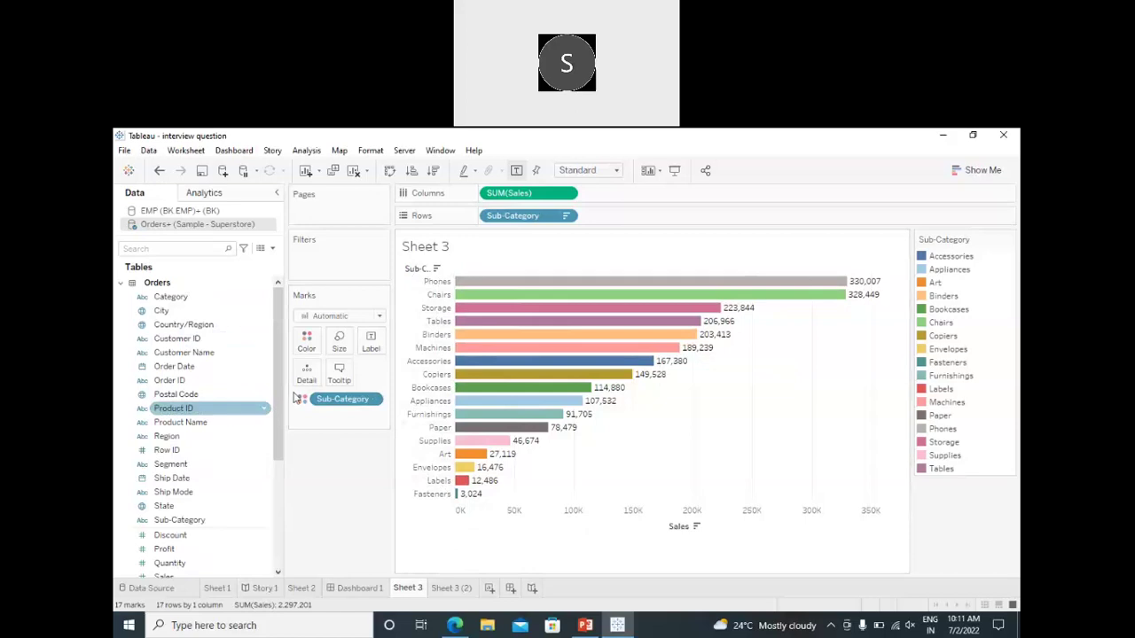
click(344, 406)
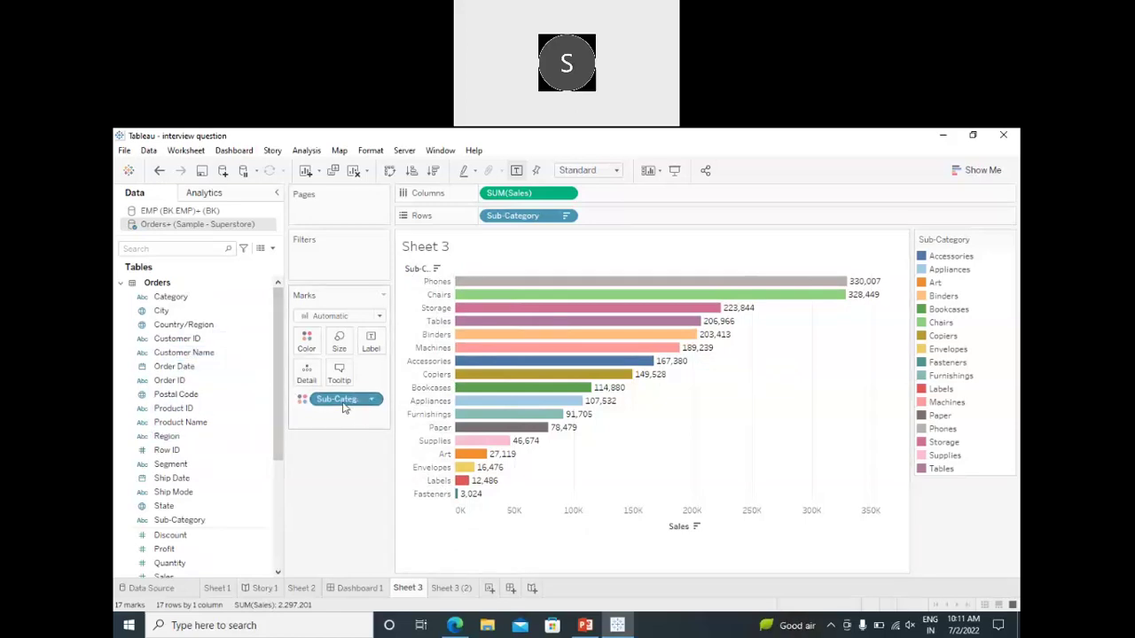
drag(341, 403, 325, 481)
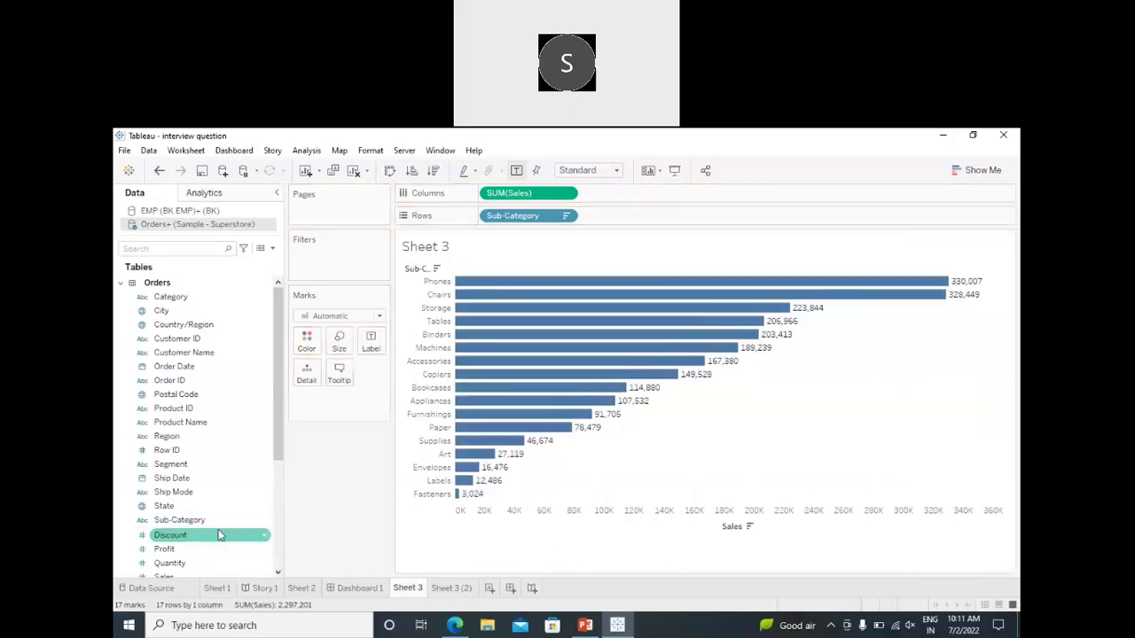
- Color the sub-category bars by SUM(Sales)
scroll(178, 483, down, 3)
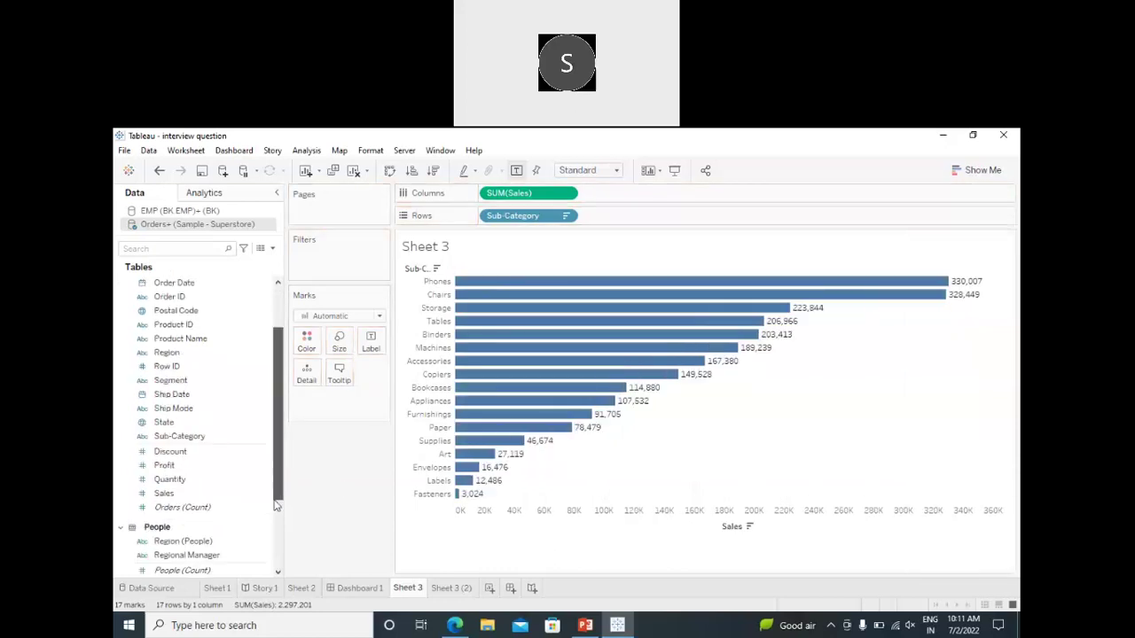
click(173, 467)
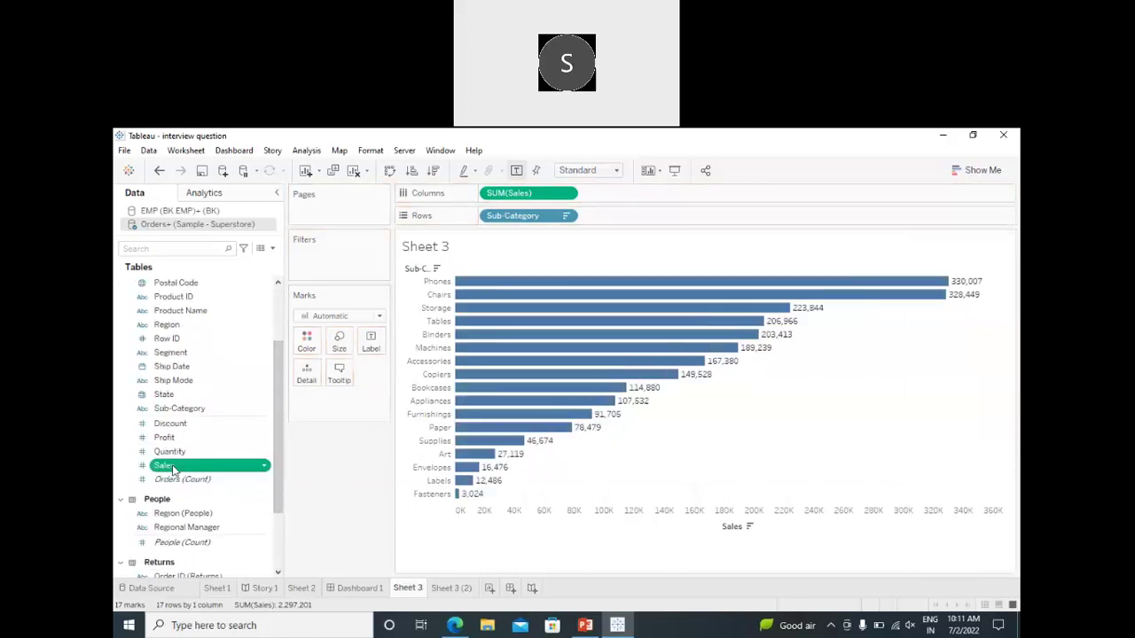
mouse_move(173, 468)
mouse_down()
mouse_move(306, 342)
mouse_move(309, 351)
mouse_up()
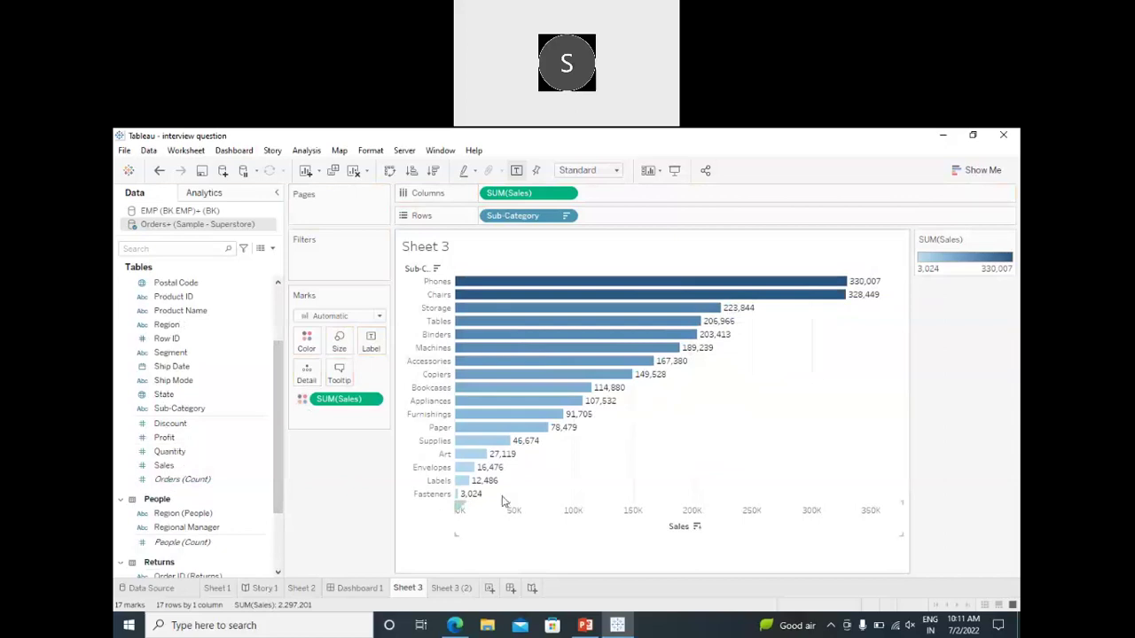
- Apply the Red-Green Diverging palette to the SUM(Sales) colors and swap the chart to vertical bars
double_click(951, 262)
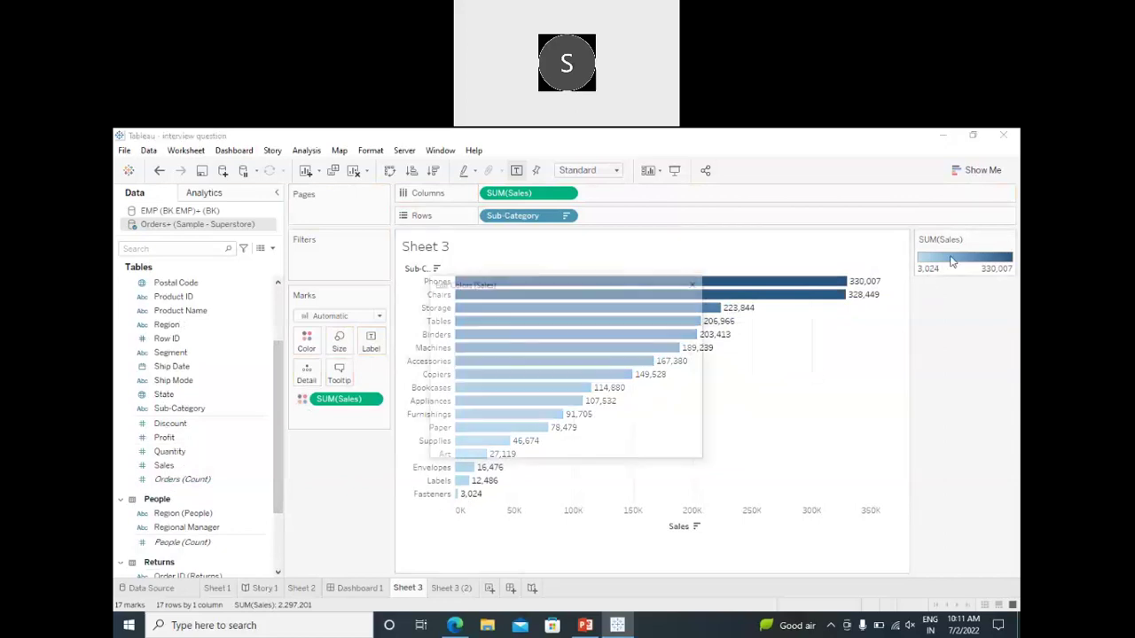
click(658, 321)
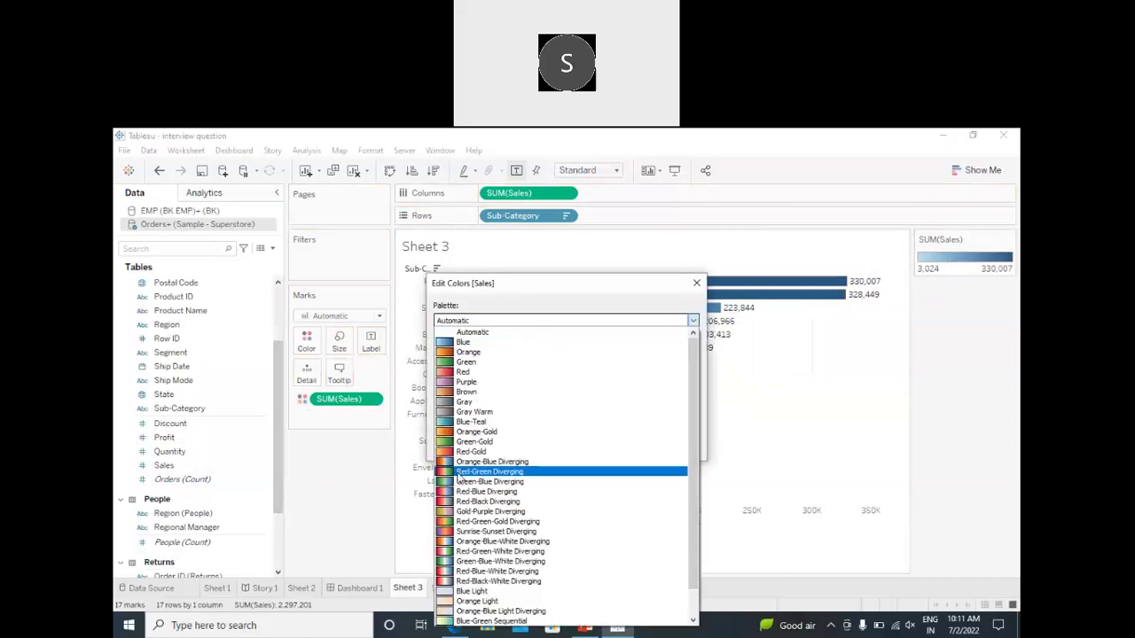
click(459, 473)
click(567, 446)
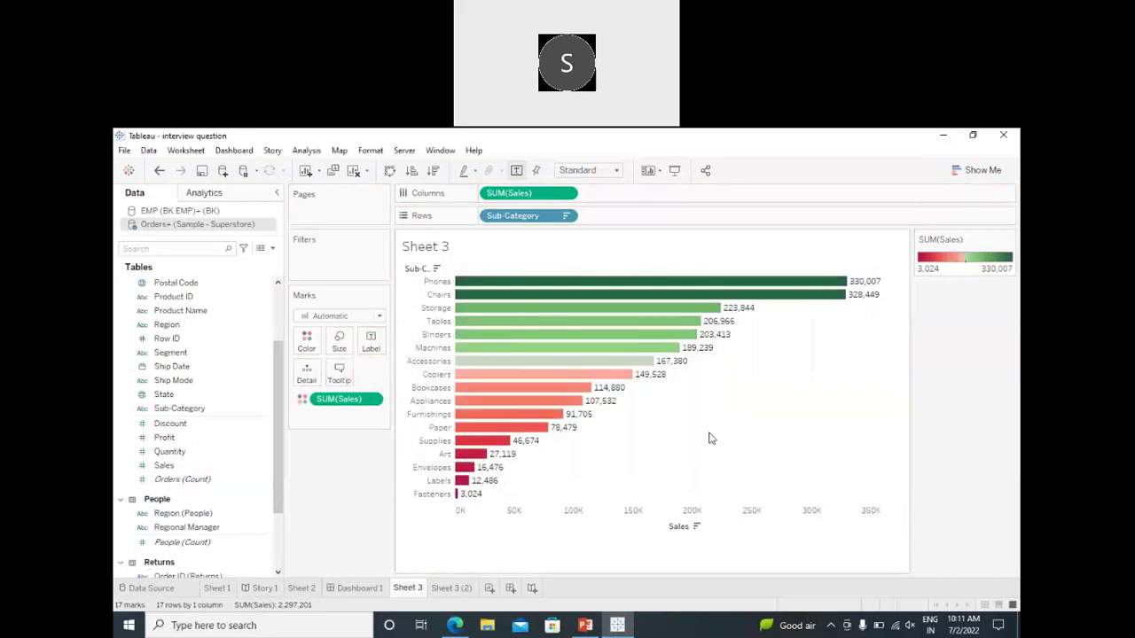
click(391, 170)
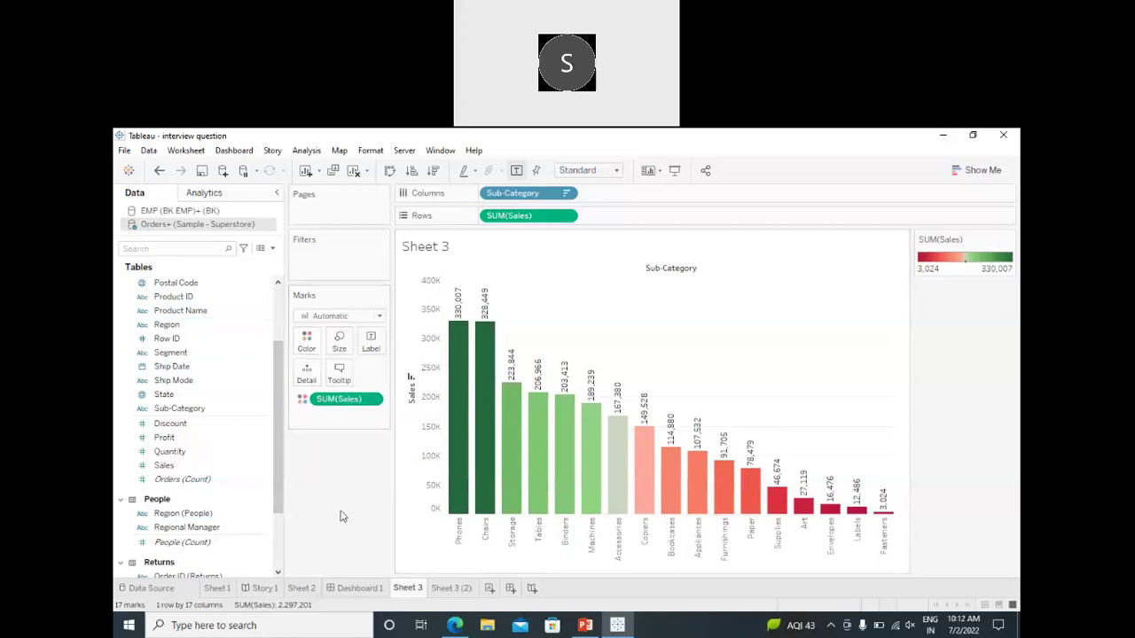
mouse_move(644, 474)
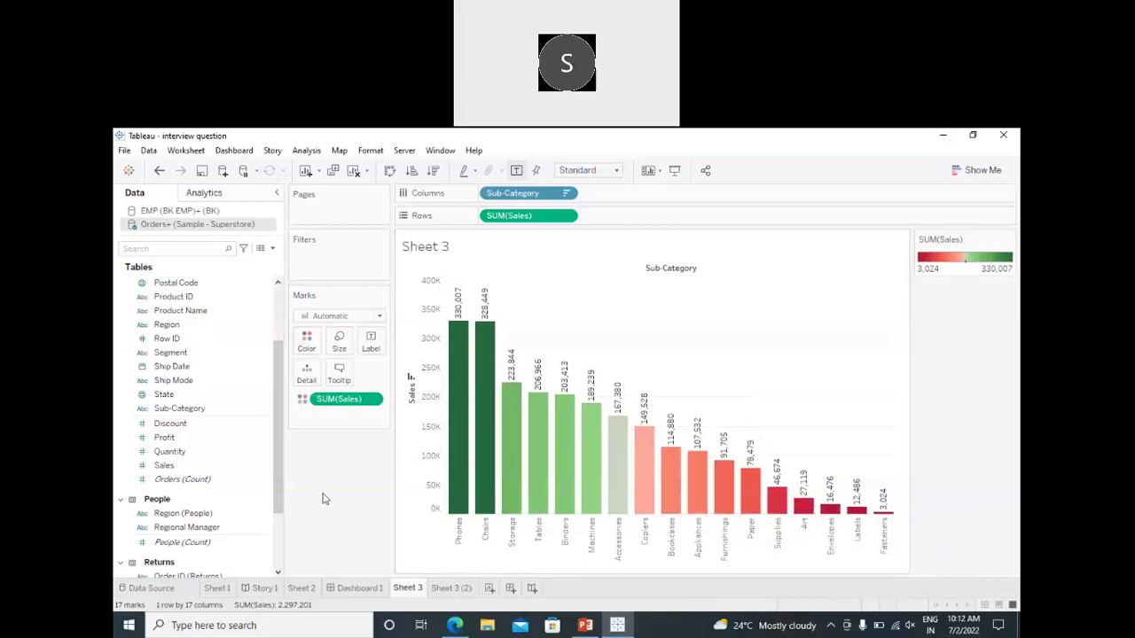
- Hide the mark labels through the label settings and show them again
drag(168, 451, 307, 349)
click(371, 345)
click(370, 344)
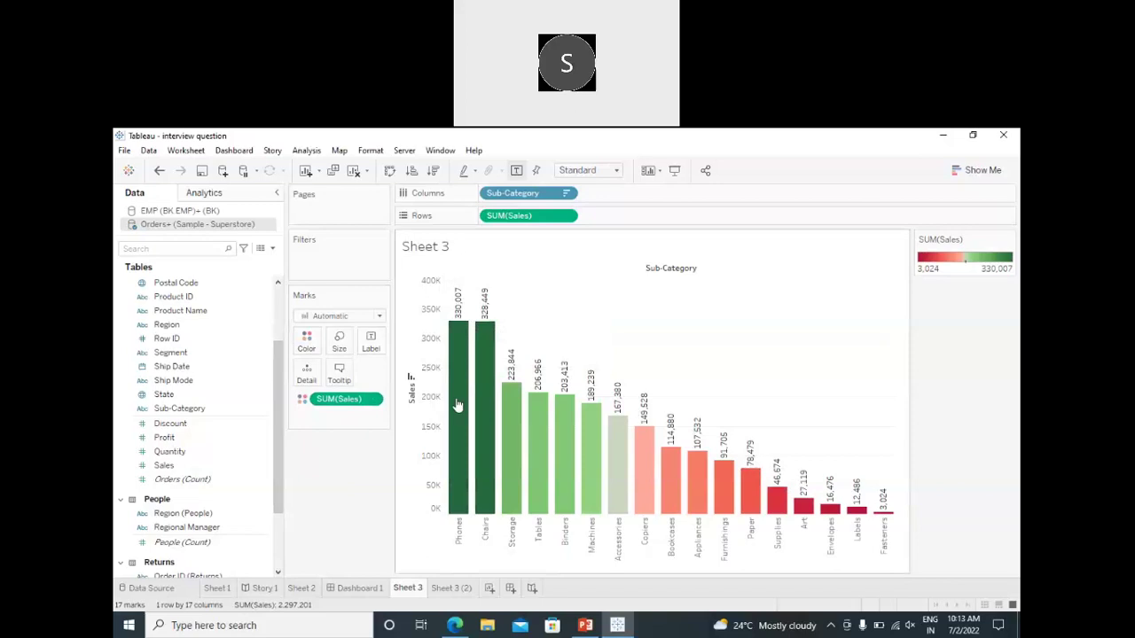
click(370, 343)
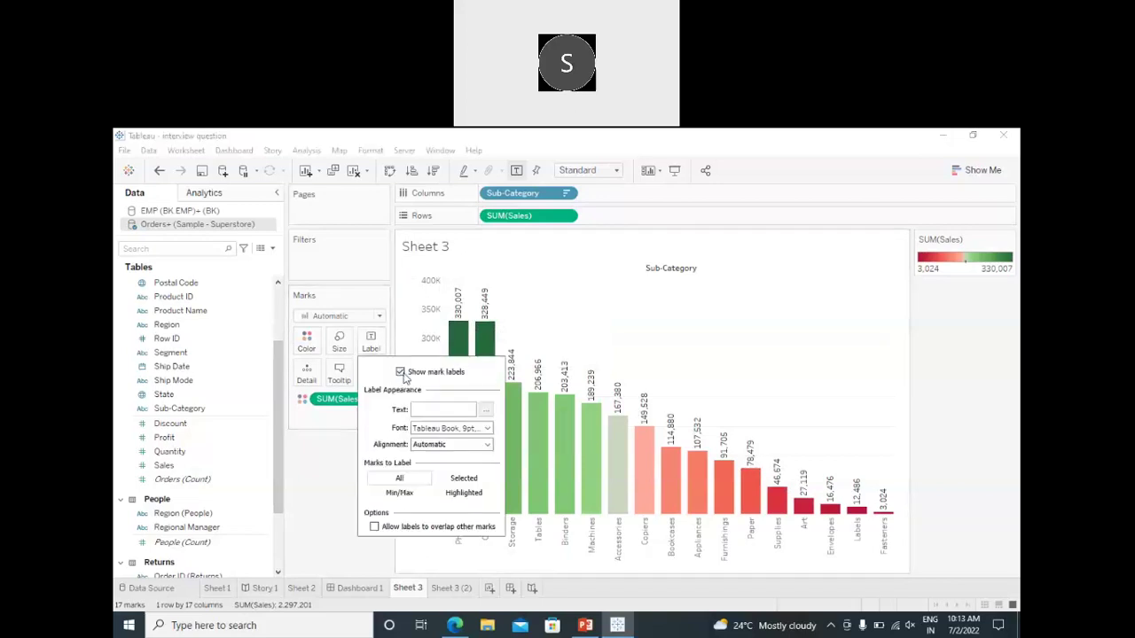
click(400, 372)
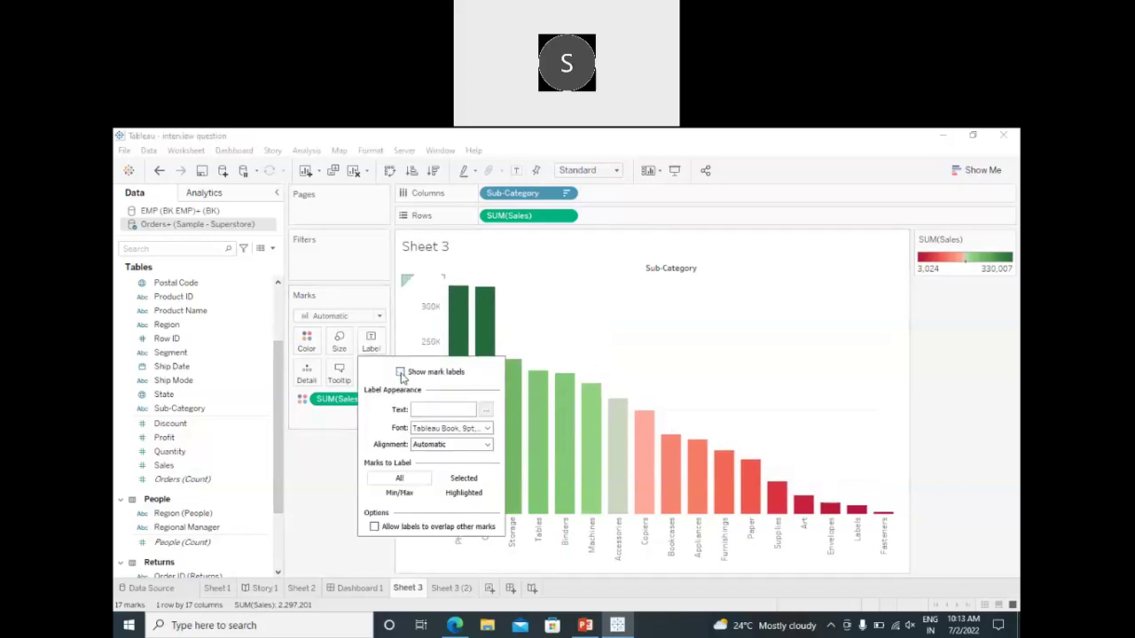
click(400, 373)
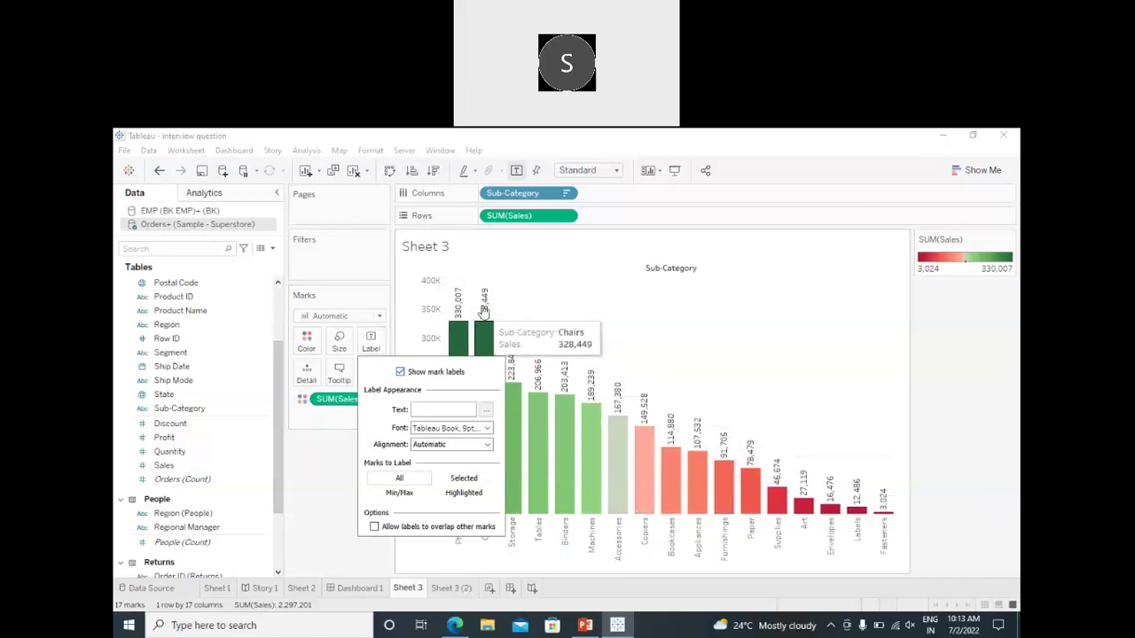
click(318, 466)
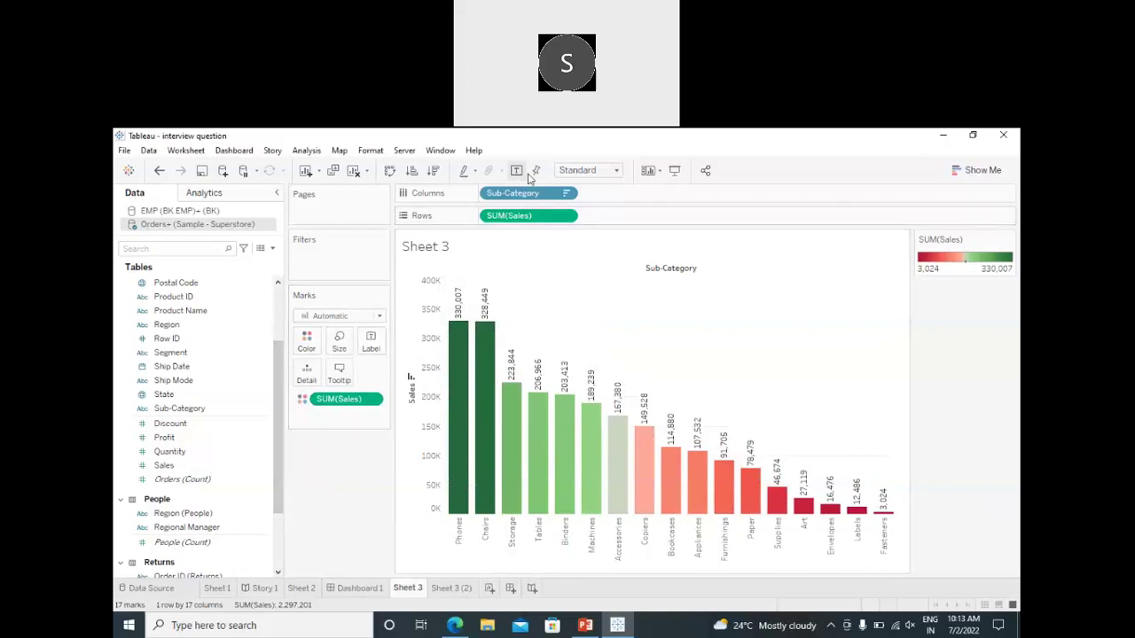
- Open the list of available mark types for the sales chart
click(379, 319)
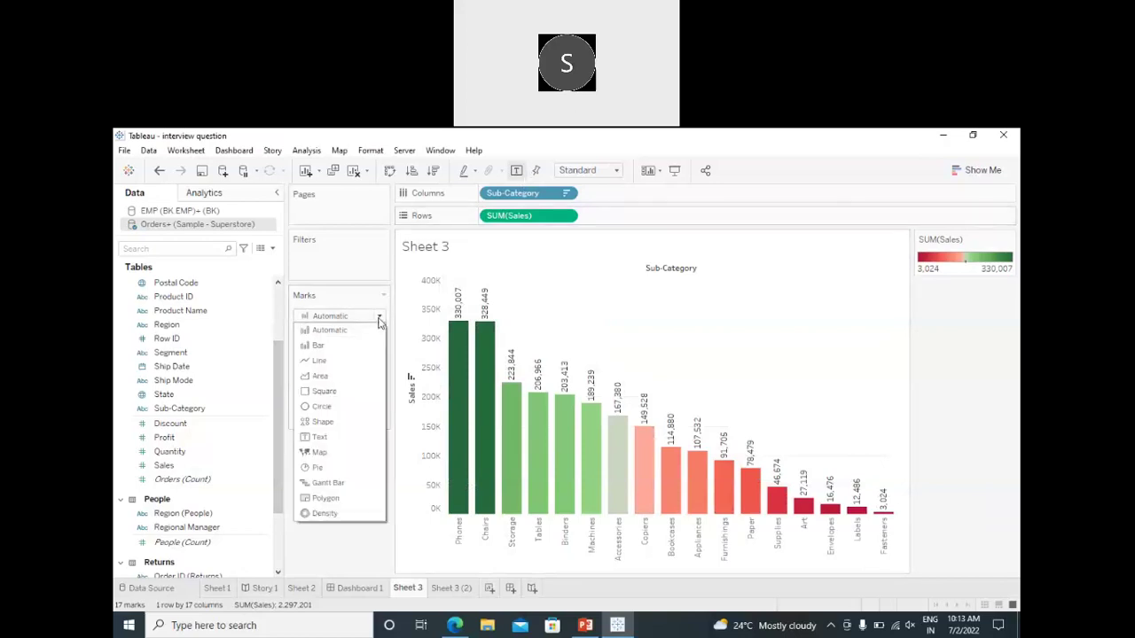